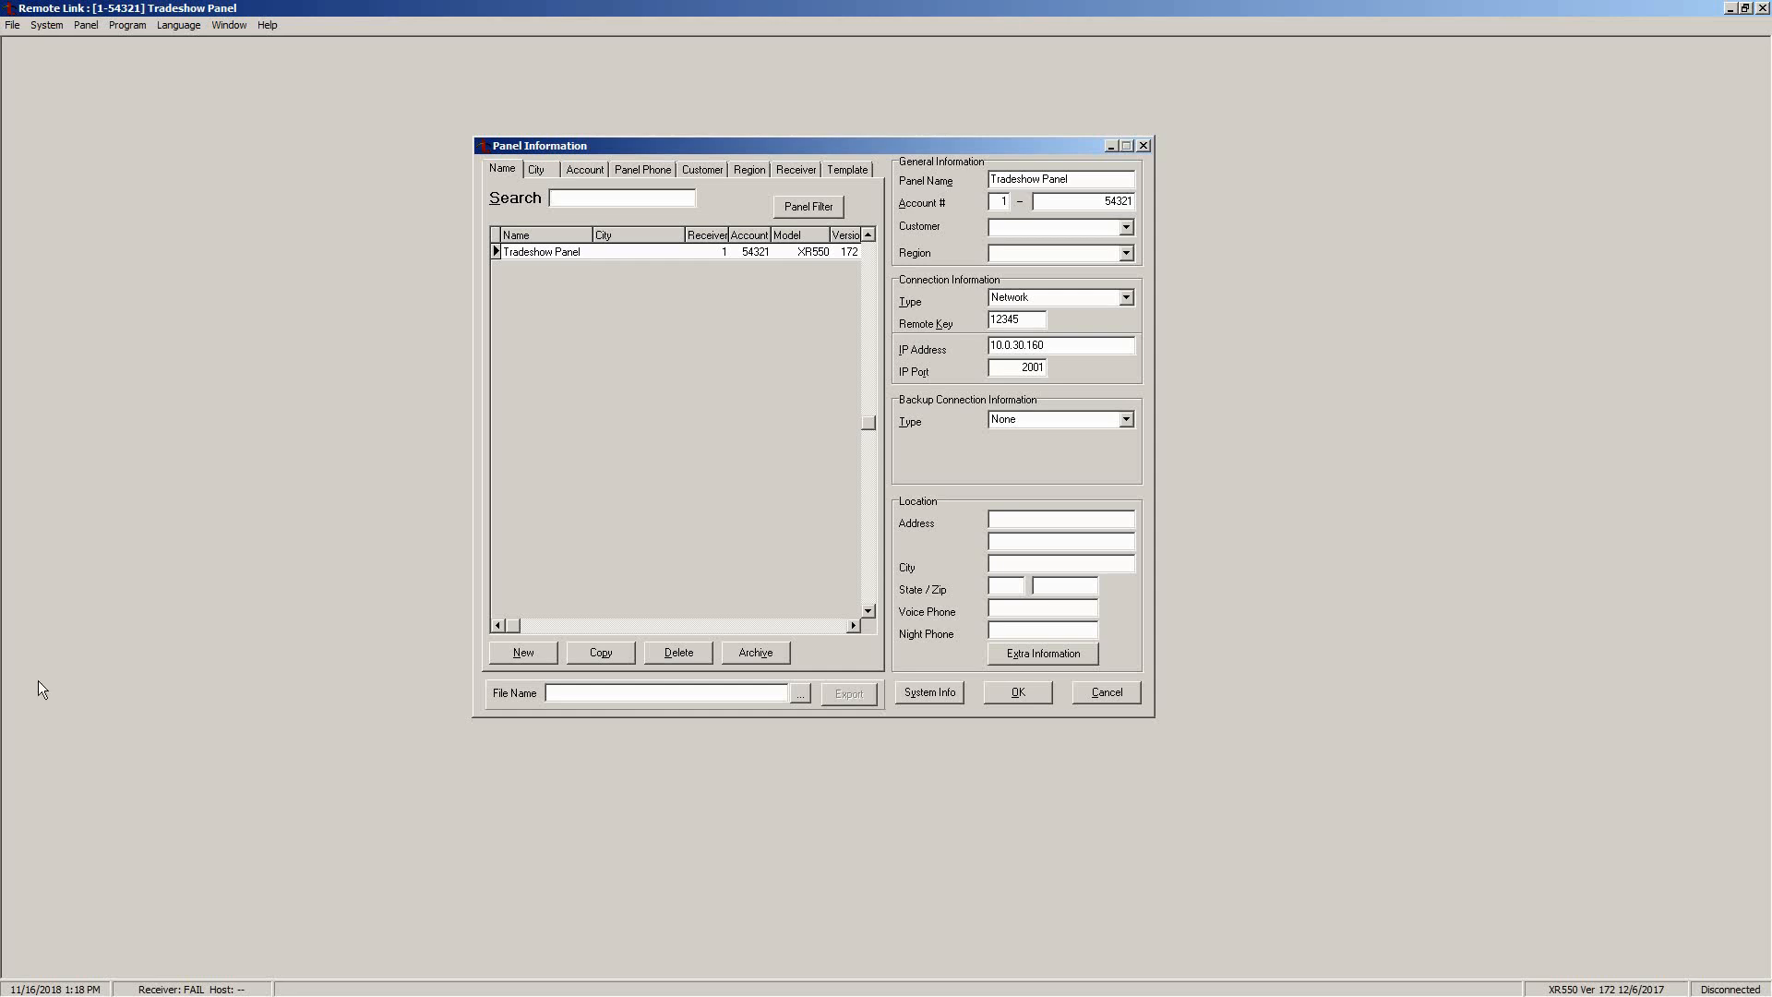
double_click(1095, 202)
double_click(1037, 321)
double_click(1068, 344)
double_click(1012, 367)
double_click(529, 251)
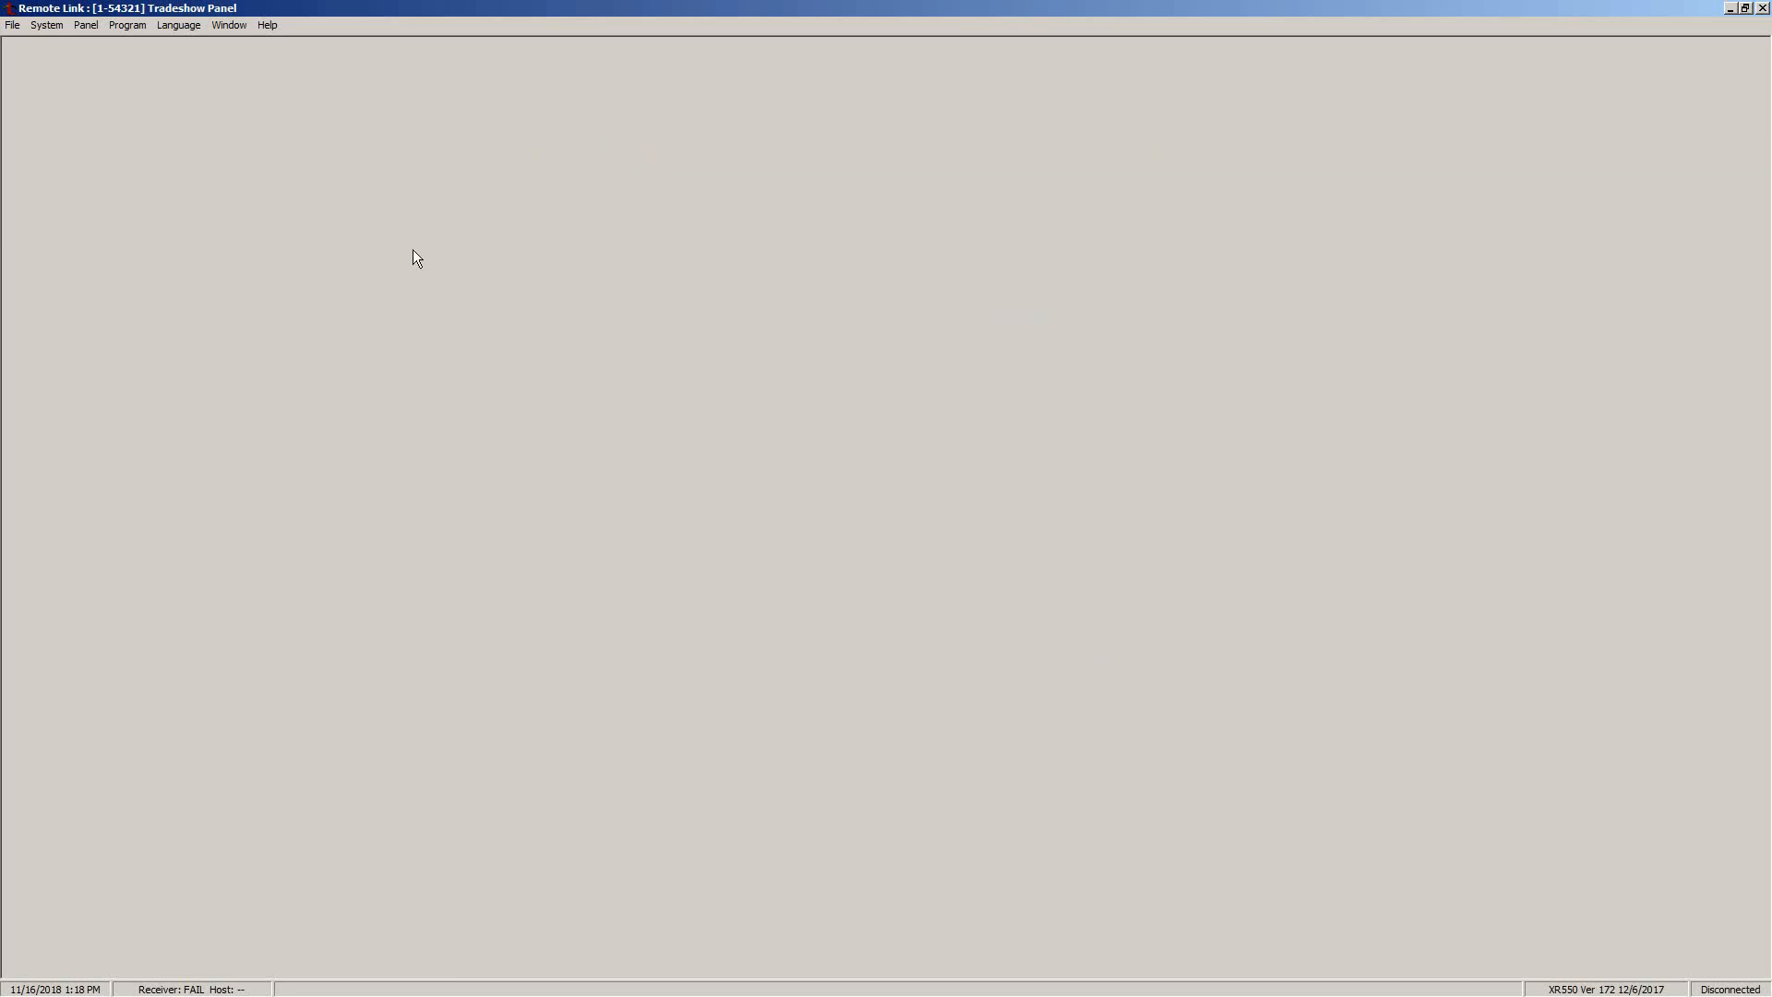
Connect Remote Link to the Tradeshow Panel (XR550, version 172) and dismiss the confirmation
click(96, 29)
click(106, 43)
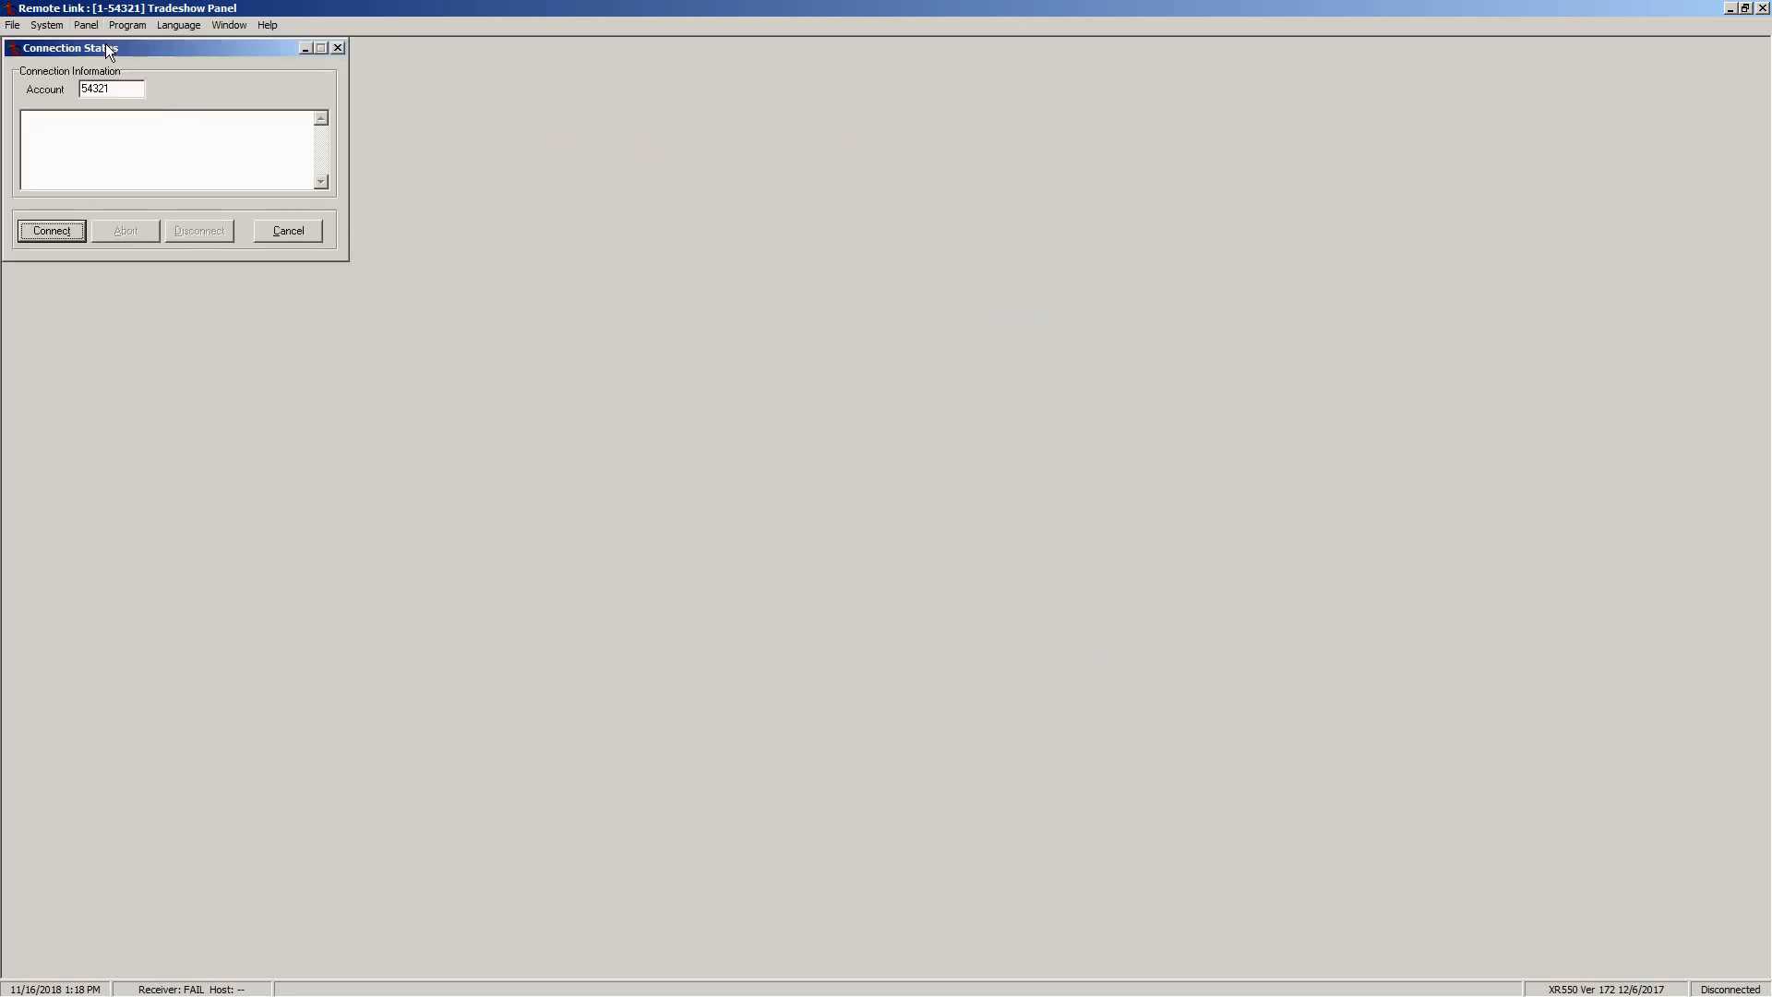
click(51, 231)
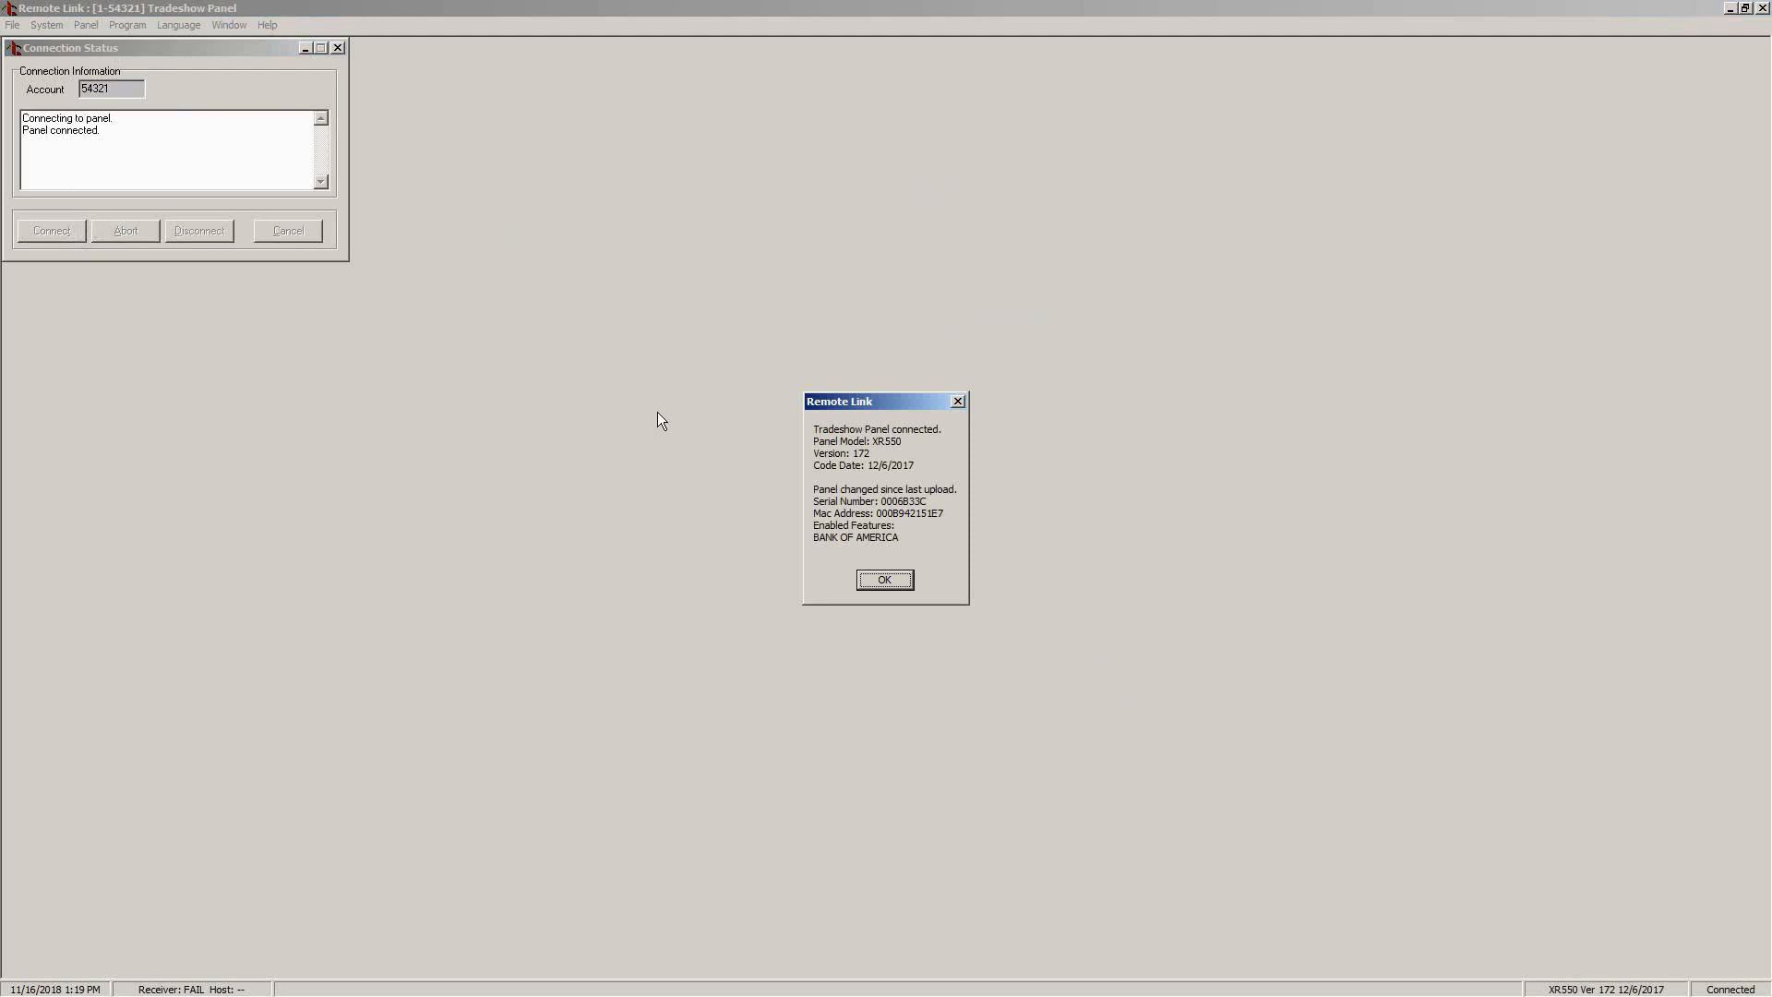
click(871, 581)
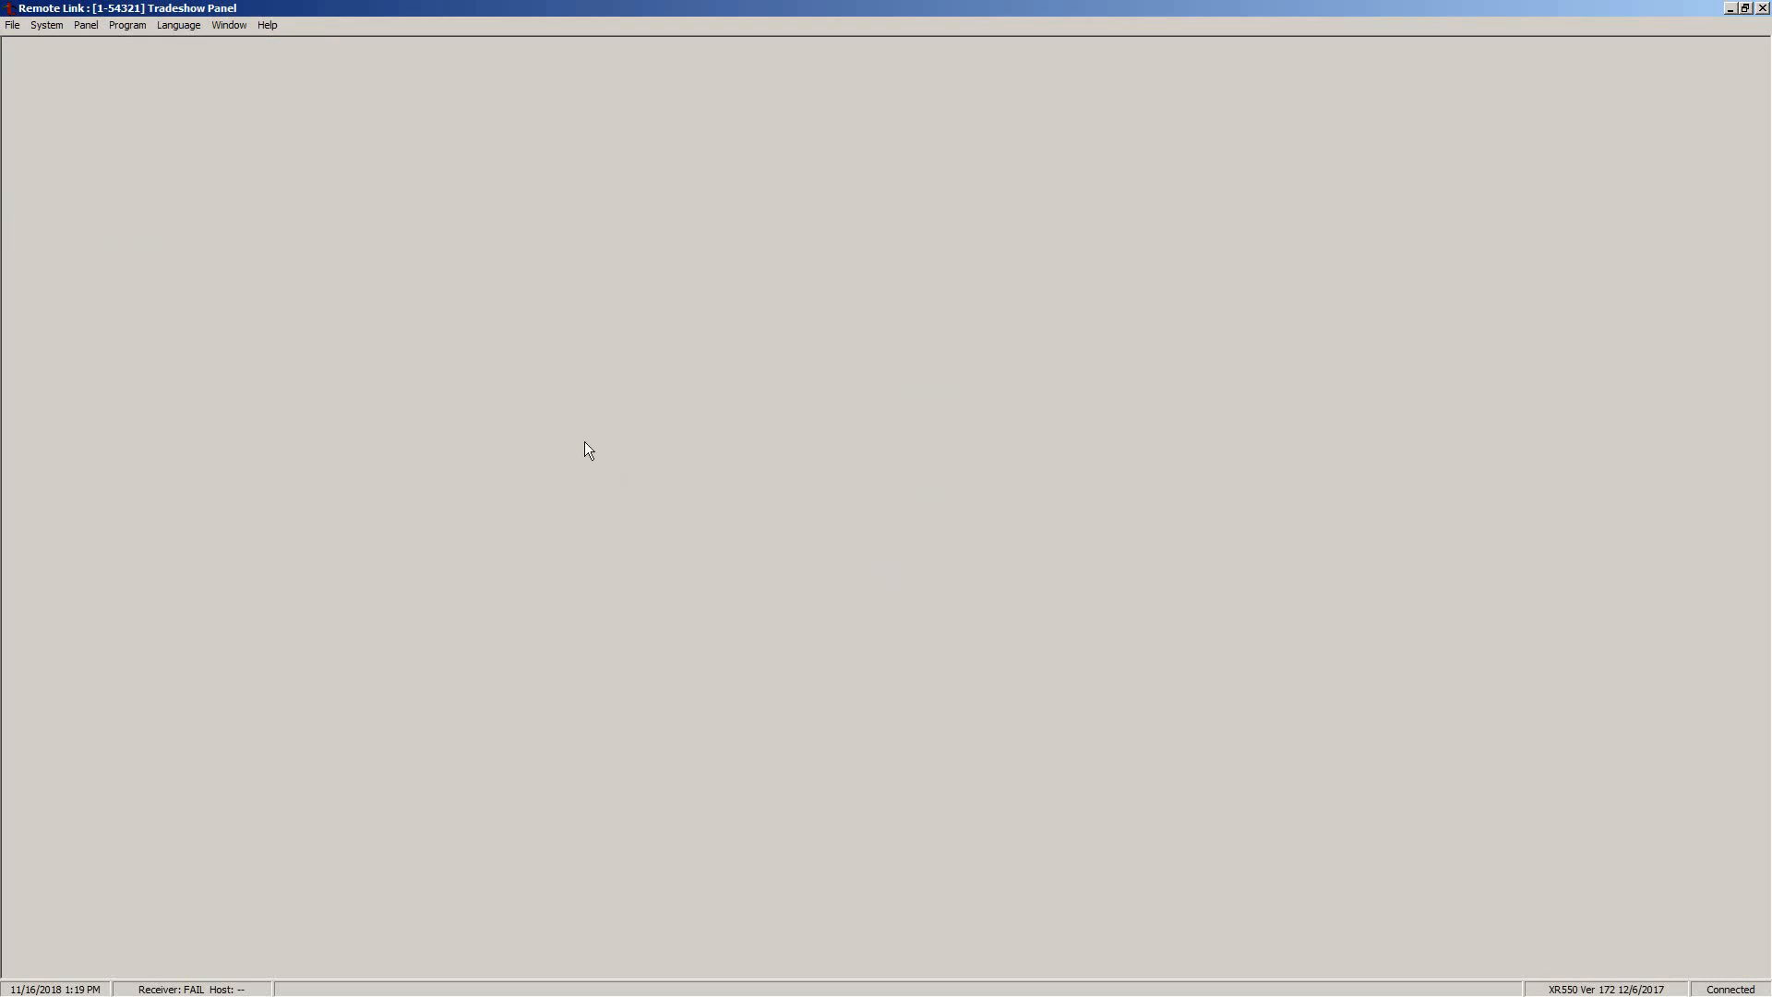
Verify PC Log Reports go to Net IP 10.0.30.155 on port 2001, then close the settings
click(146, 30)
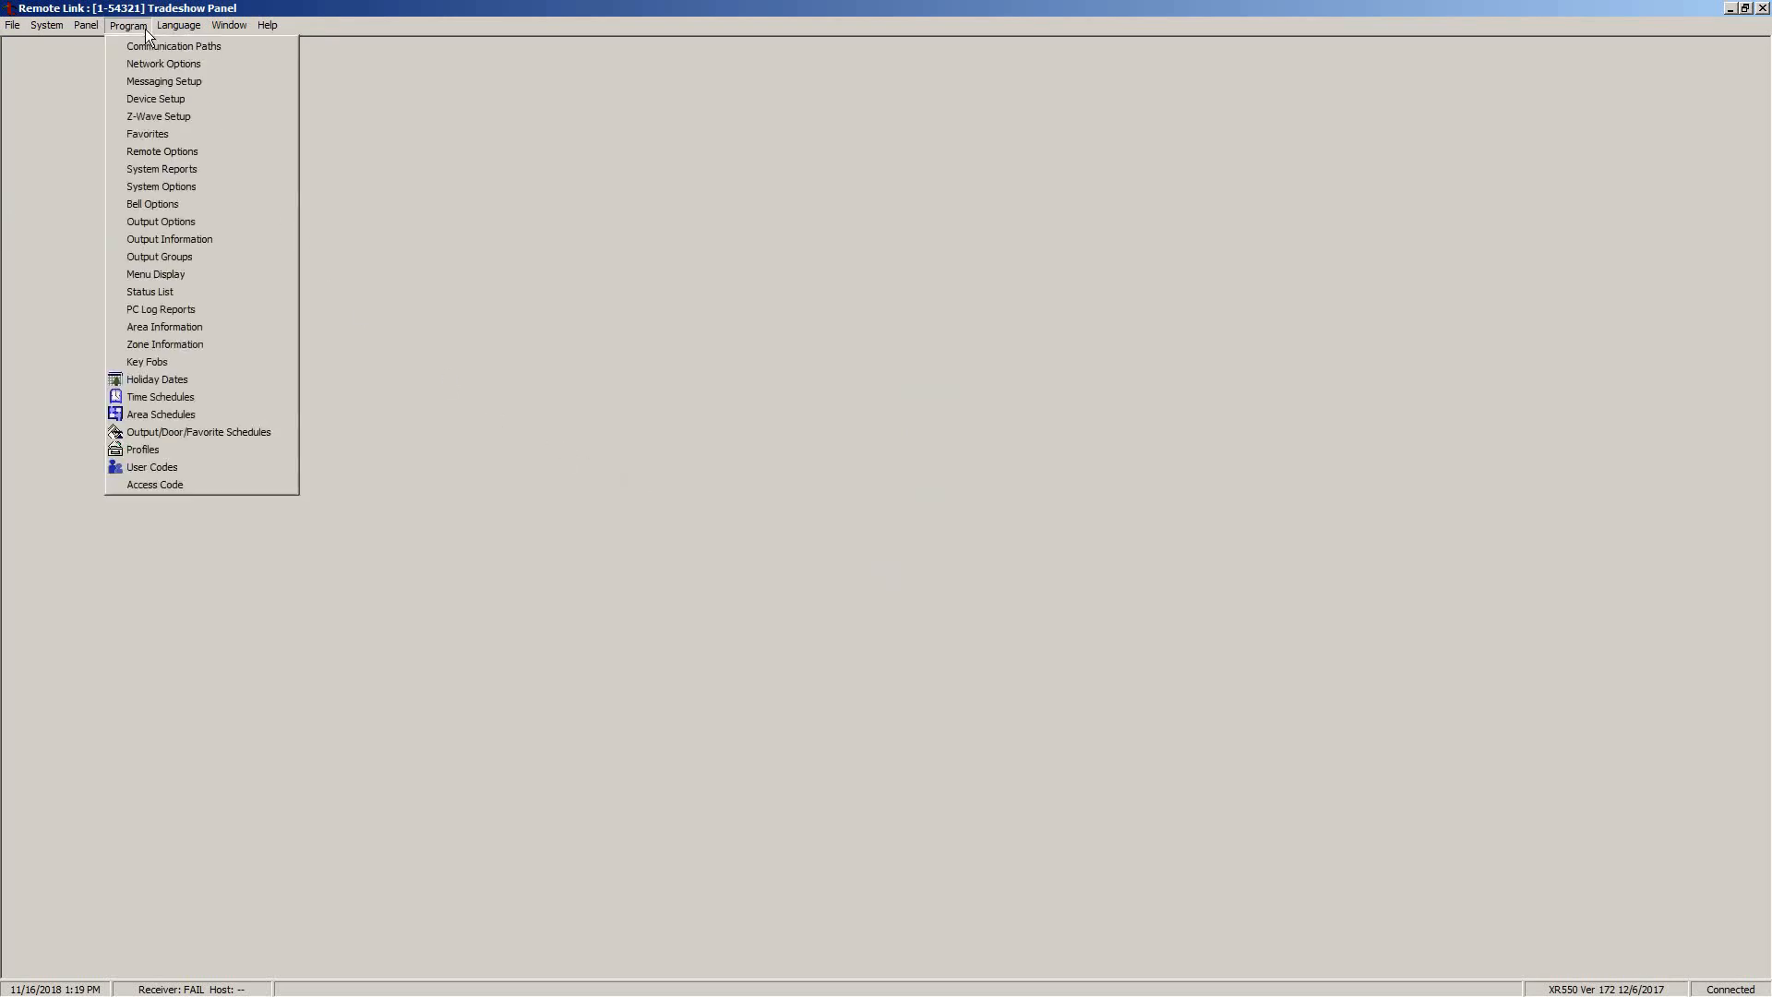
click(229, 308)
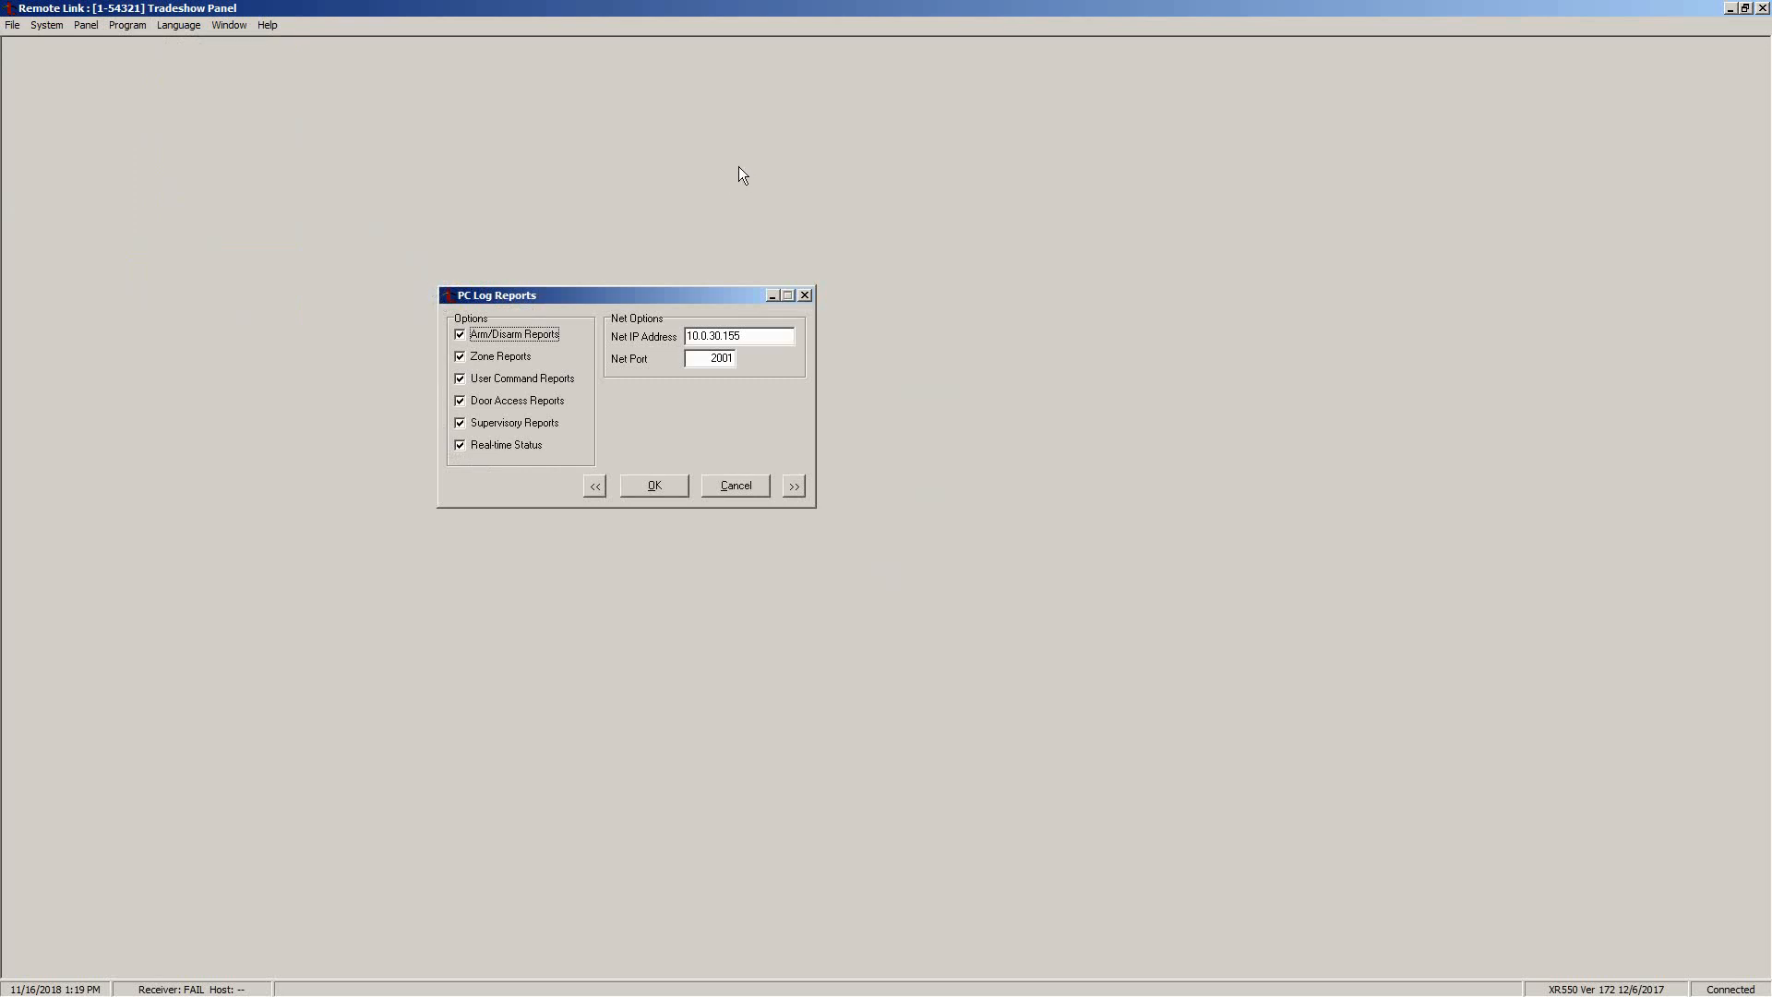
double_click(768, 341)
double_click(733, 362)
double_click(752, 335)
double_click(710, 358)
click(667, 490)
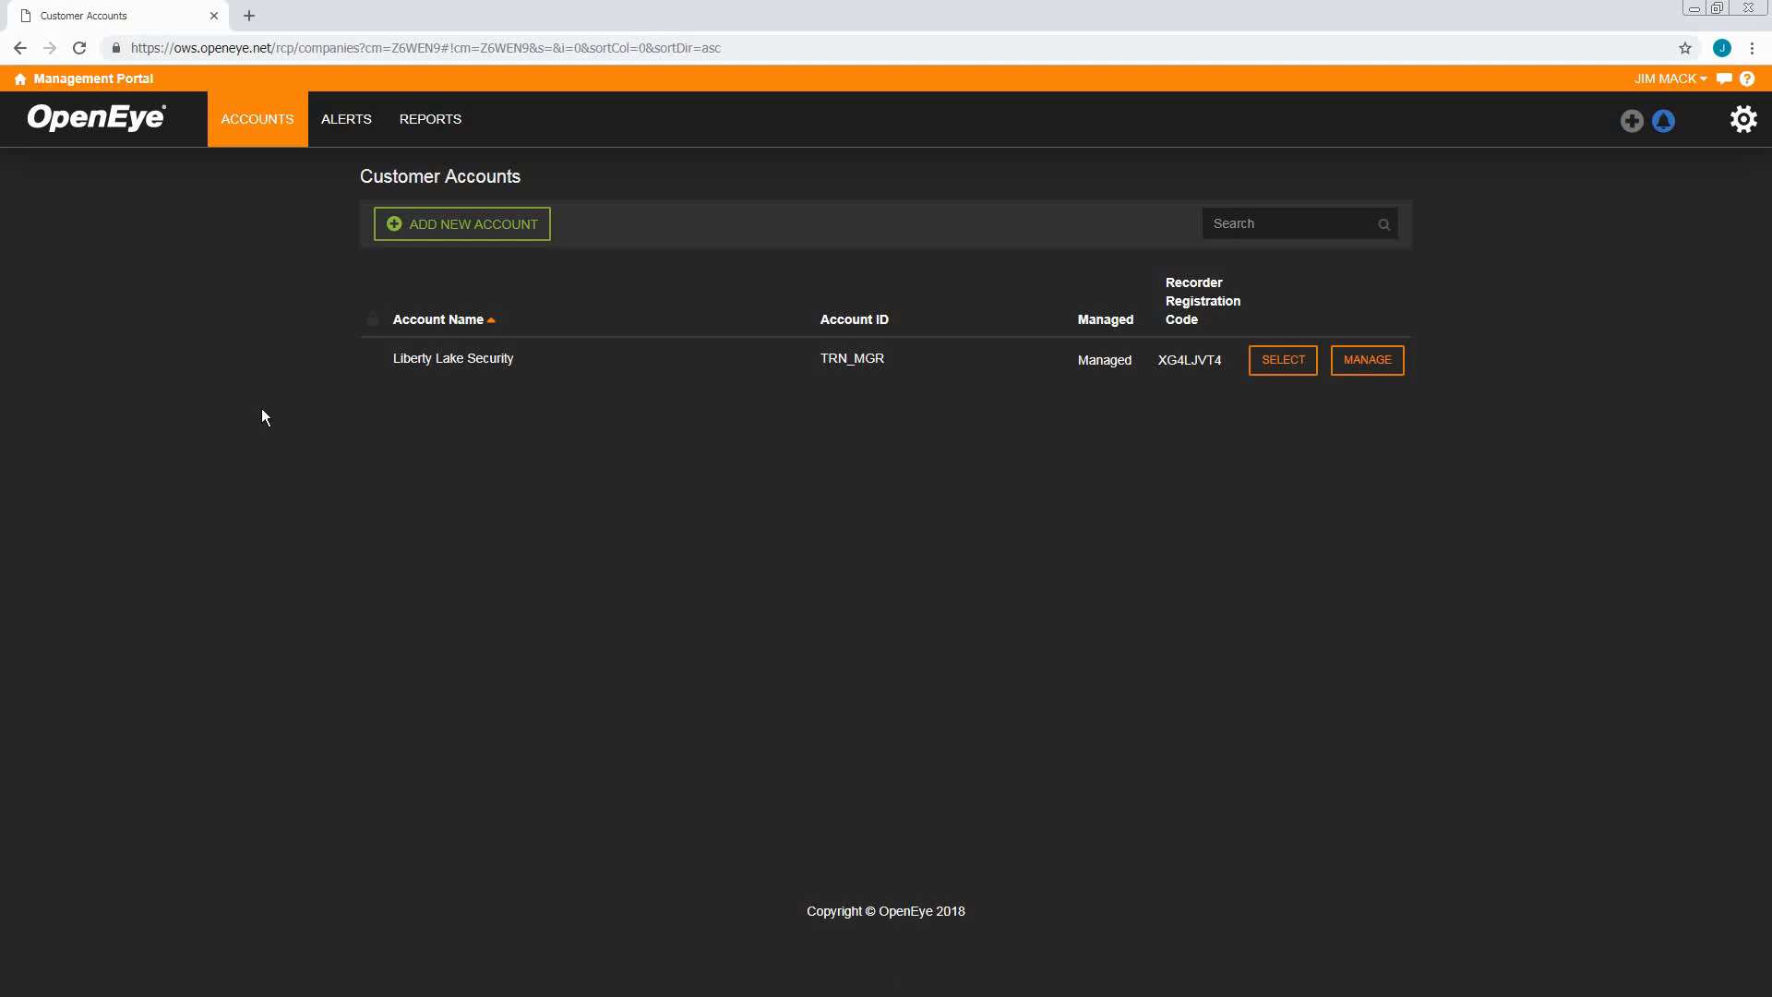
click(1371, 369)
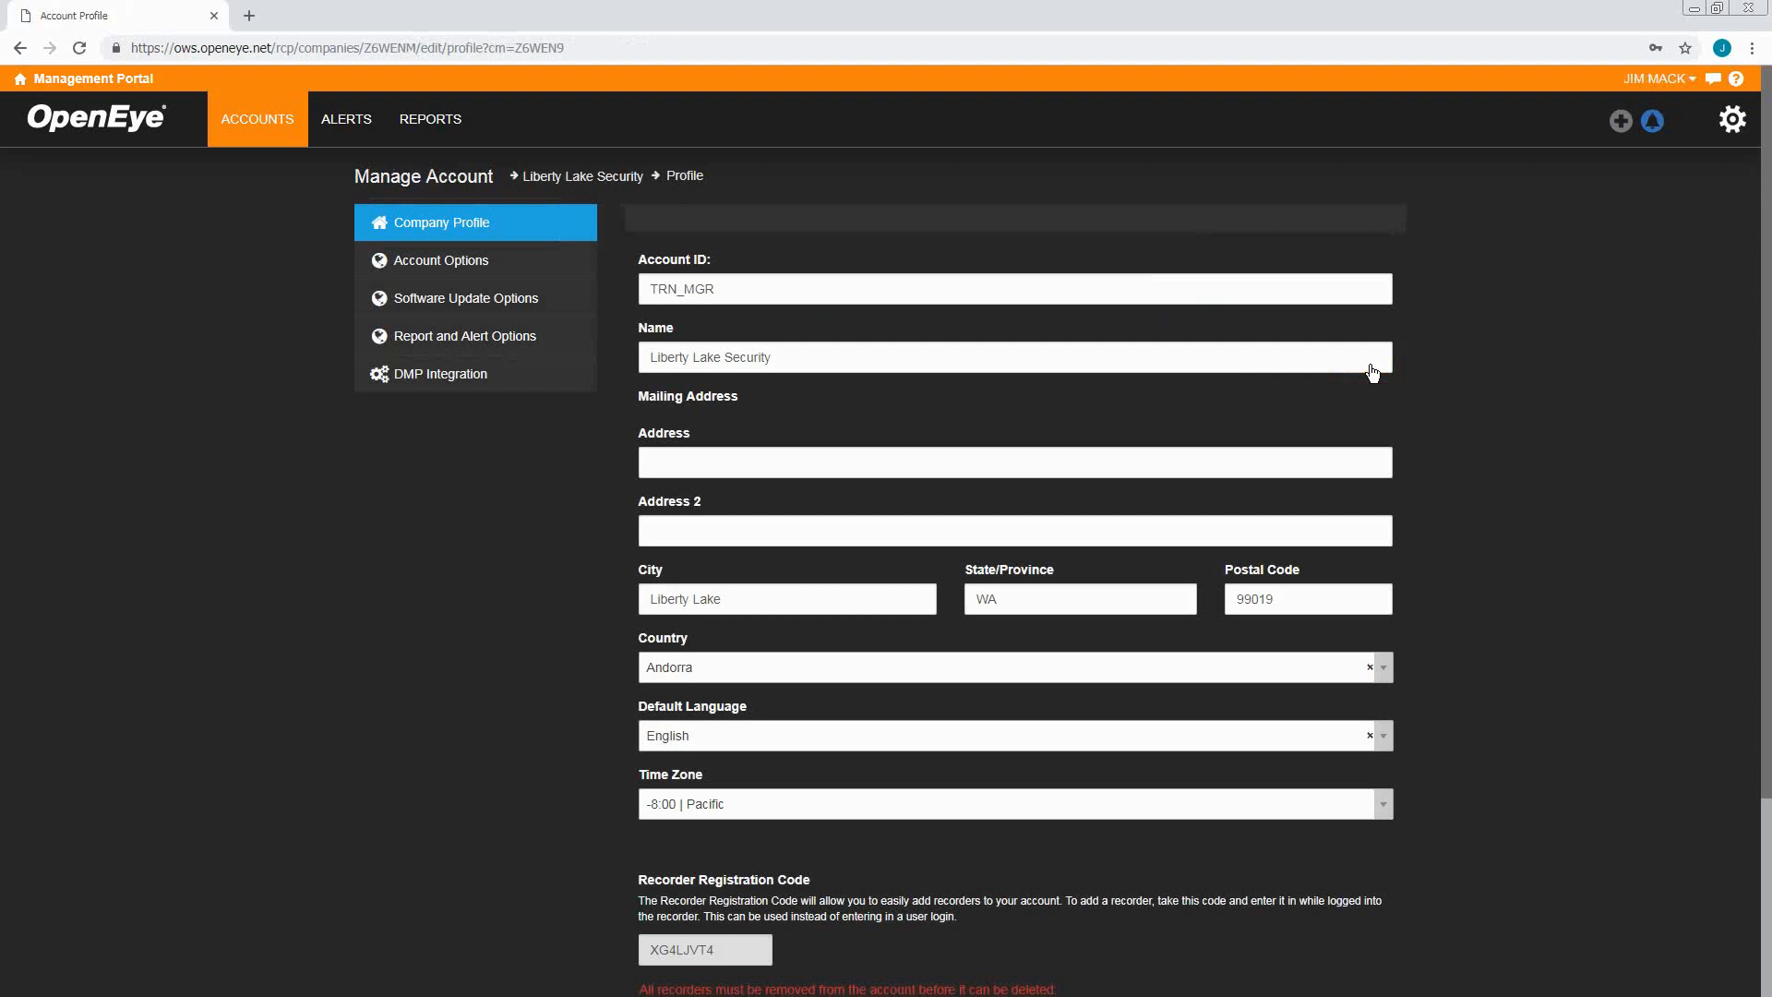
click(542, 386)
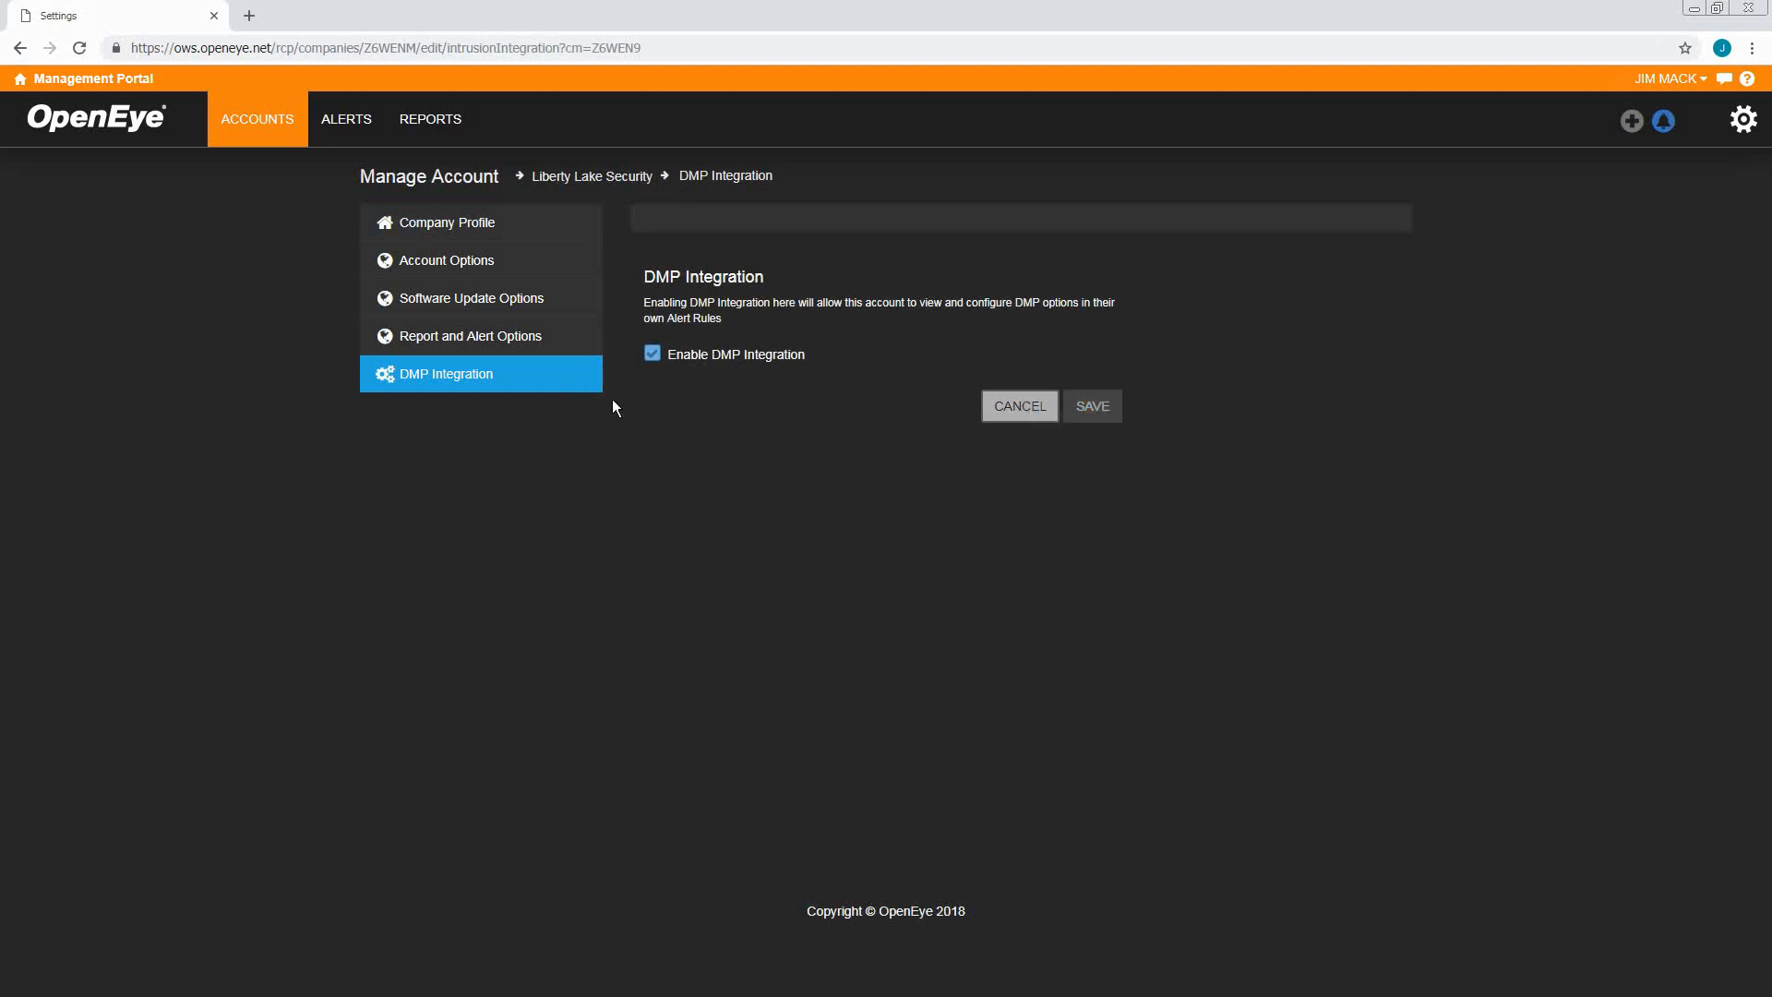
click(438, 180)
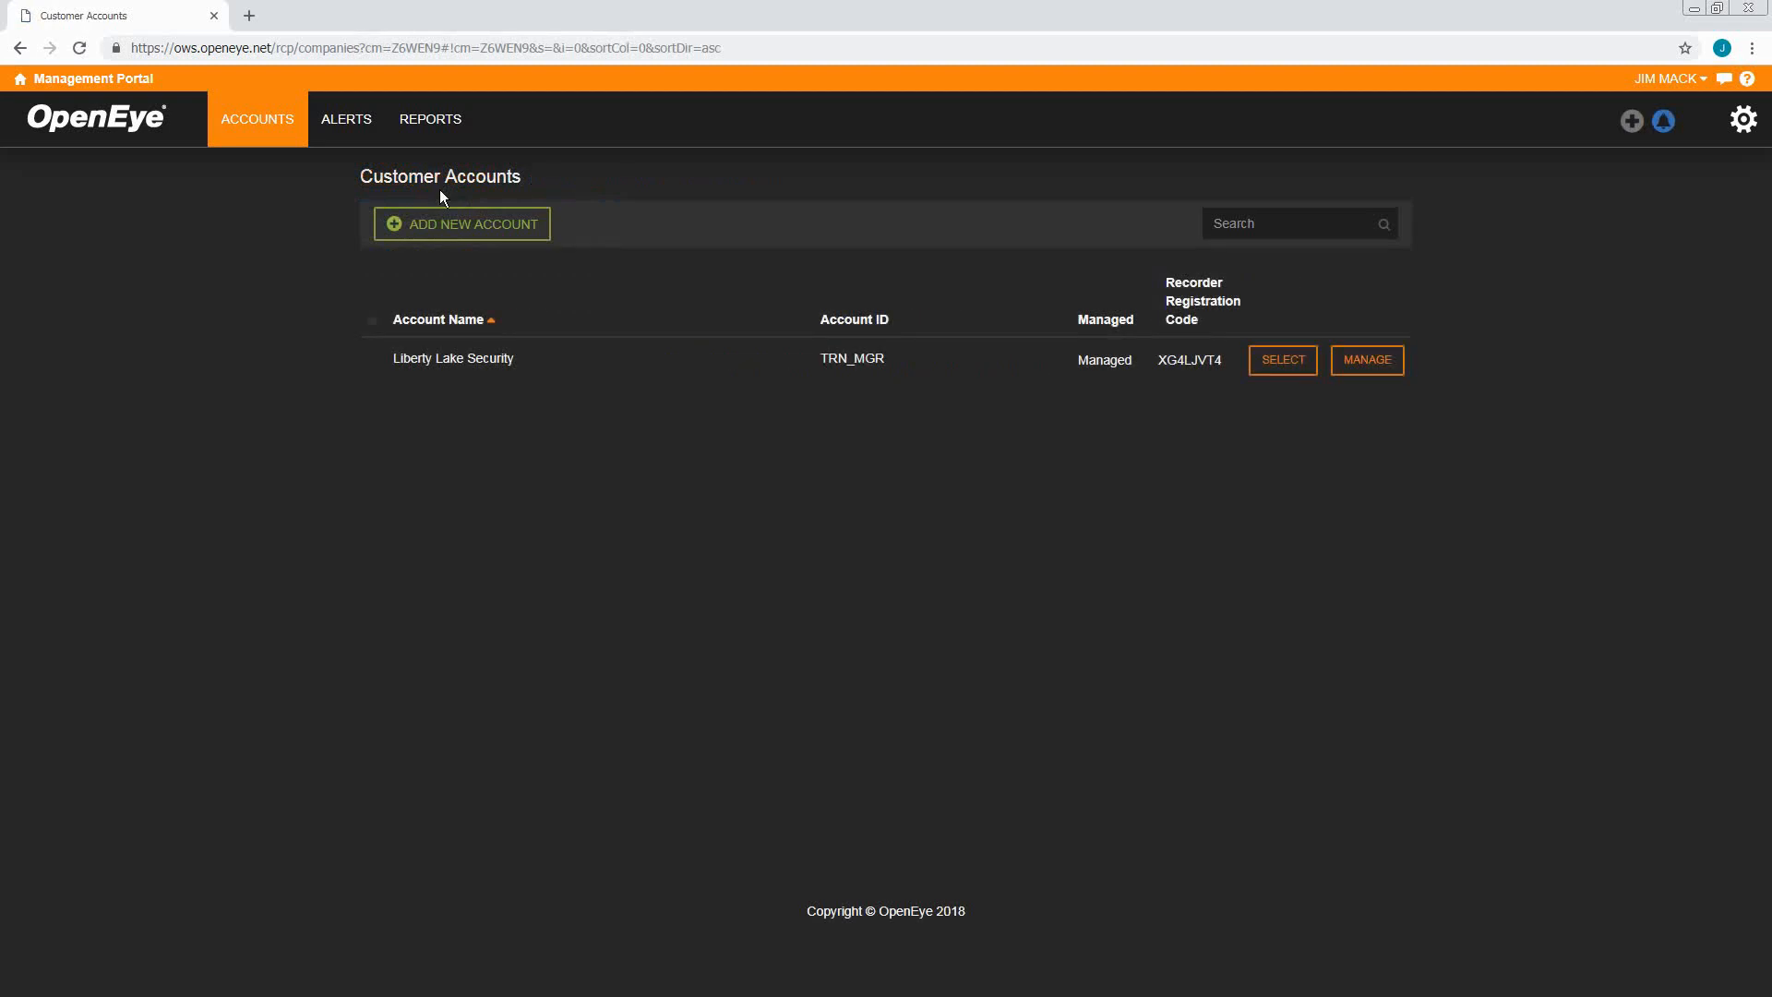
Connect to the Liberty Lake Security Site # 2321 recorder and show its intrusion panel settings
click(1283, 360)
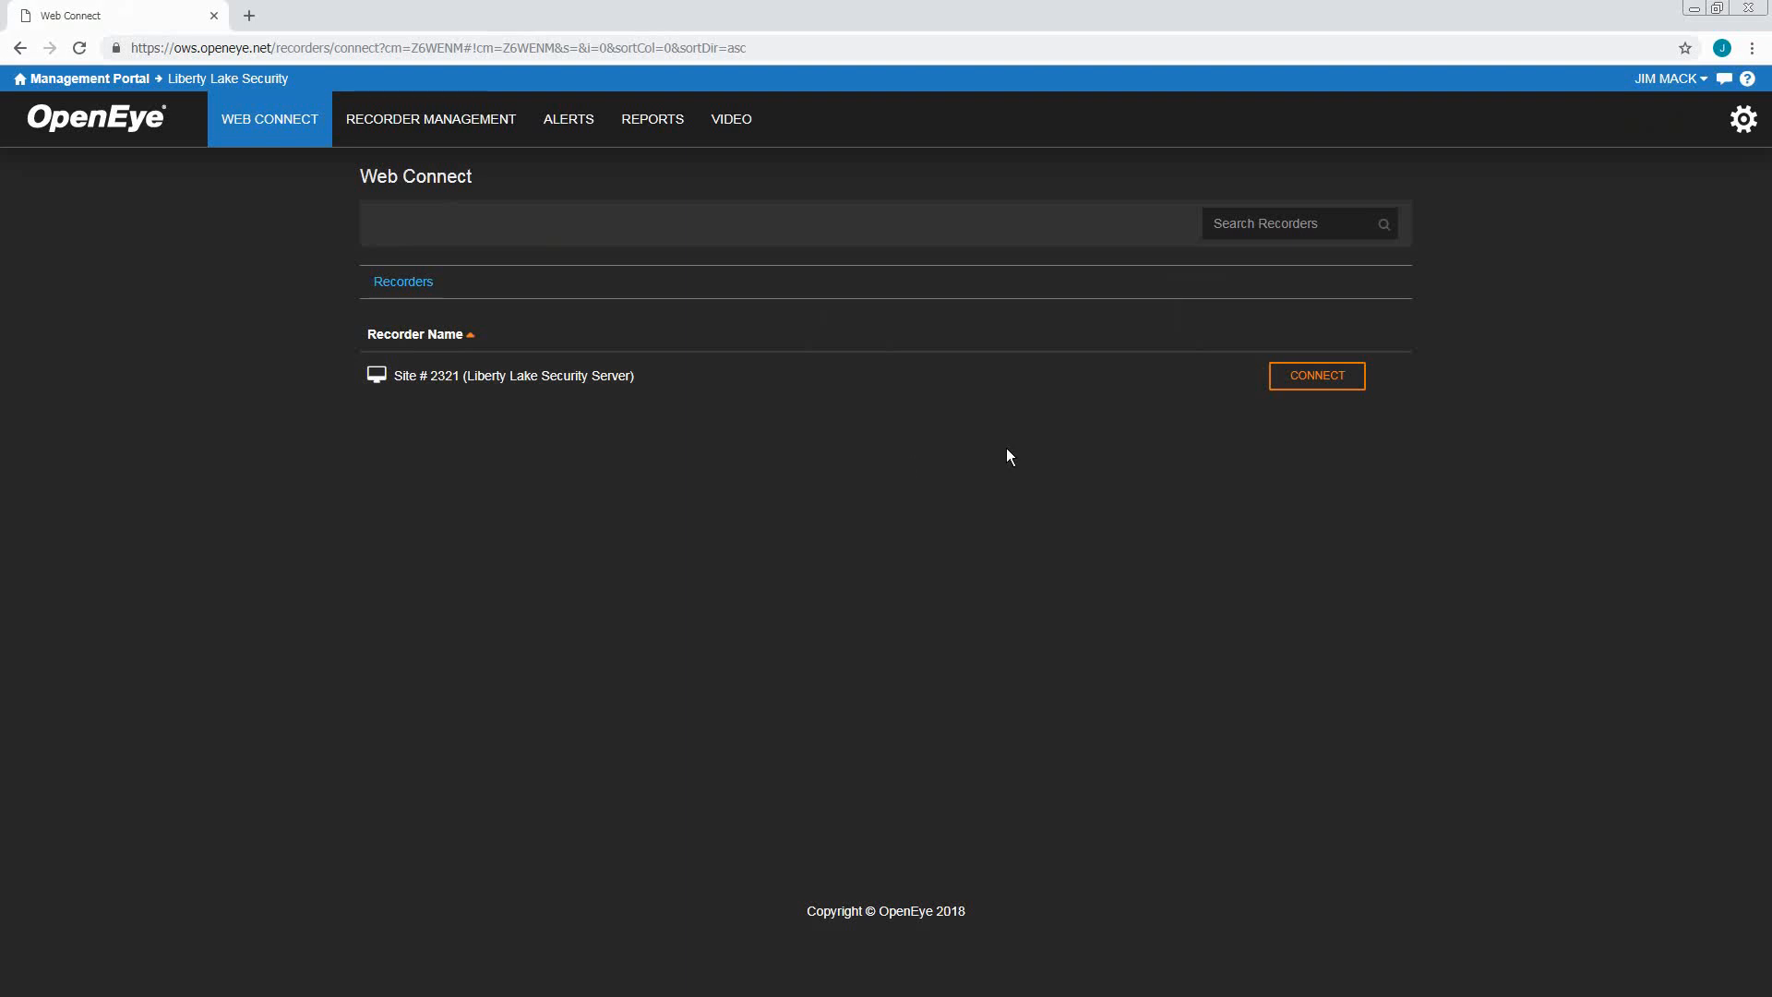
click(1289, 380)
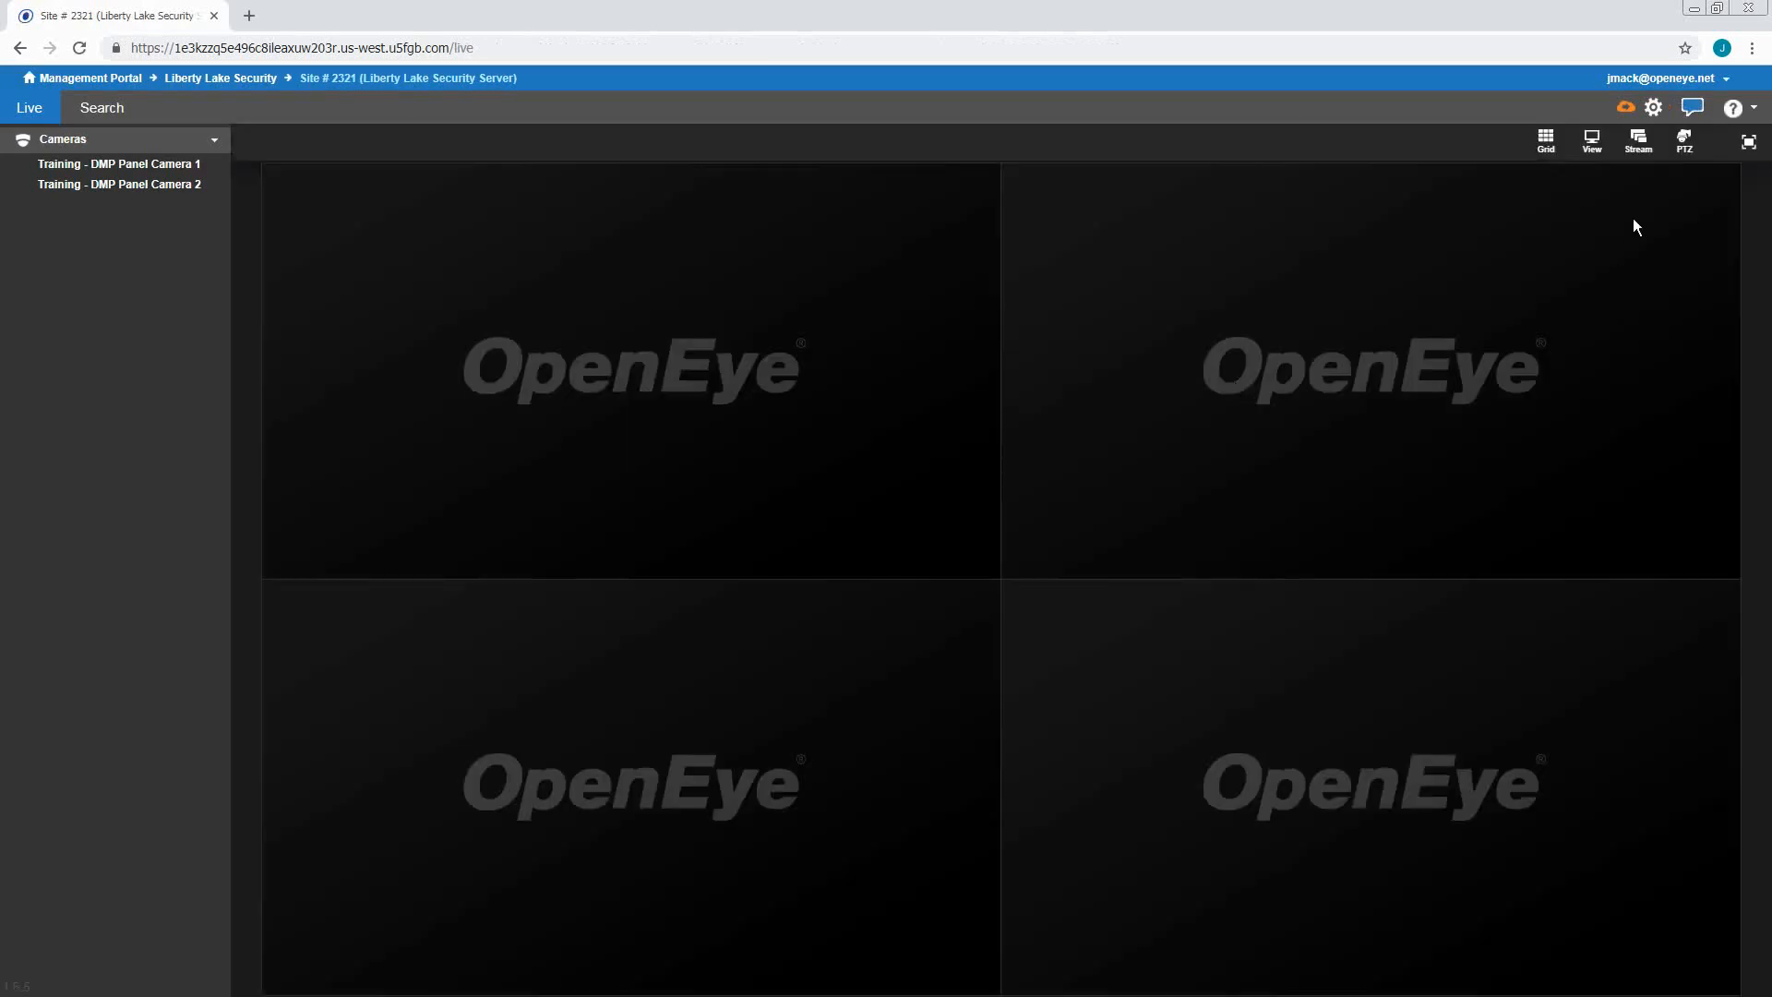
click(1662, 109)
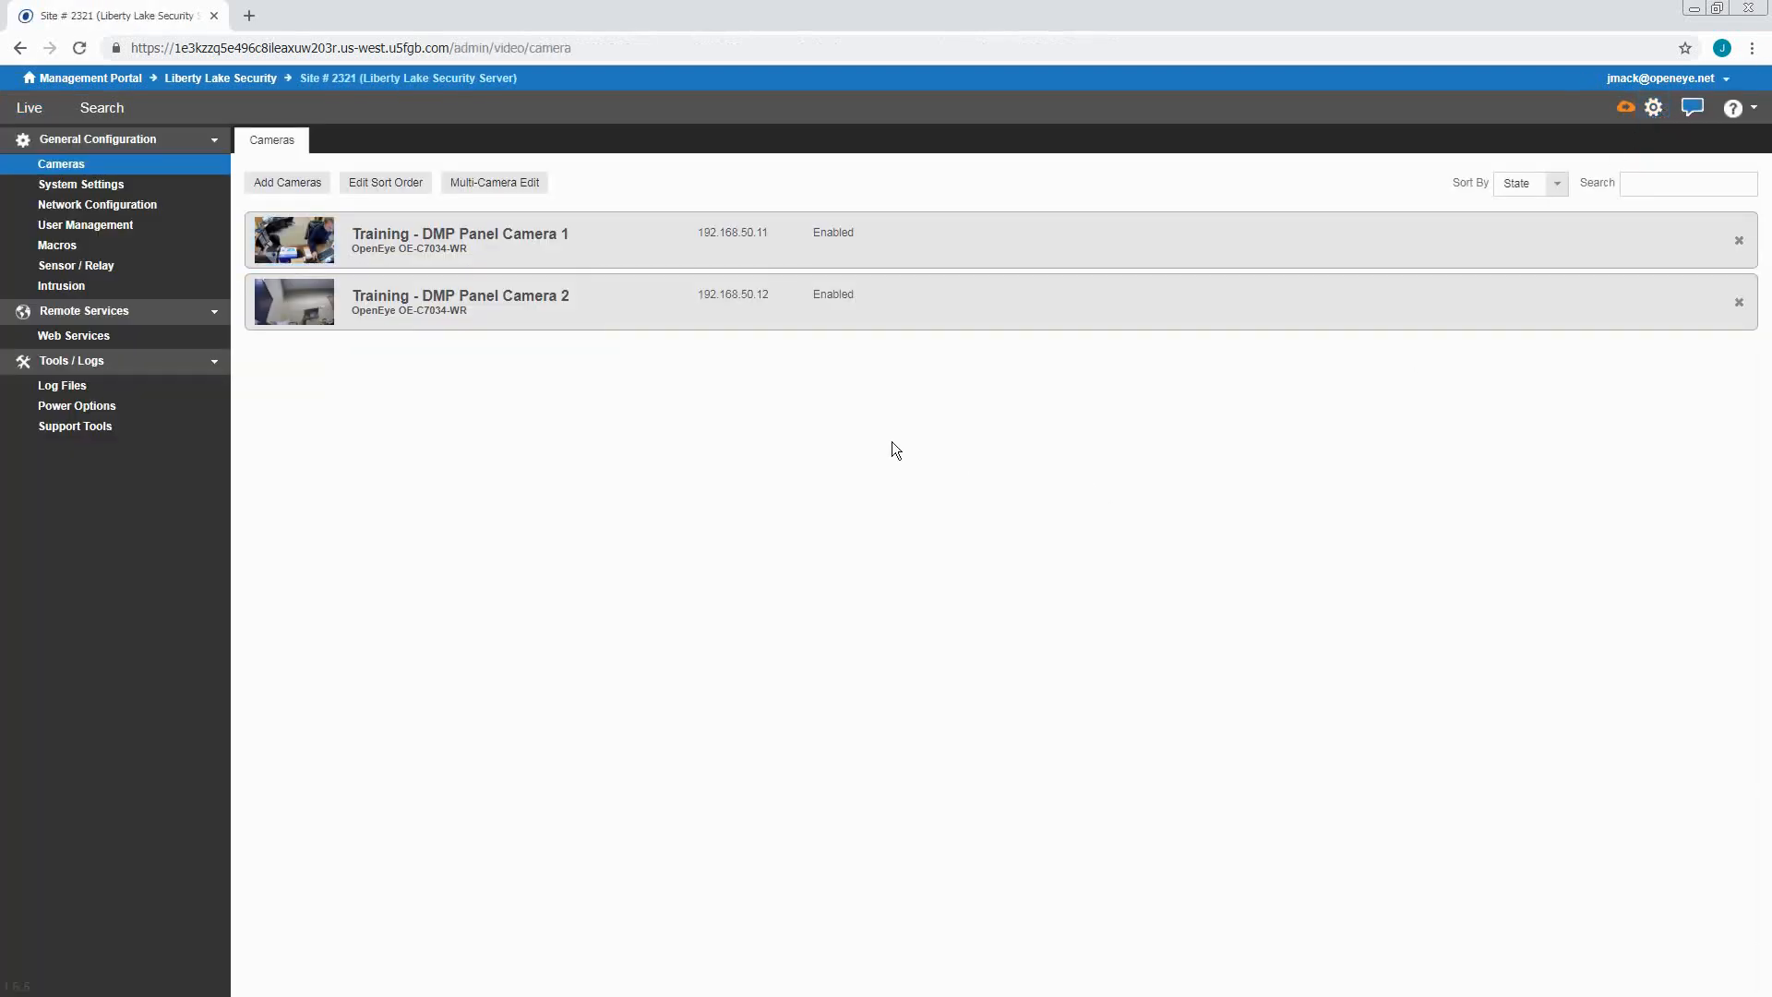
click(149, 291)
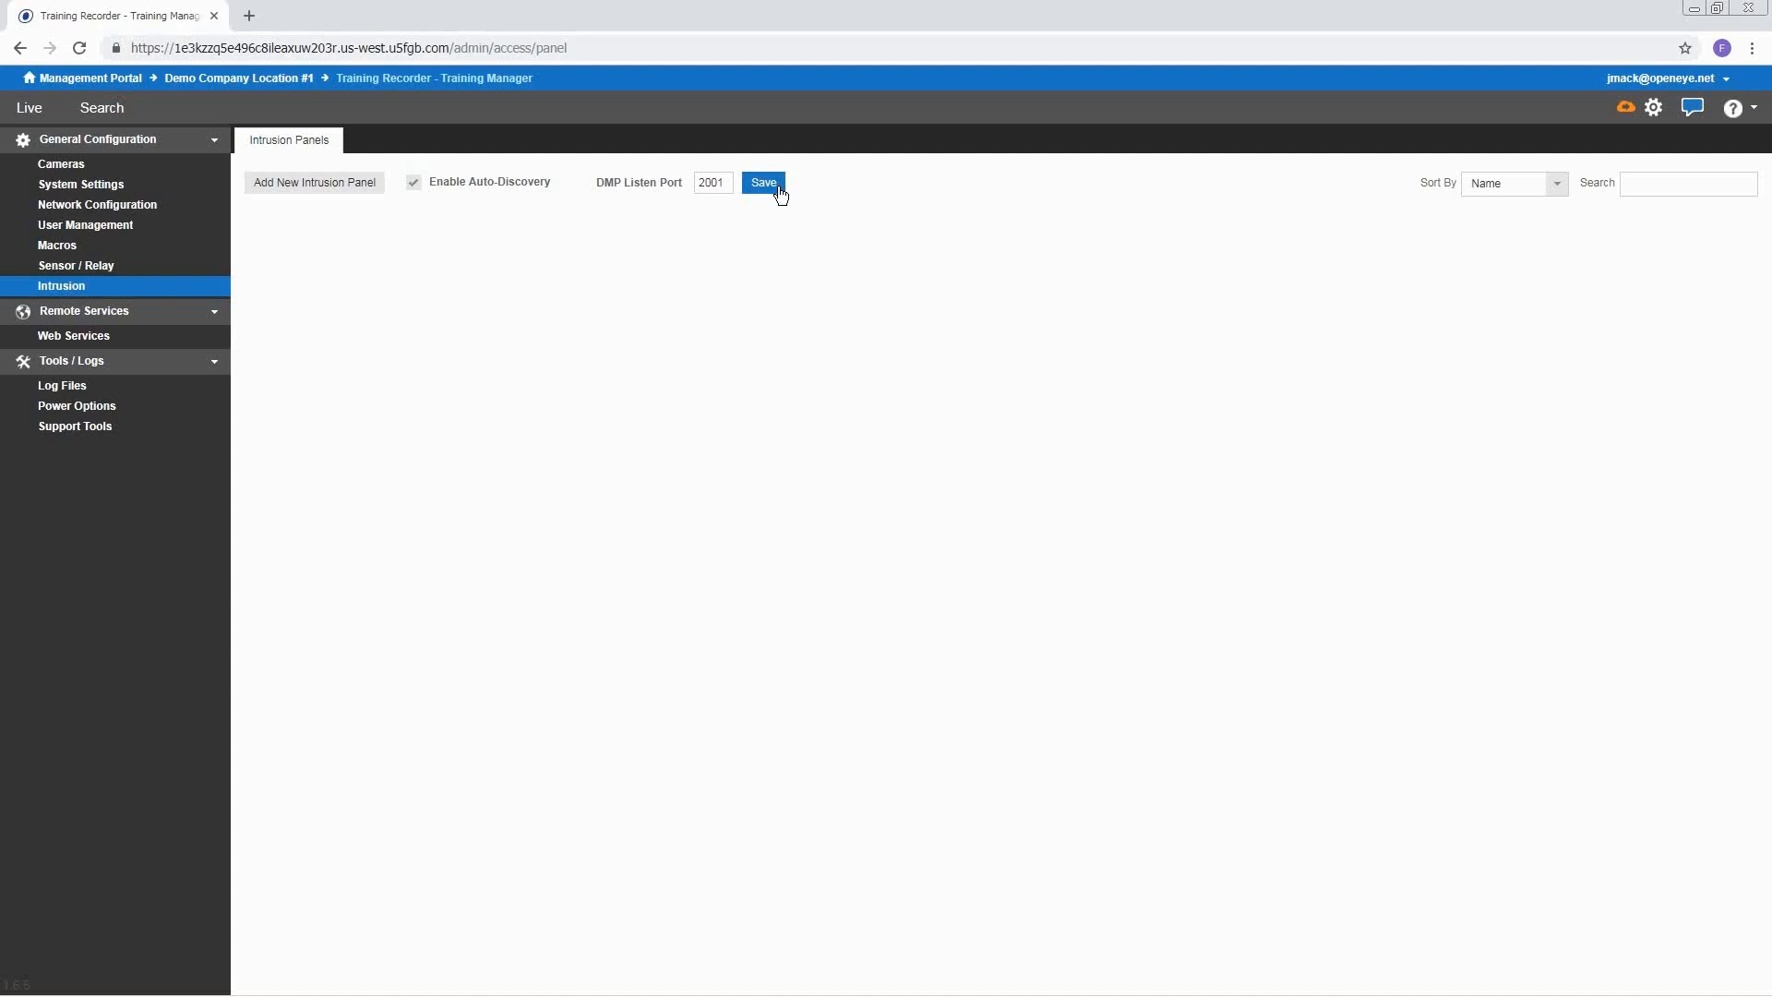
Rename the discovered DMP X150 panel 'Demo Panel' and link Training - DMP Panel Camera 1
click(80, 49)
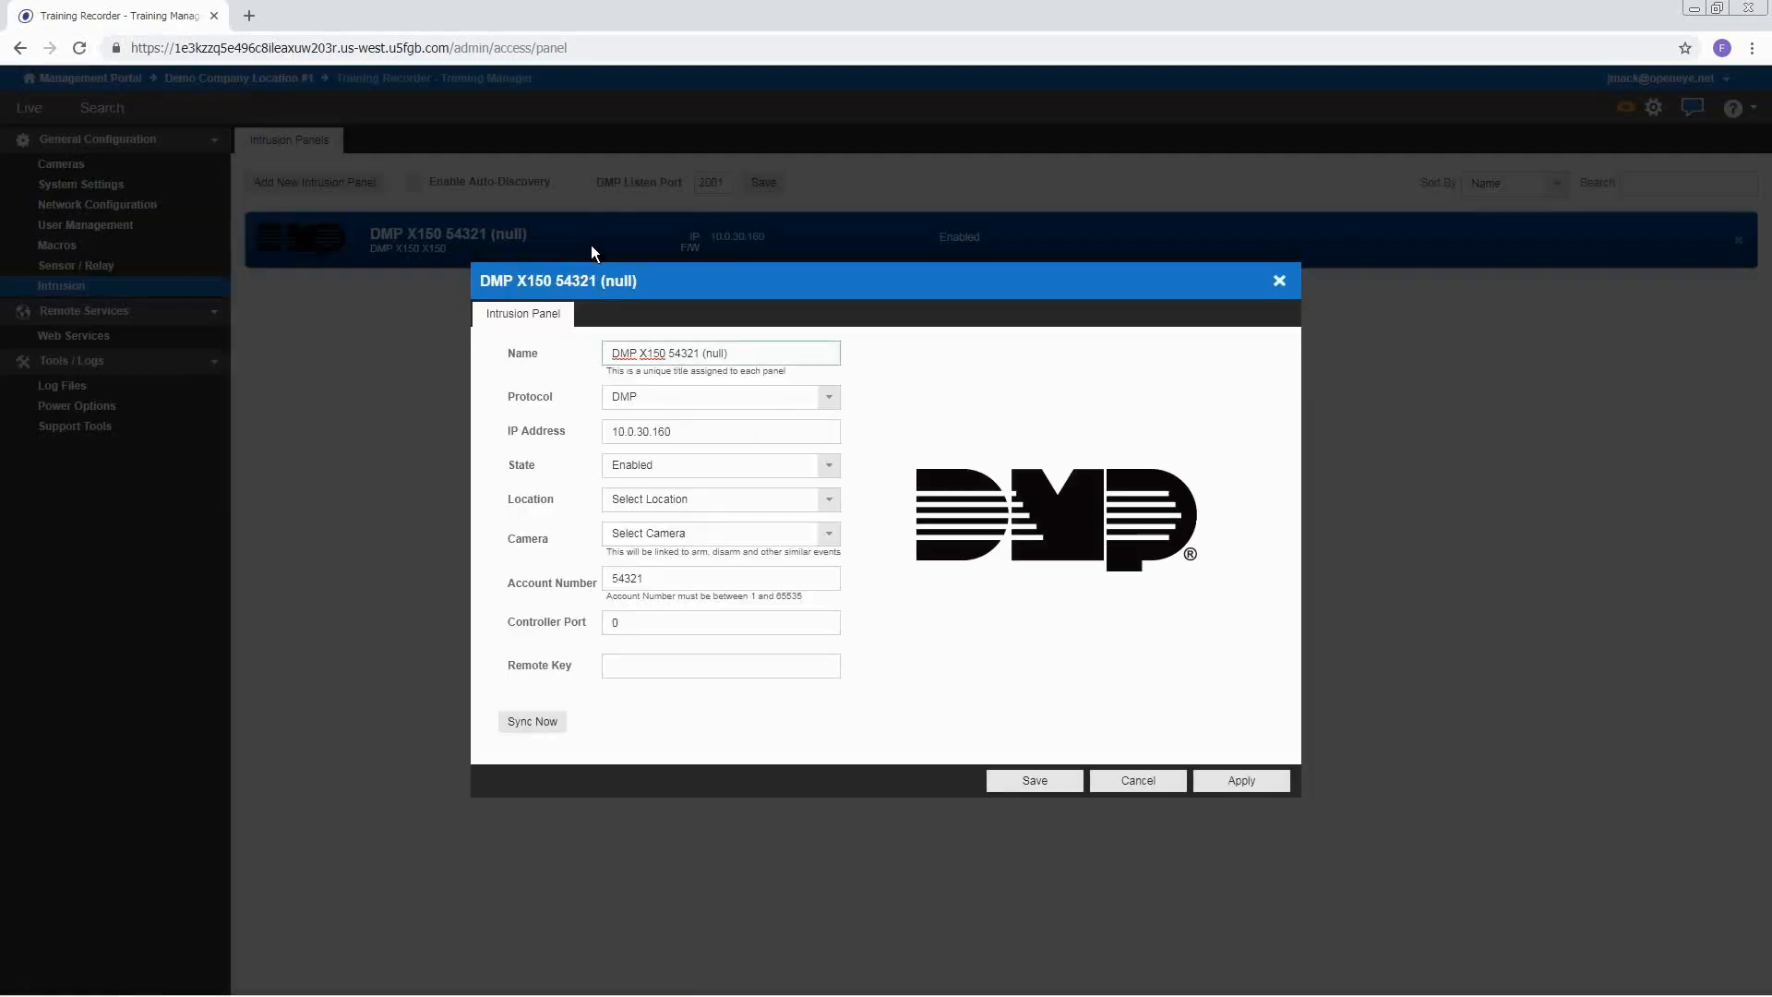
drag(756, 355, 600, 355)
text(Demo Panel)
click(721, 544)
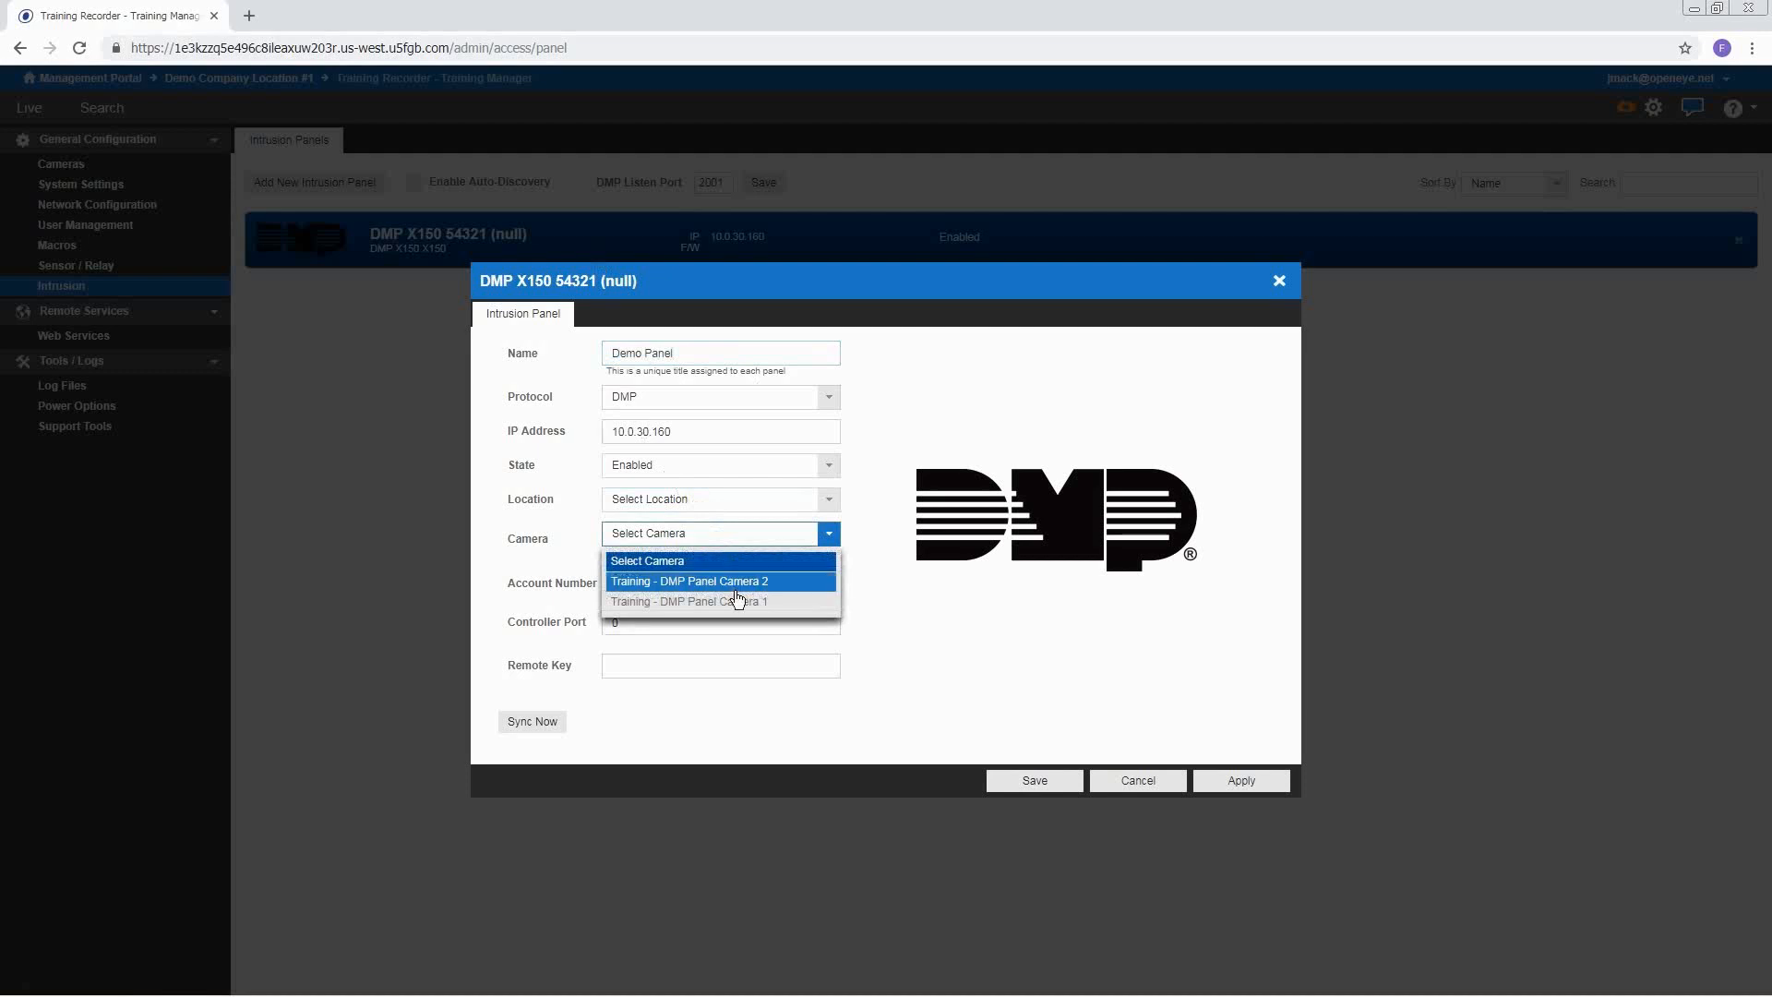
click(736, 602)
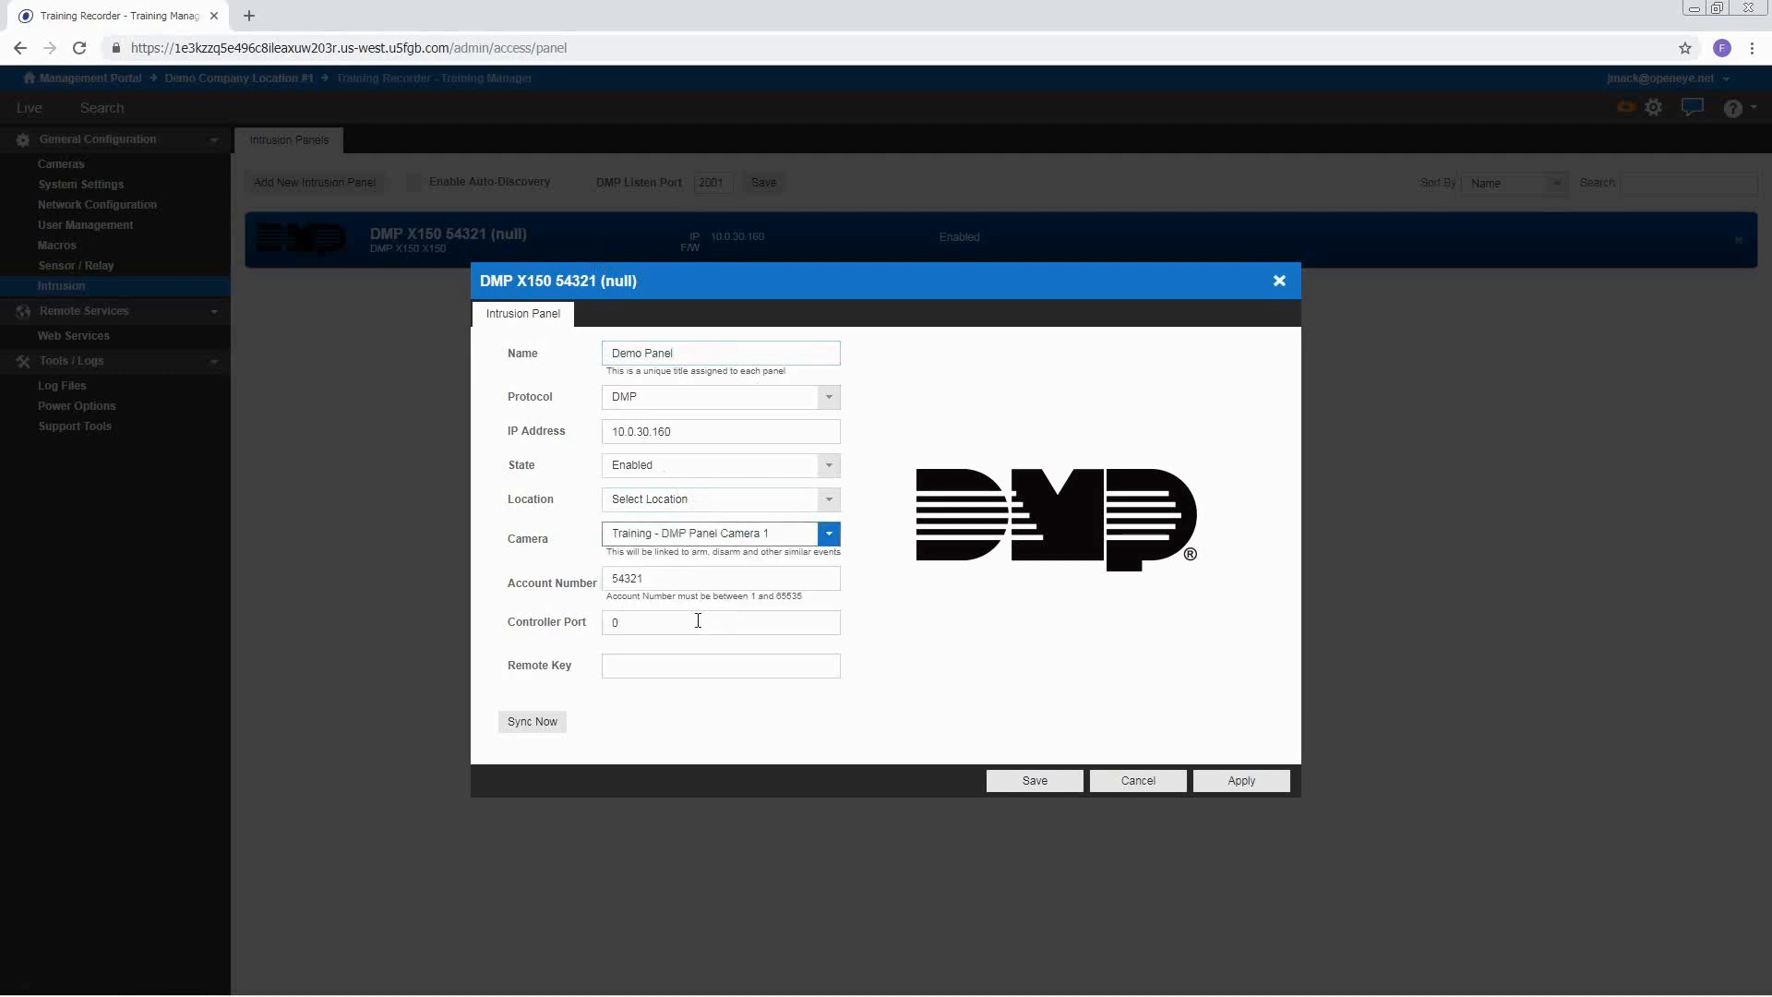
Enter the panel's remote key, sync the recorder with the panel, and save
click(666, 671)
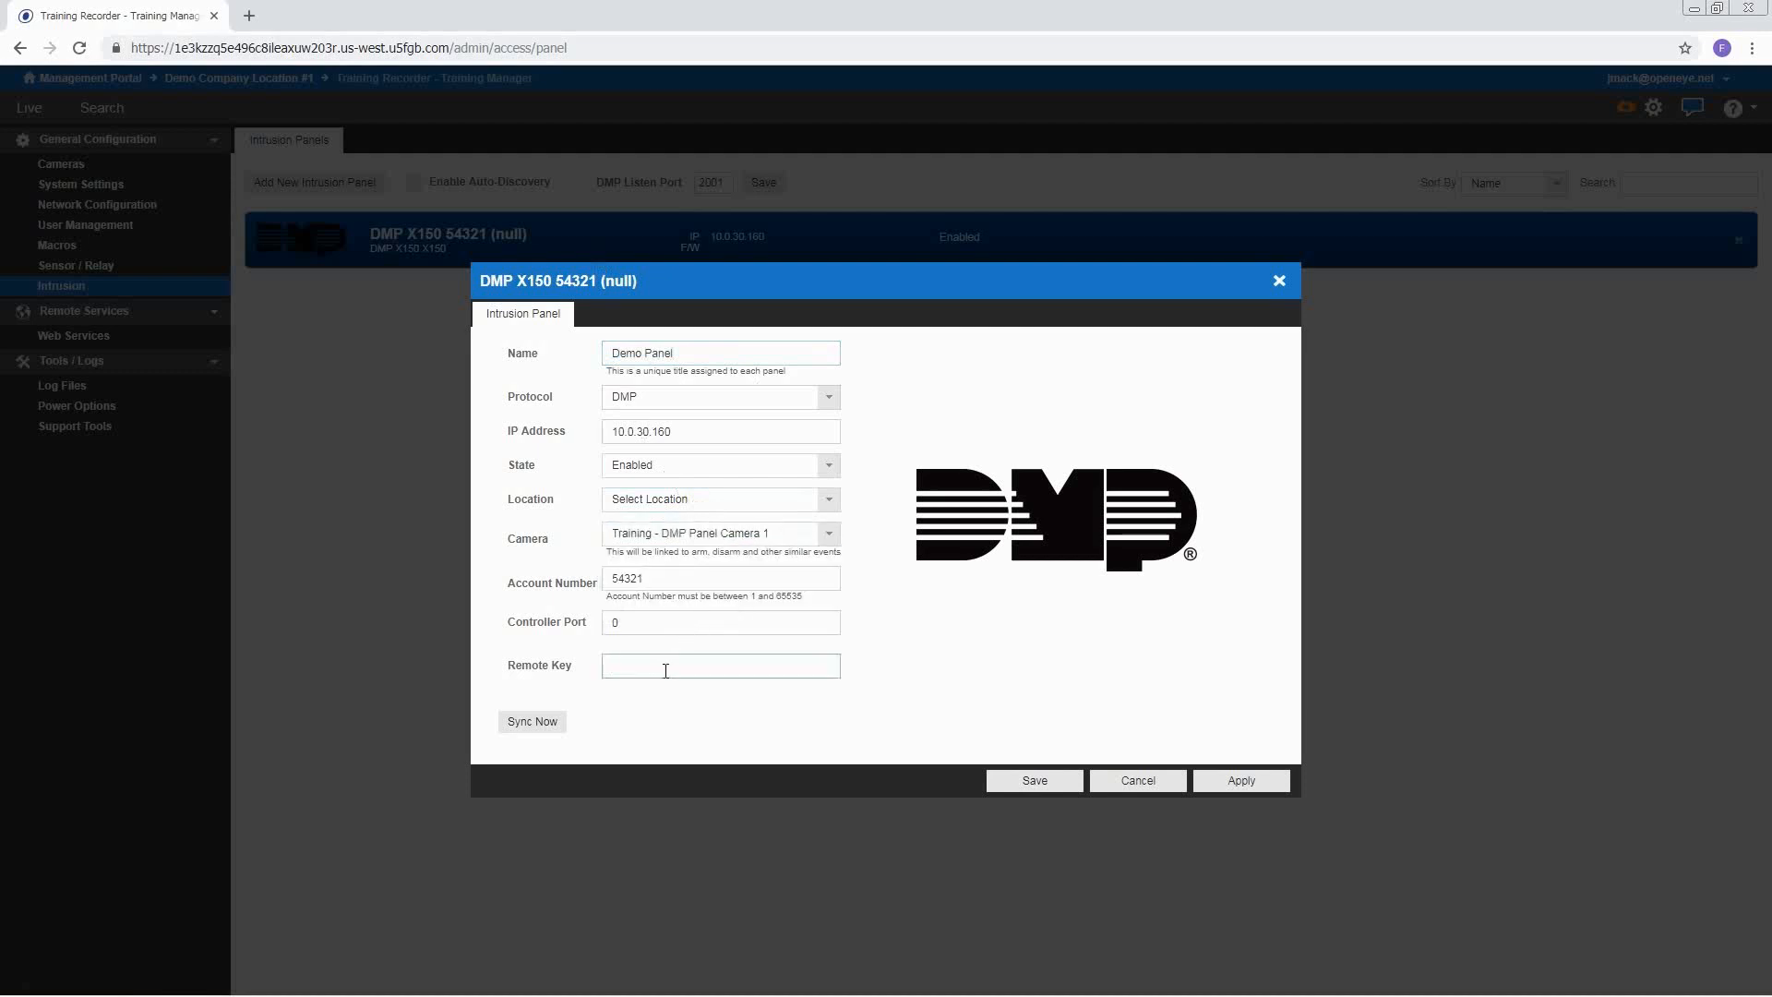
text(••)
click(534, 722)
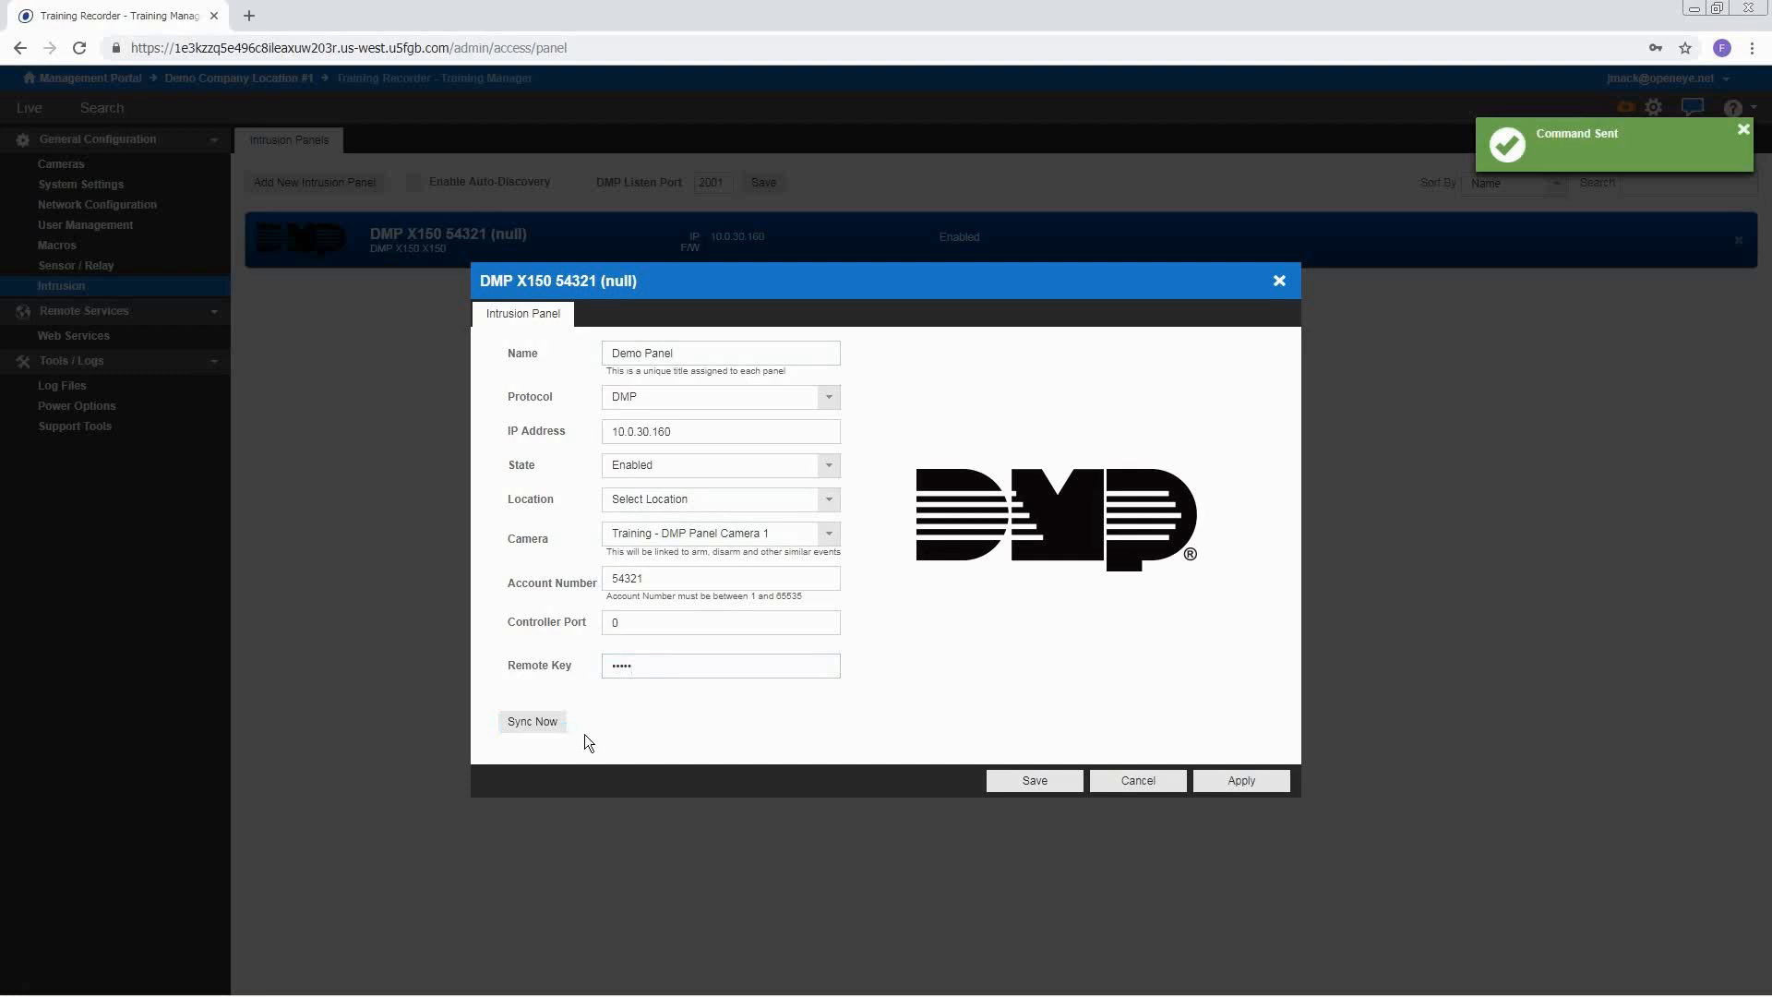
click(1015, 780)
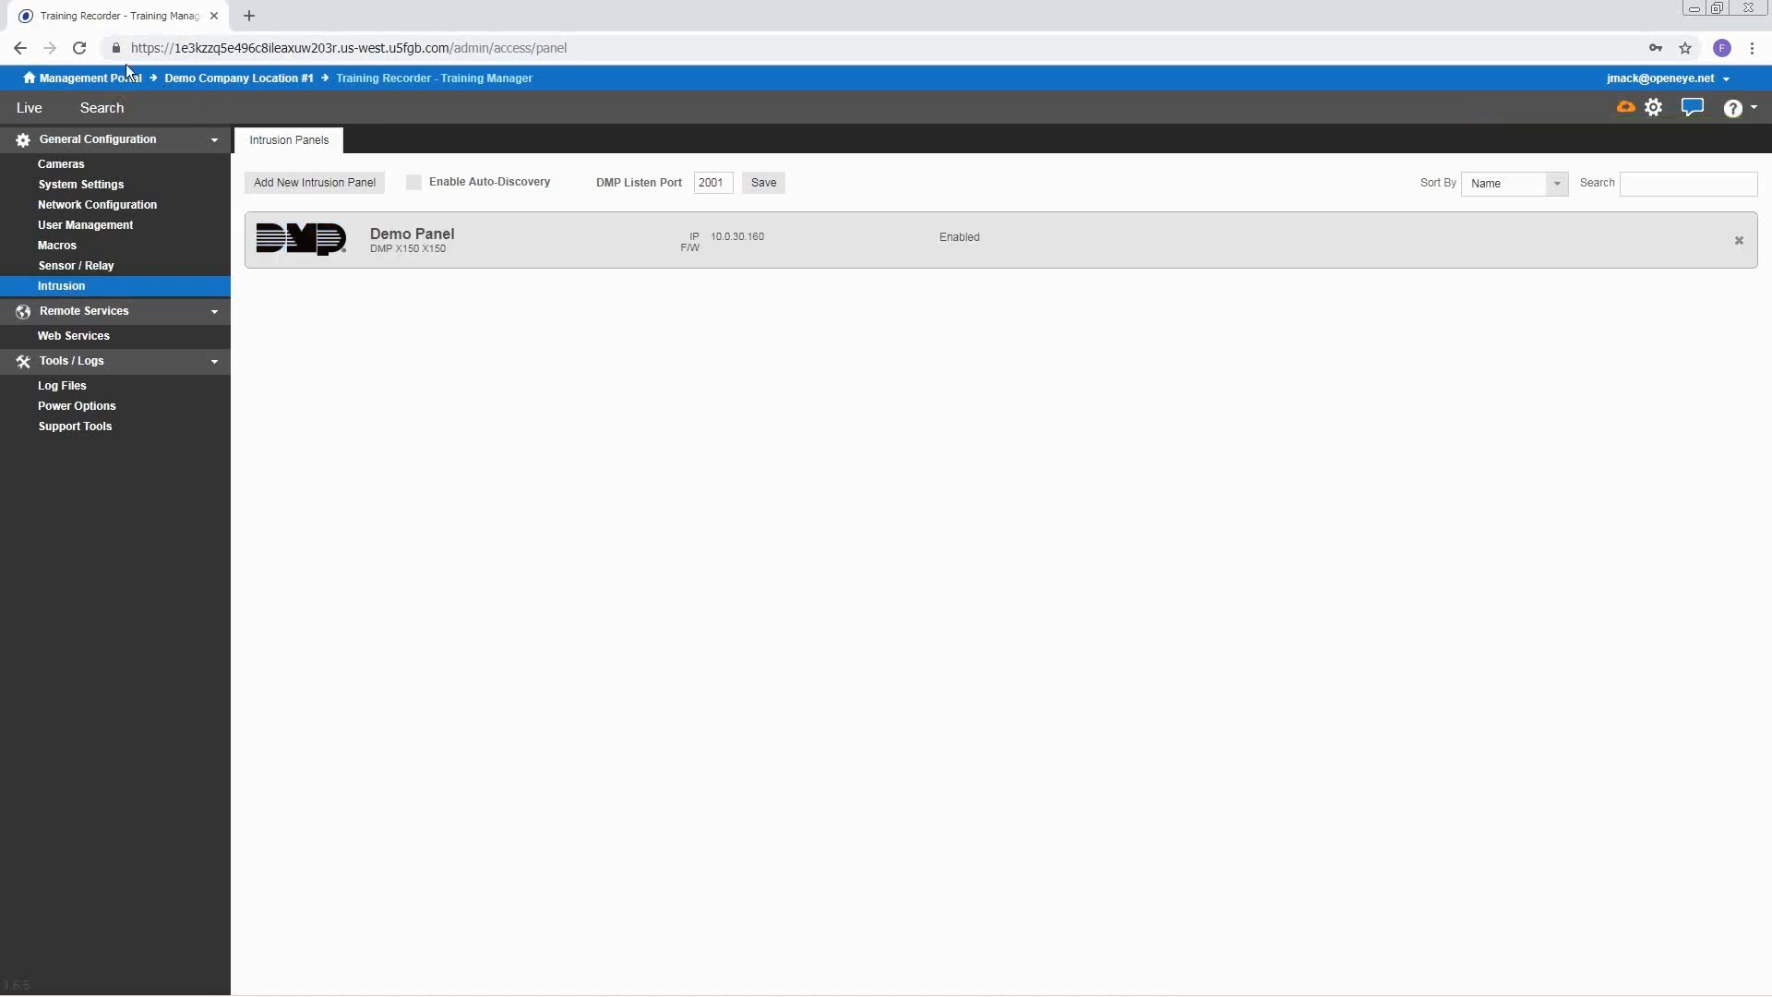
Associate AREA1 with Training - DMP Panel Camera 1, save it, and show the panel's zones
click(79, 47)
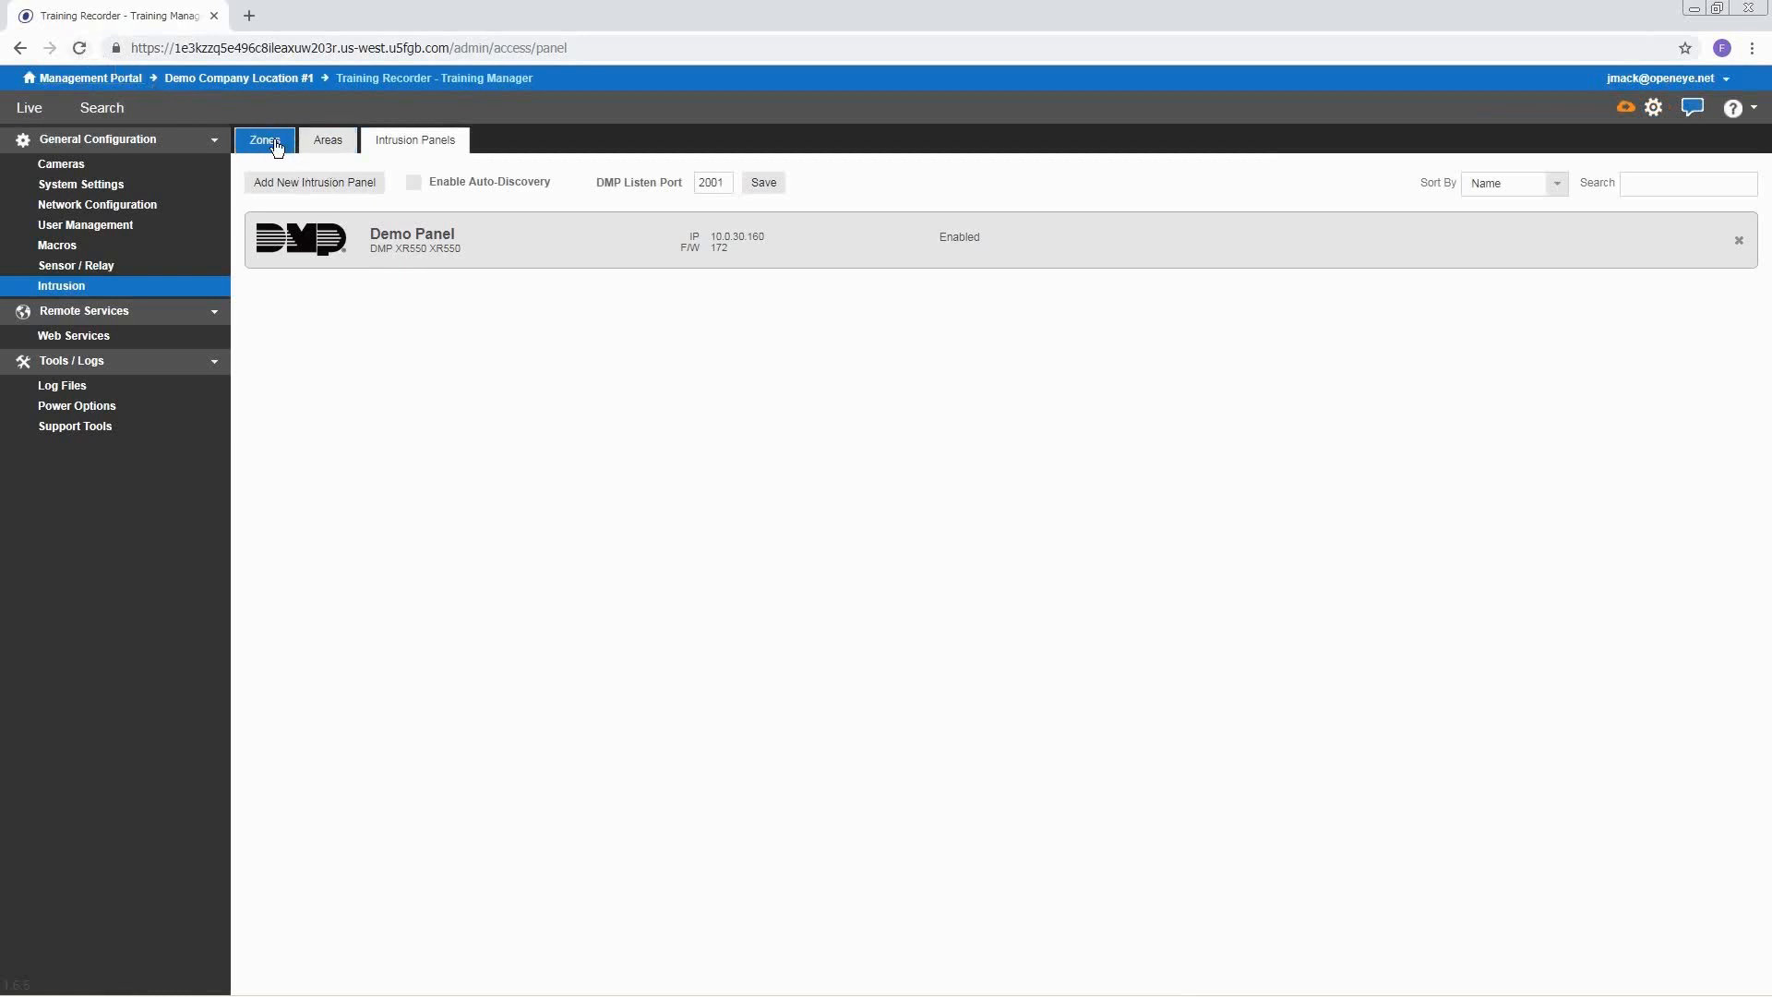
click(324, 151)
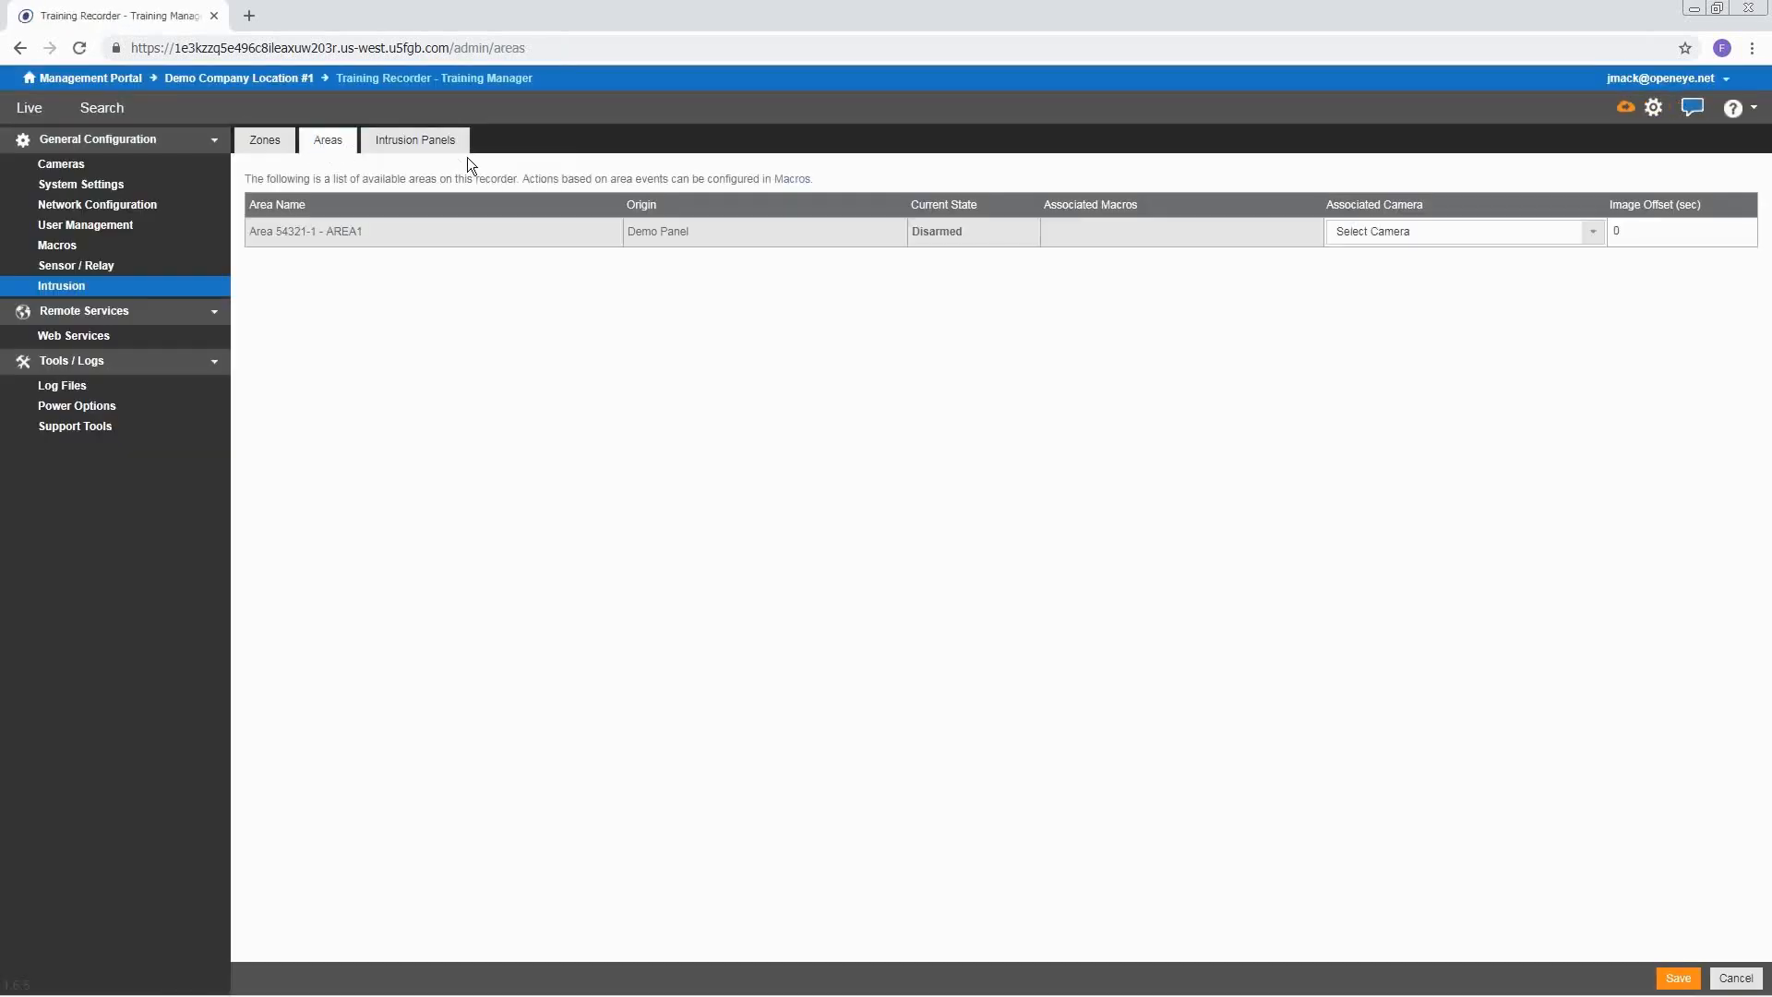
click(1406, 236)
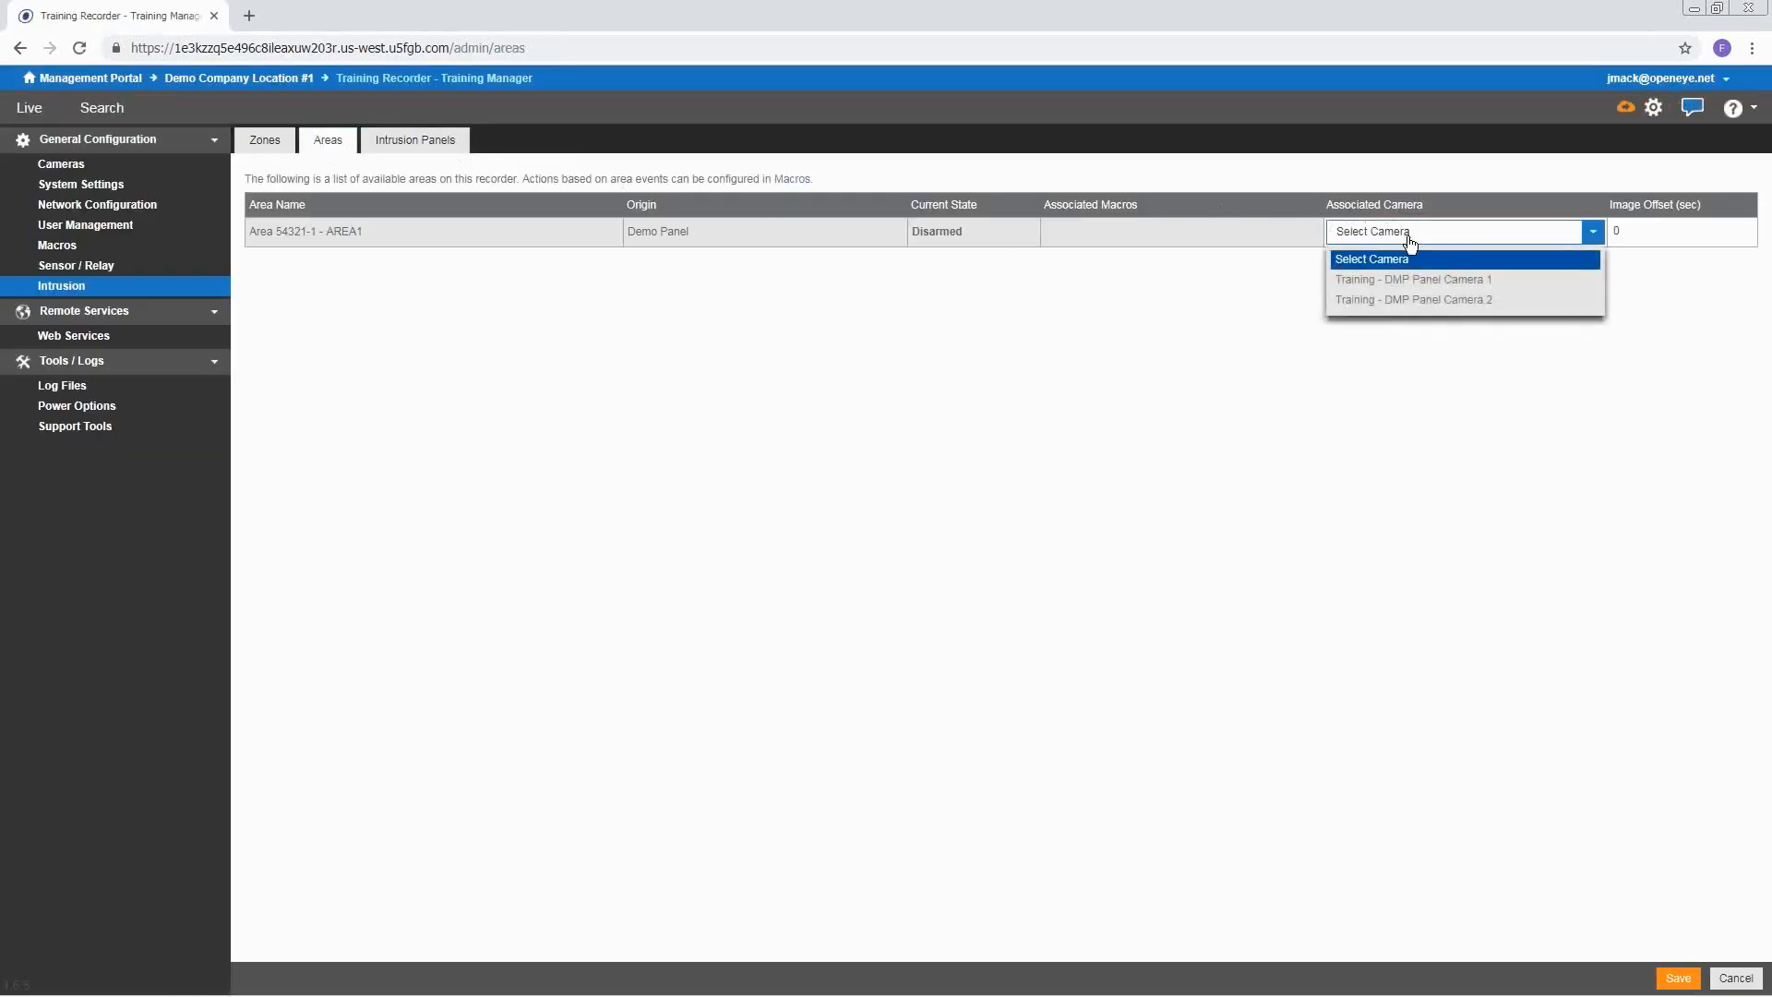
click(1426, 271)
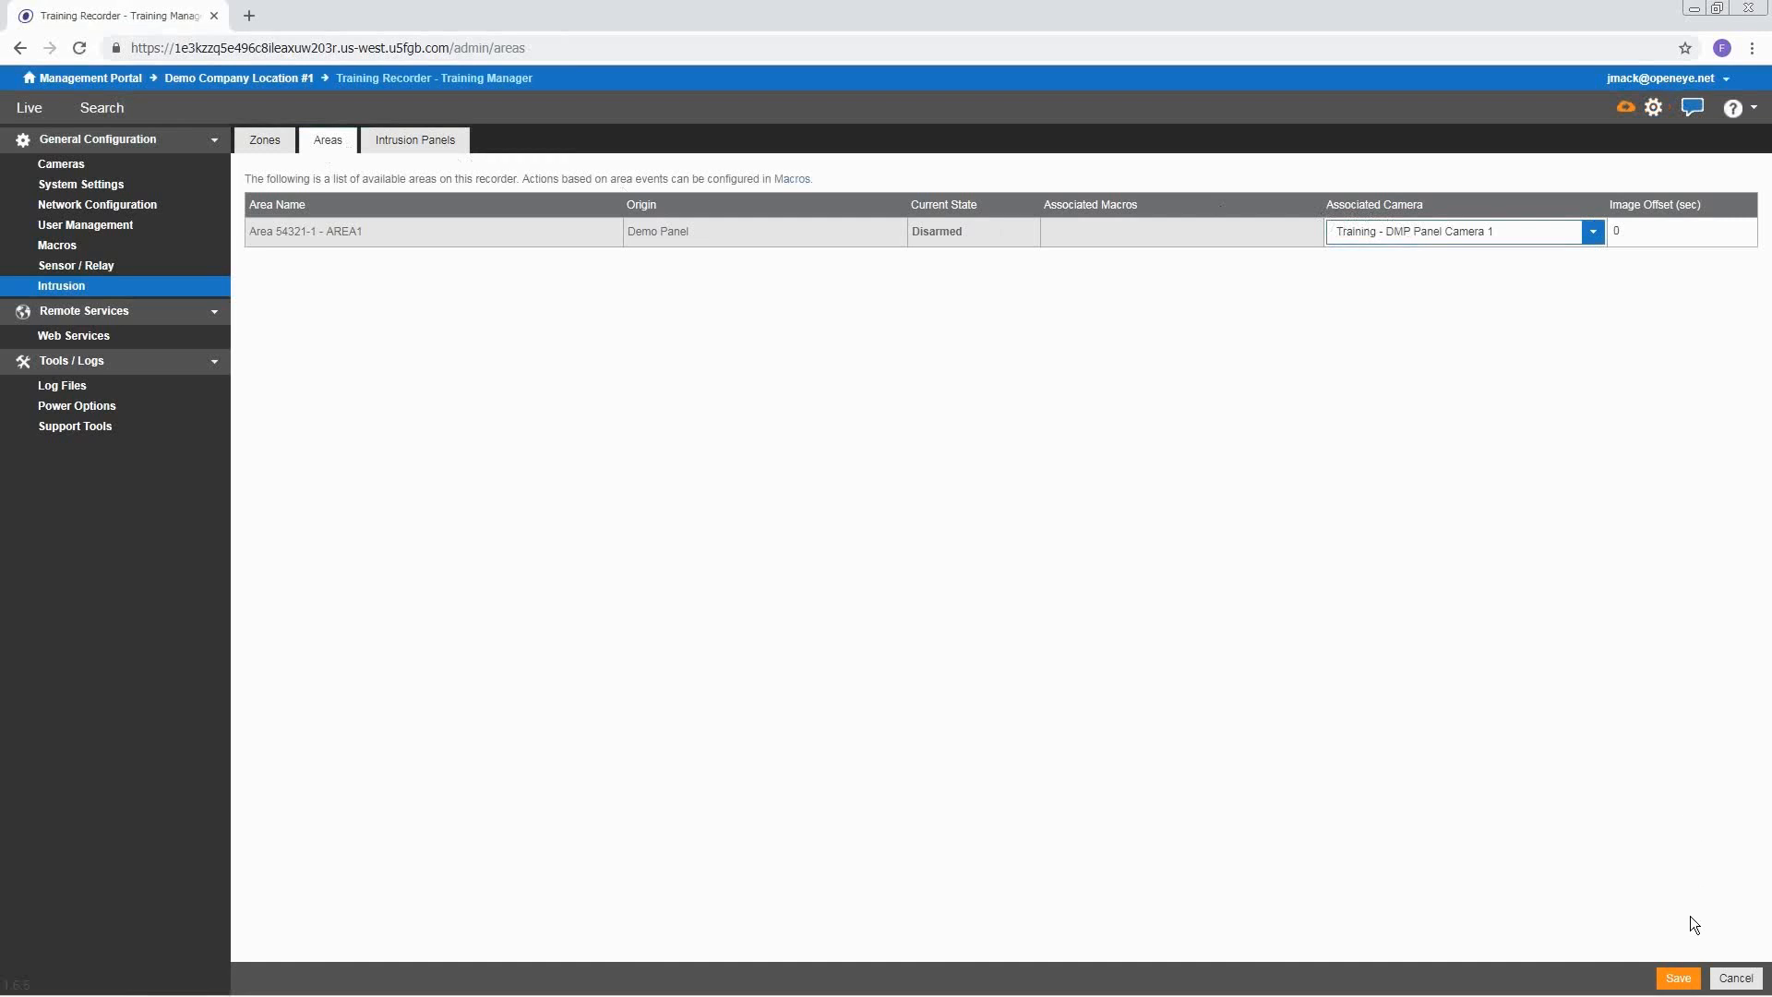
click(1694, 982)
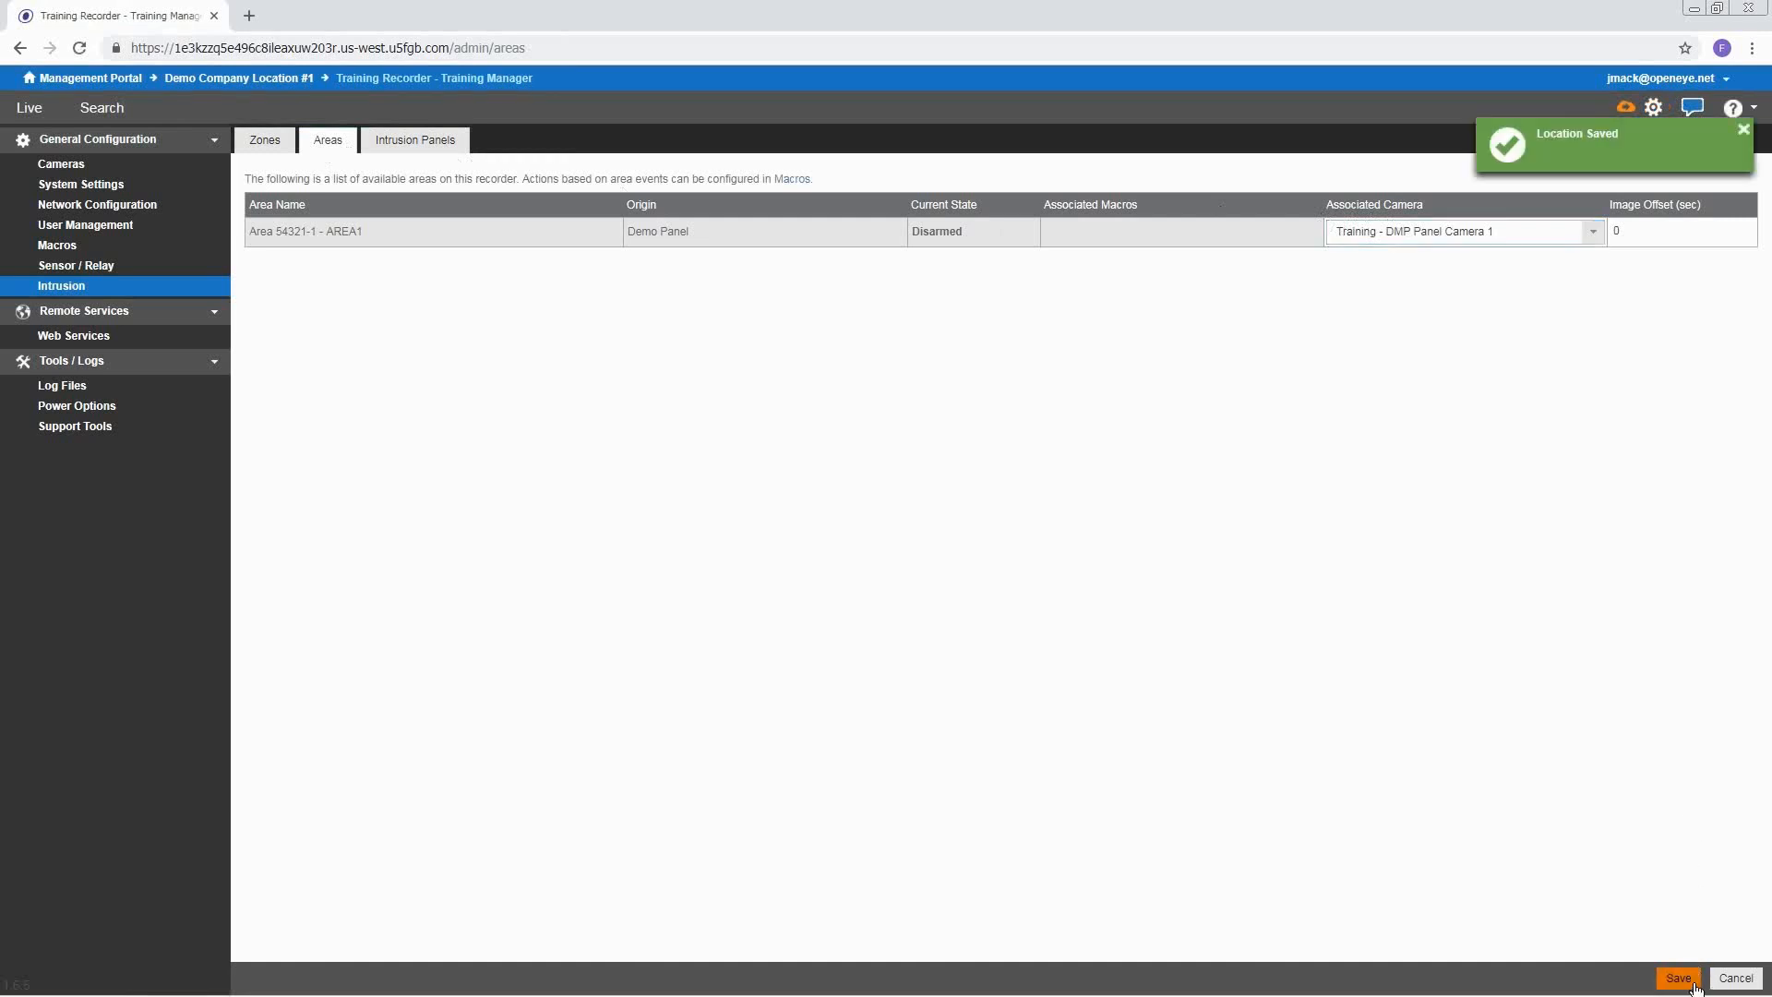
click(271, 149)
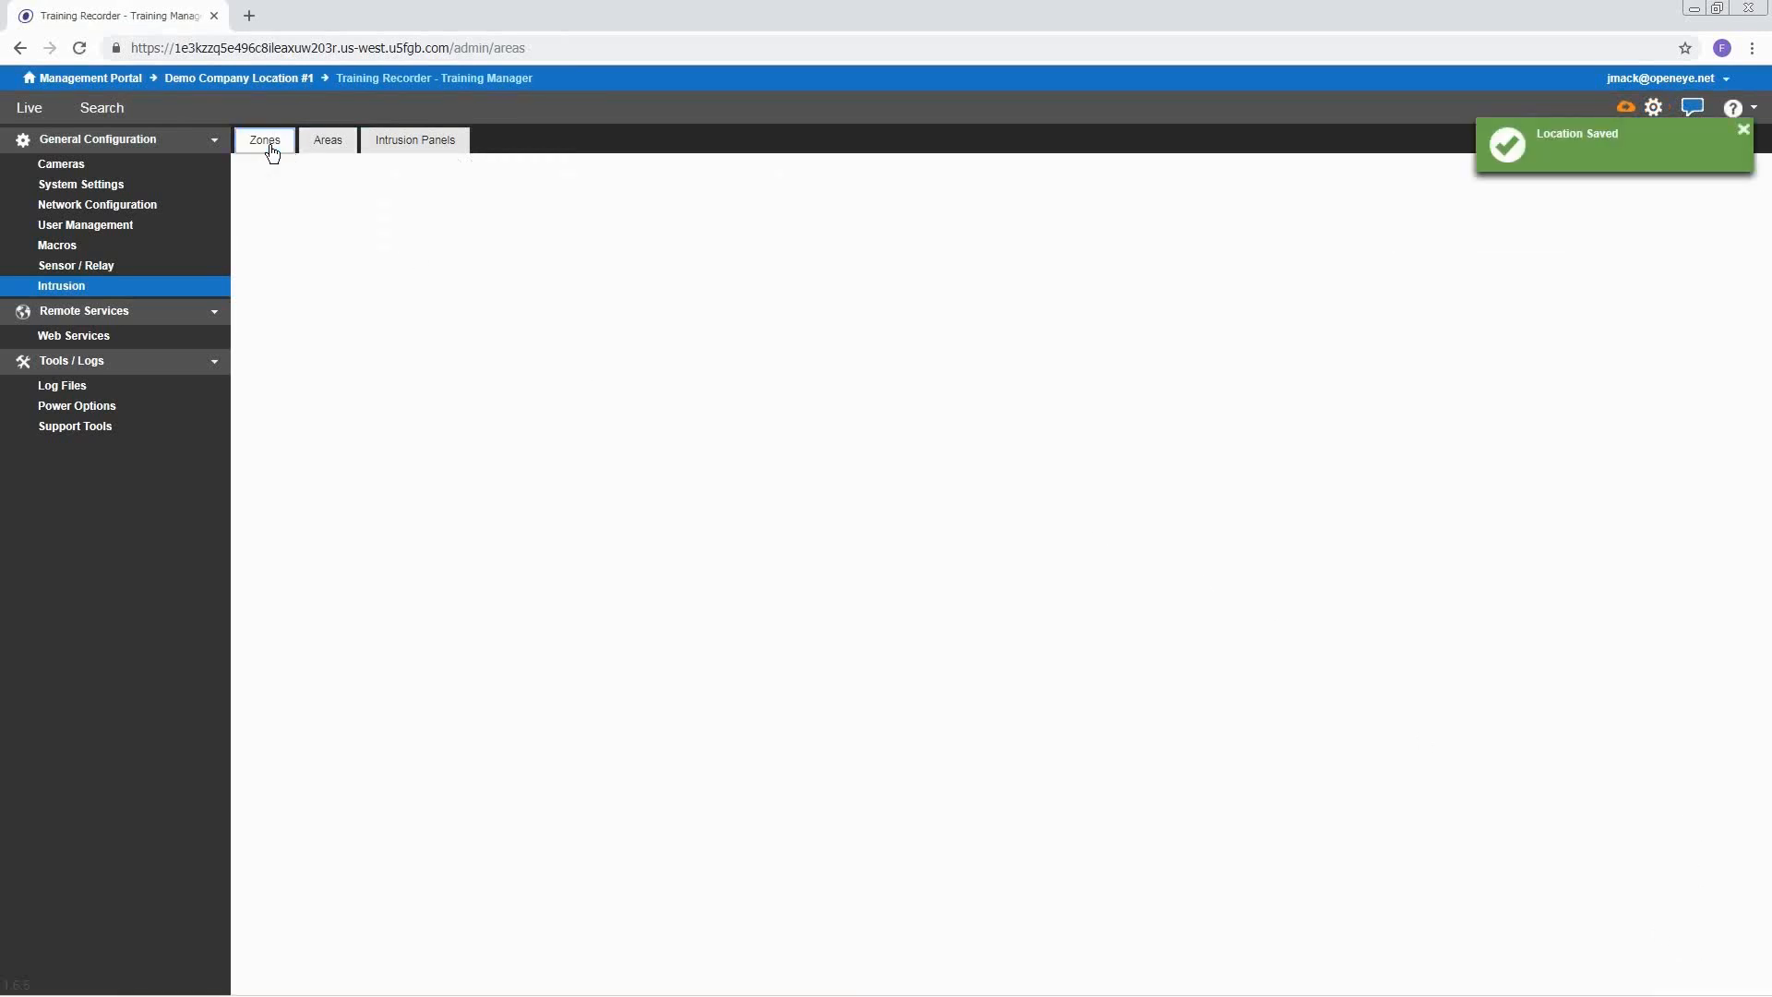
Assign Camera 1 to the PANIC zone, Camera 2 to DOOR, and Camera 1 to SUPERVISOR
click(1551, 244)
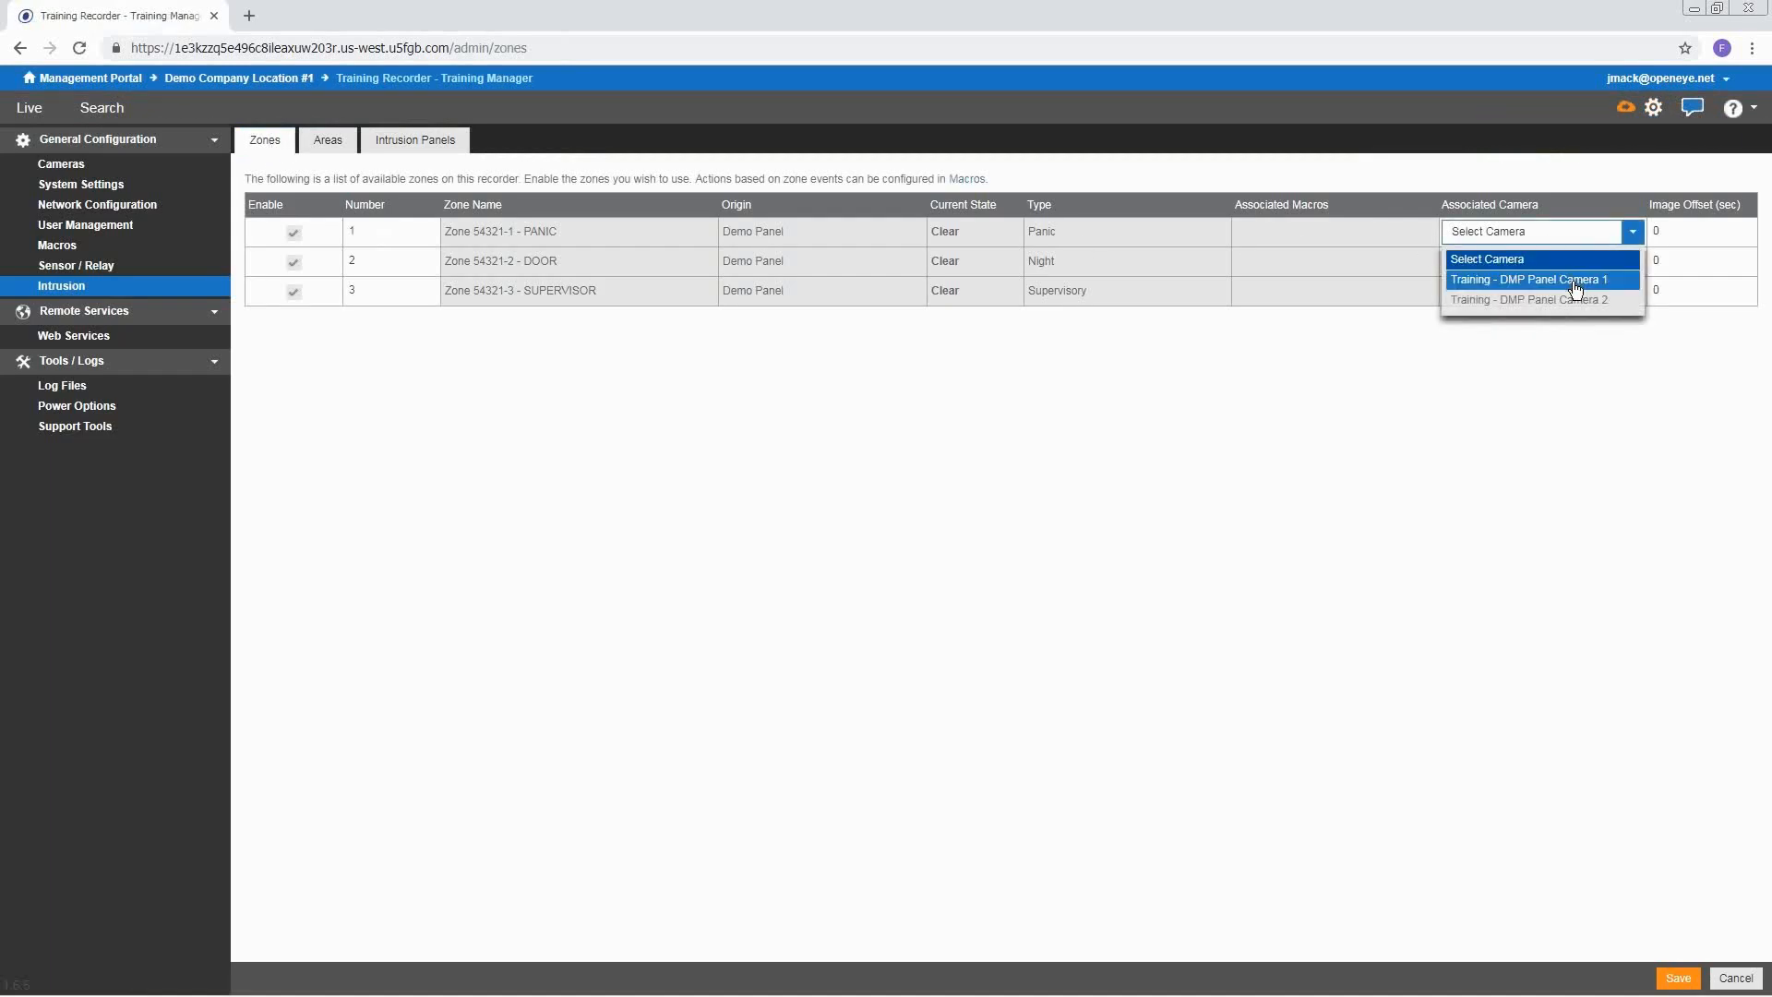
click(1575, 276)
click(1578, 273)
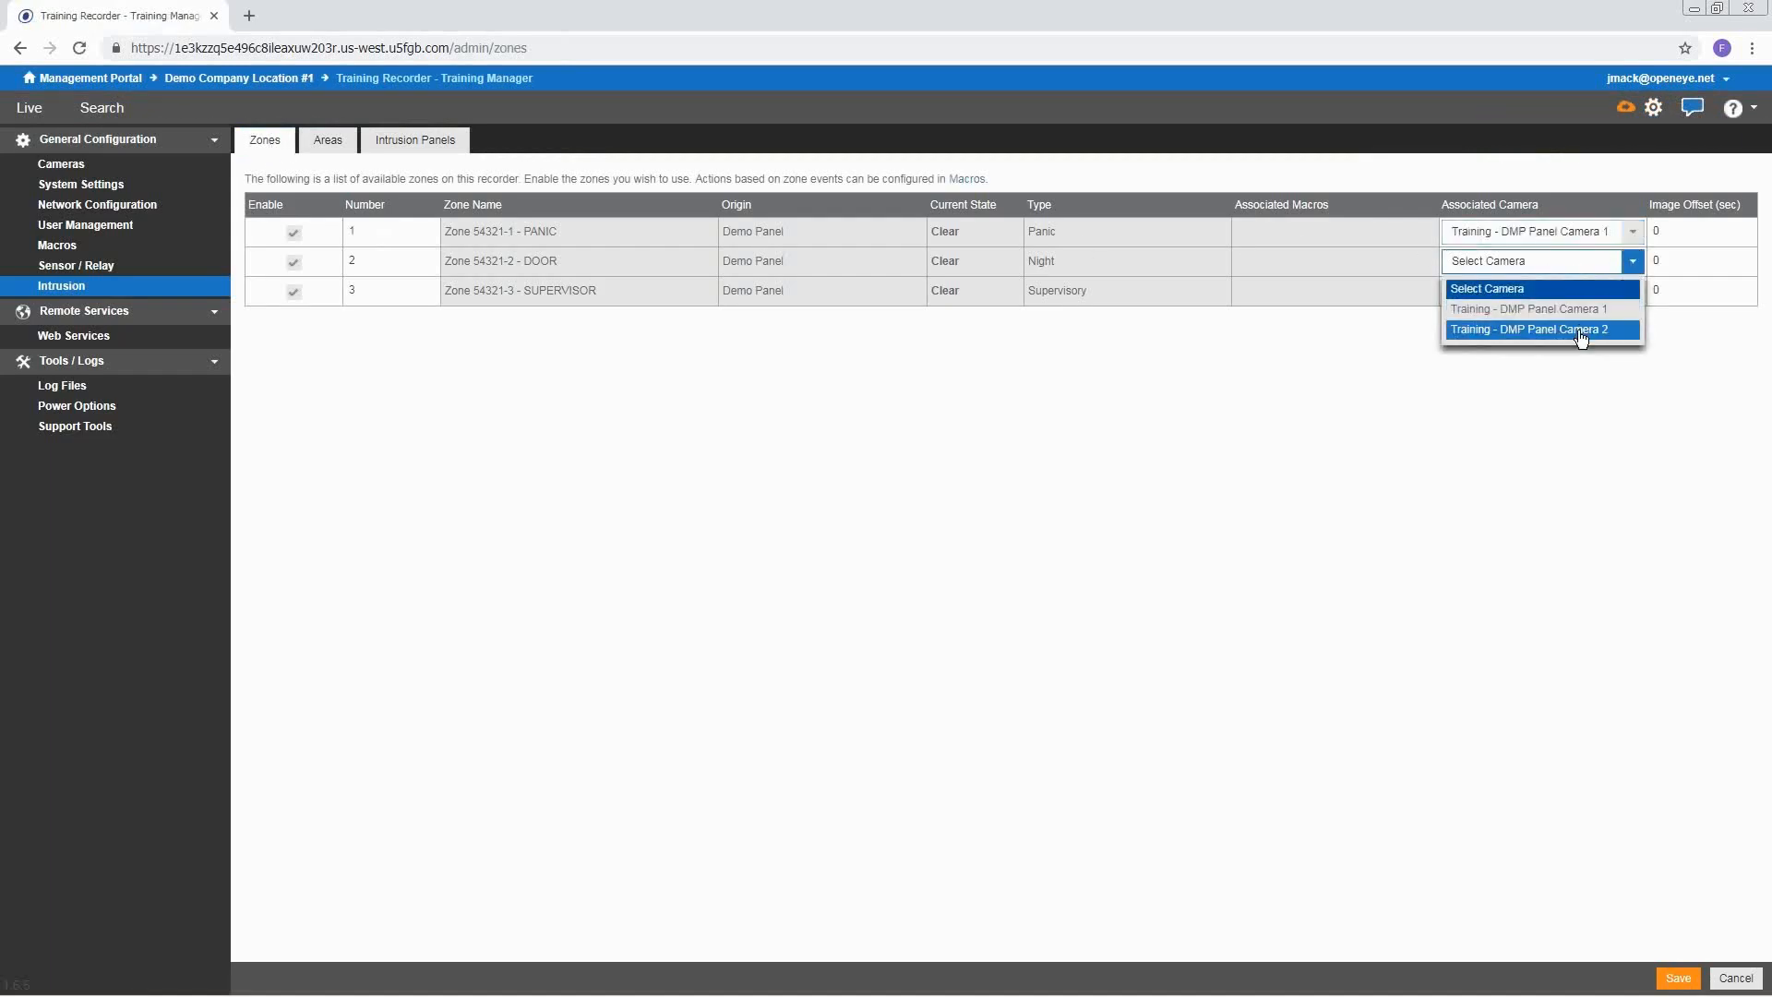
click(1581, 329)
click(1585, 306)
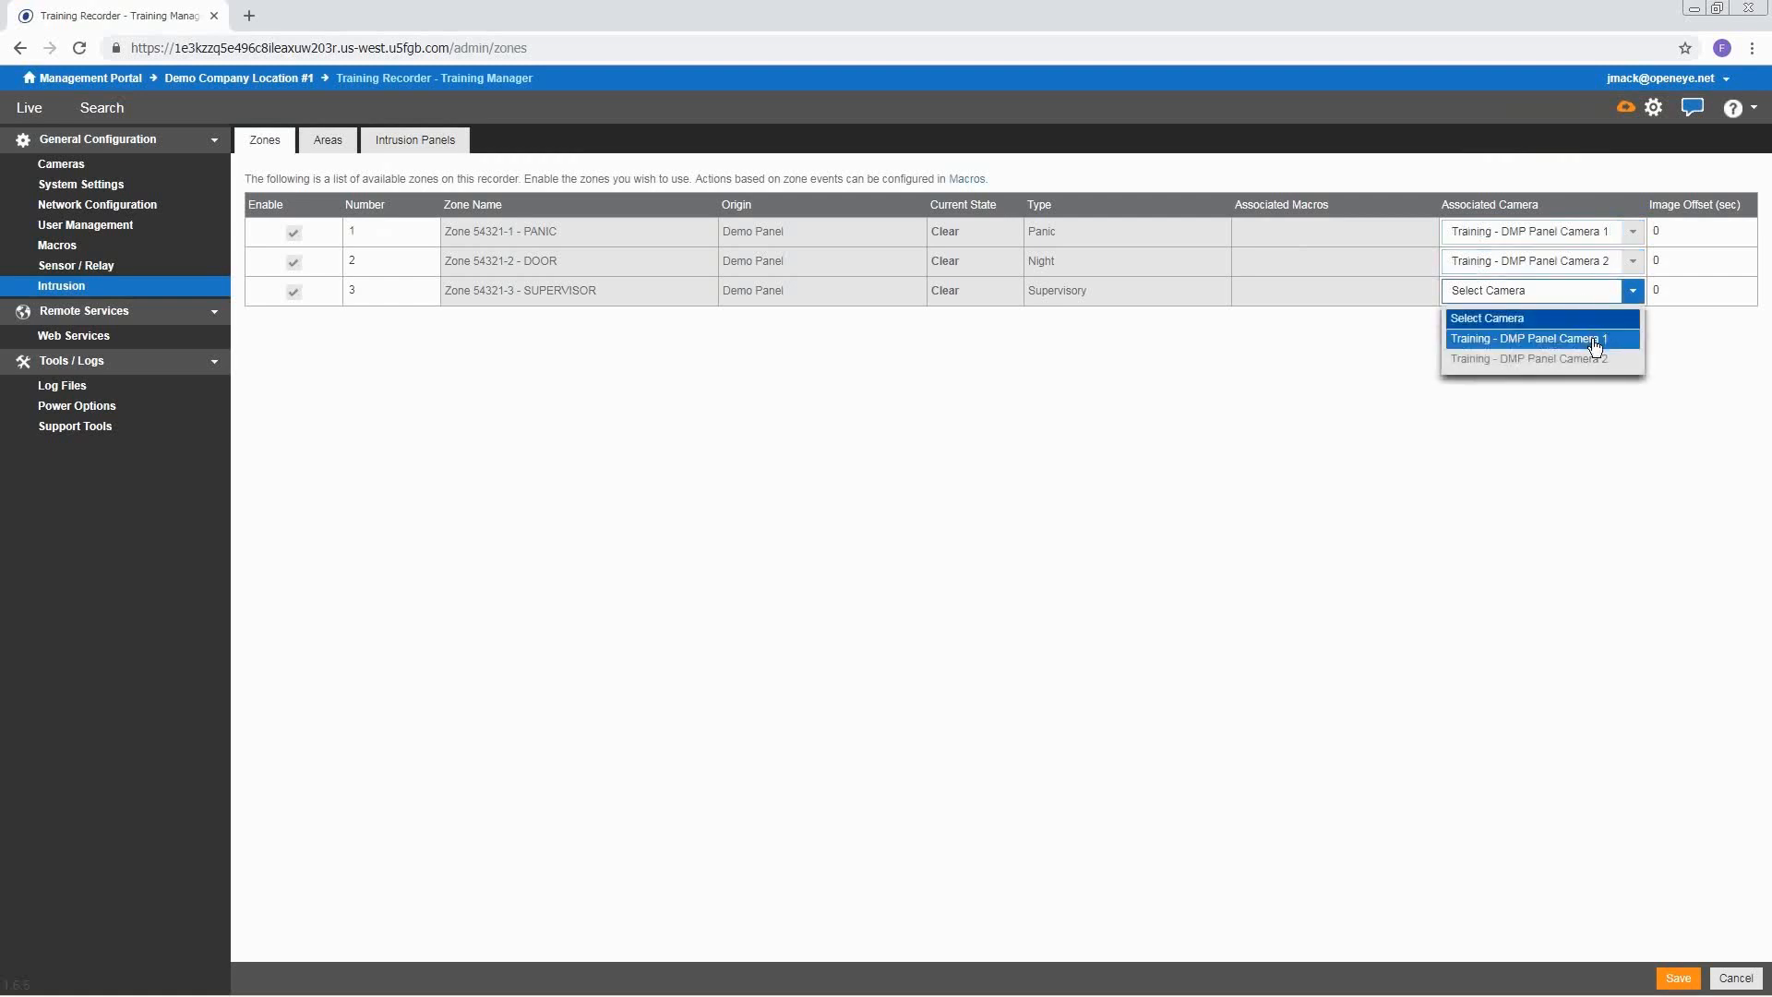
click(1594, 339)
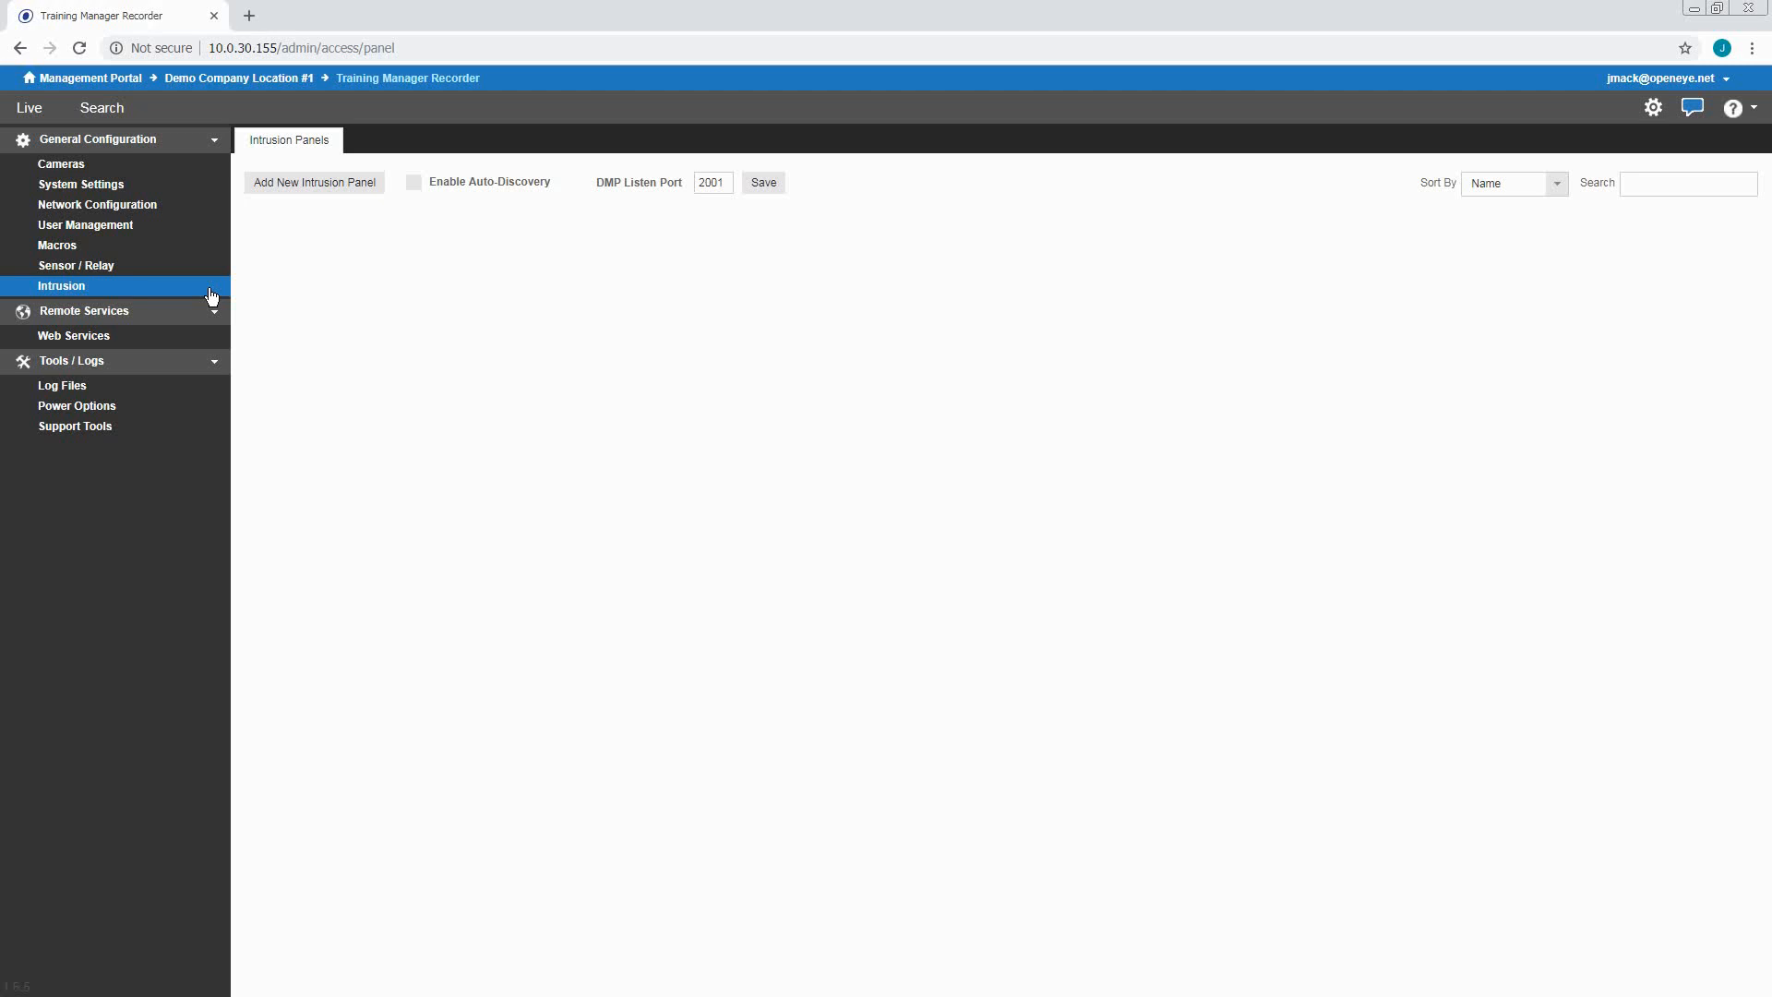
Start a new intrusion panel named 'Demo Panel' using the DMP protocol at IP 10.0.30.160
click(321, 196)
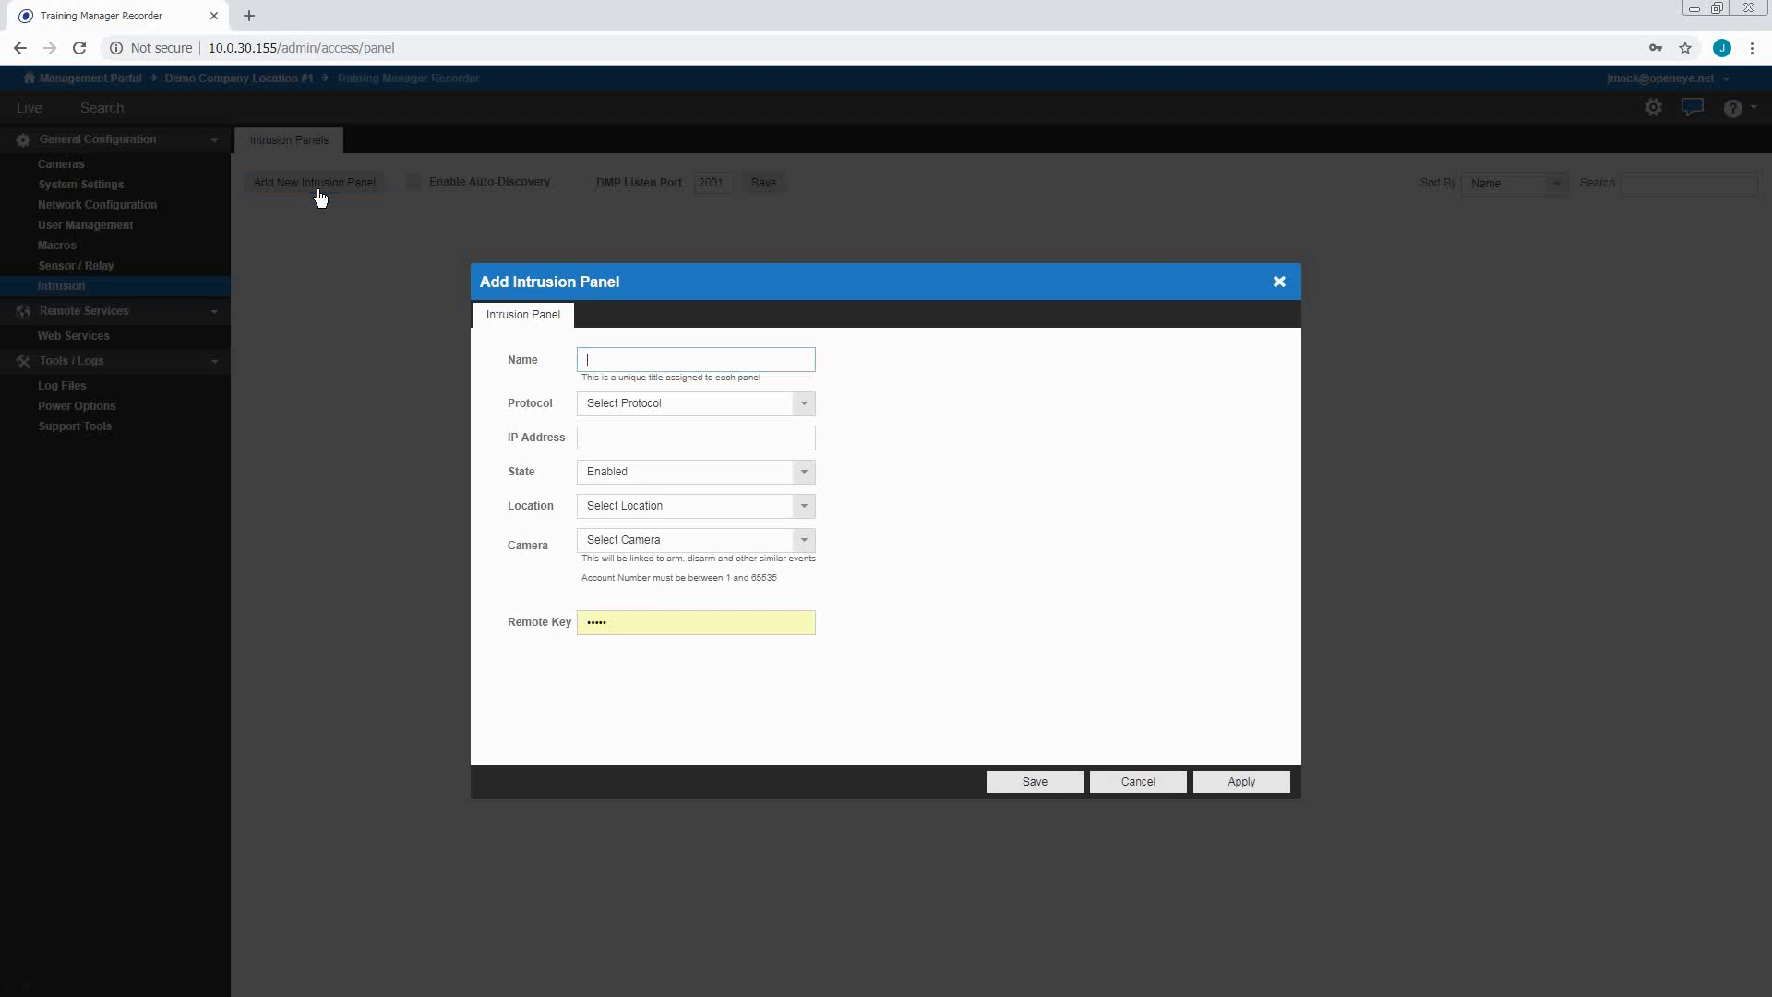
text(Demo Panel)
click(803, 404)
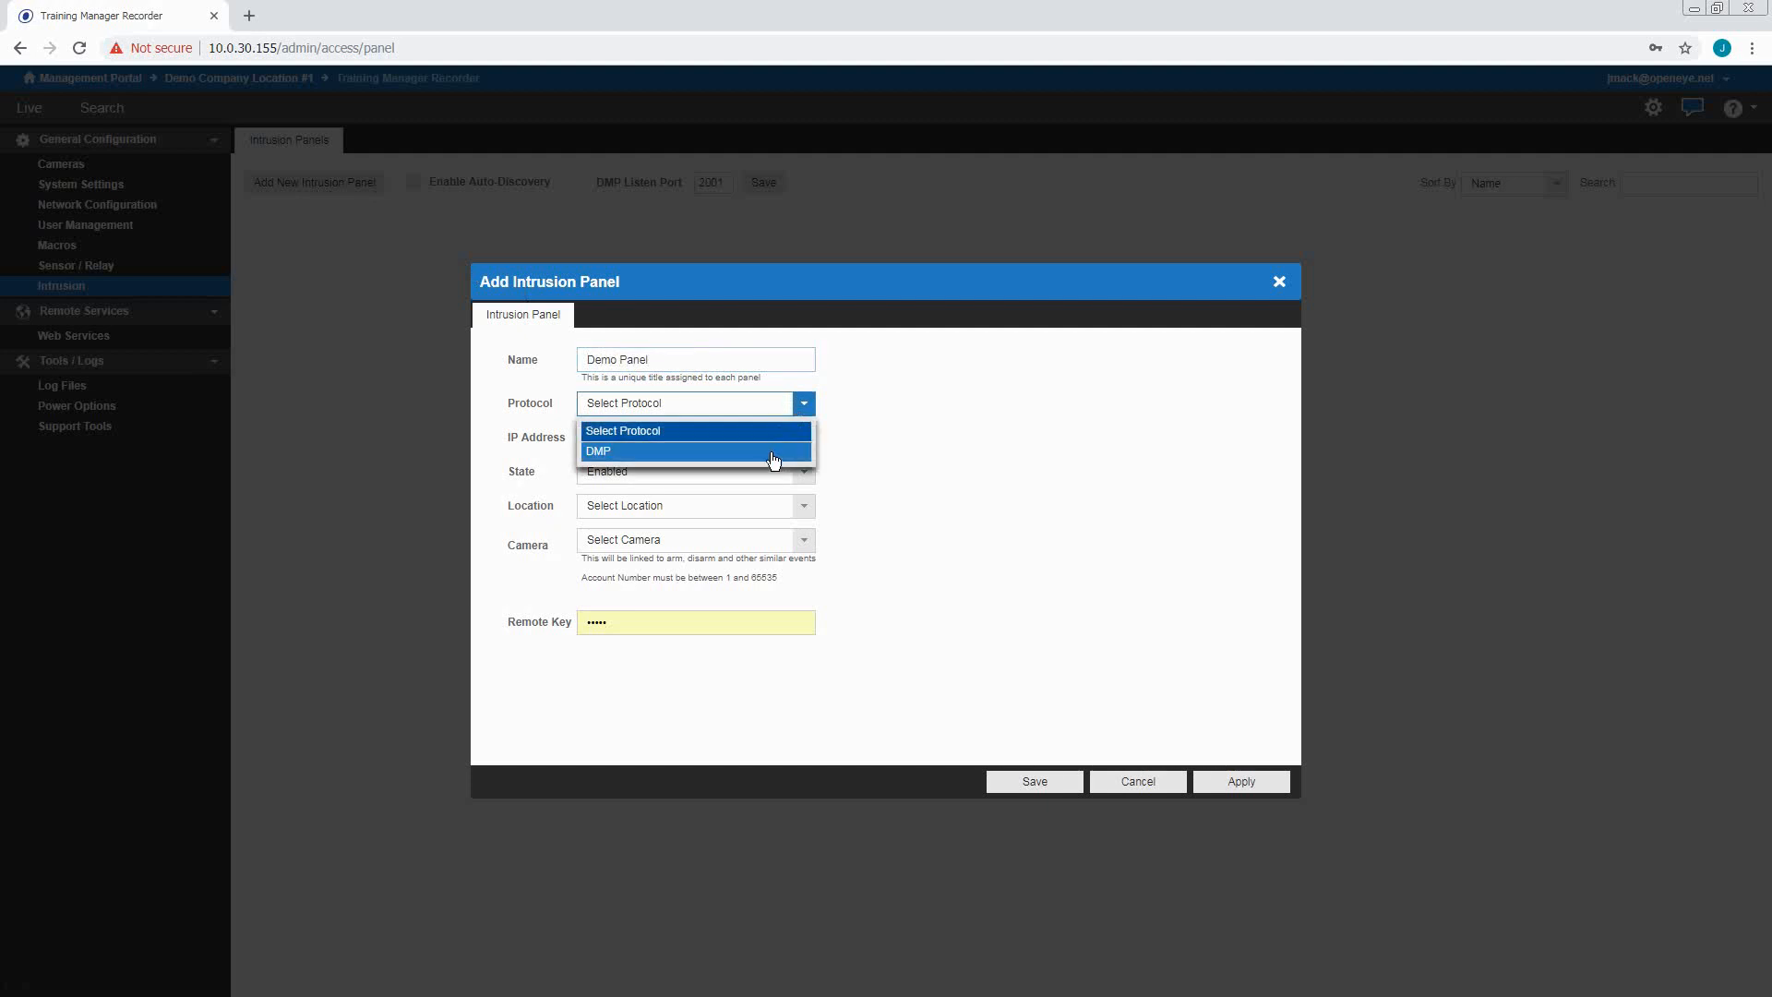
click(774, 451)
click(627, 434)
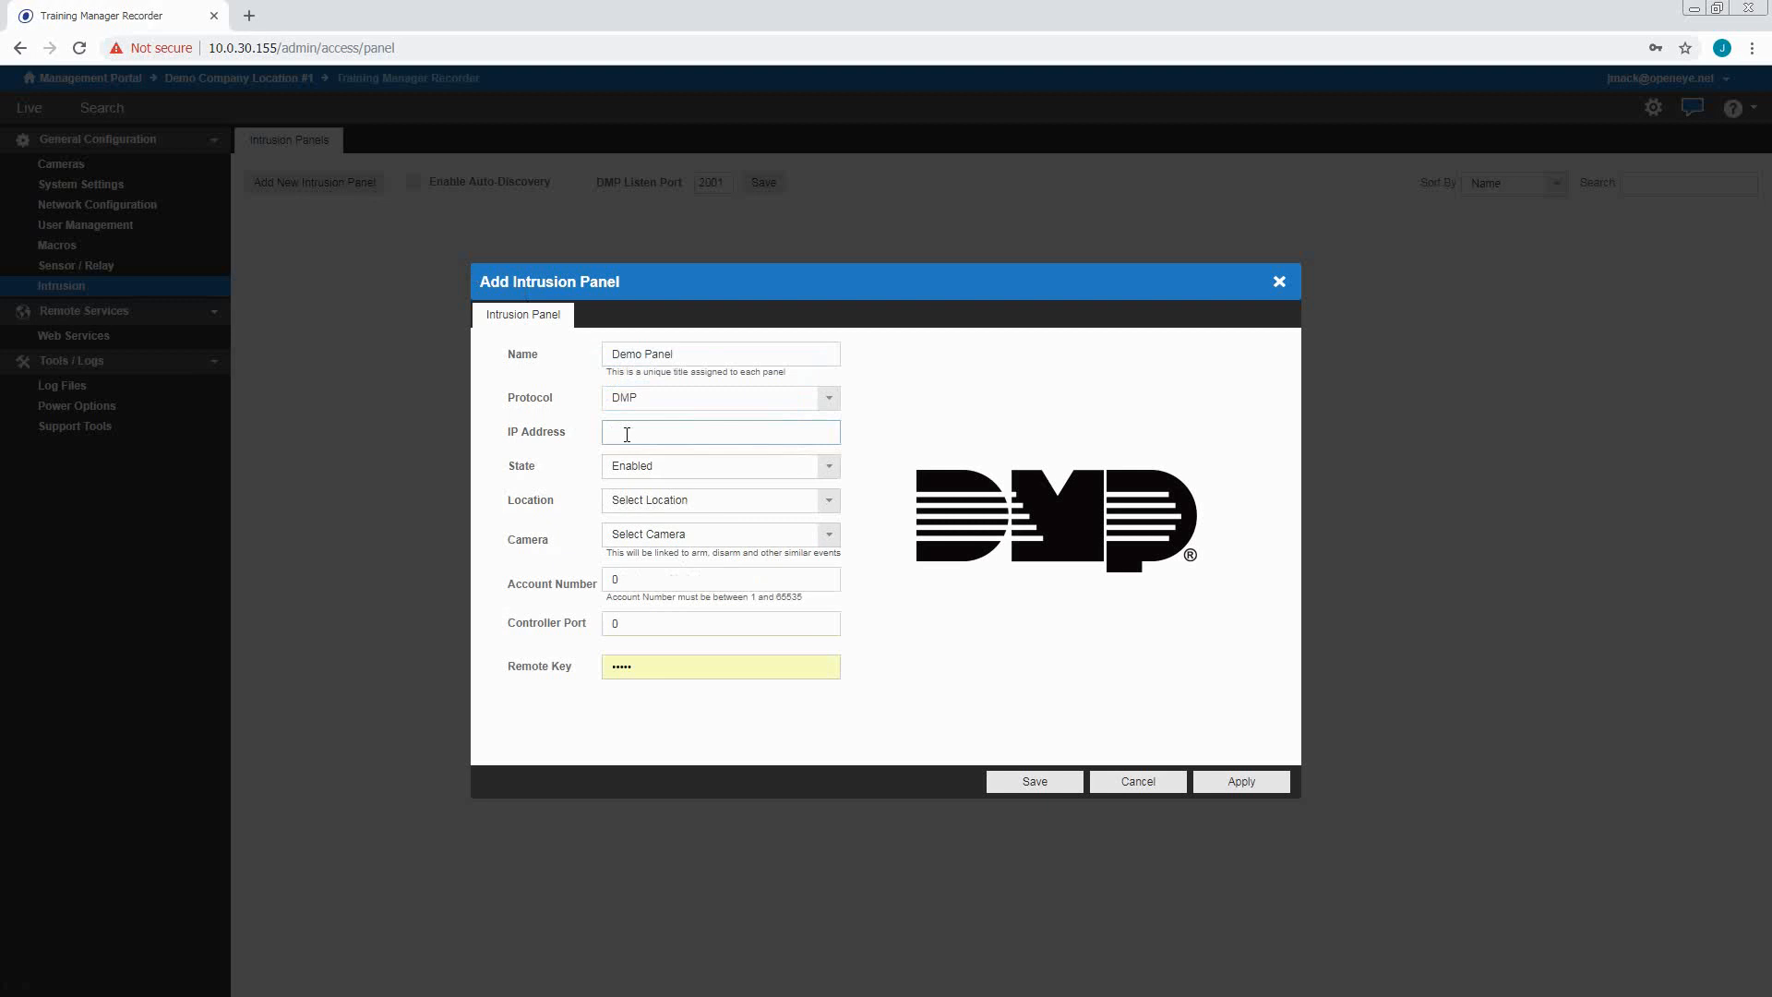
text(10.0.30.160)
Link it to DMP Panel Camera 1, enter the panel's account number and remote key, and save
click(799, 541)
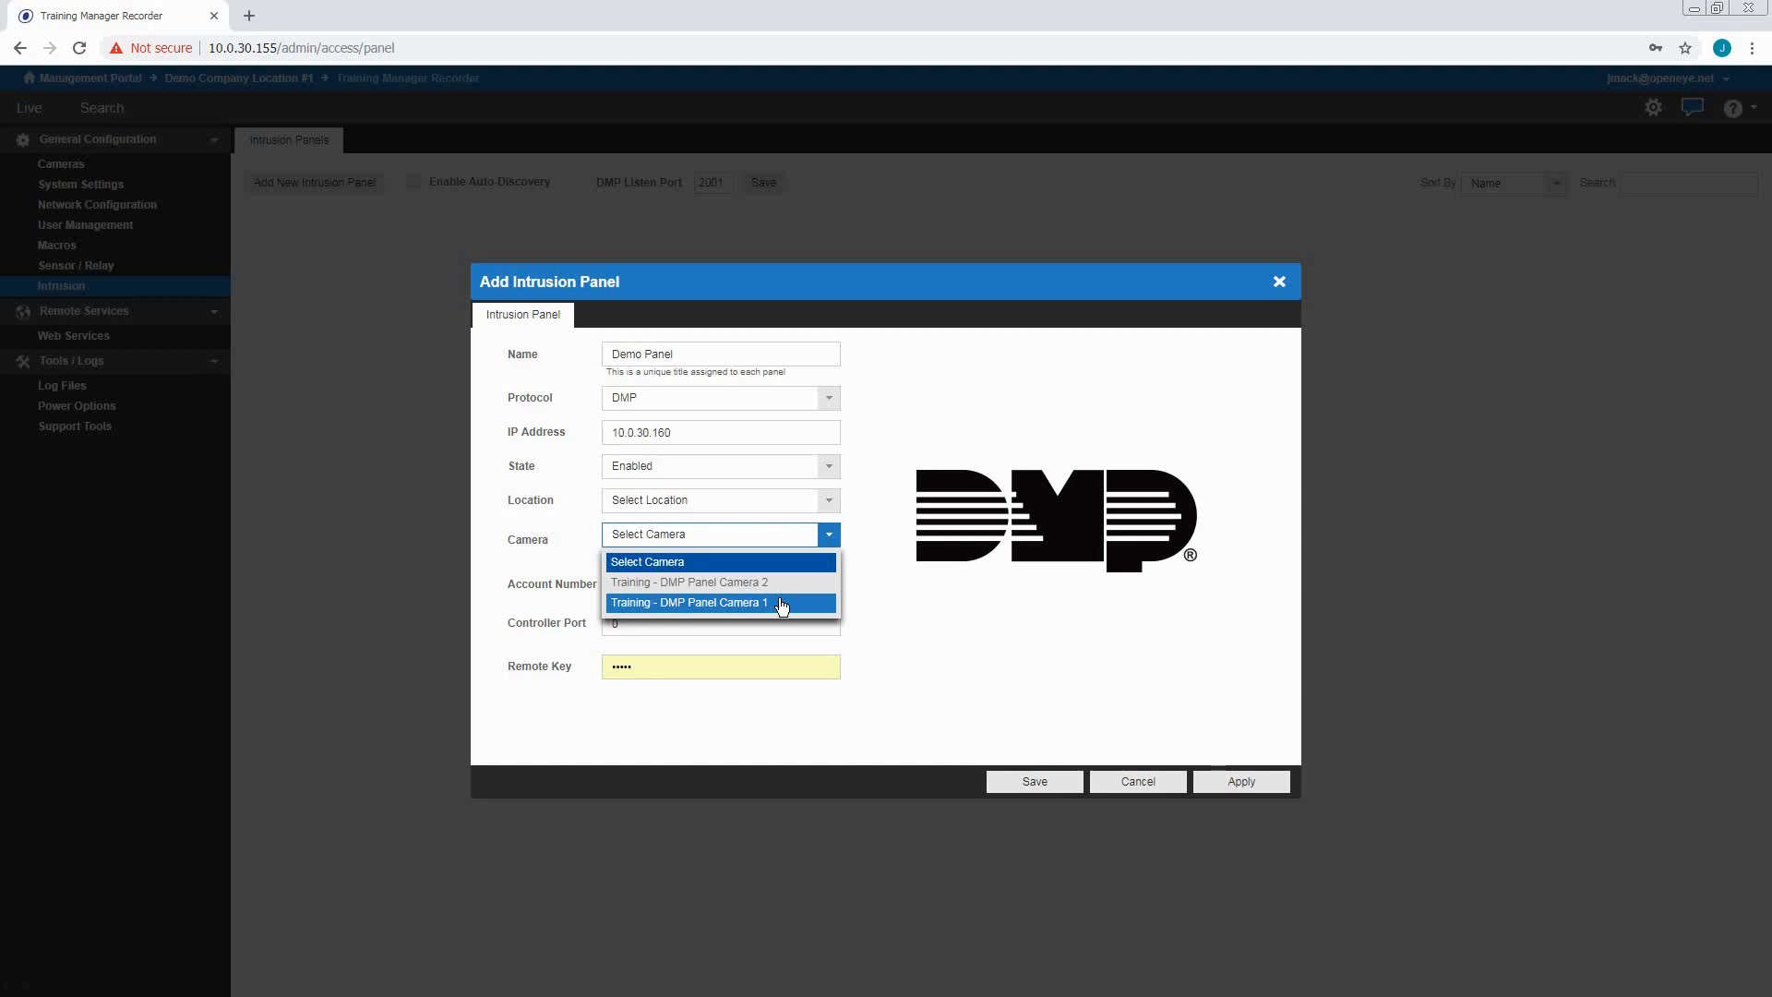
click(782, 604)
click(652, 576)
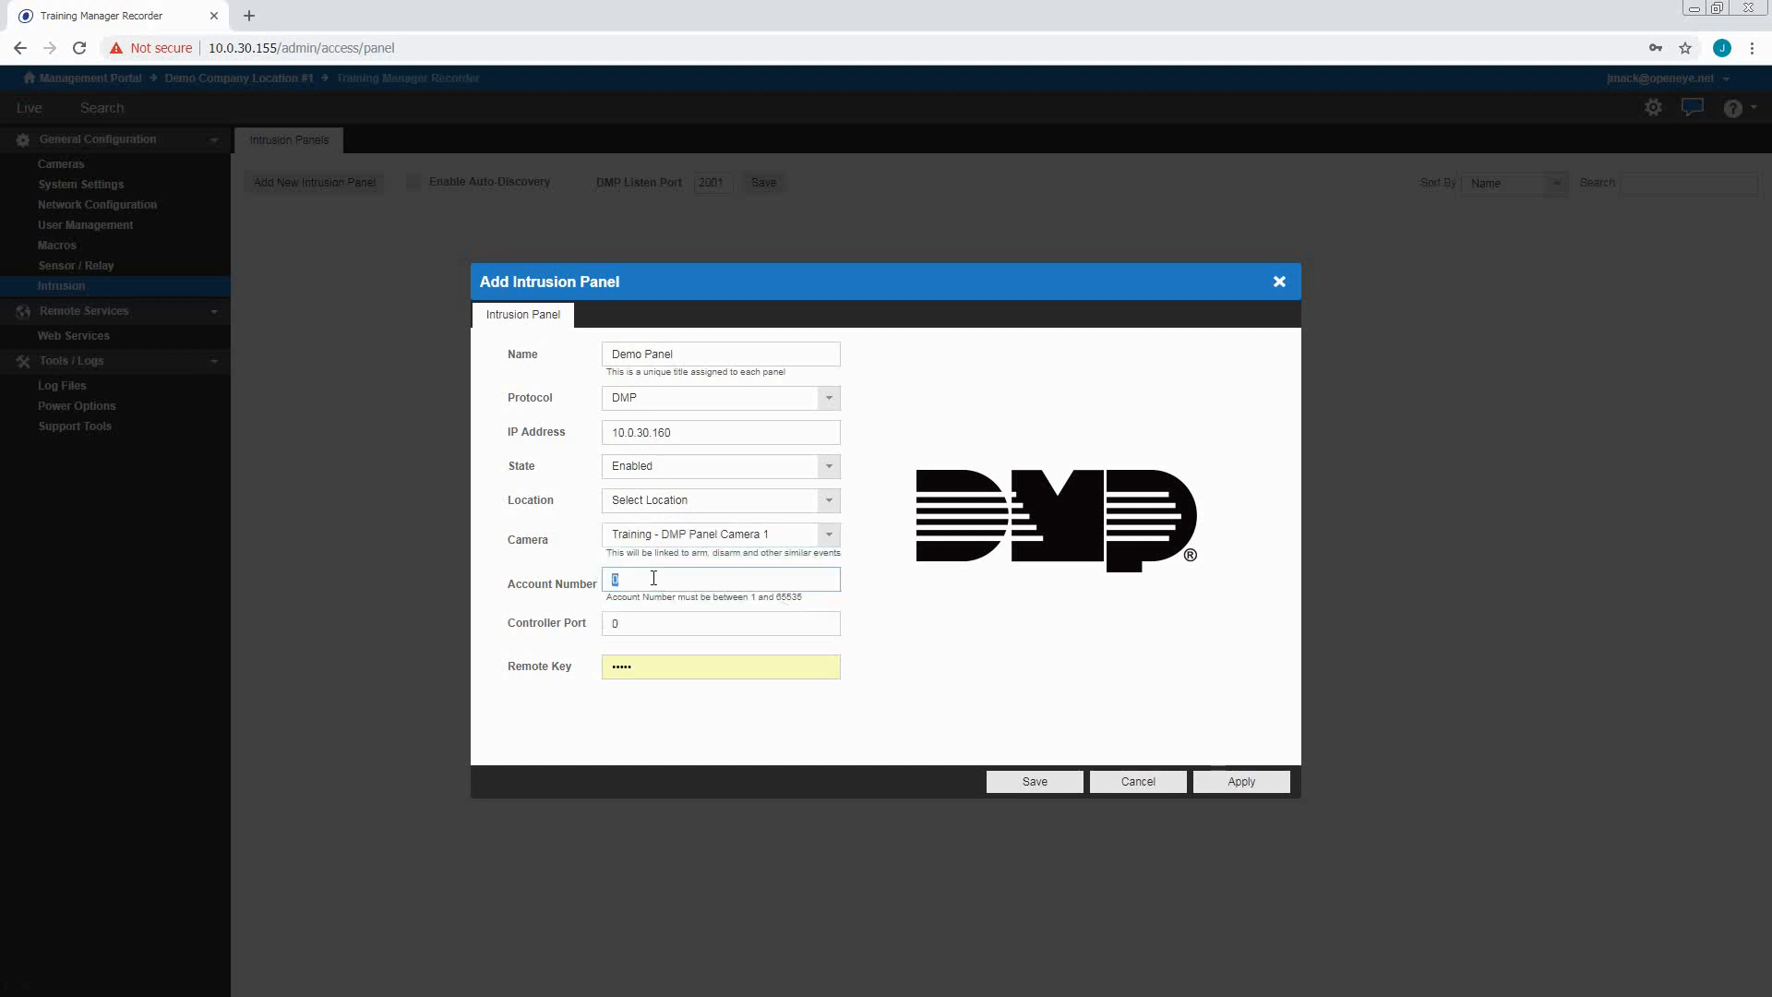
text(54321)
click(662, 668)
text(•••••)
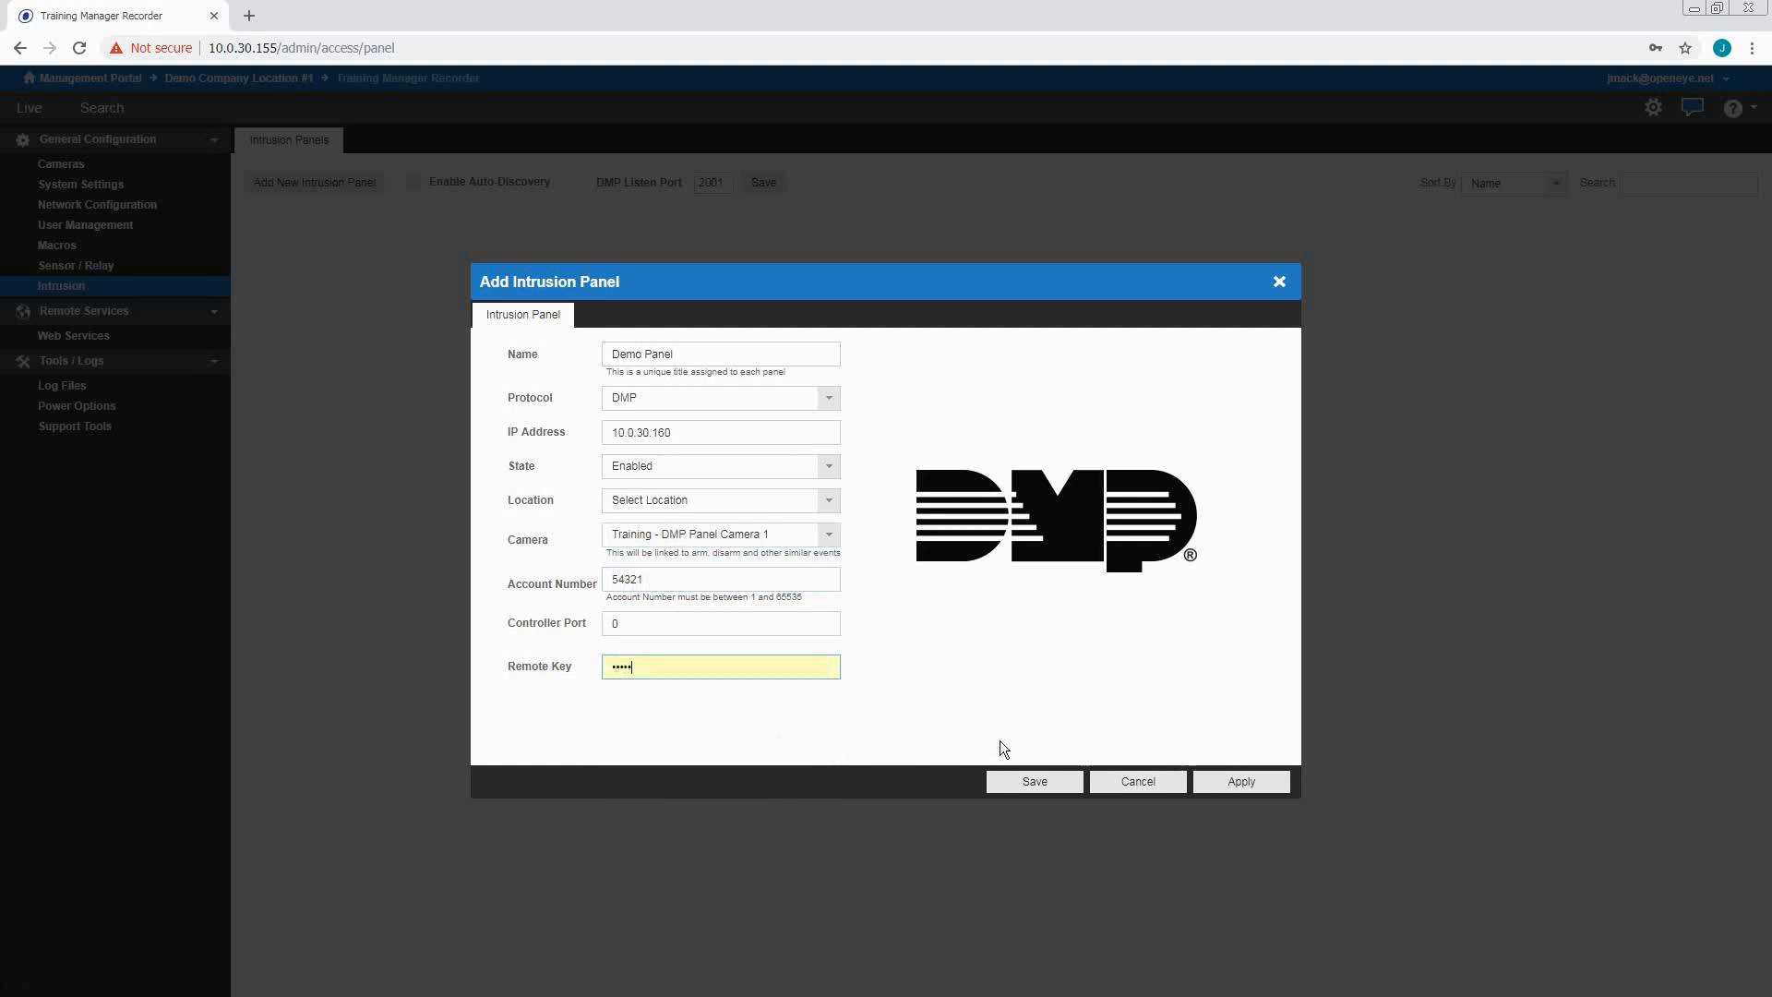
click(1016, 785)
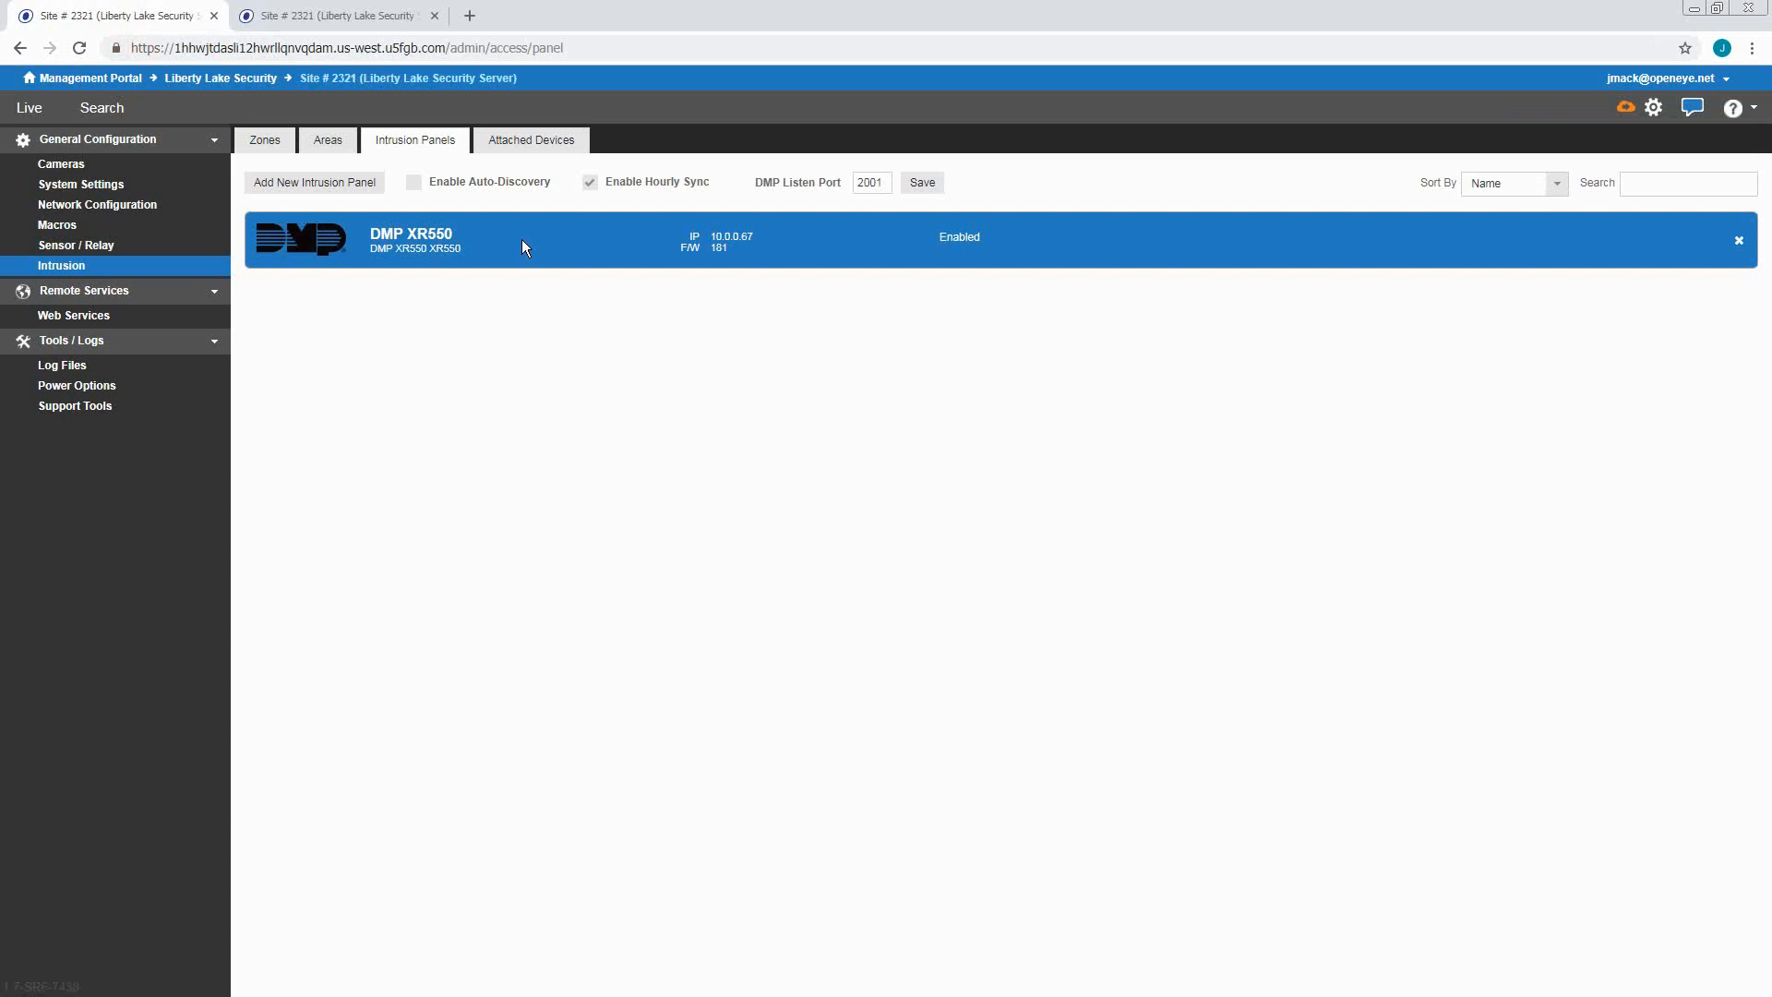
Review the Liberty Lake recorder's intrusion zone table, then show its intrusion areas
click(269, 144)
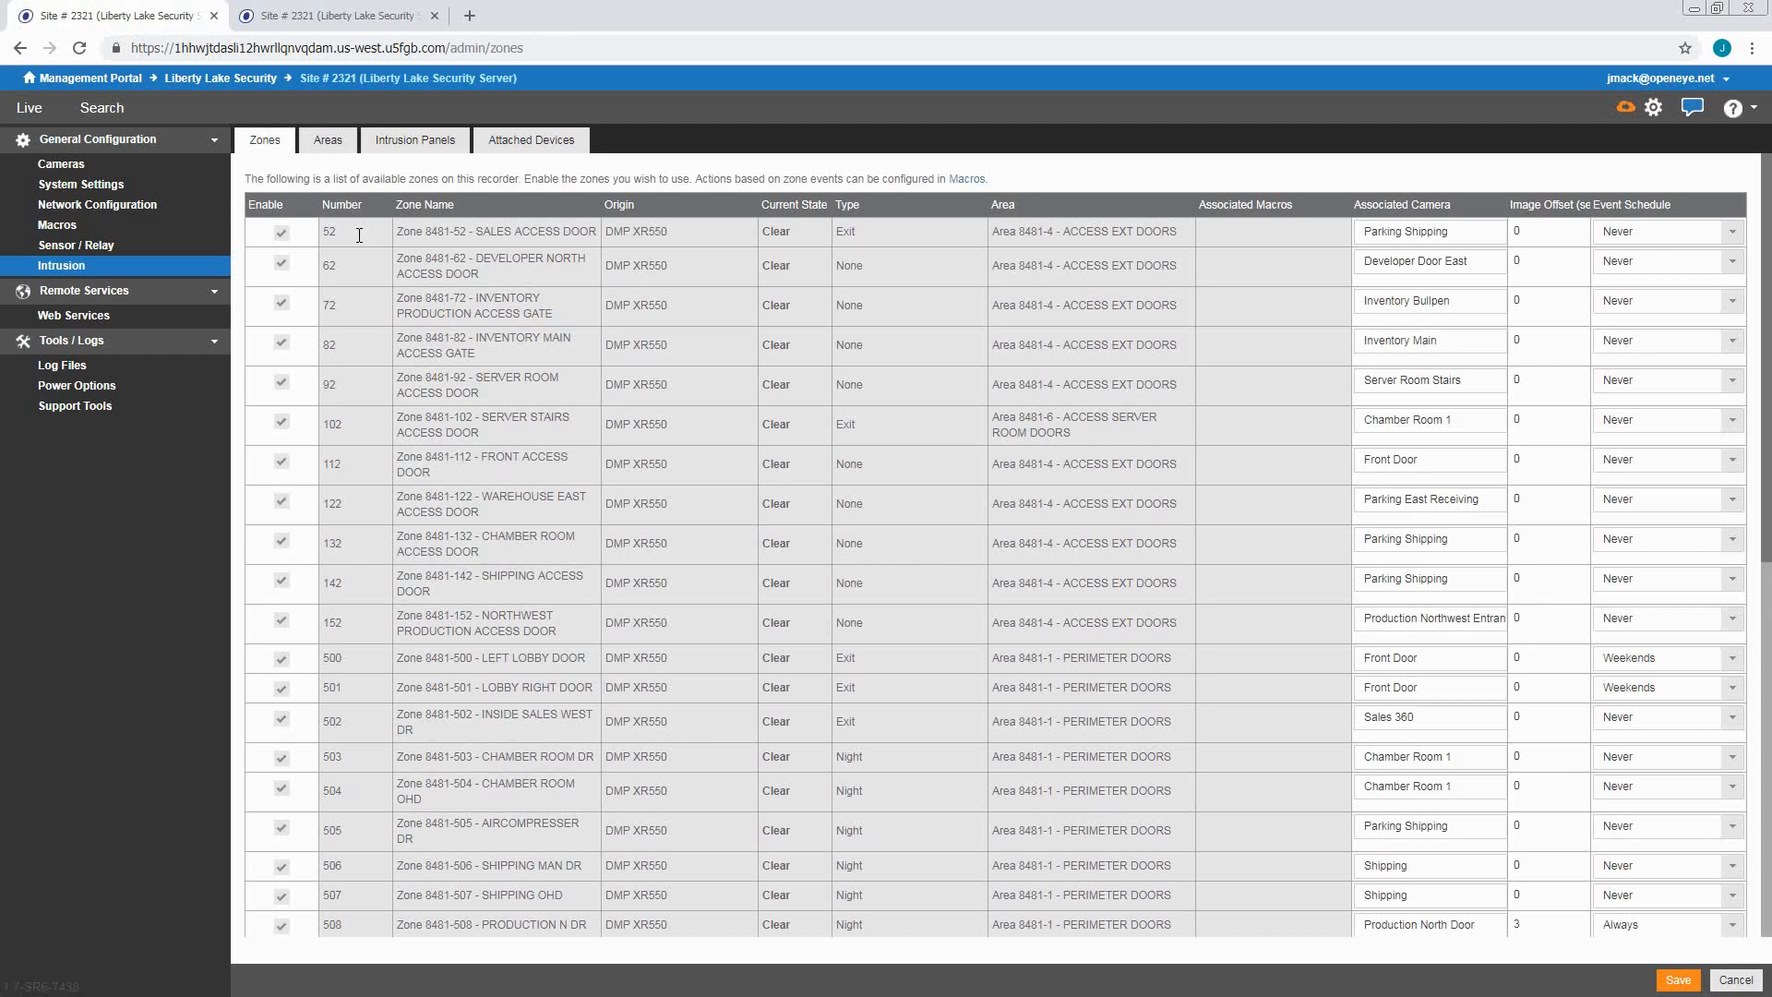
click(324, 148)
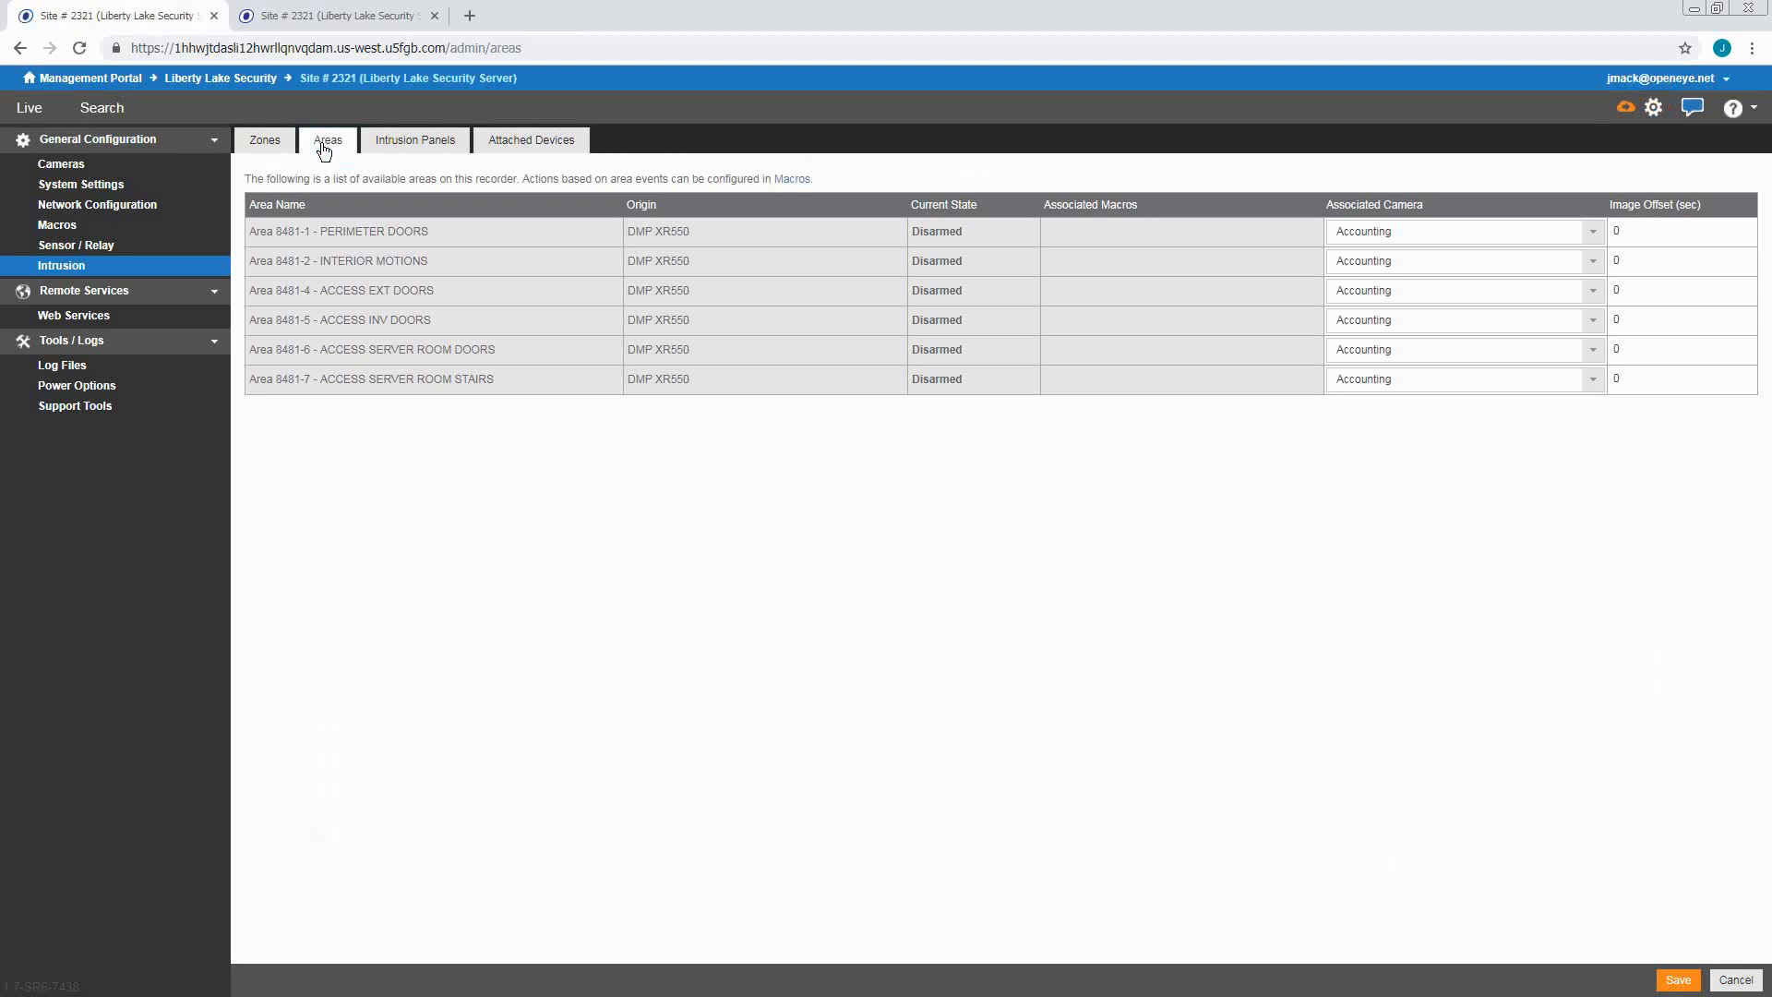
Check the devices attached to the intrusion panel
click(525, 140)
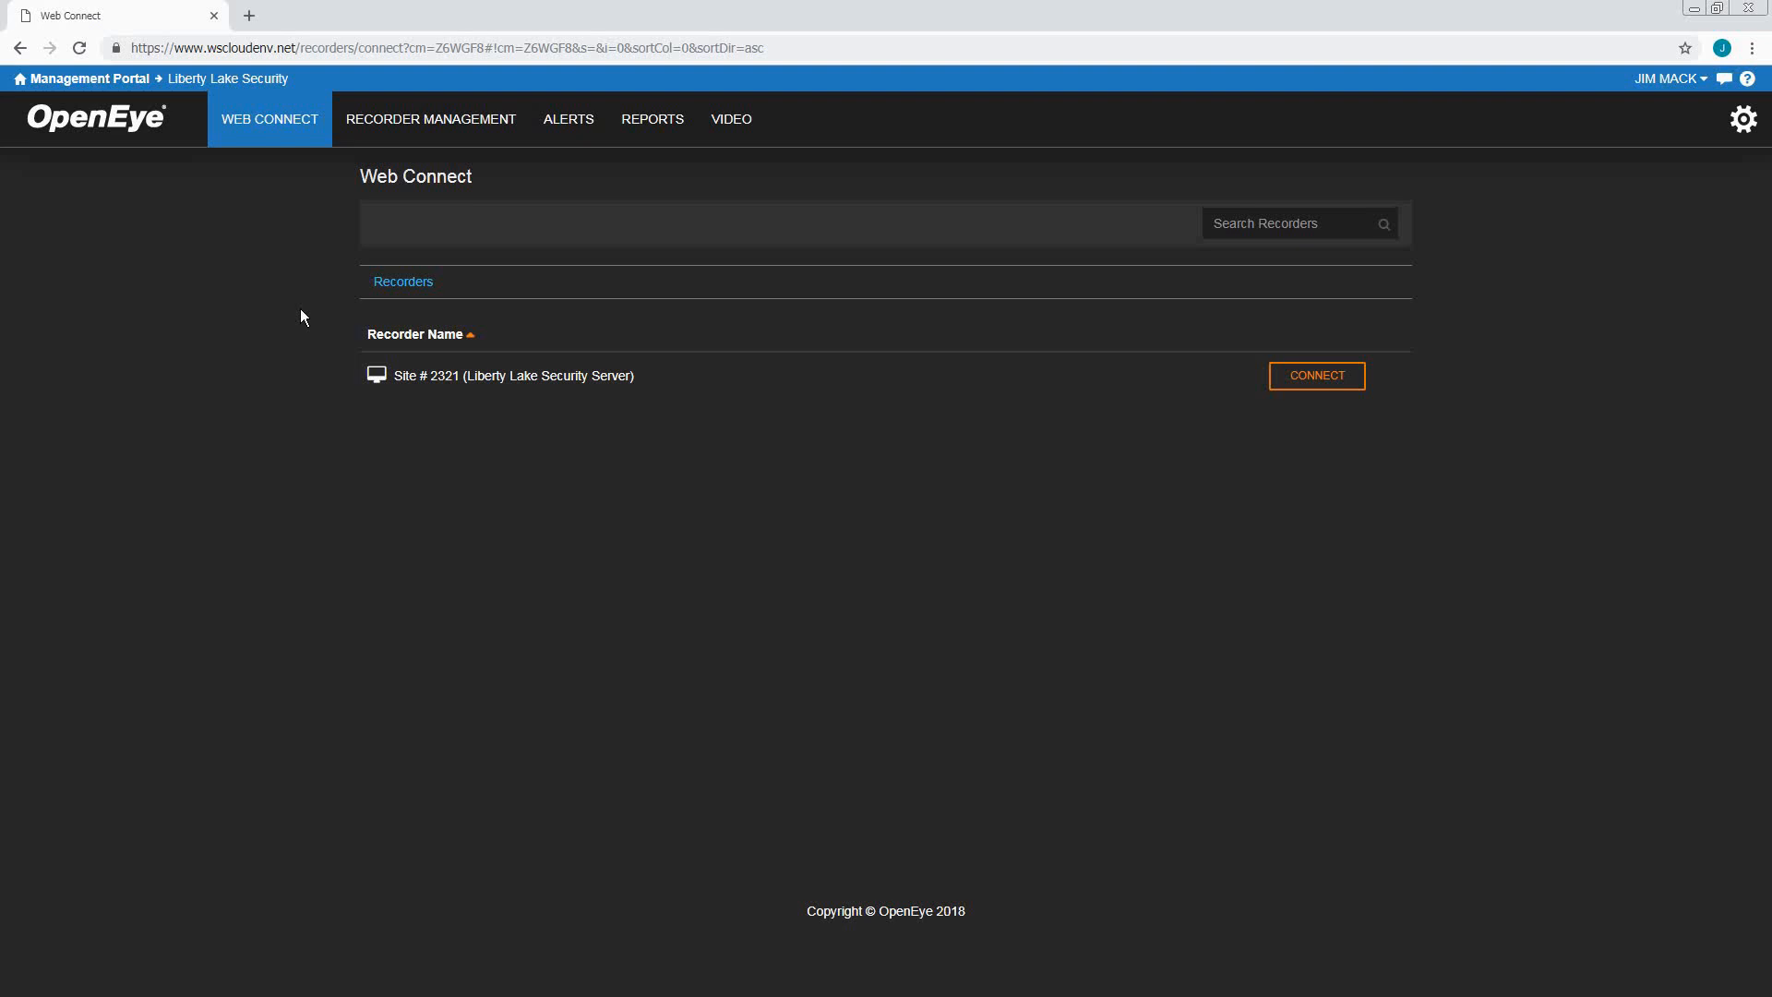
Start a new alert rule of type Intrusion Alerts from the Alert Rules list
click(576, 132)
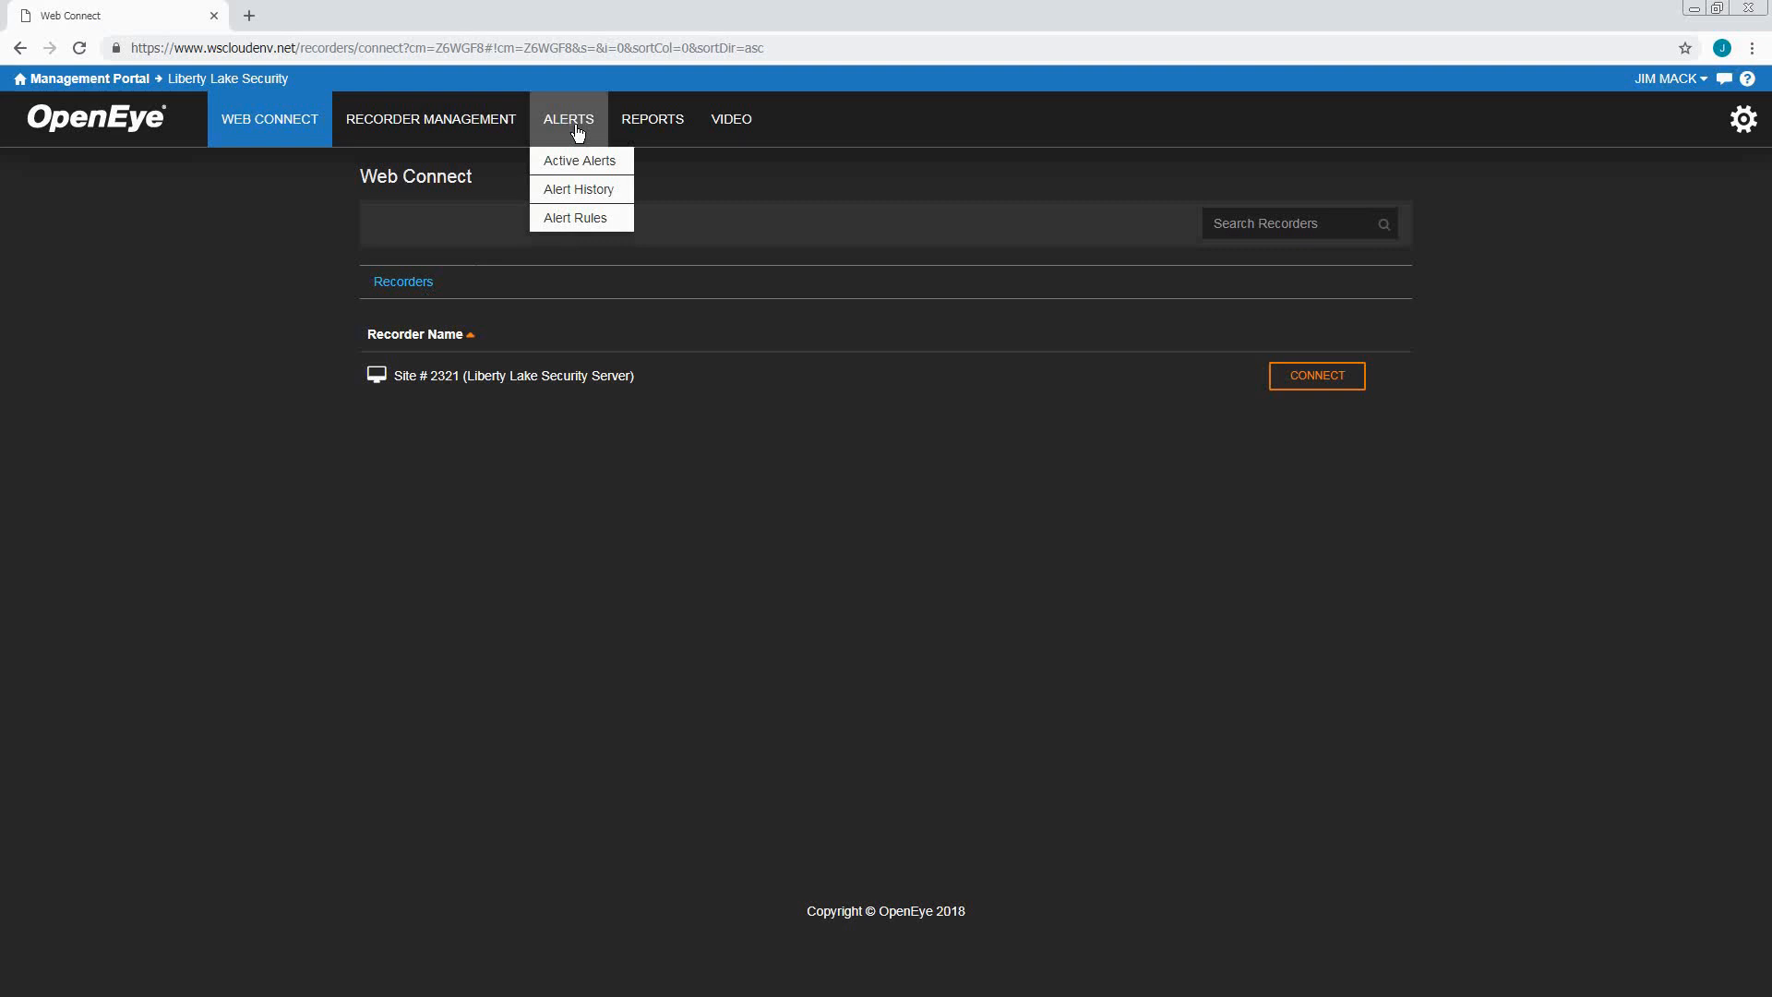
click(543, 218)
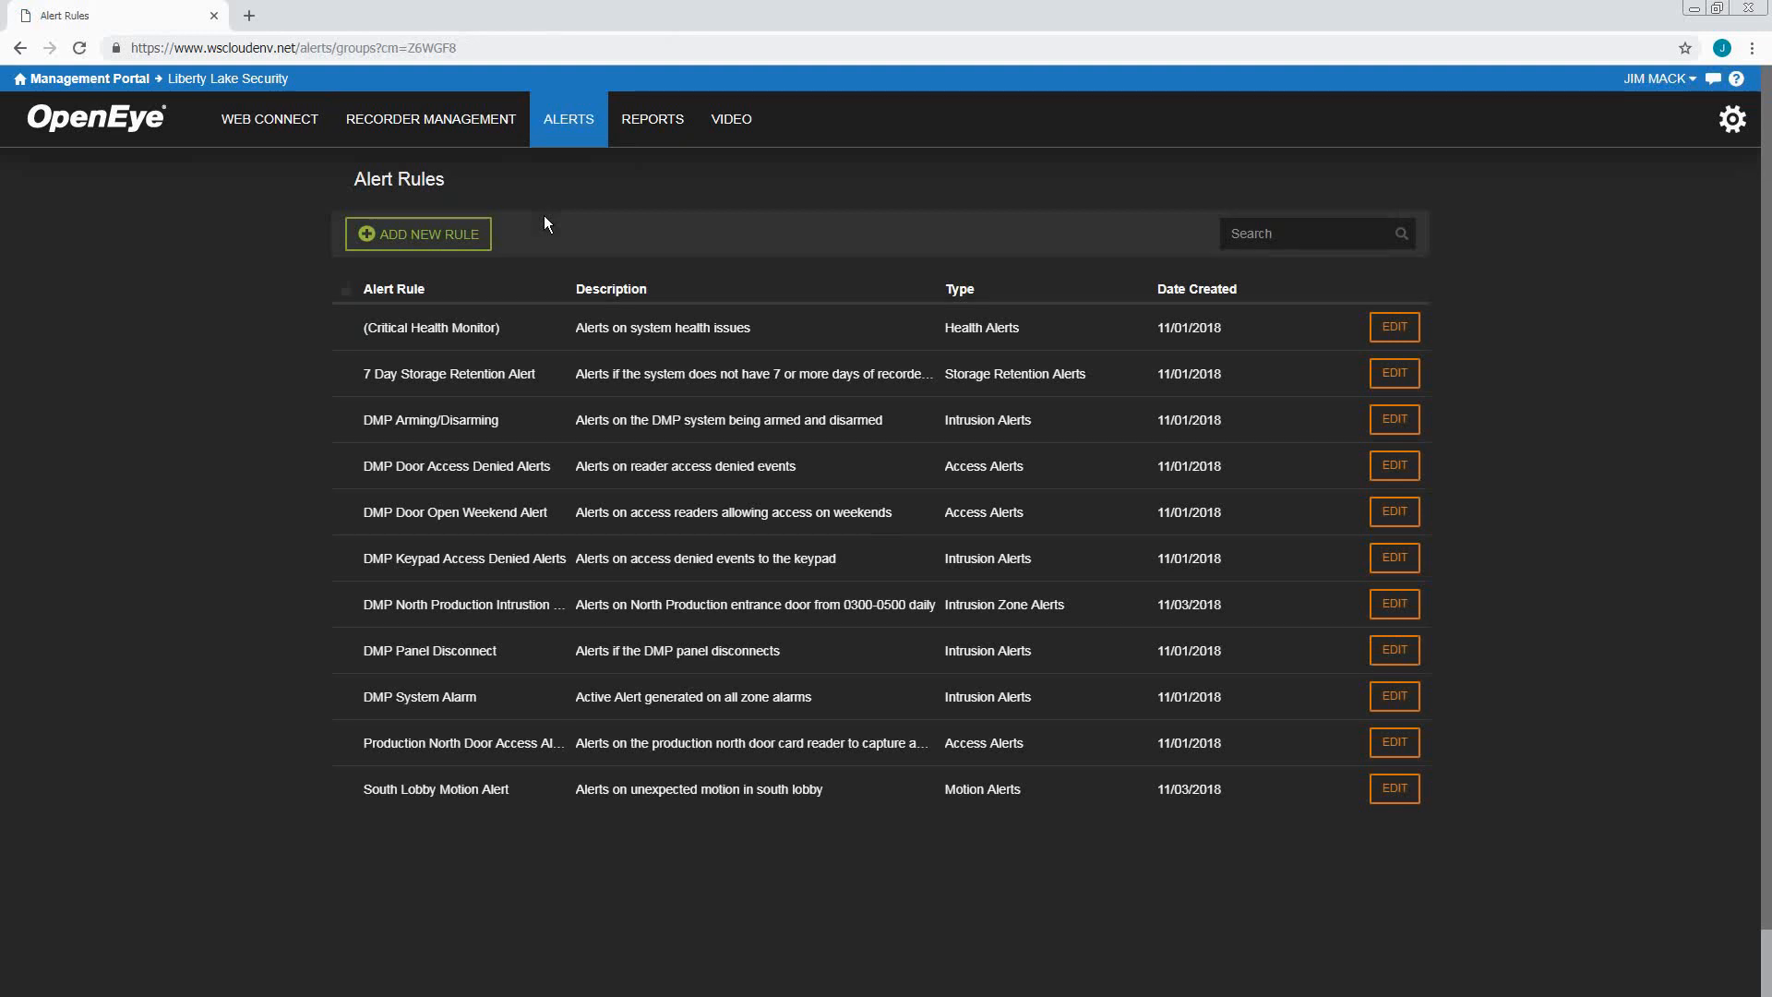
click(487, 243)
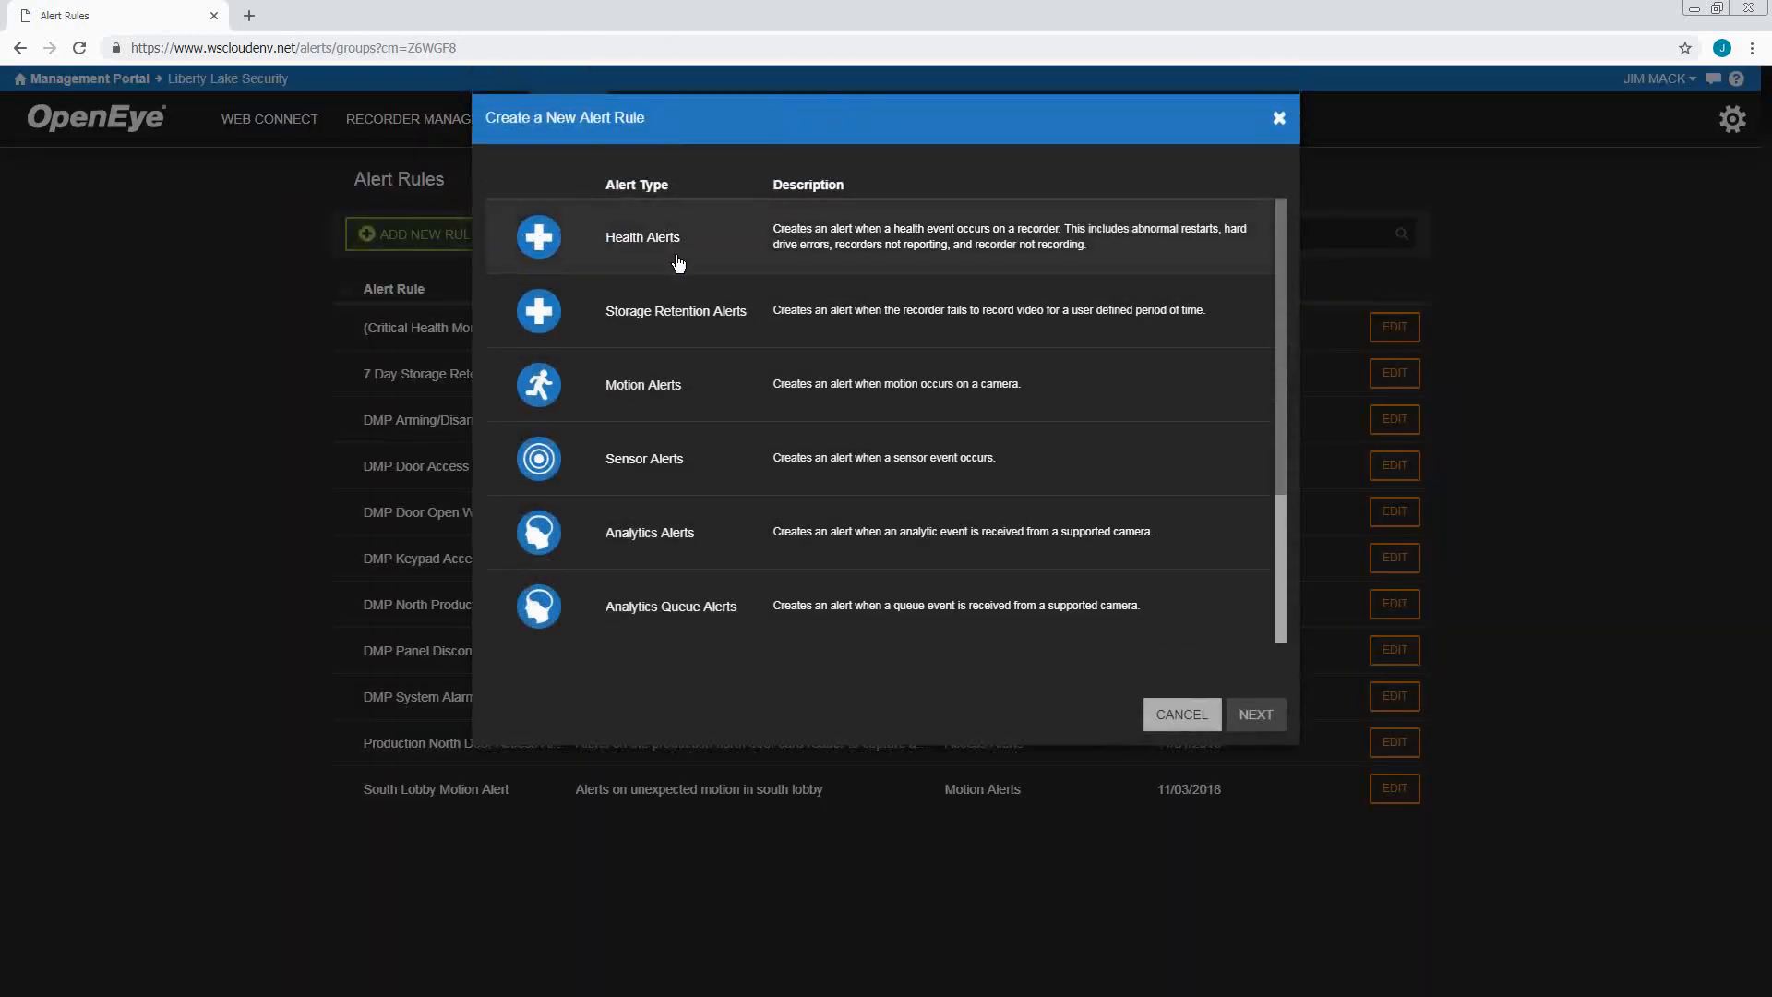
scroll(681, 268, down, 3)
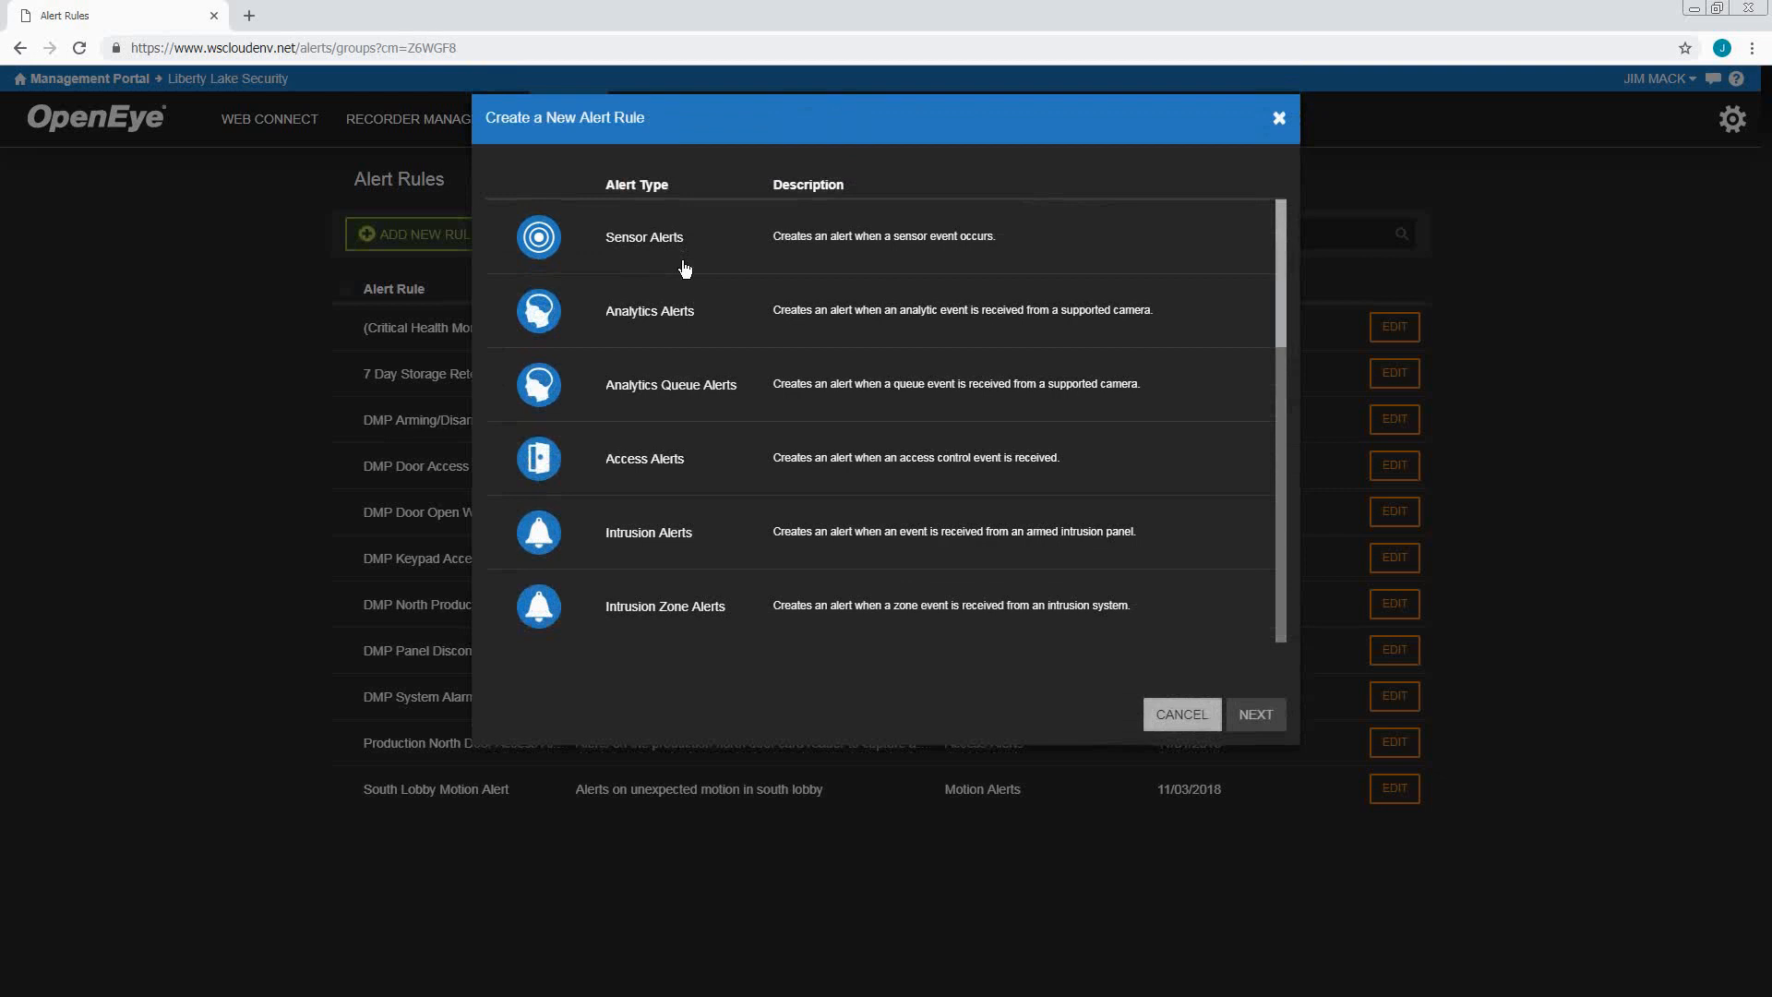
click(709, 535)
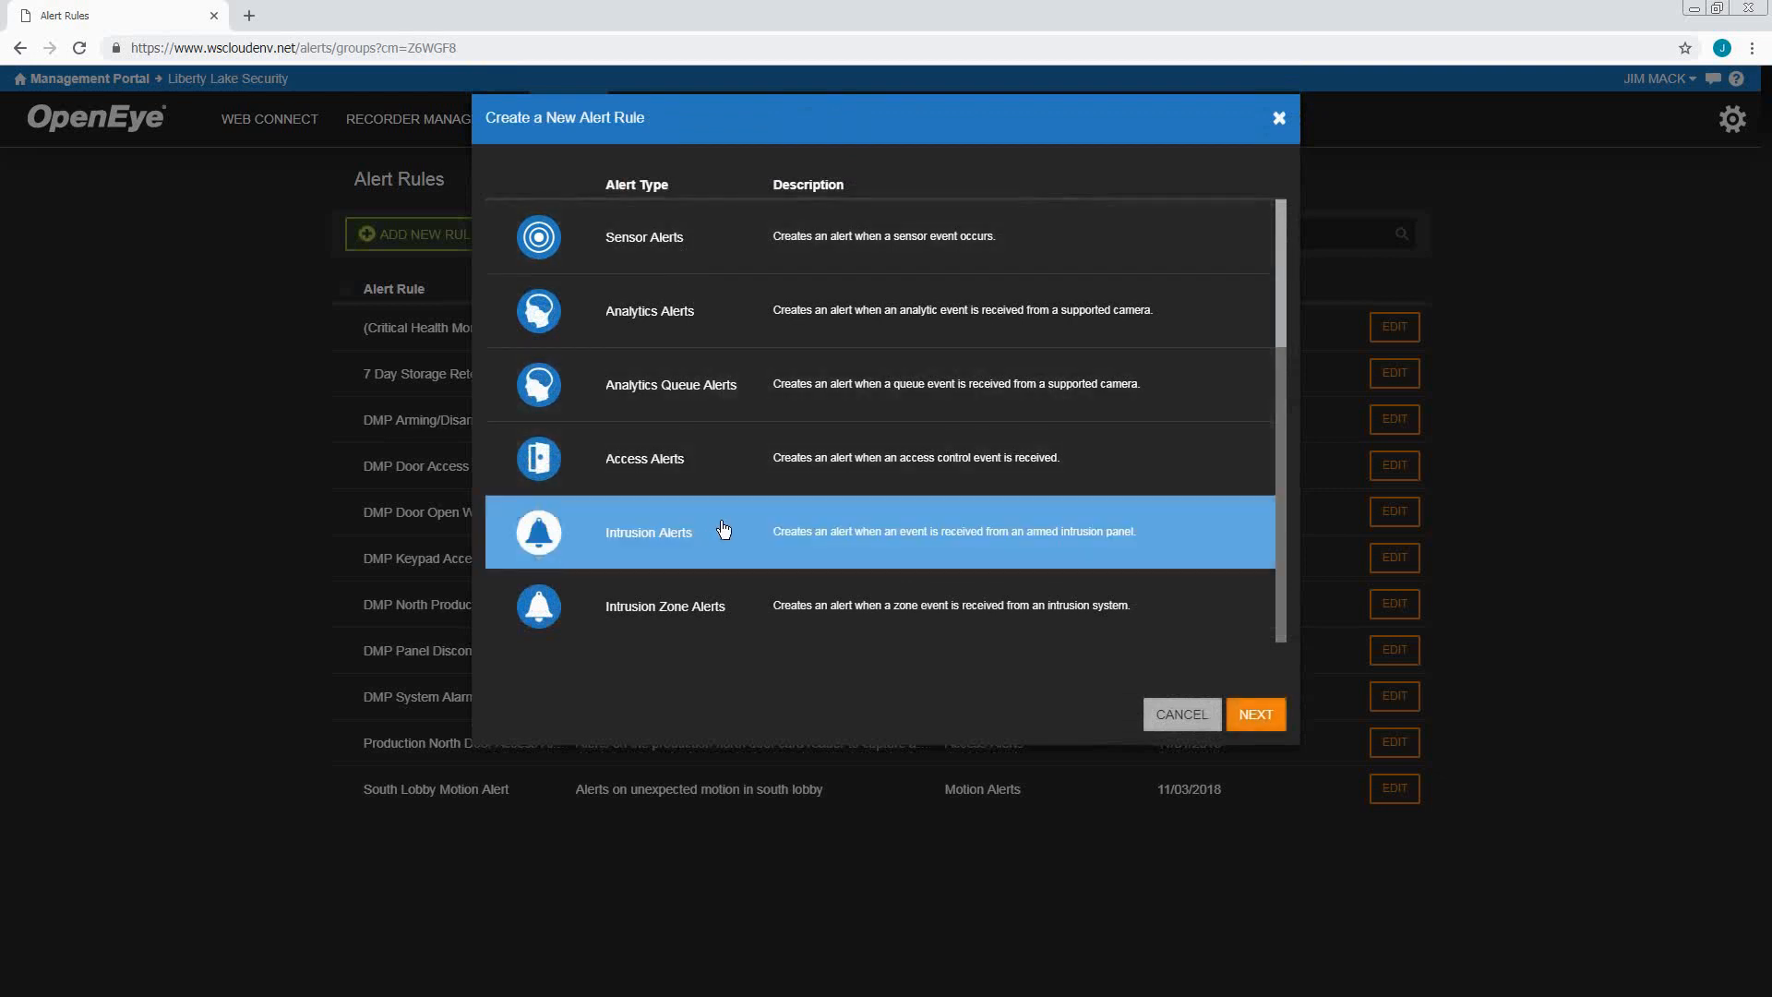
click(1255, 716)
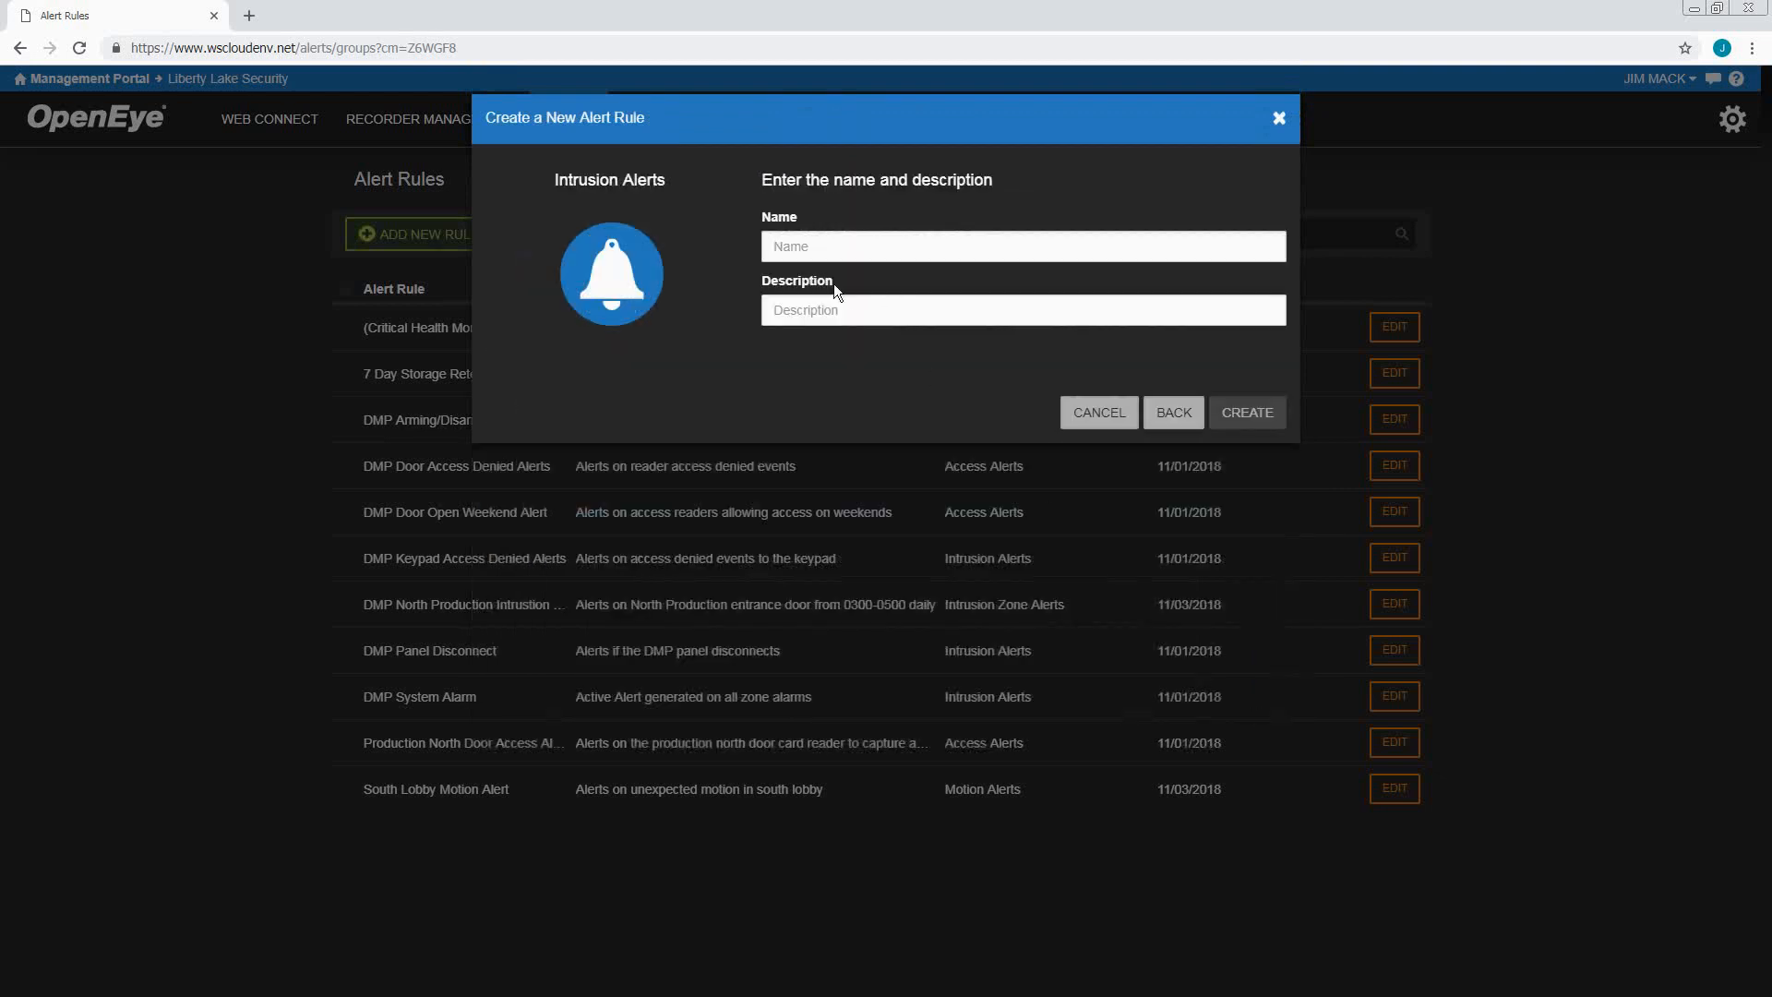
Name the rule 'Panel Armed' with description 'Panel Armed Aler' and create it
click(808, 246)
text(Panel Armed)
key(Tab)
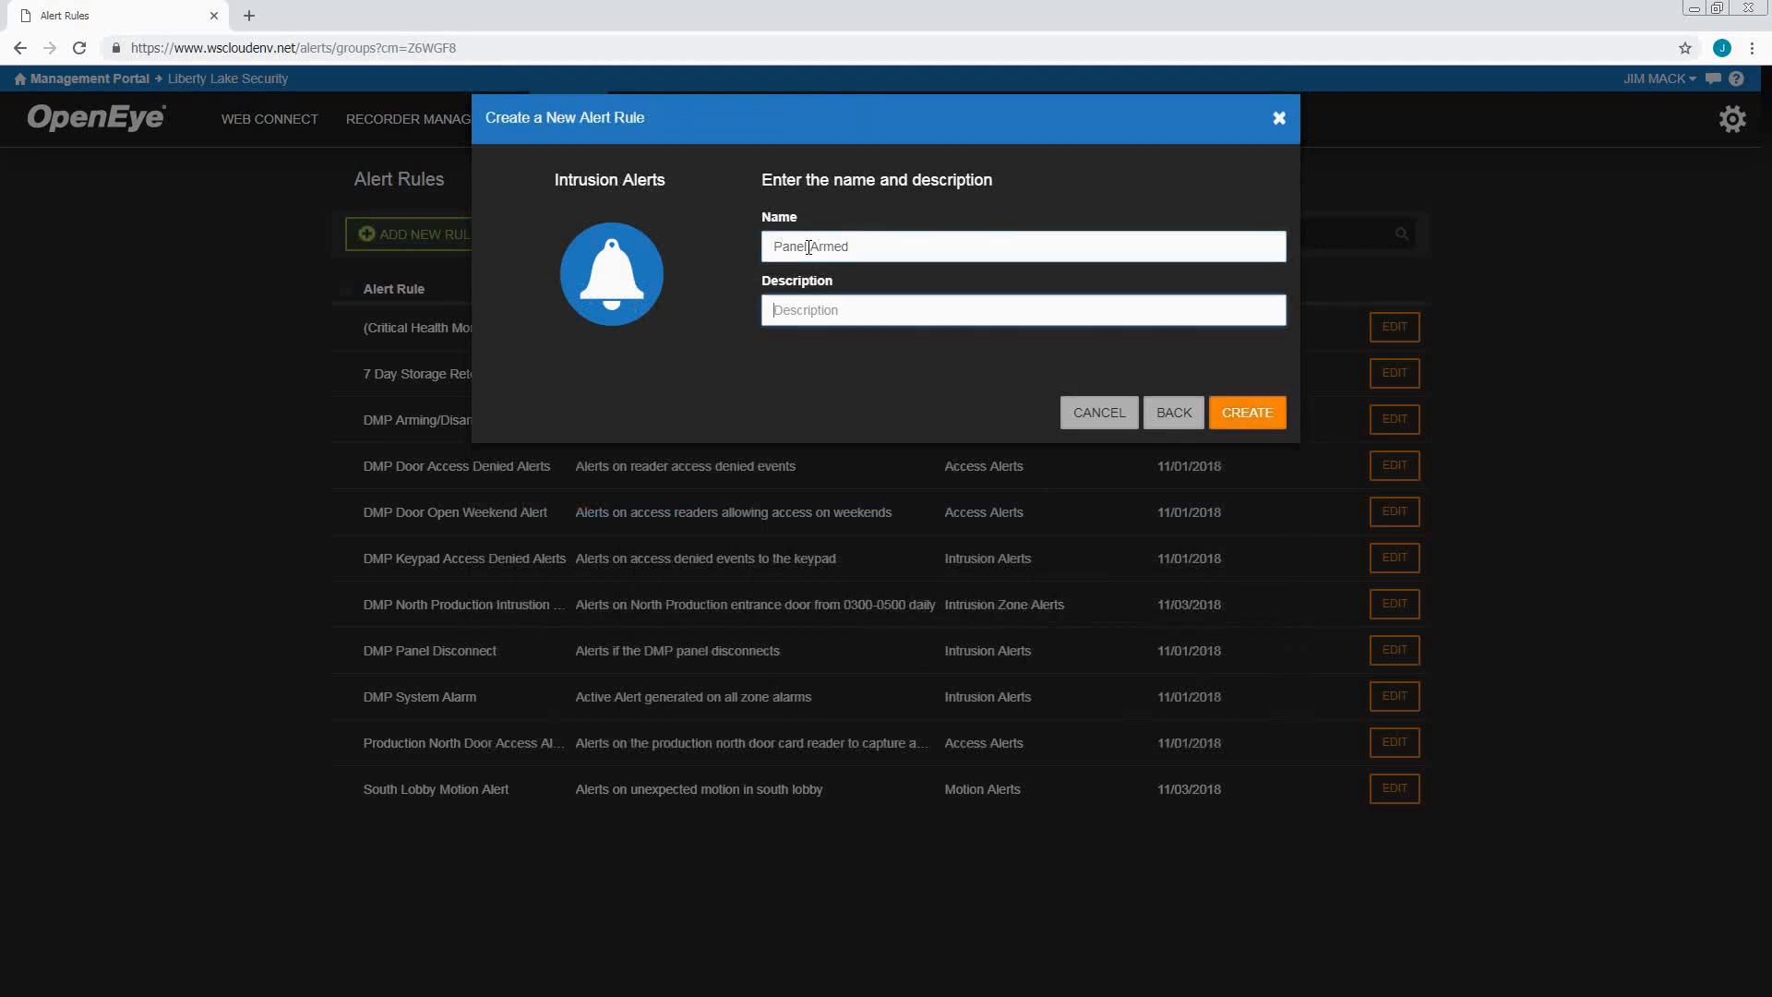
text(Panel Armed Alert)
click(1248, 412)
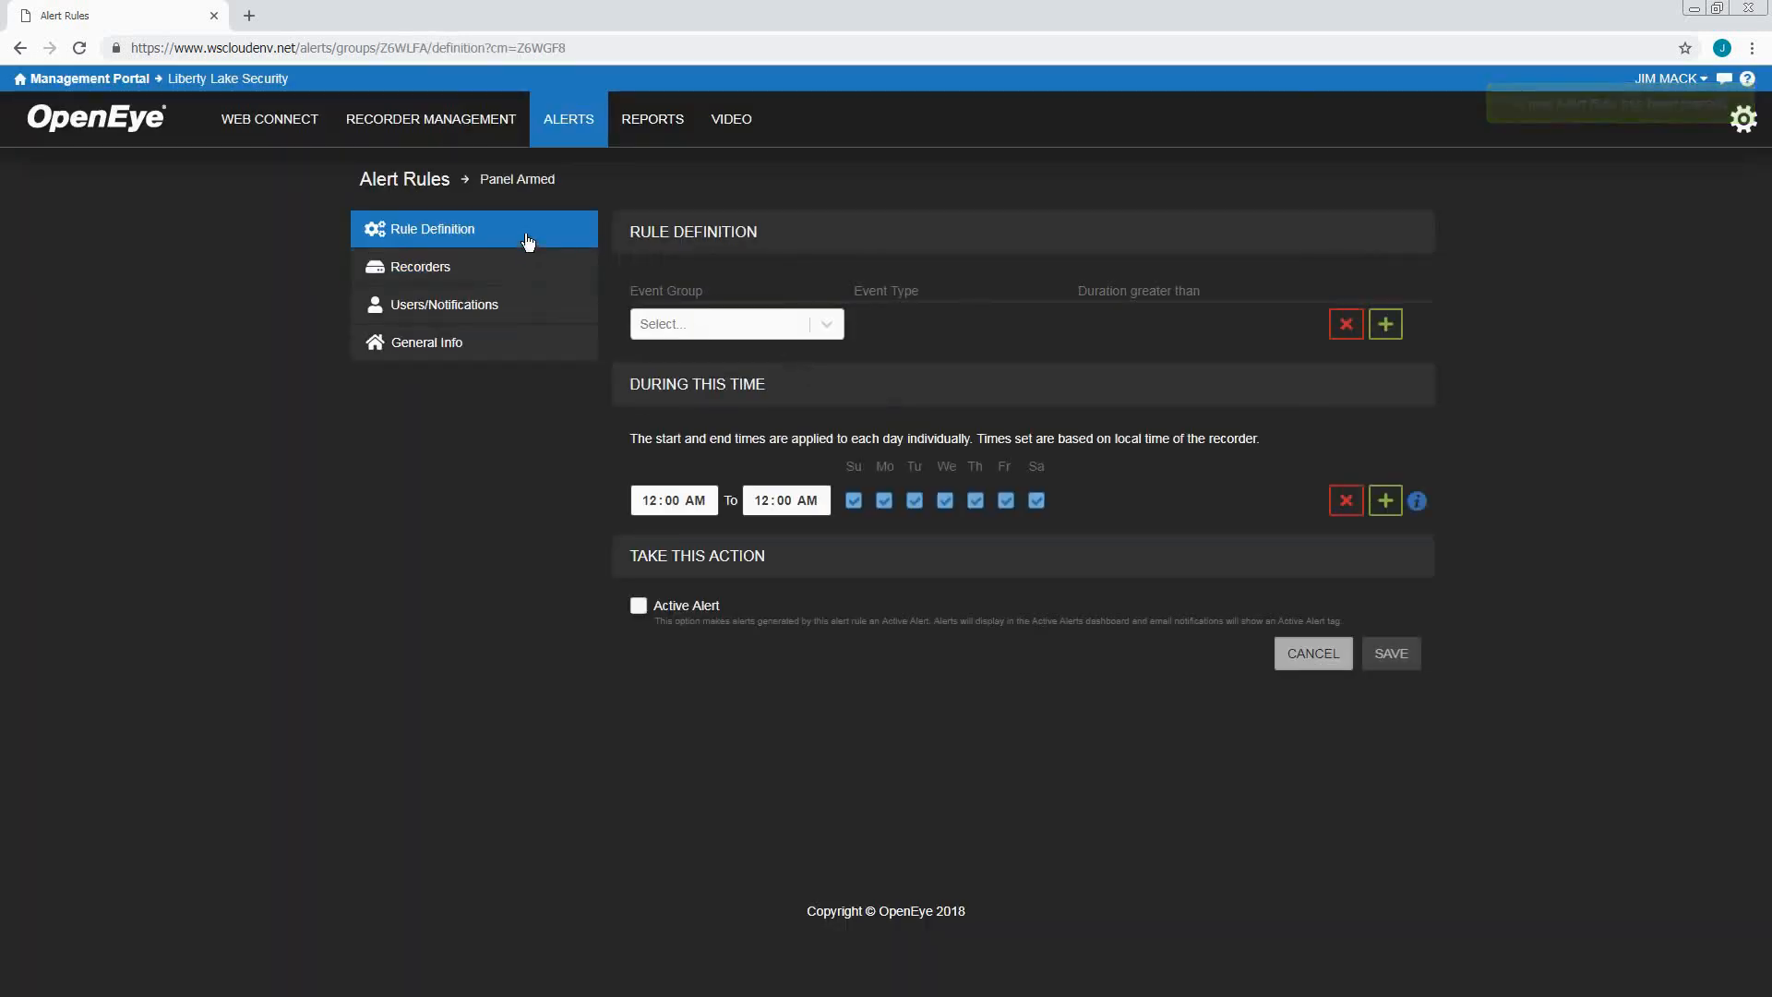
Trigger the rule on events with event group Area and event type Armed
click(705, 328)
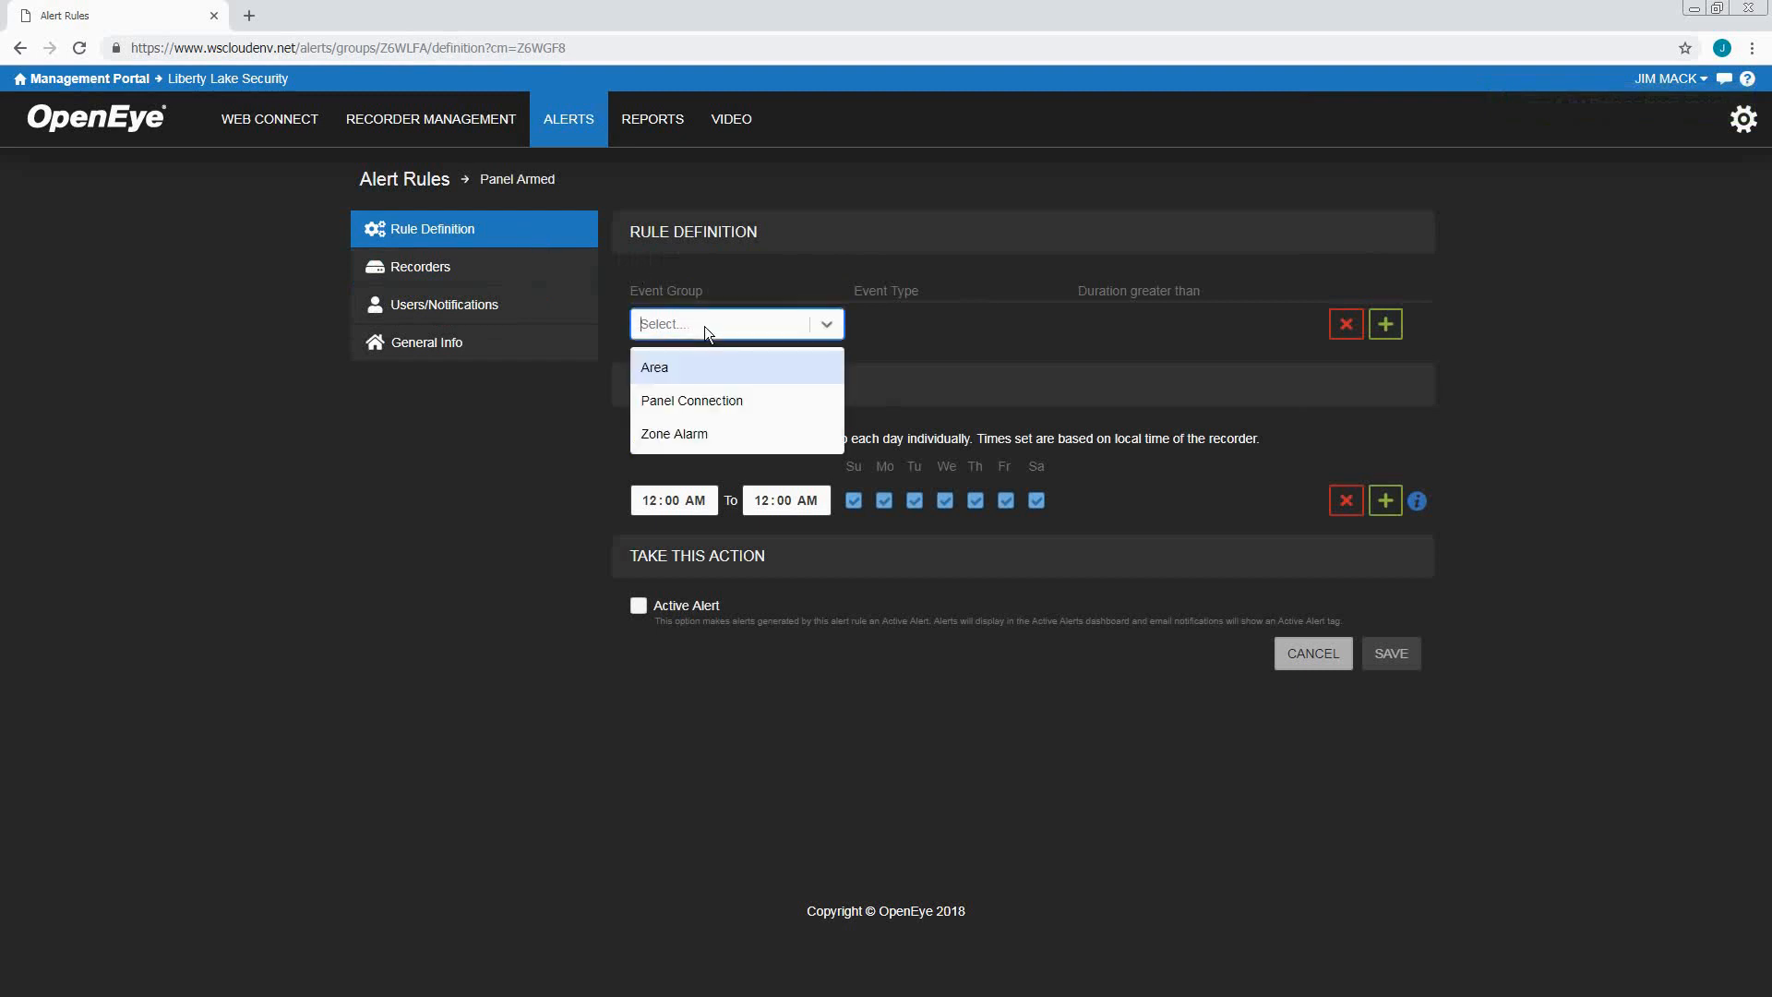
click(696, 373)
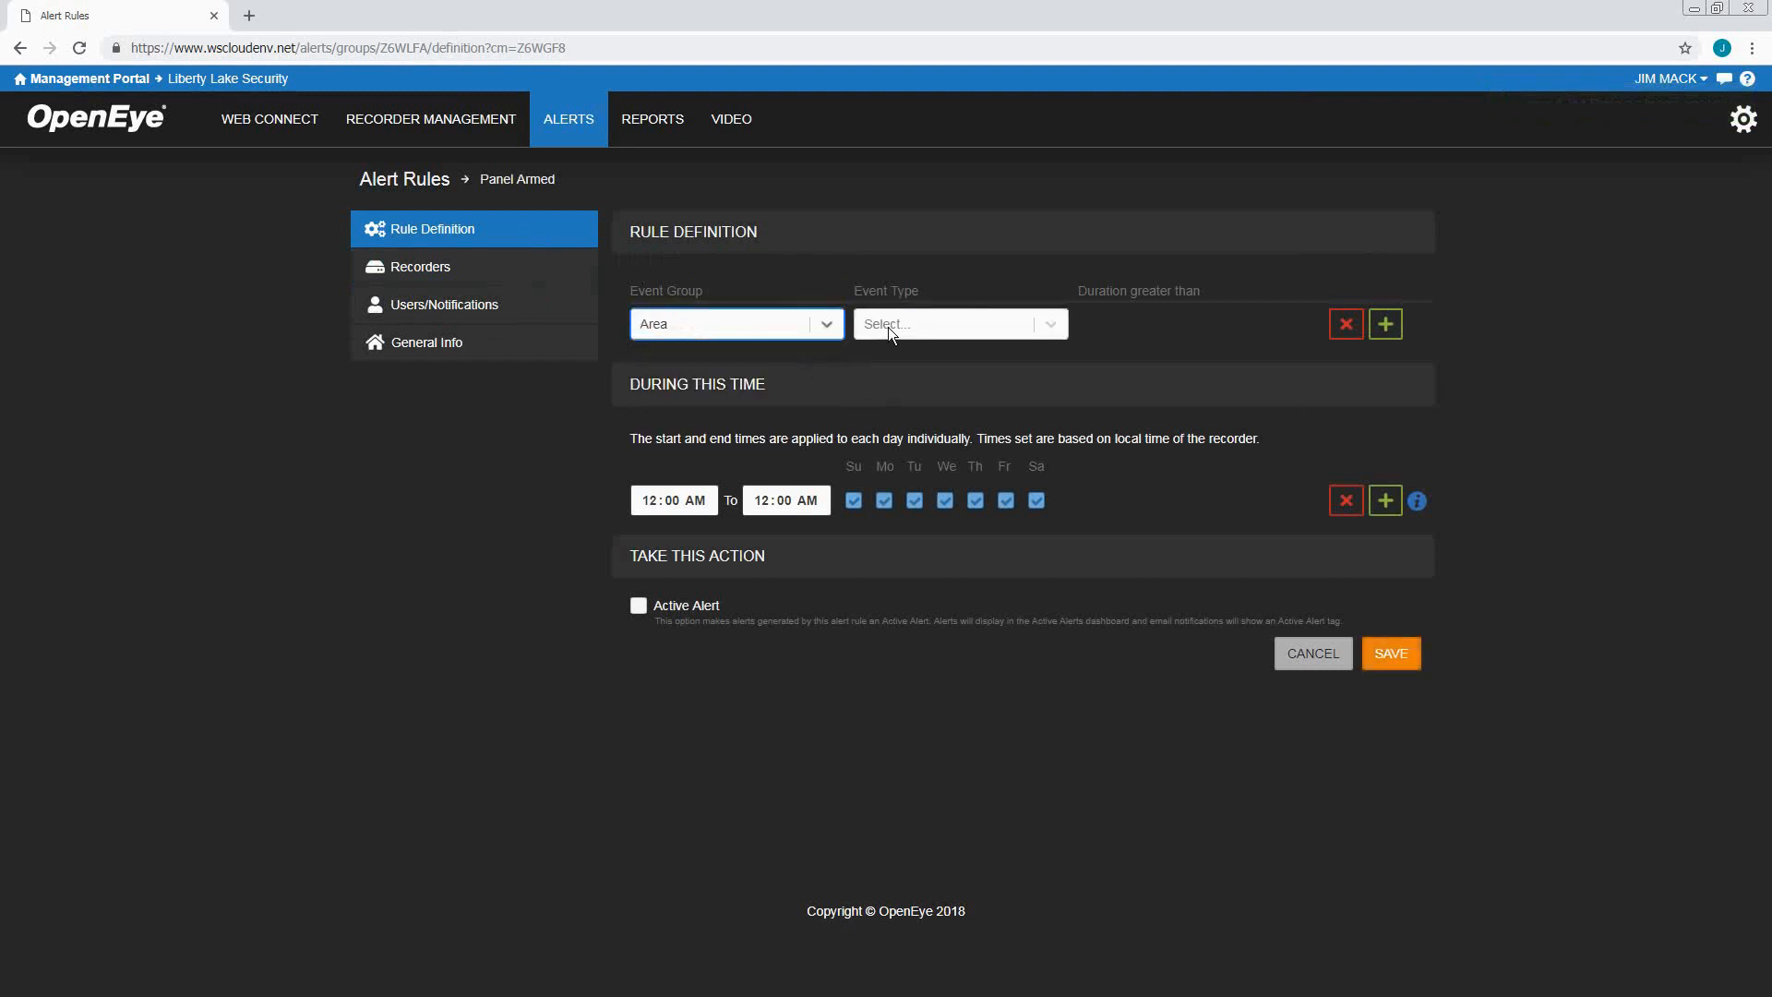
click(888, 326)
click(914, 371)
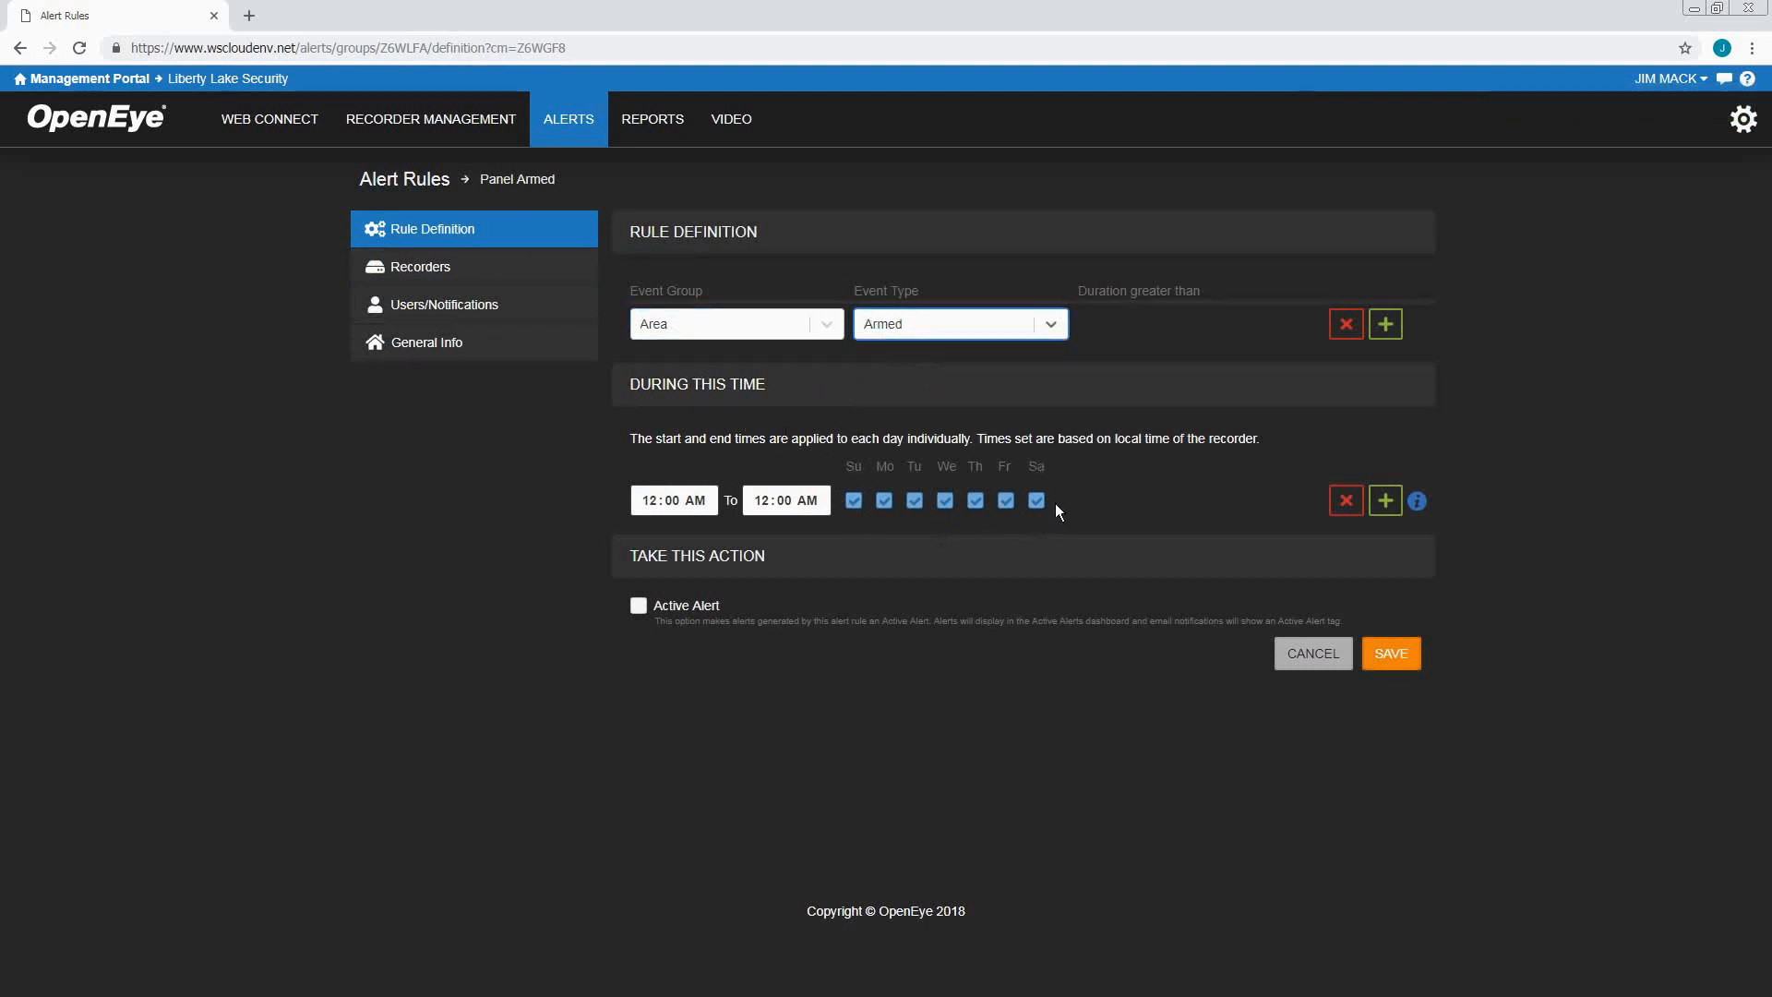
Make the rule raise an active alert and save the rule definition
click(638, 607)
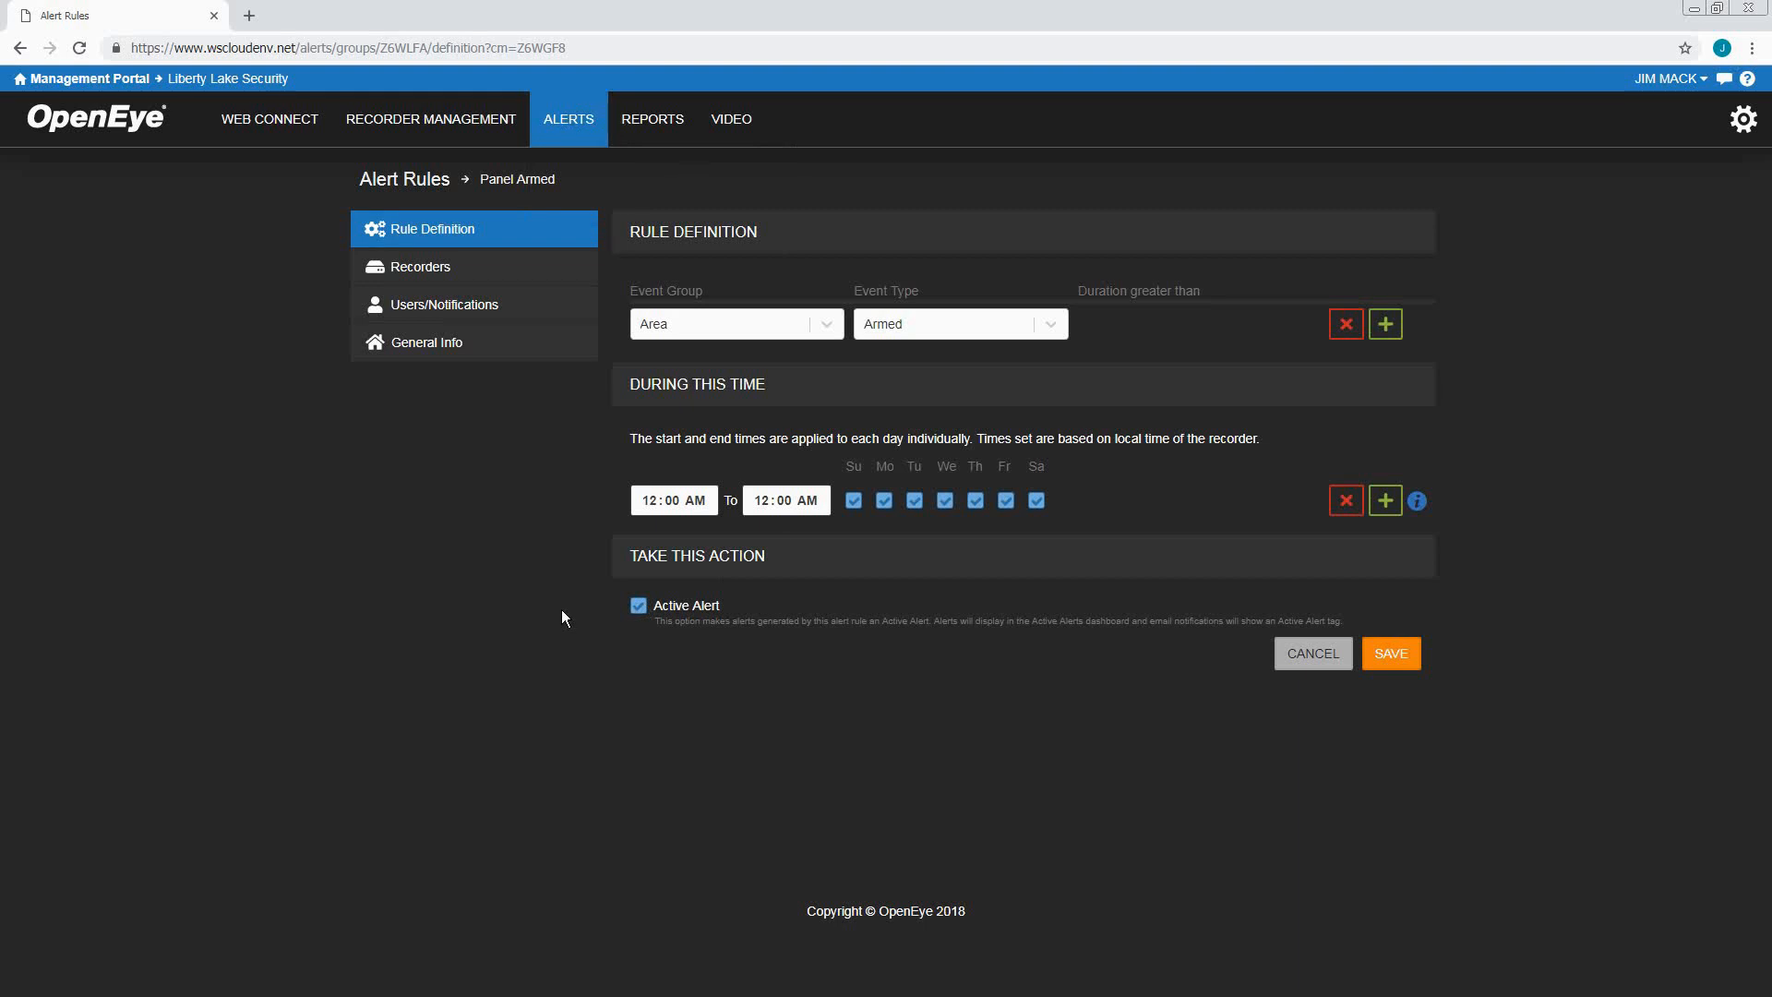
click(1415, 661)
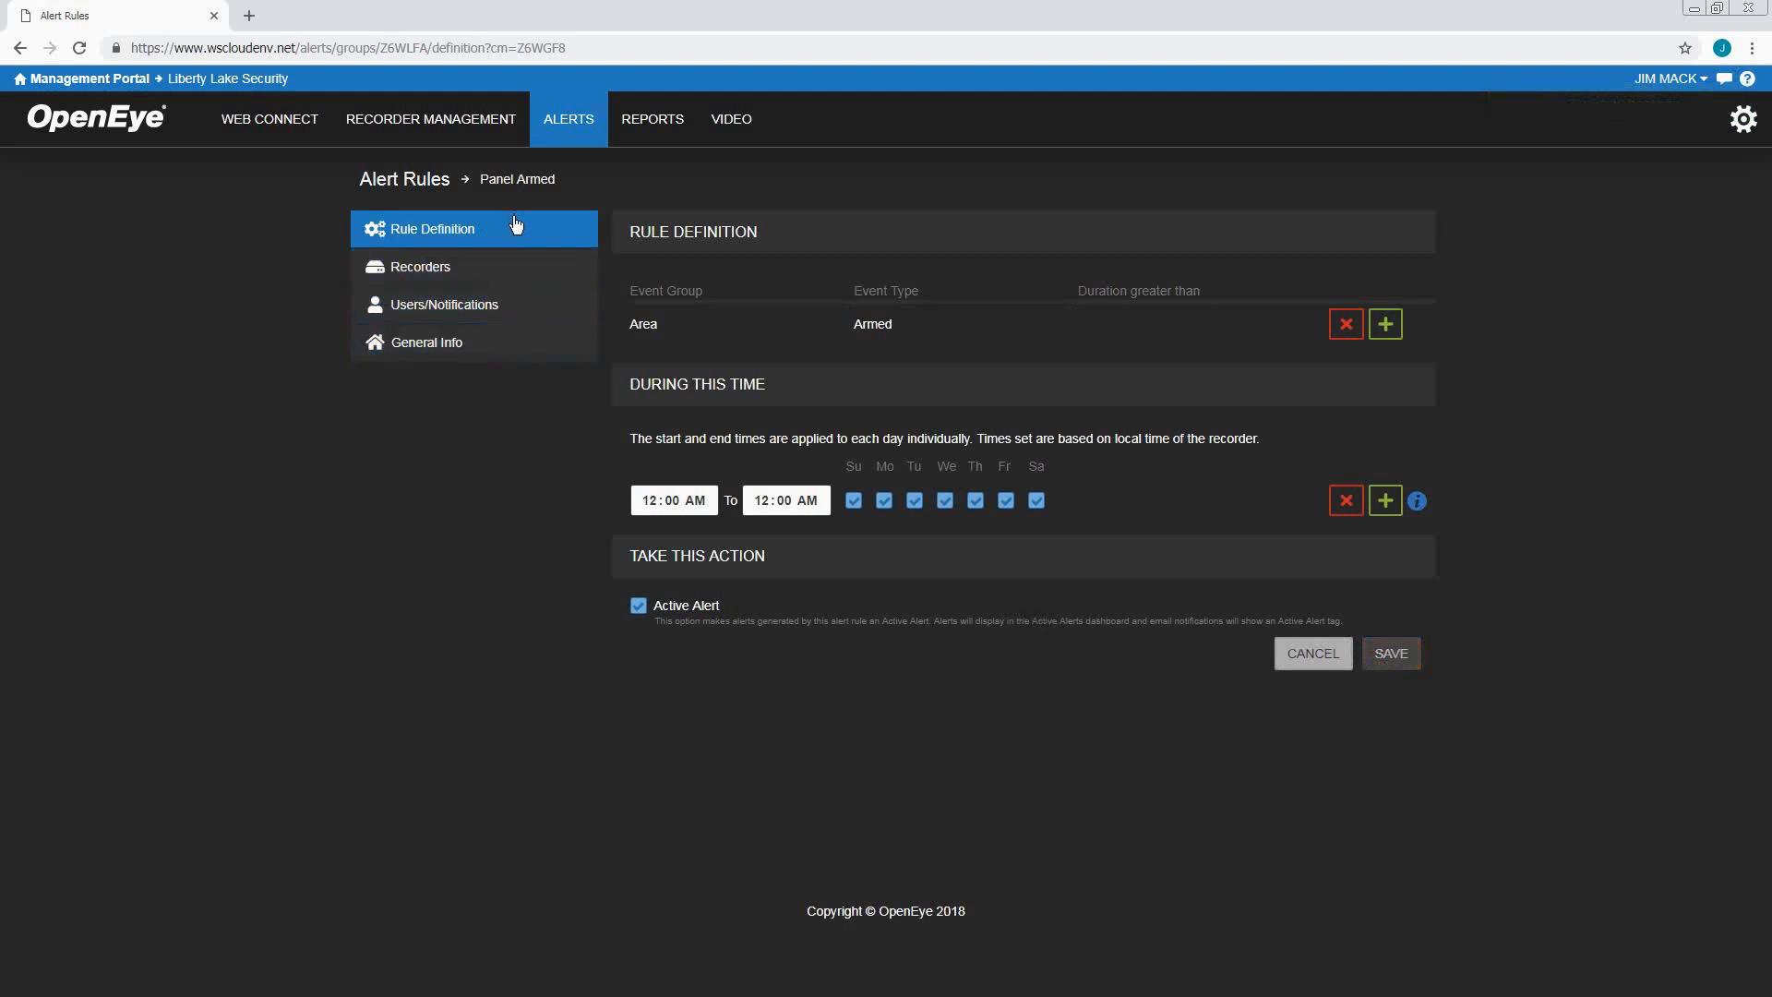
click(506, 270)
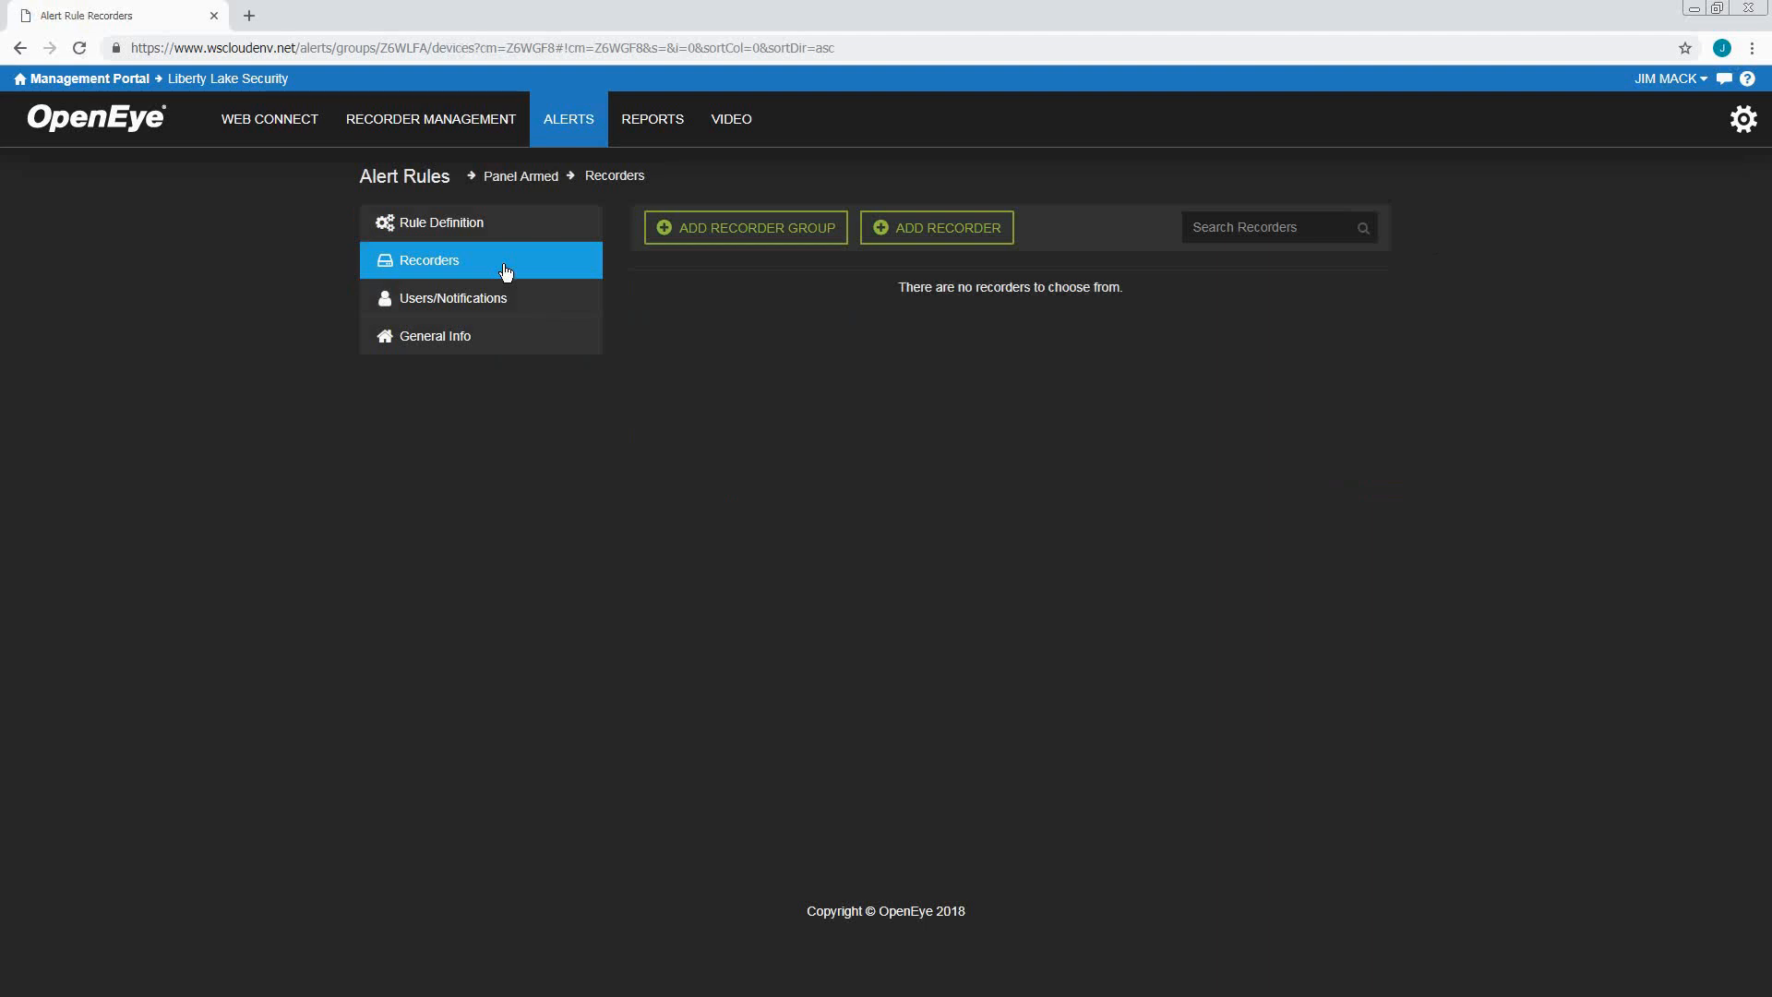
Add the Site # 2321 recorder to the Panel Armed rule
click(924, 238)
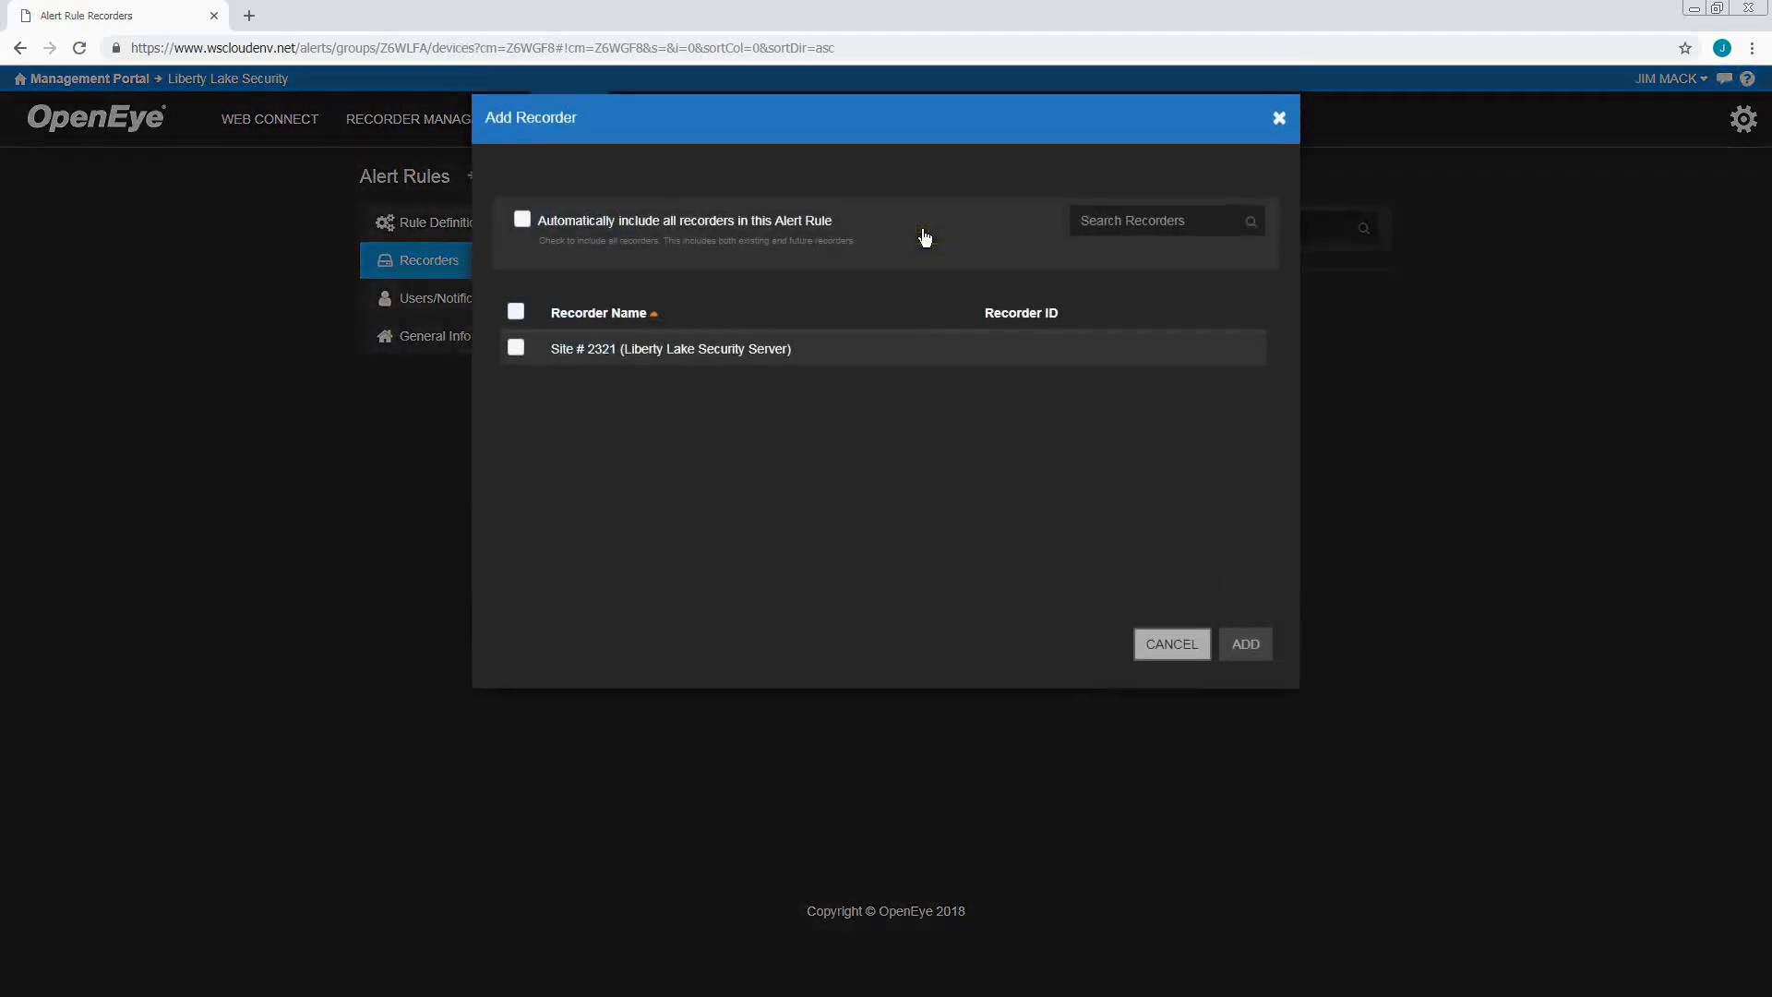
click(515, 348)
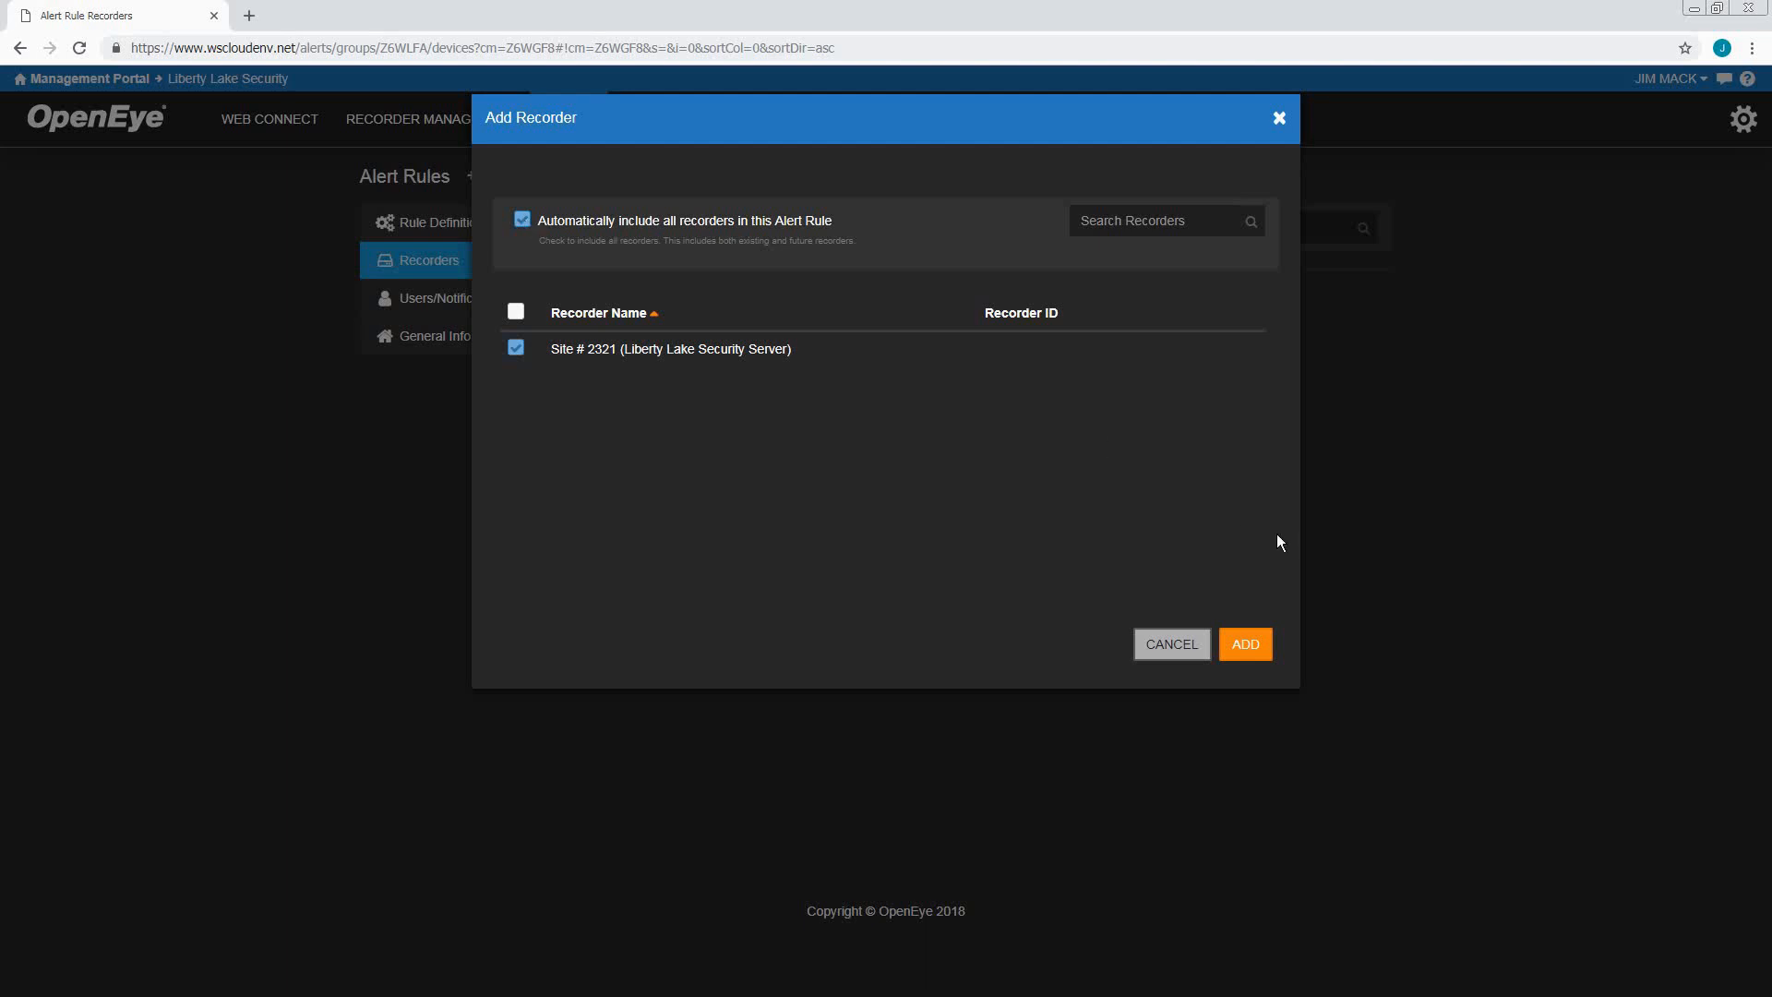
click(1257, 644)
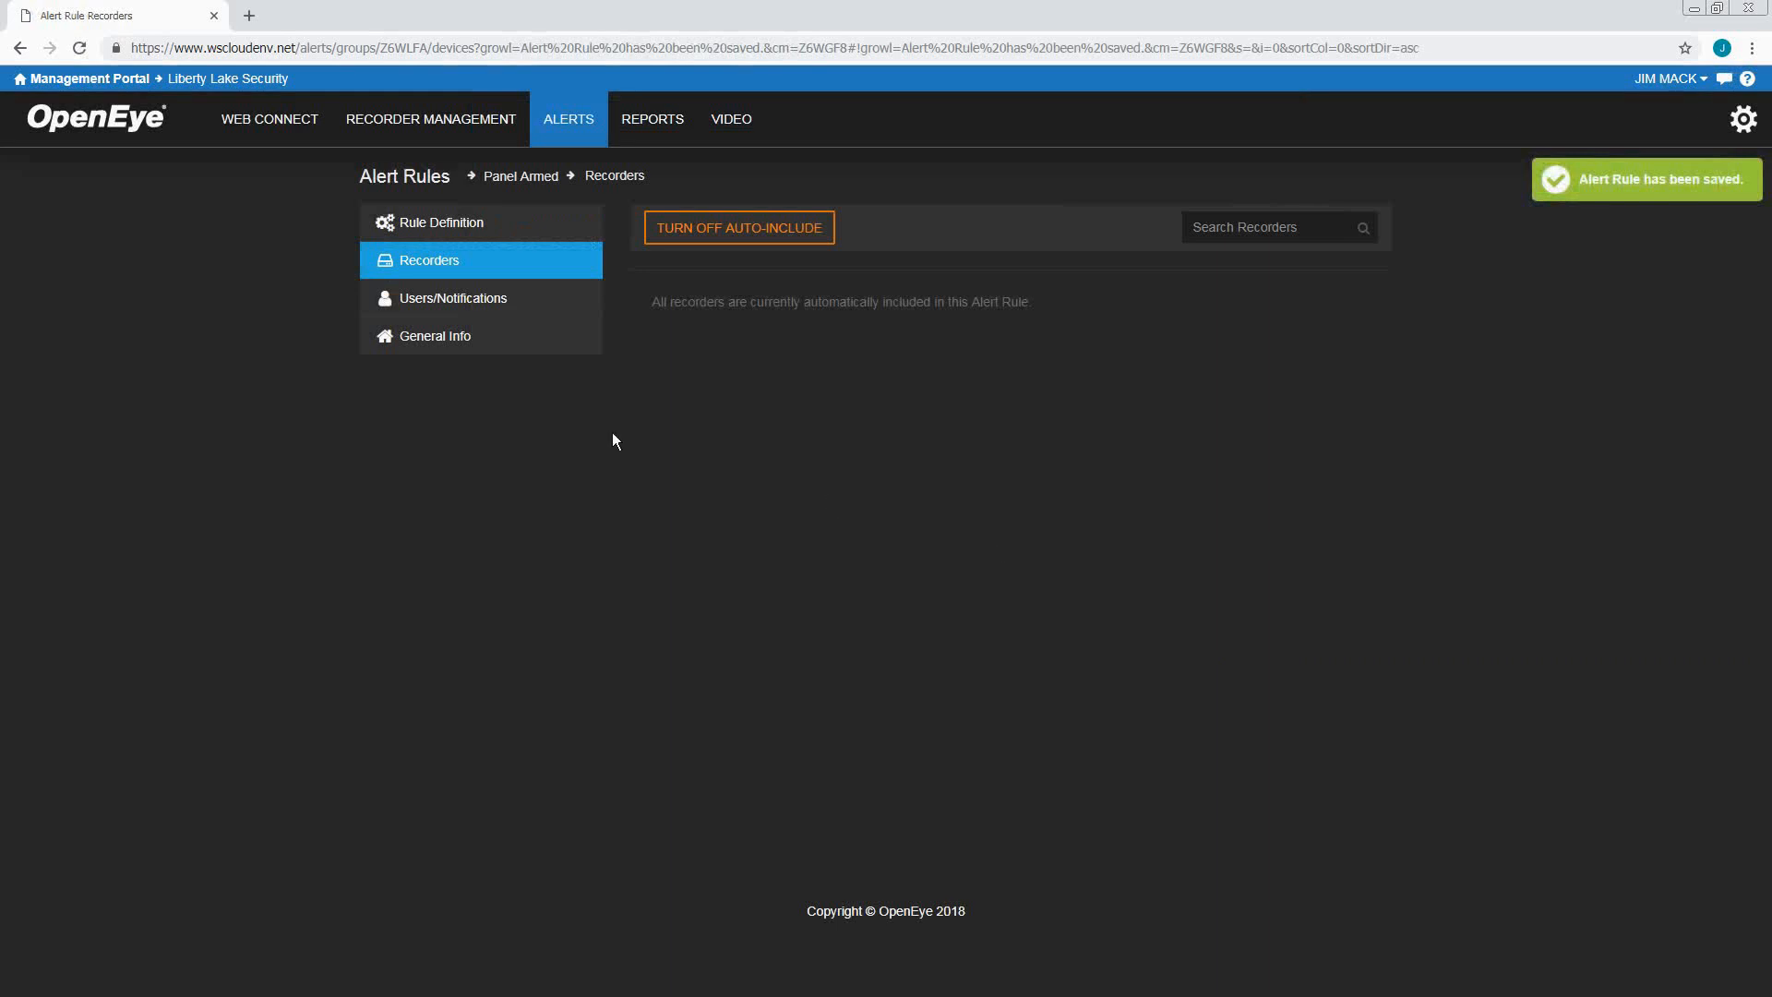
Add the Regional Managers user group to the rule's notification recipients
click(531, 308)
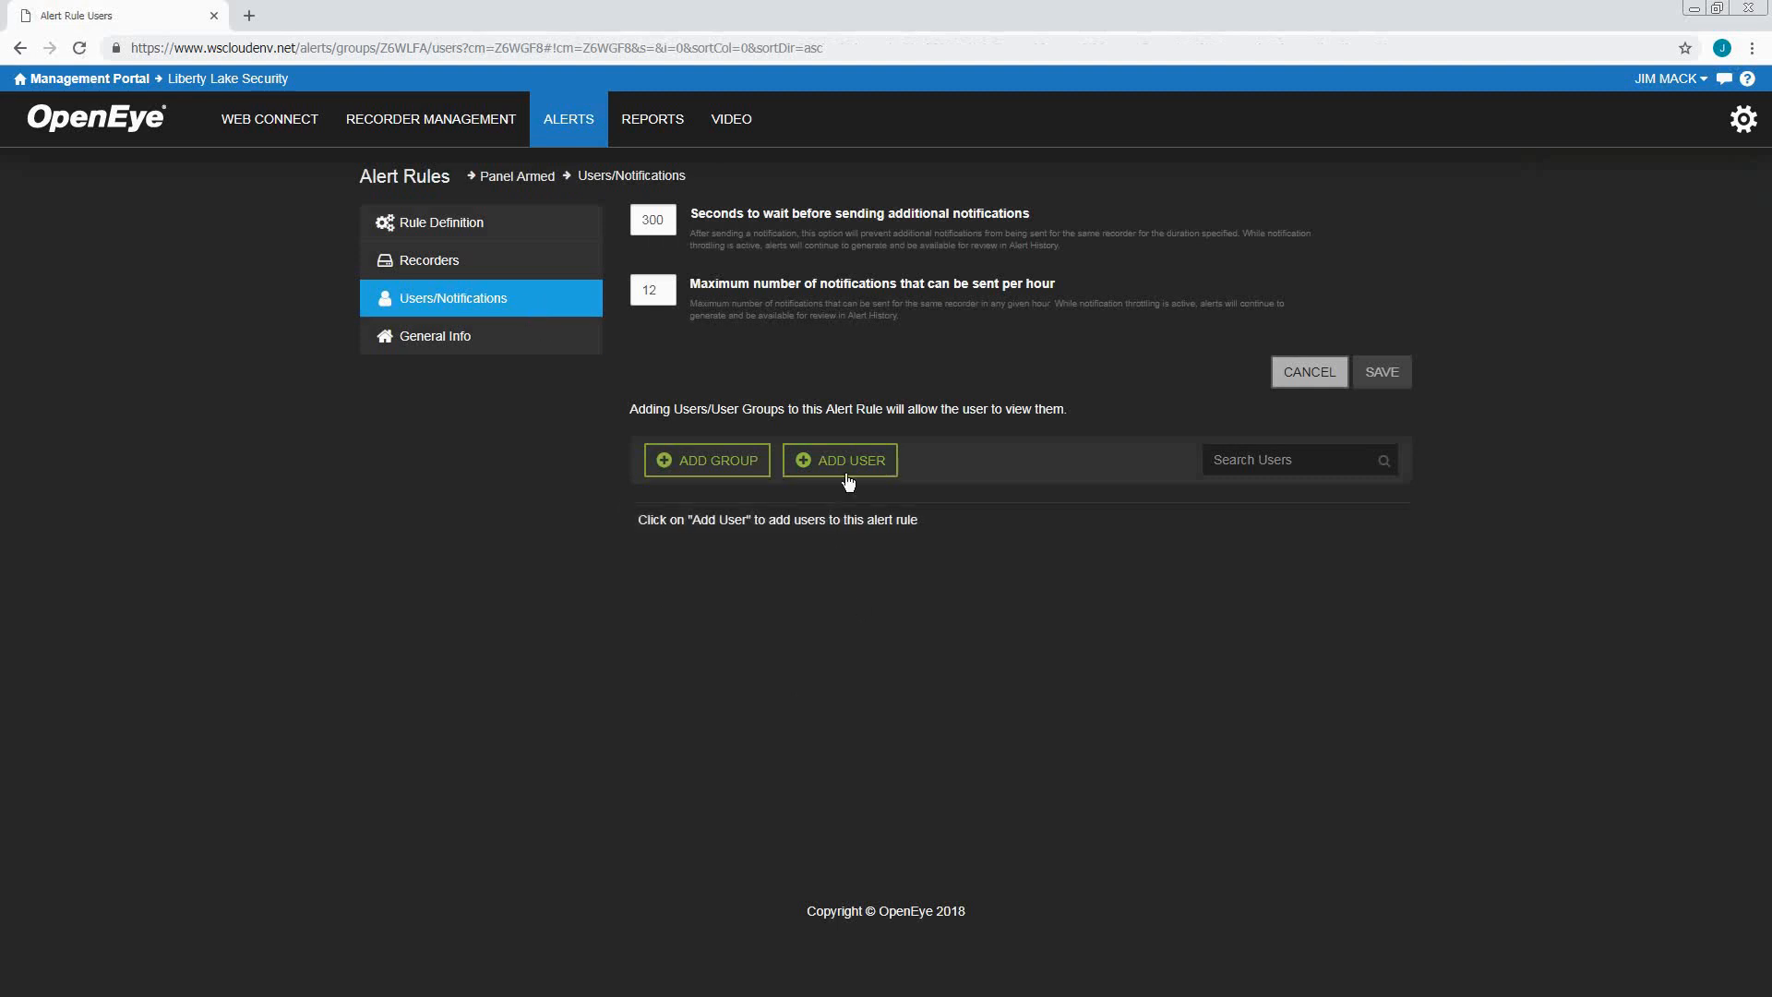
click(698, 467)
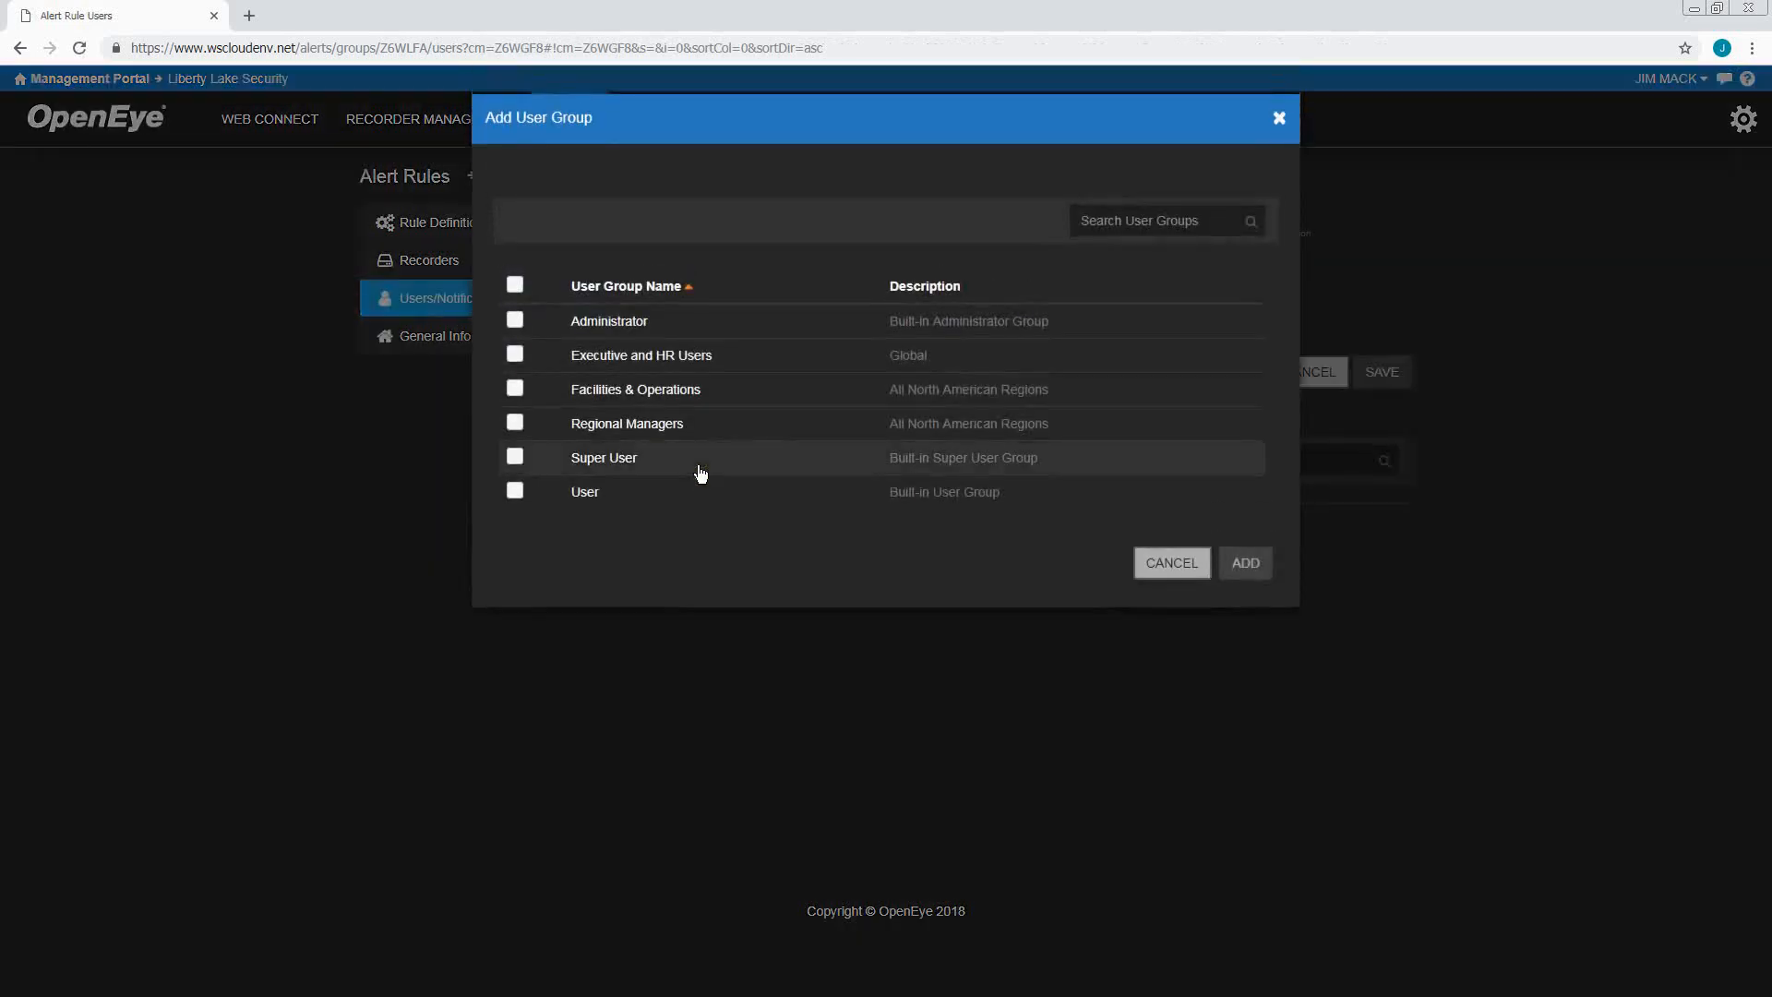
click(515, 423)
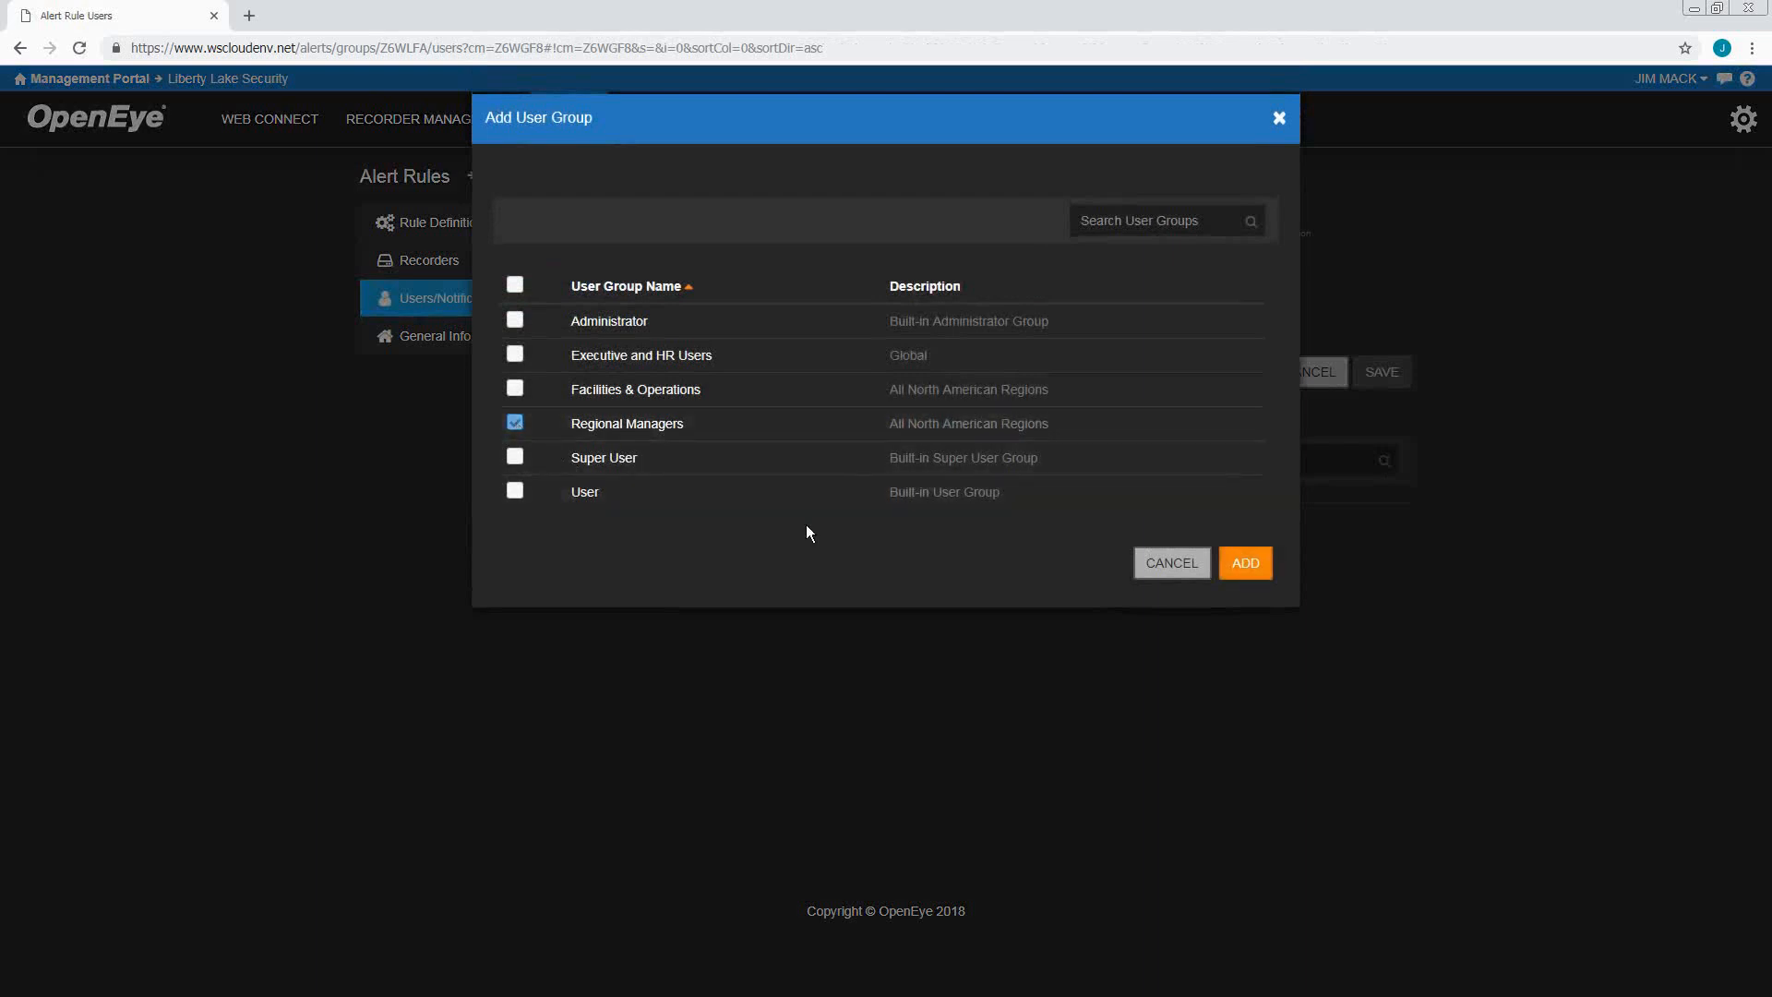
click(1245, 565)
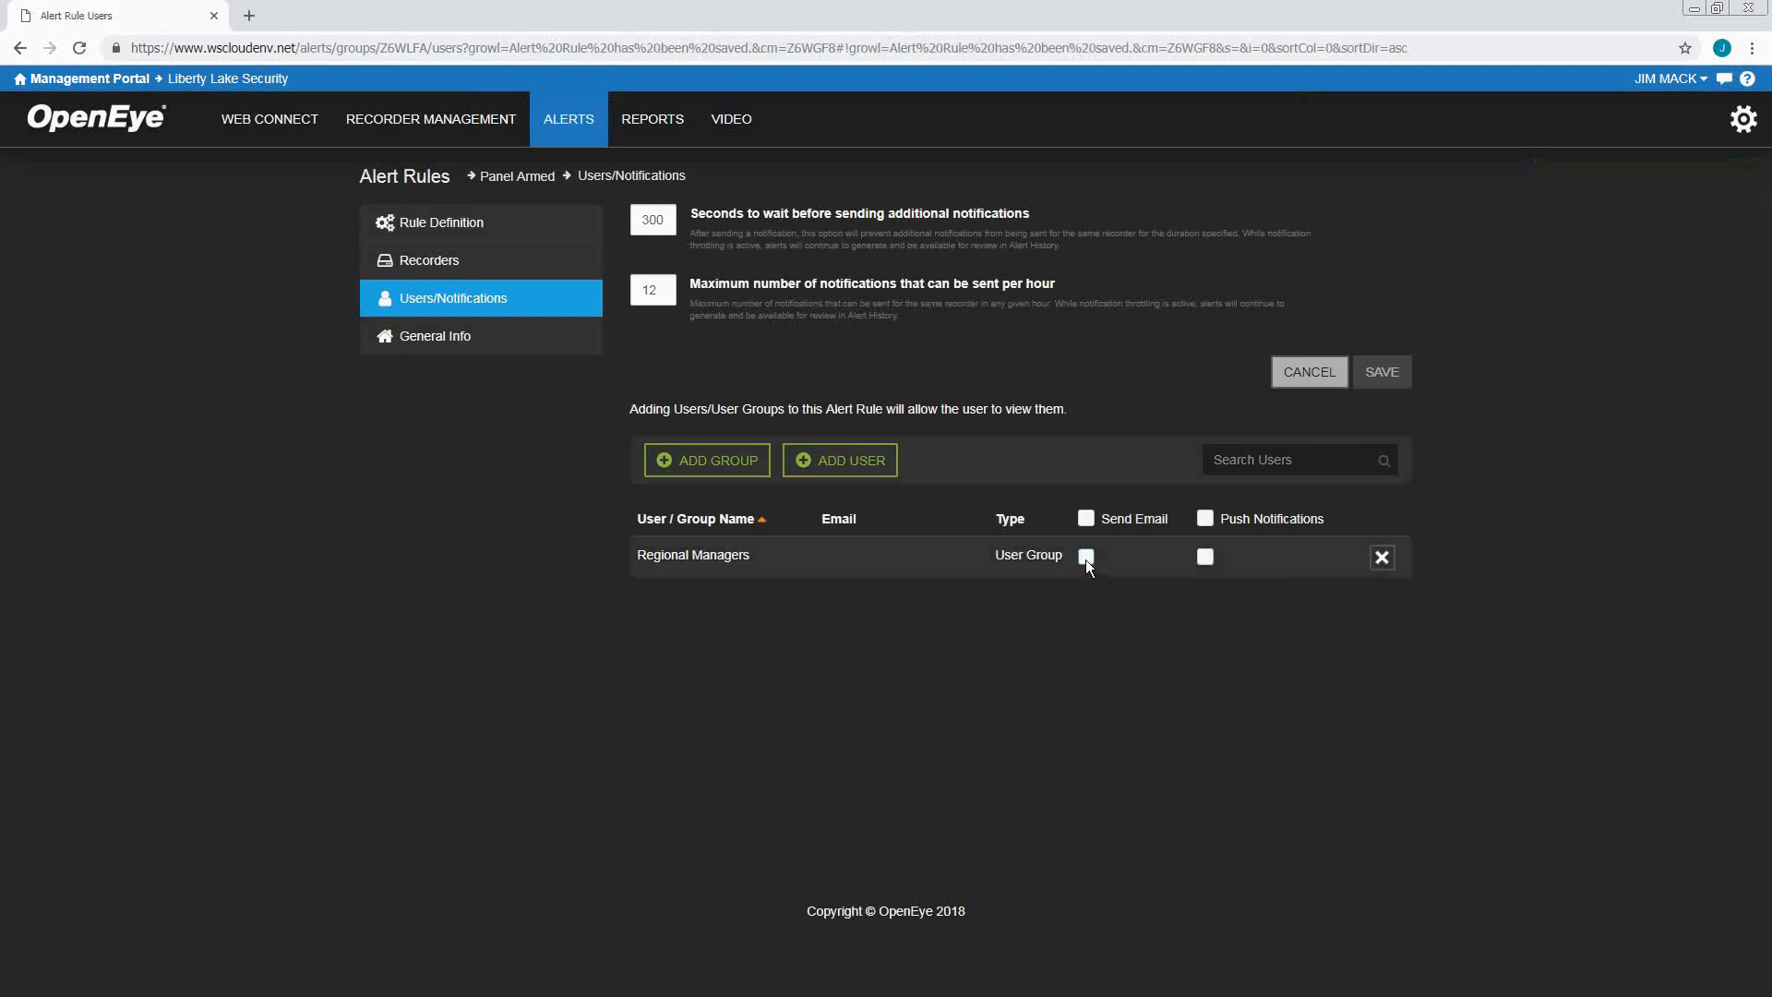
Turn on Send Email for the Regional Managers group
click(1204, 556)
click(1205, 556)
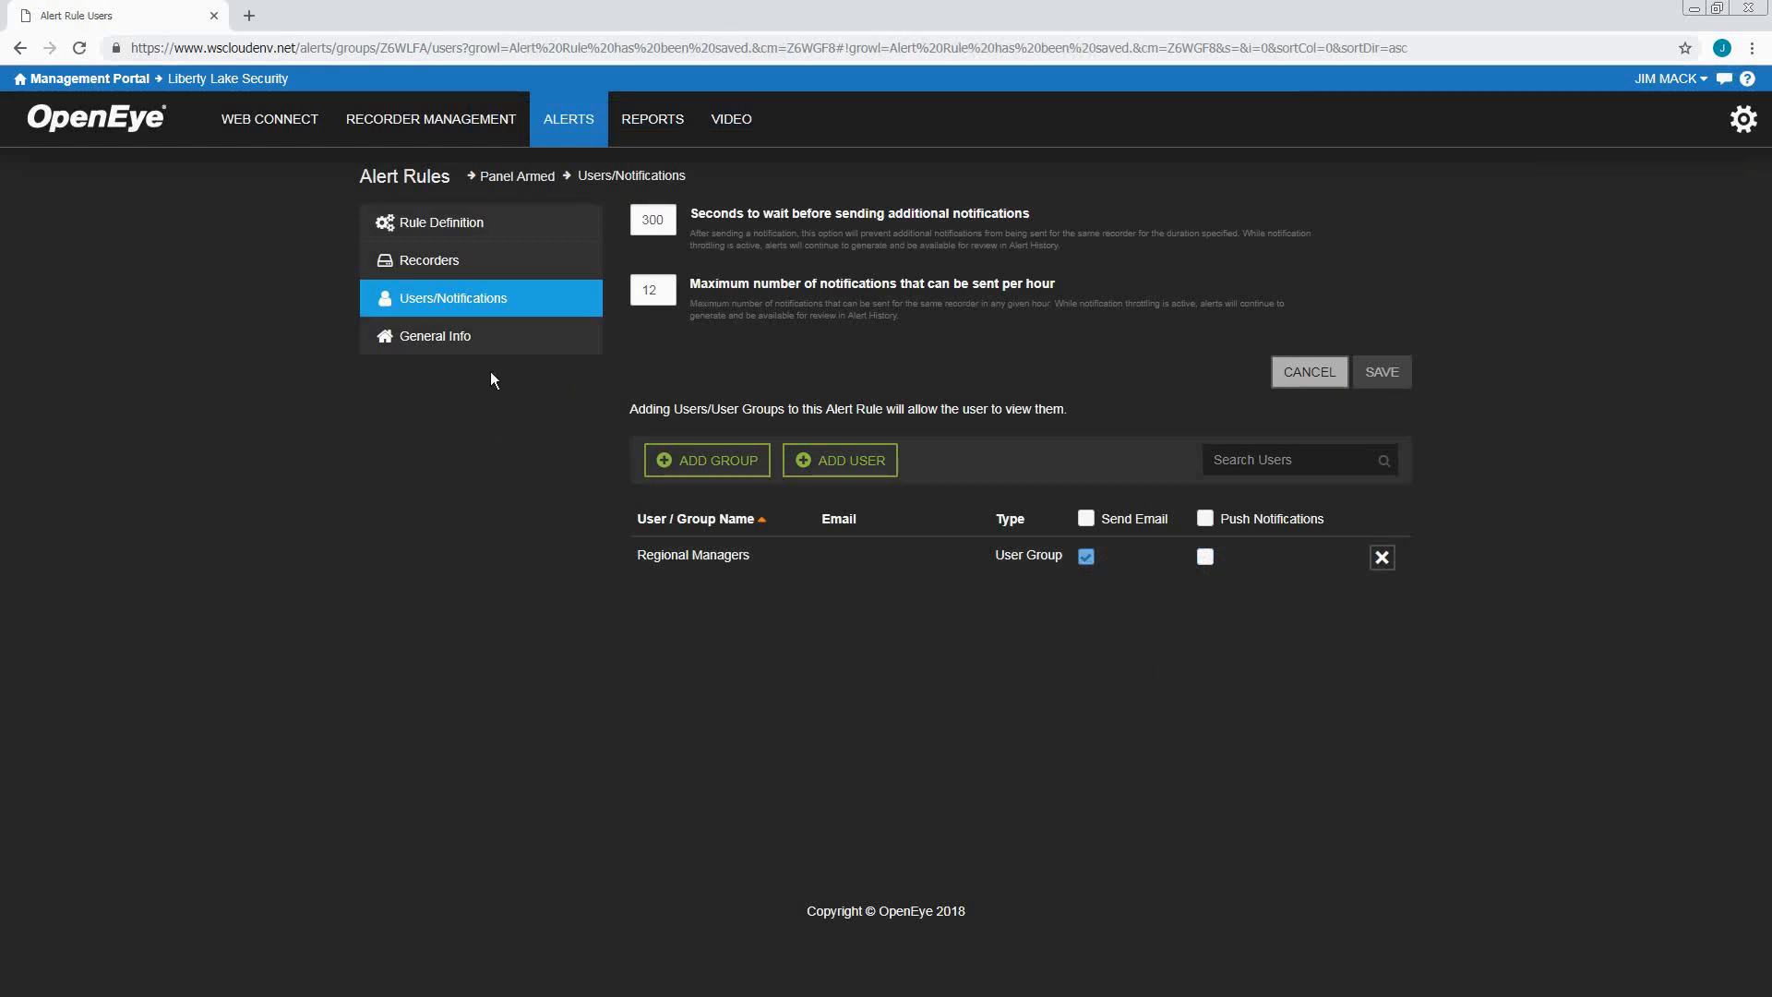
click(497, 344)
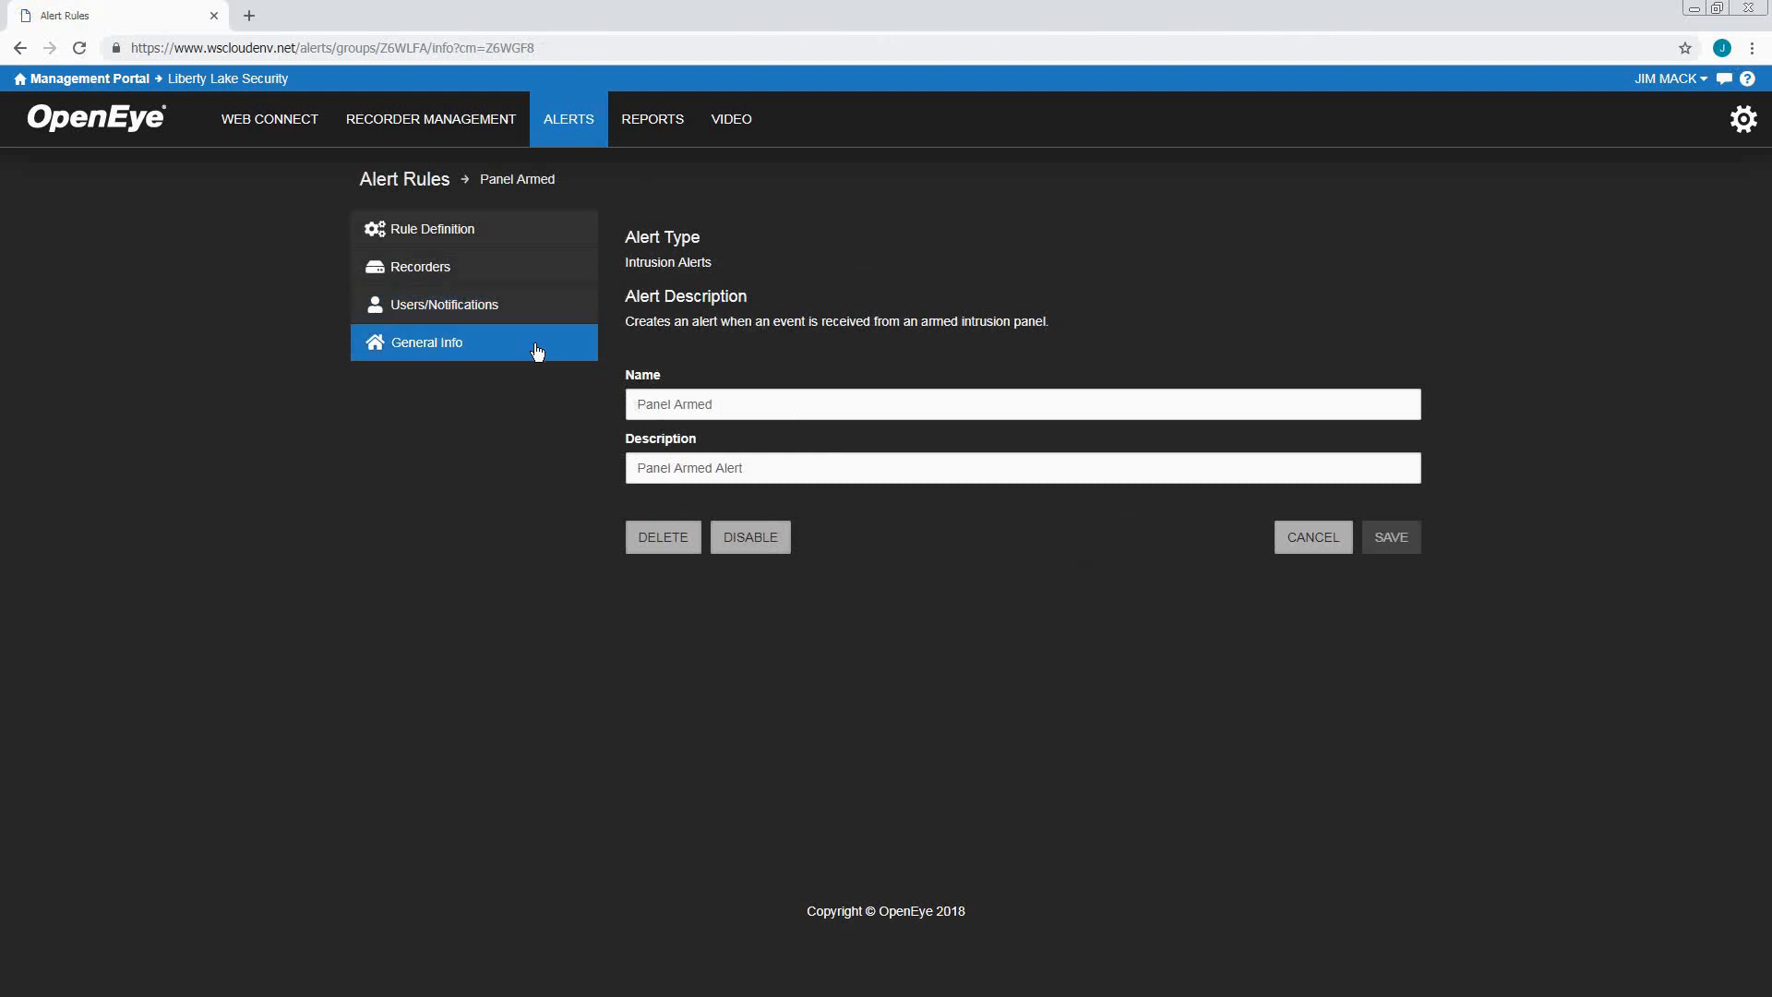
Check the rule's Users/Notifications and Recorders pages, finishing on Rule Definition
click(533, 309)
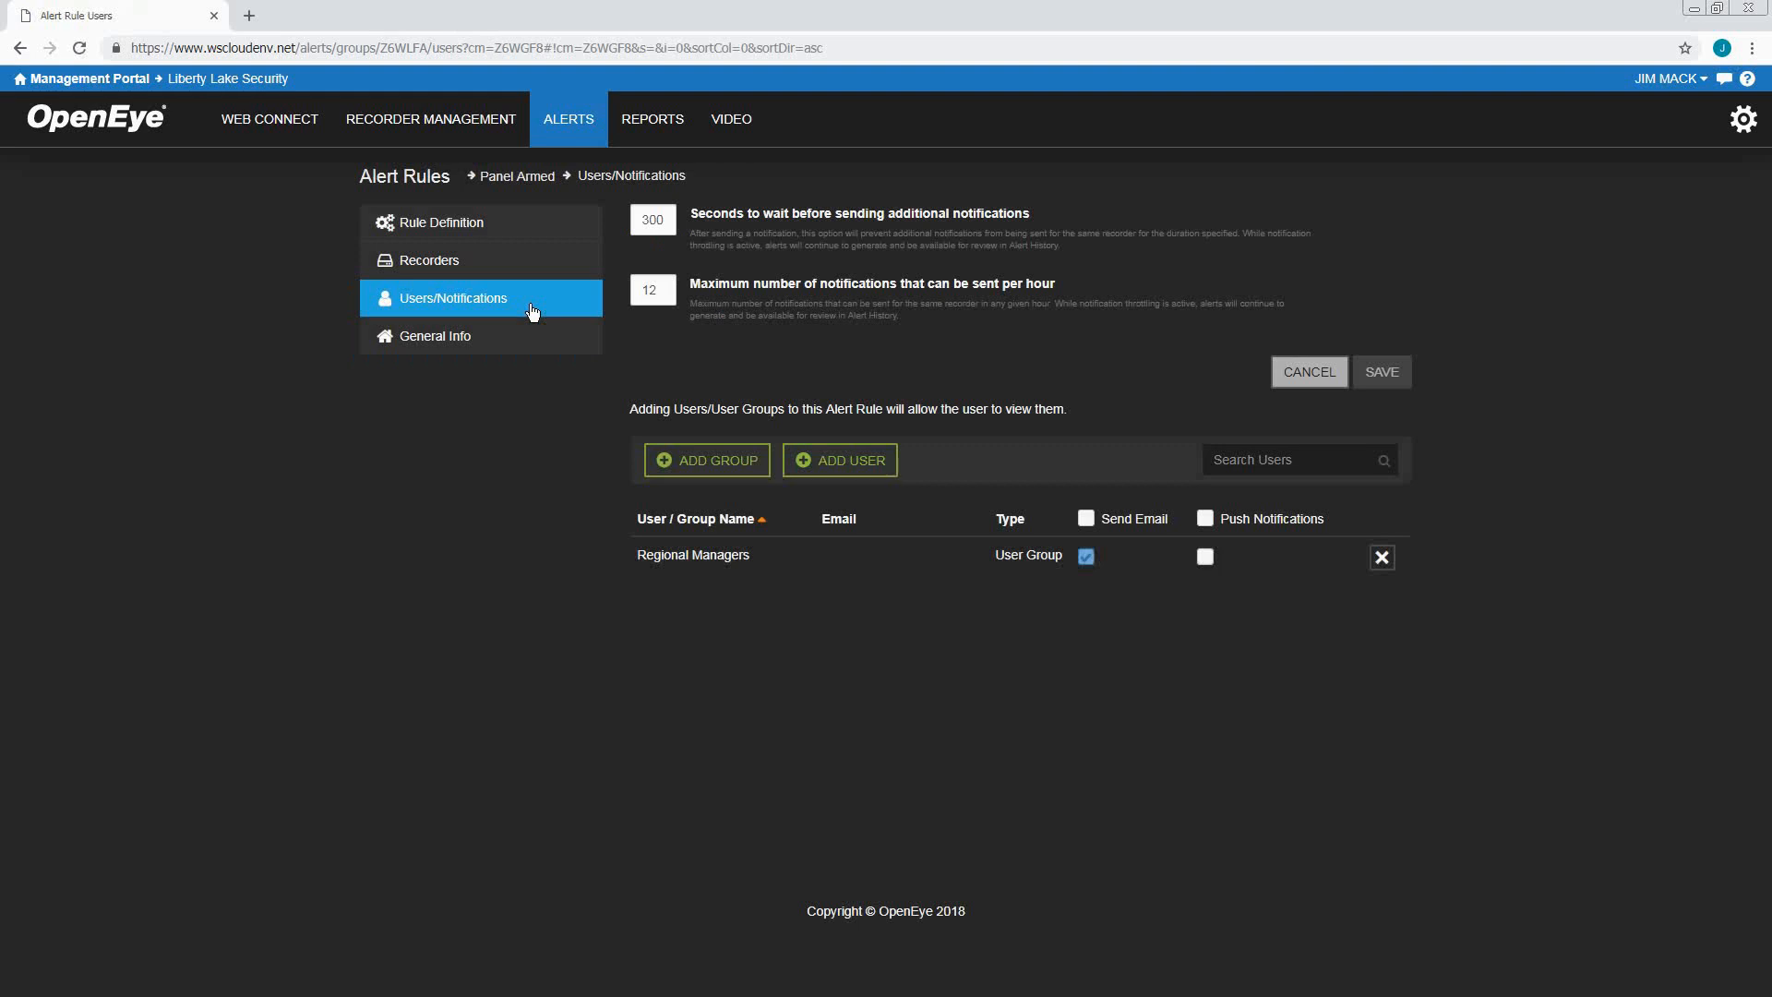
click(526, 277)
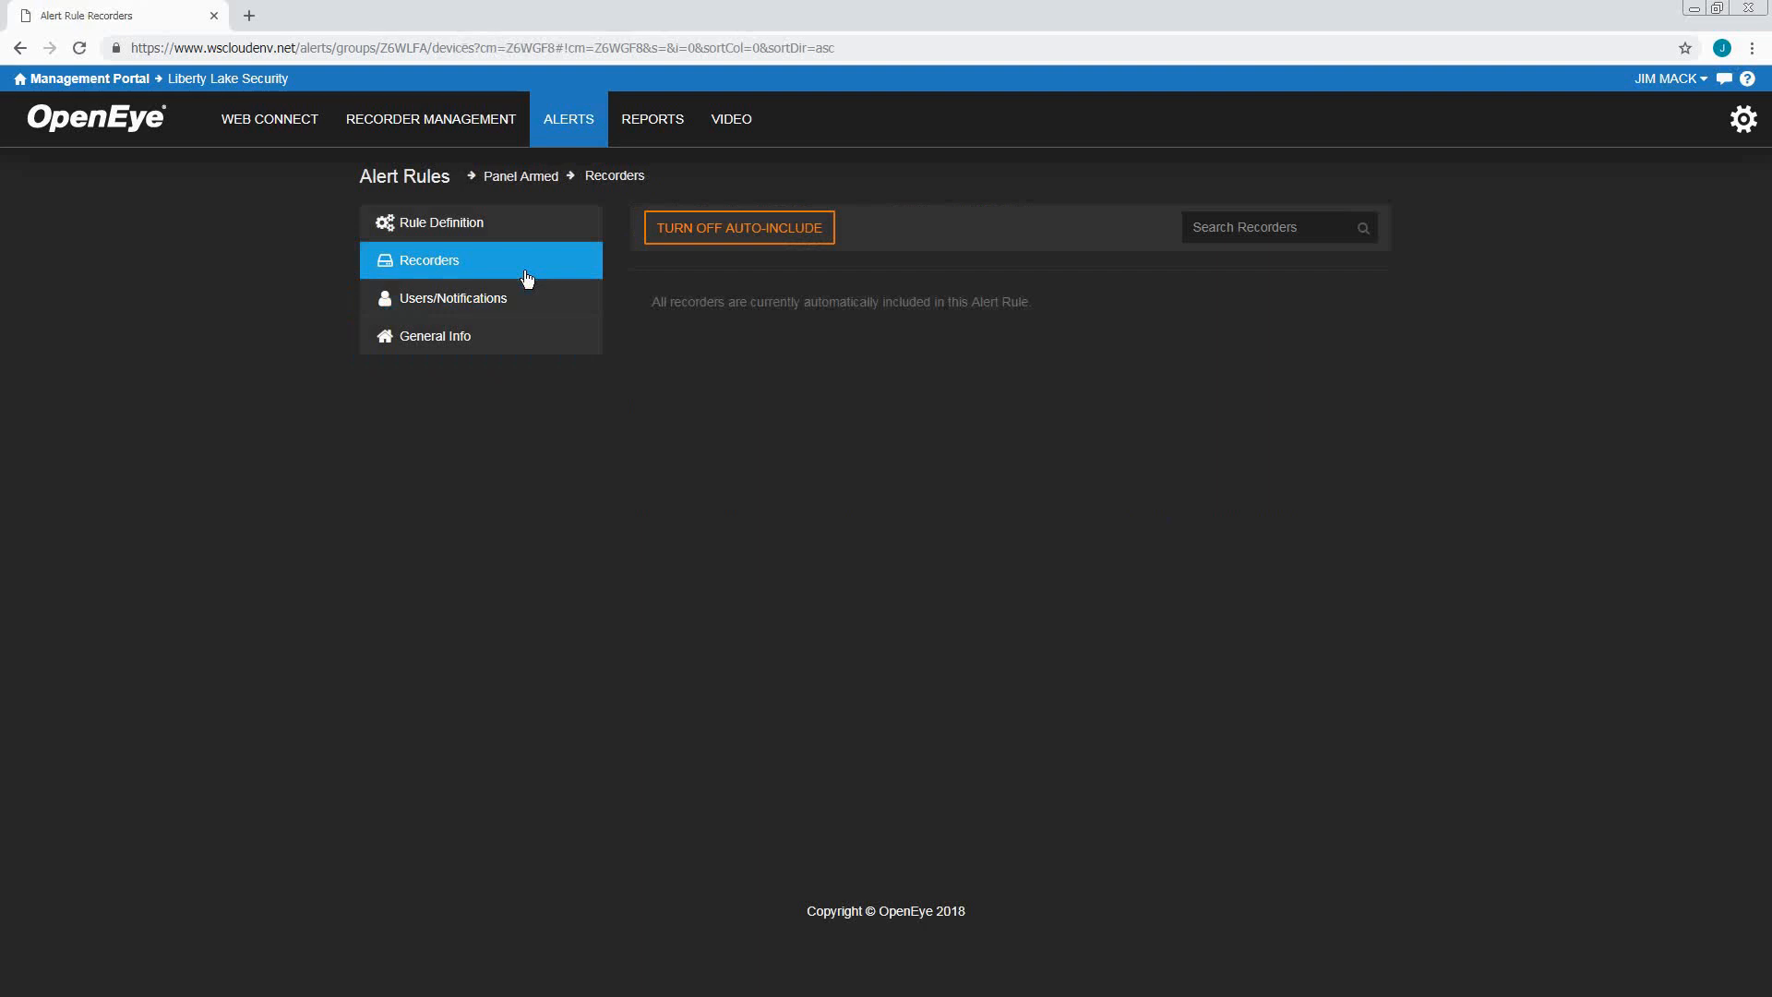
click(523, 237)
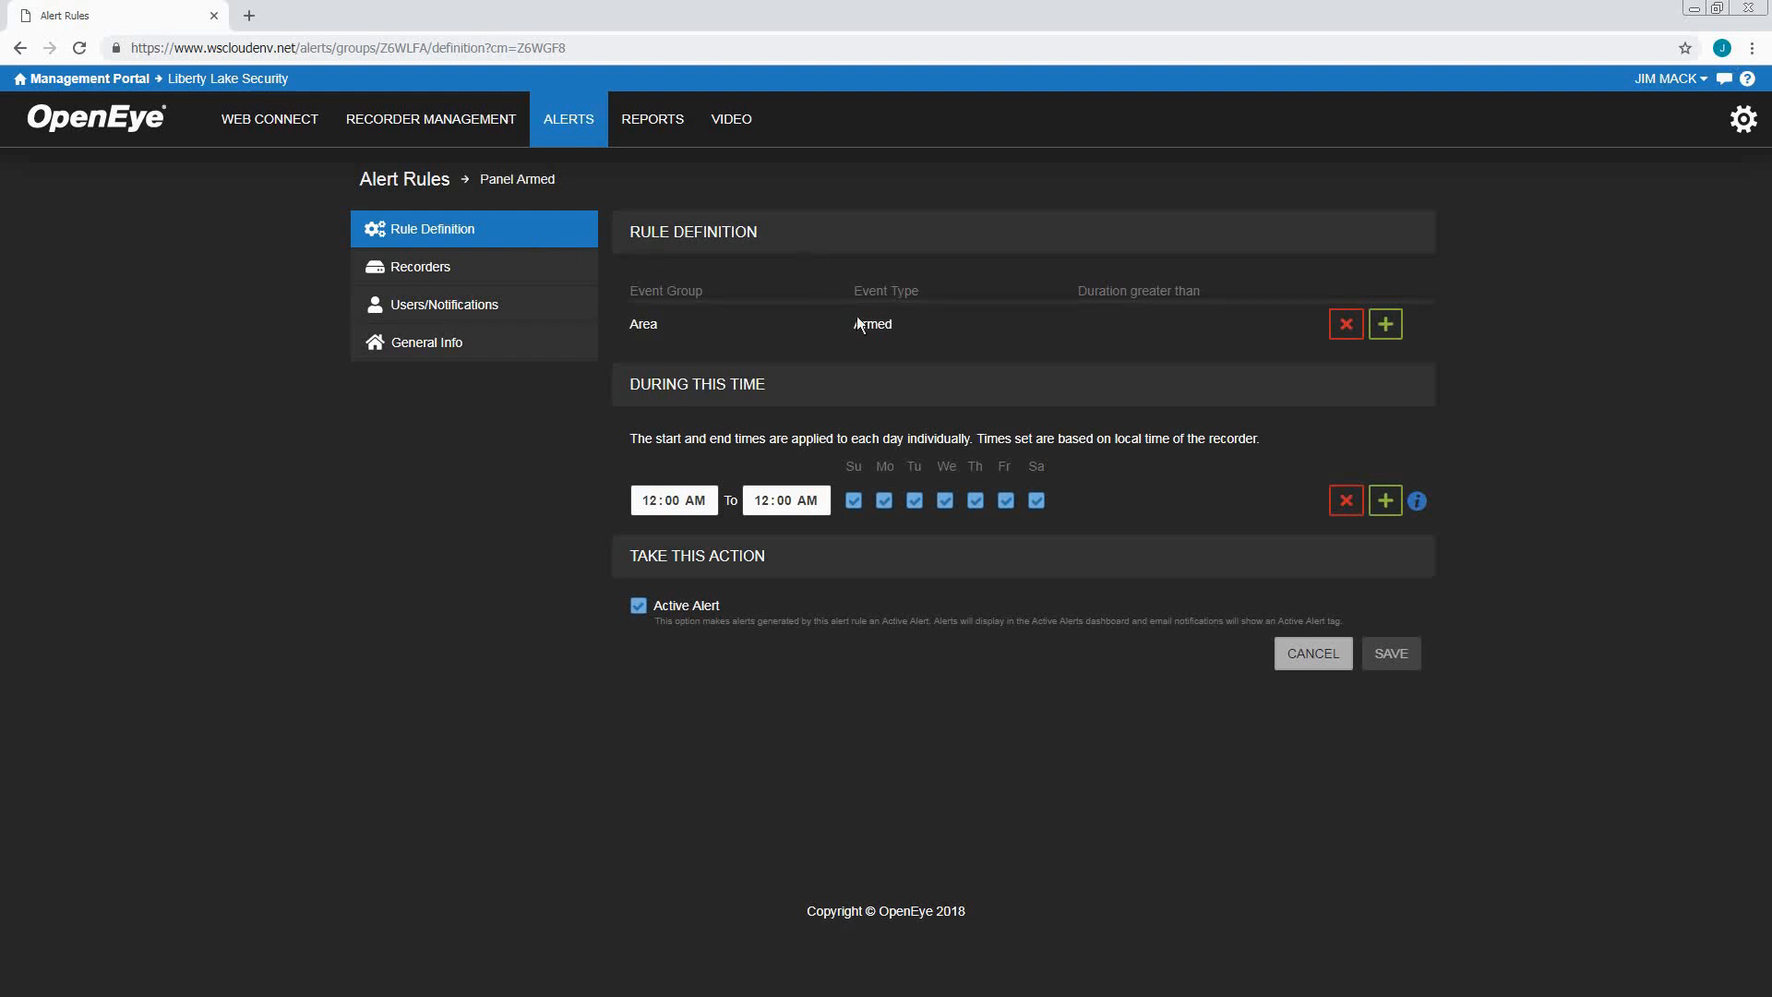
Add a second event condition, Area / Disarmed, and save the rule
click(1386, 325)
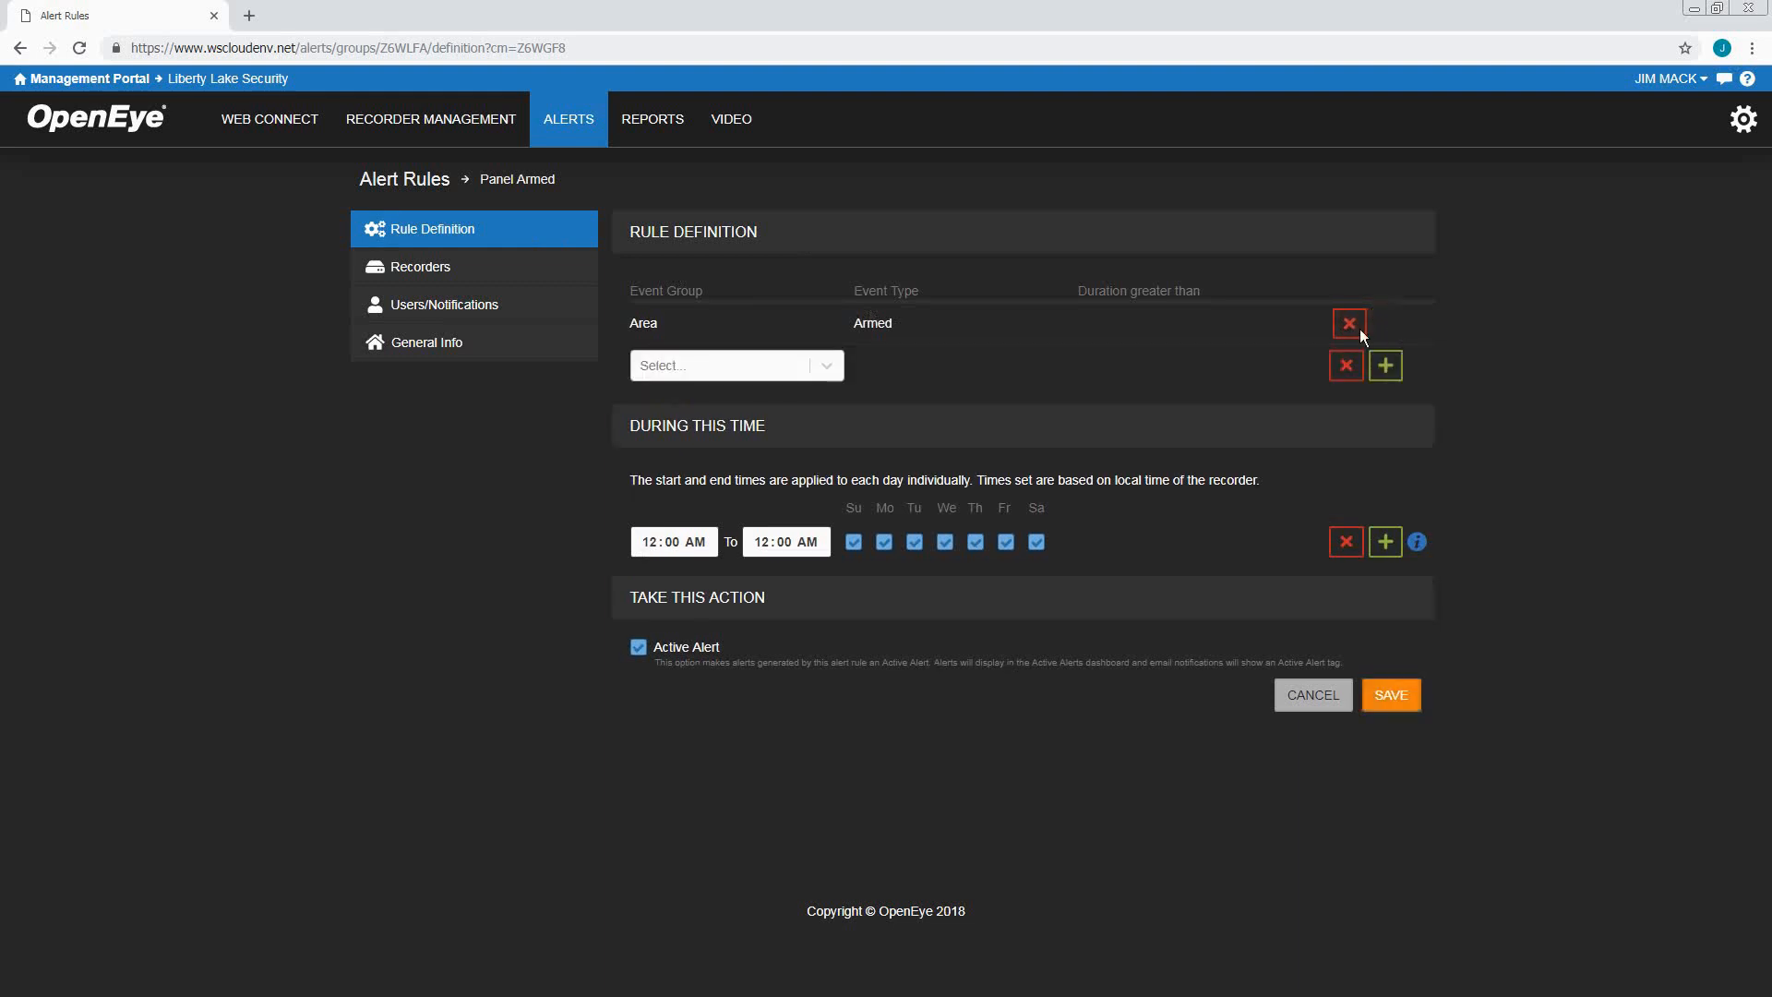
click(832, 368)
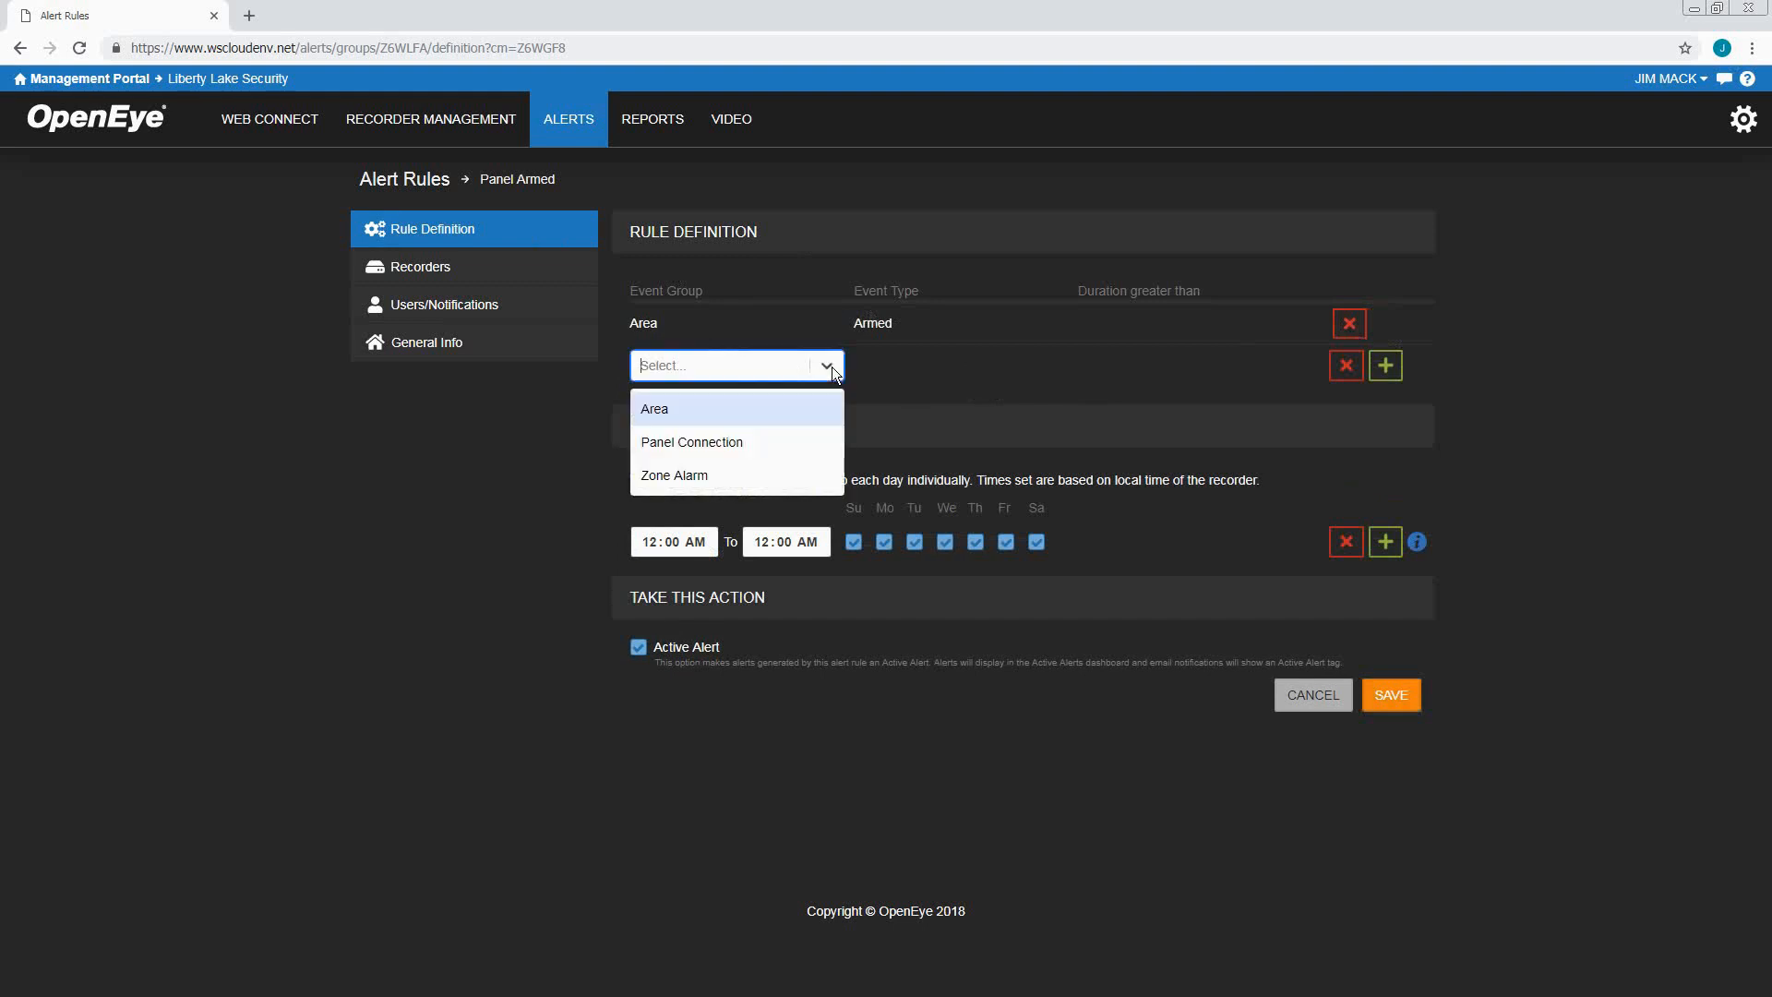
click(672, 410)
click(932, 369)
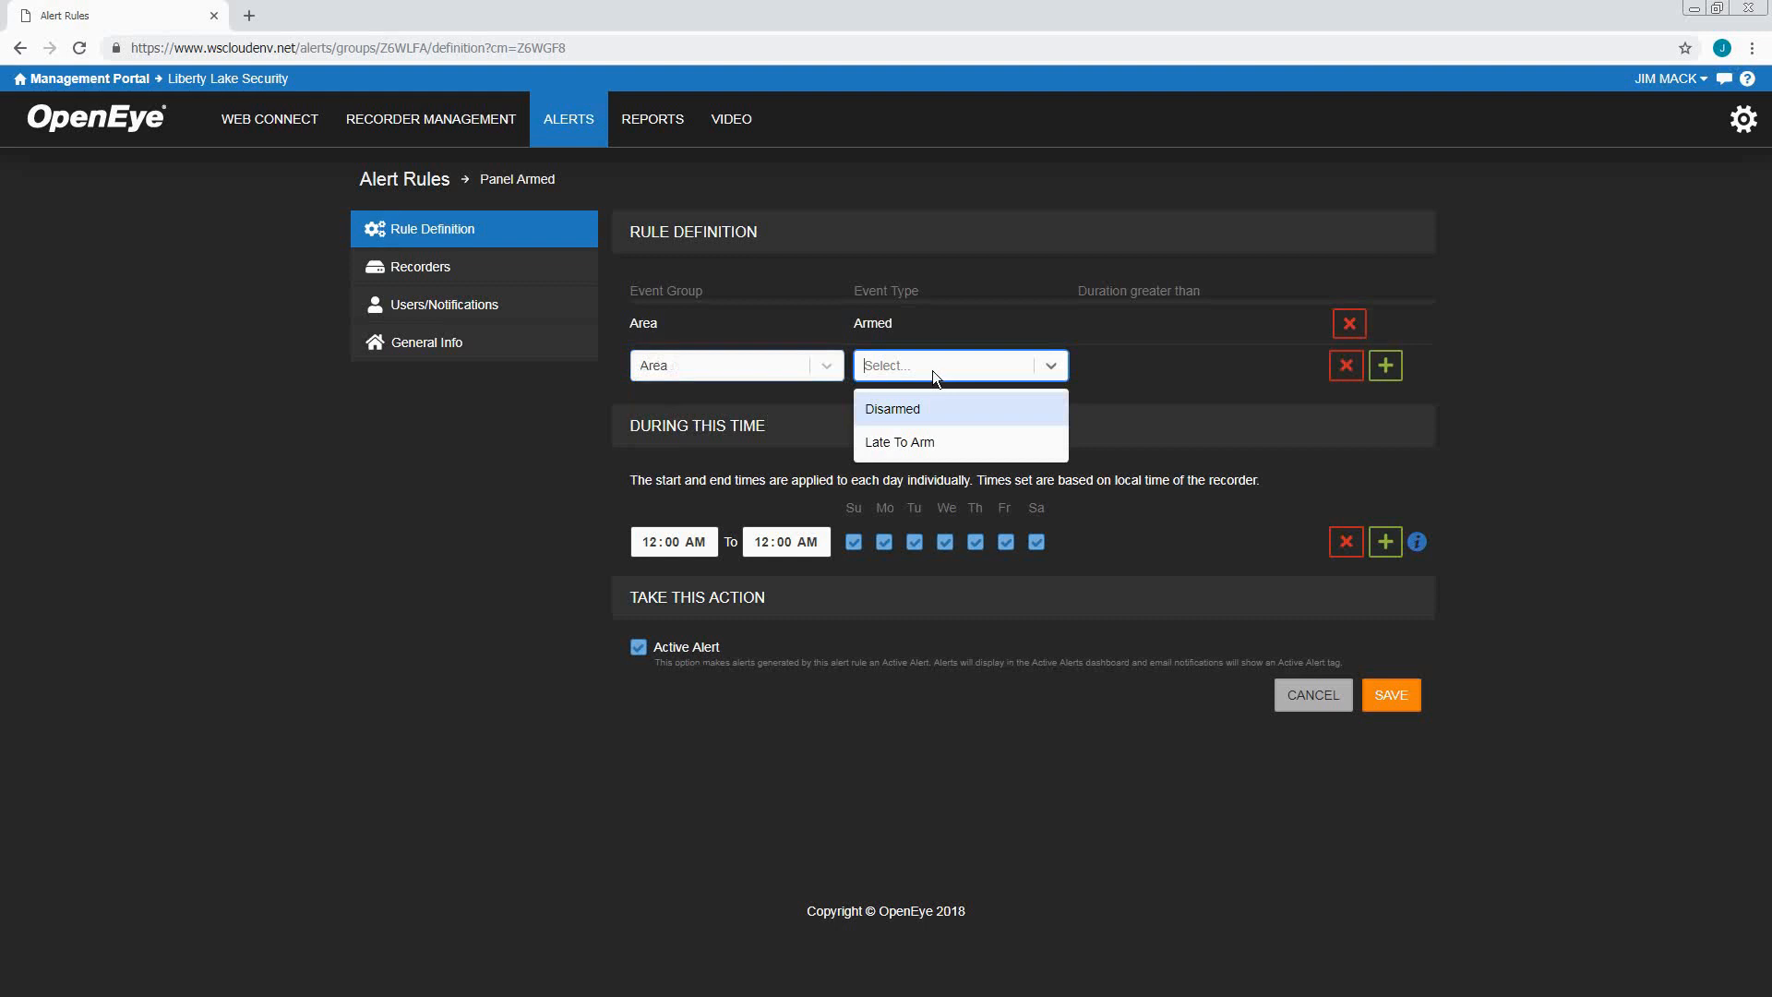
click(922, 411)
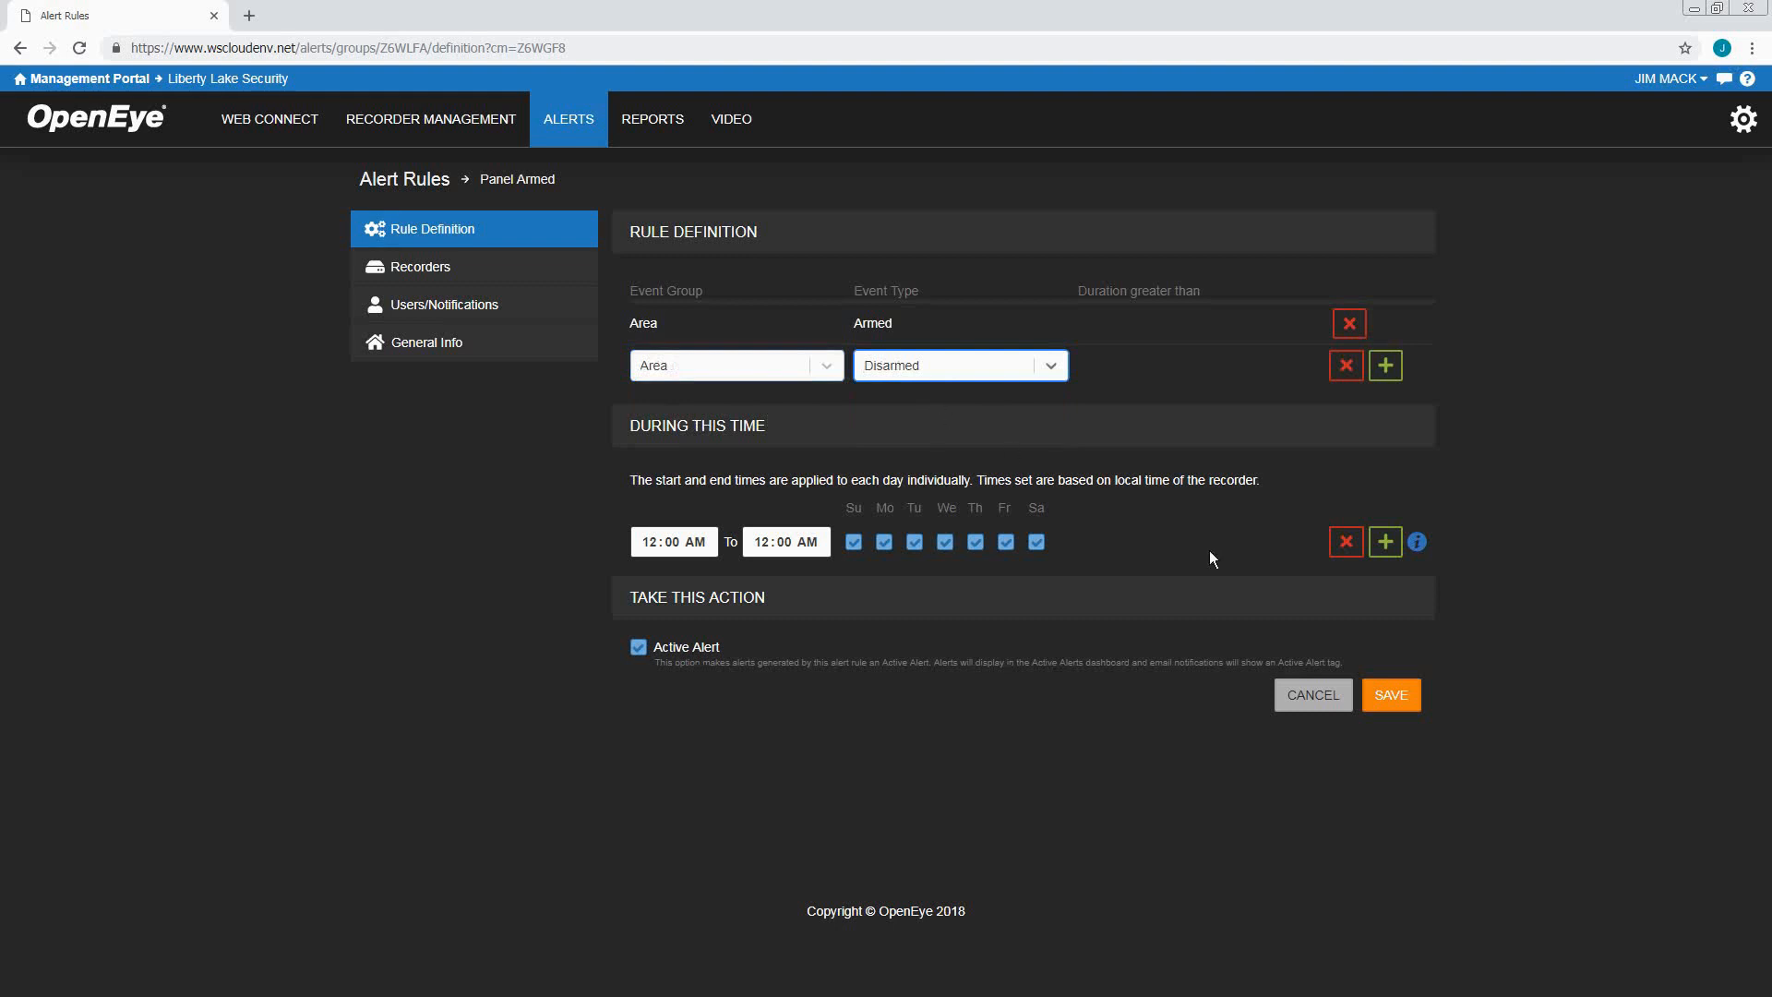
click(1418, 703)
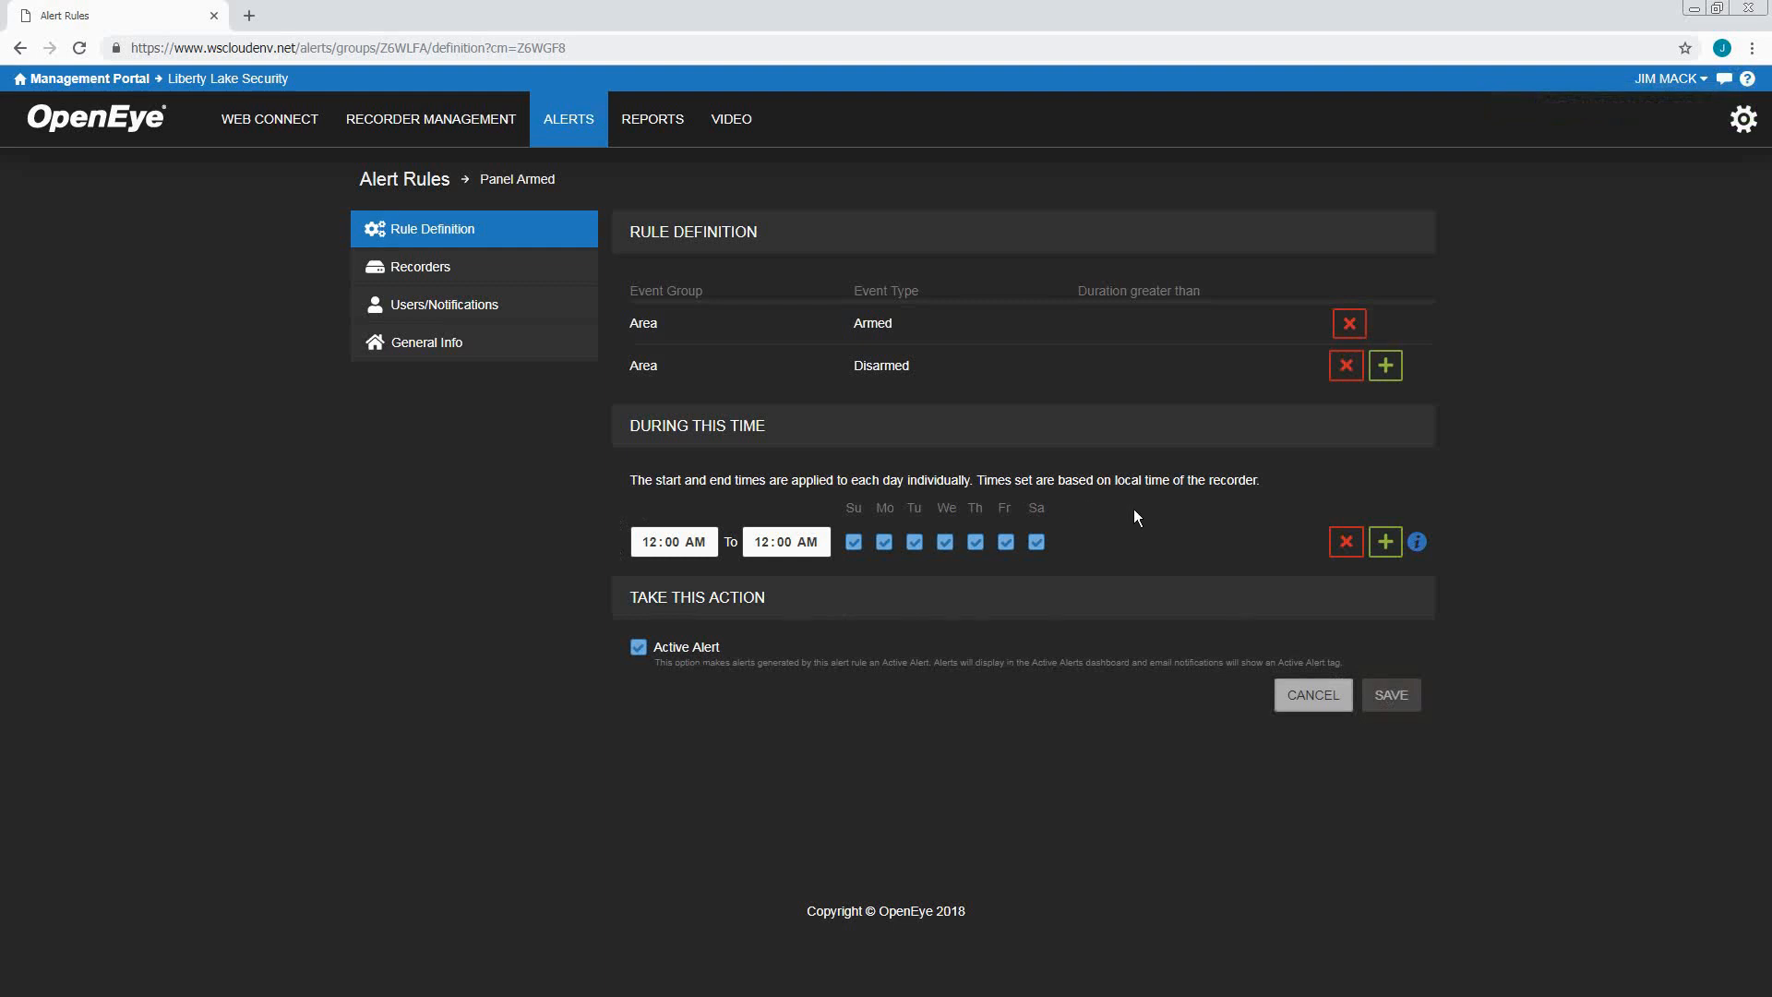
Add a second schedule range from 02:00 PM to 06:00 PM and save it
click(1384, 544)
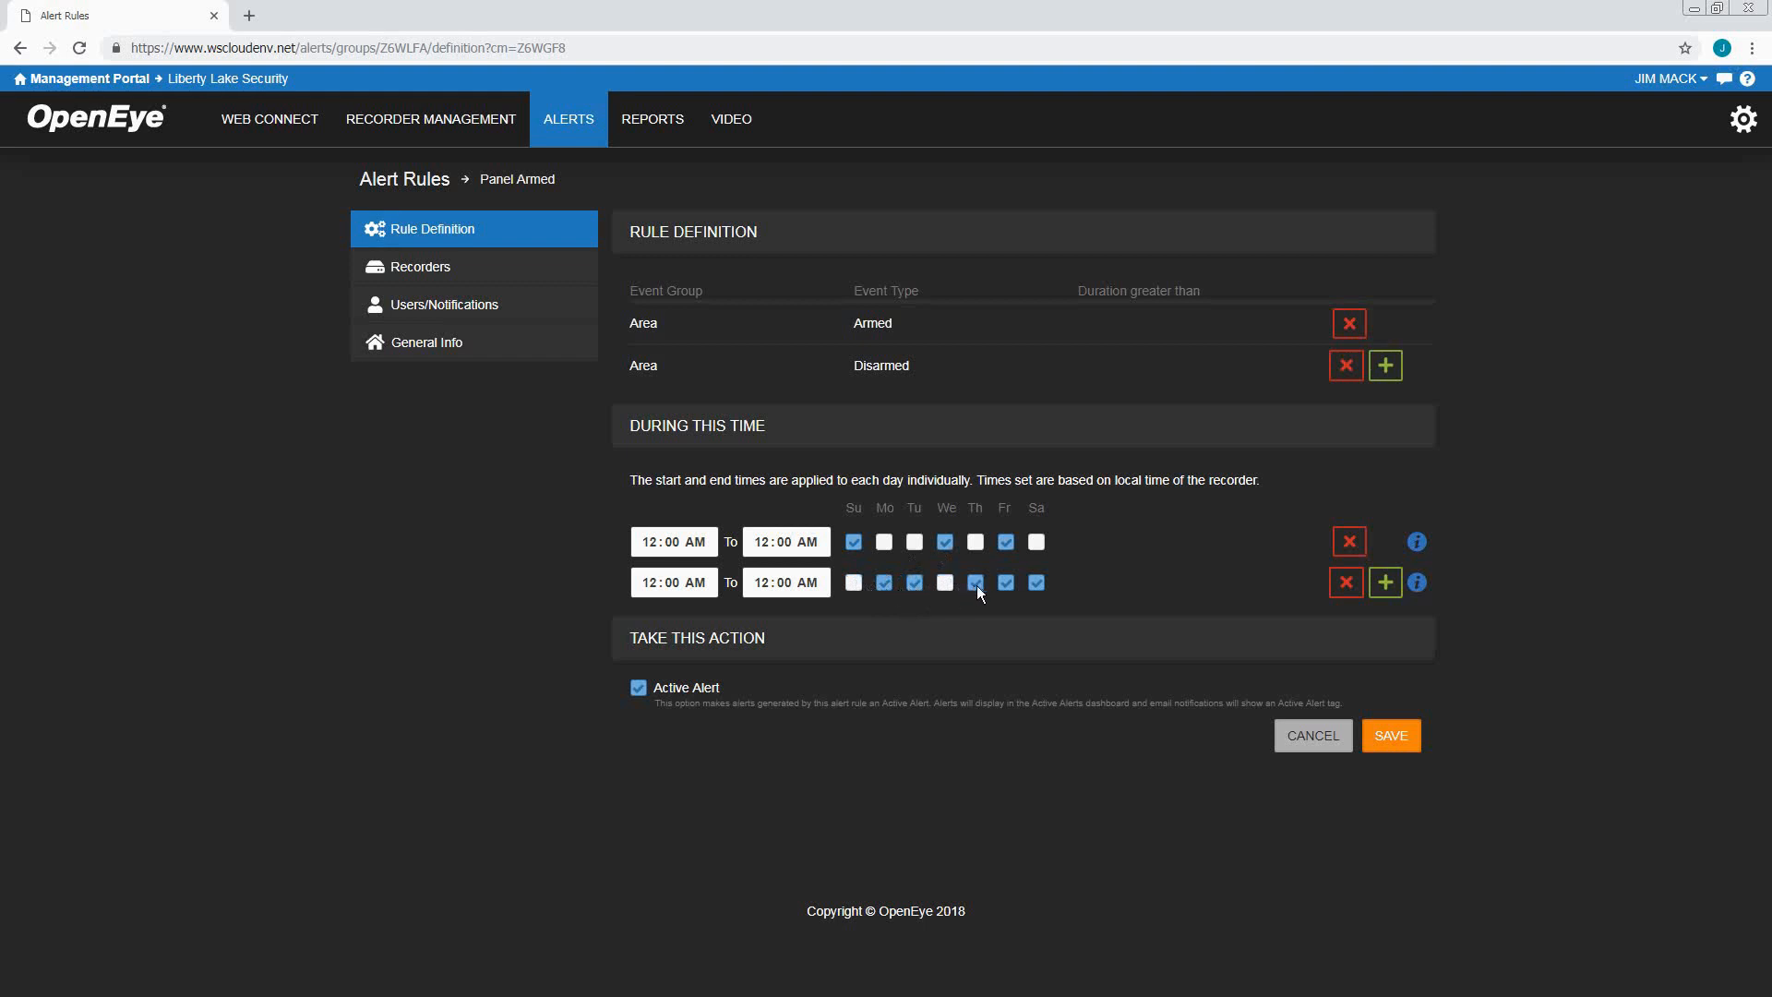
click(652, 585)
text(2)
click(702, 584)
text(P)
click(765, 583)
text(6)
click(808, 583)
text(P)
click(1110, 602)
click(1392, 742)
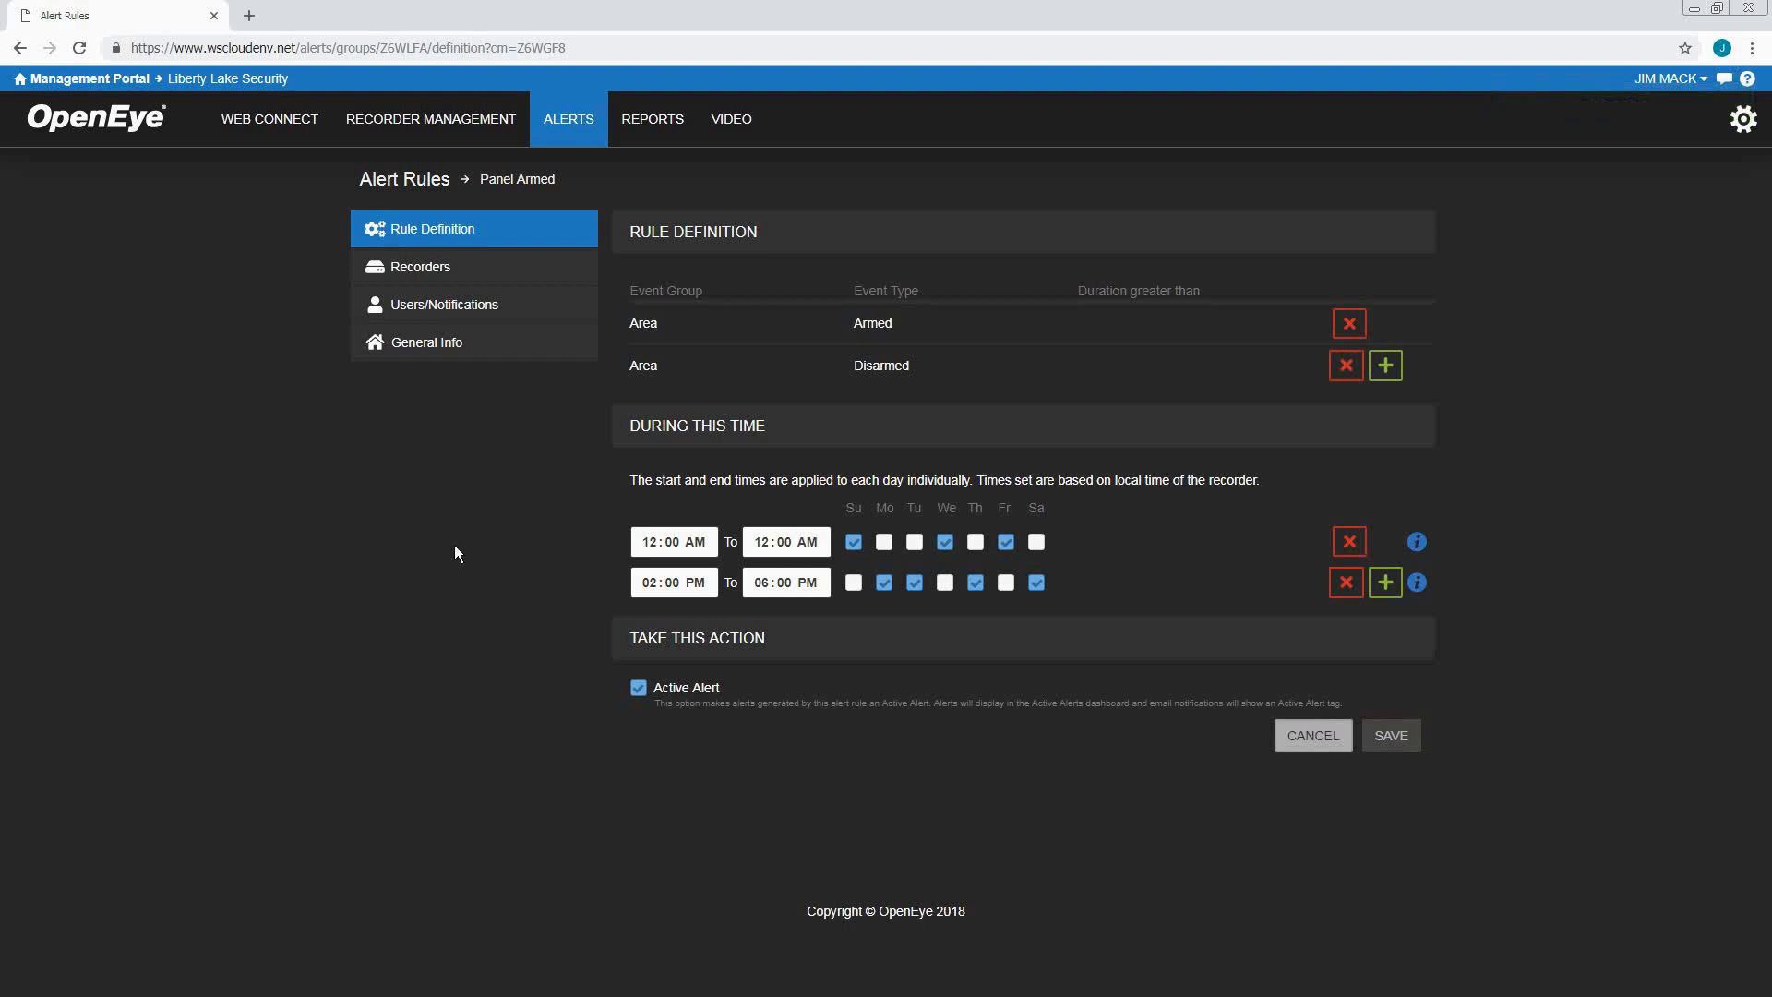
click(391, 186)
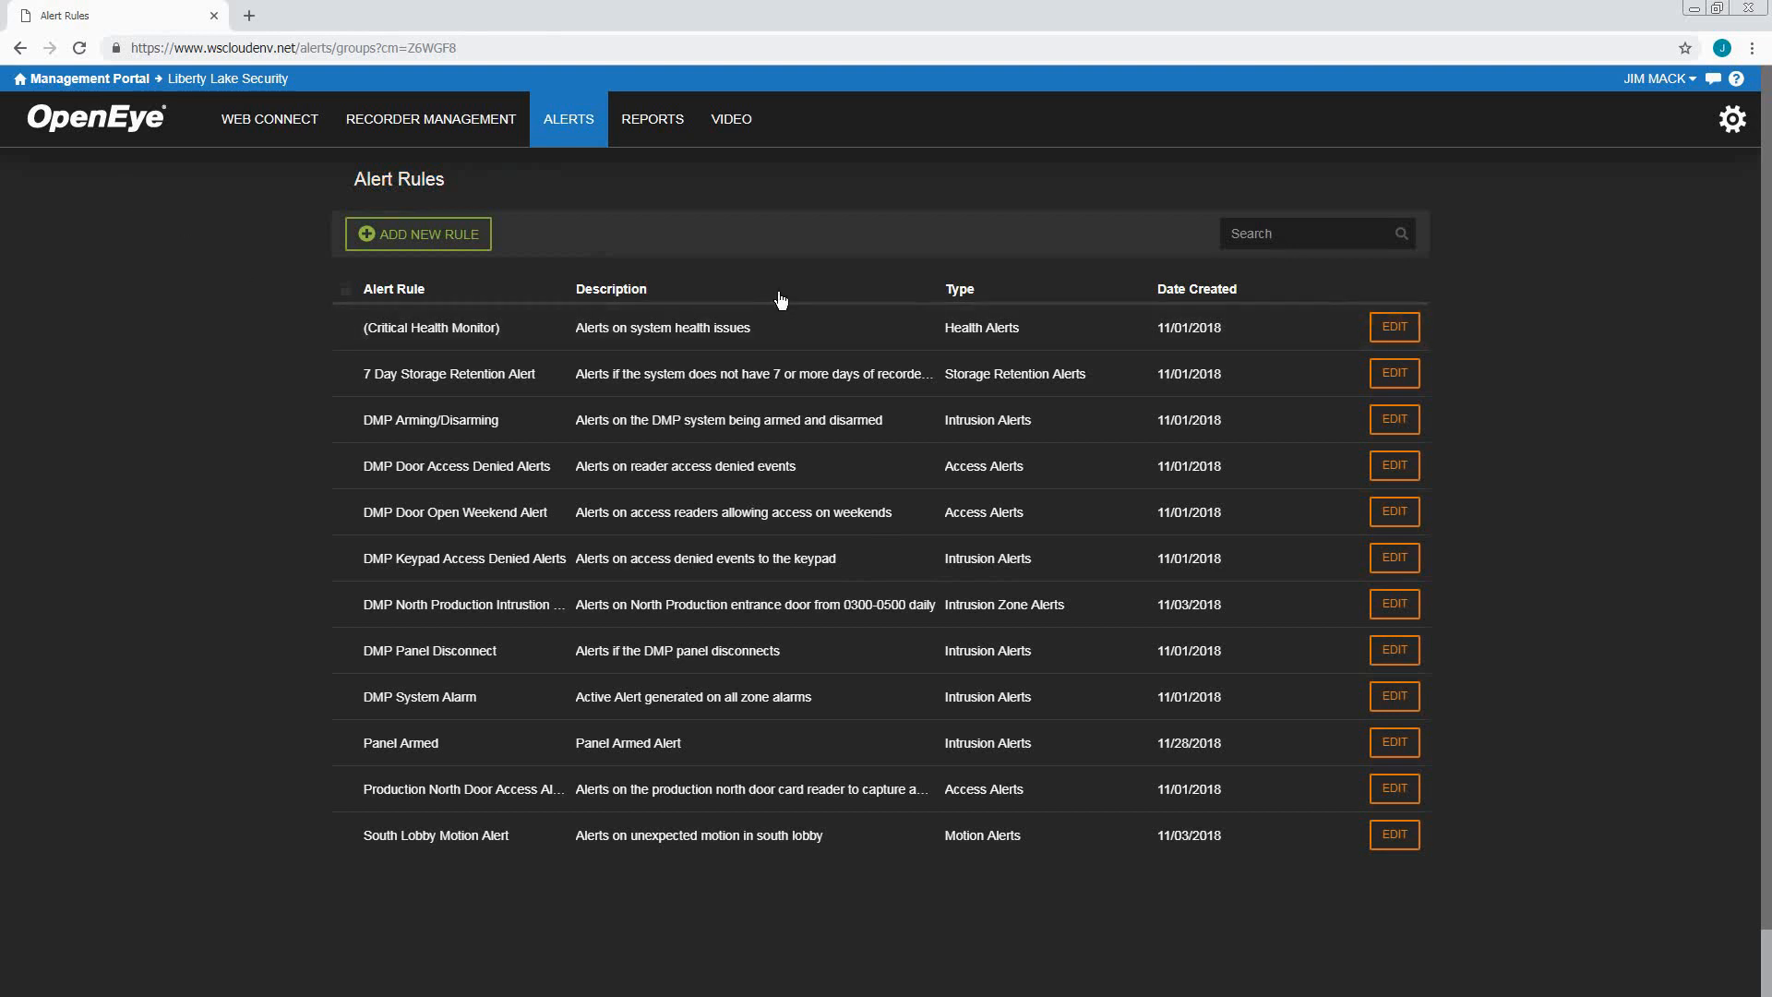
Sort the Alert Rules table by its Type column
click(961, 290)
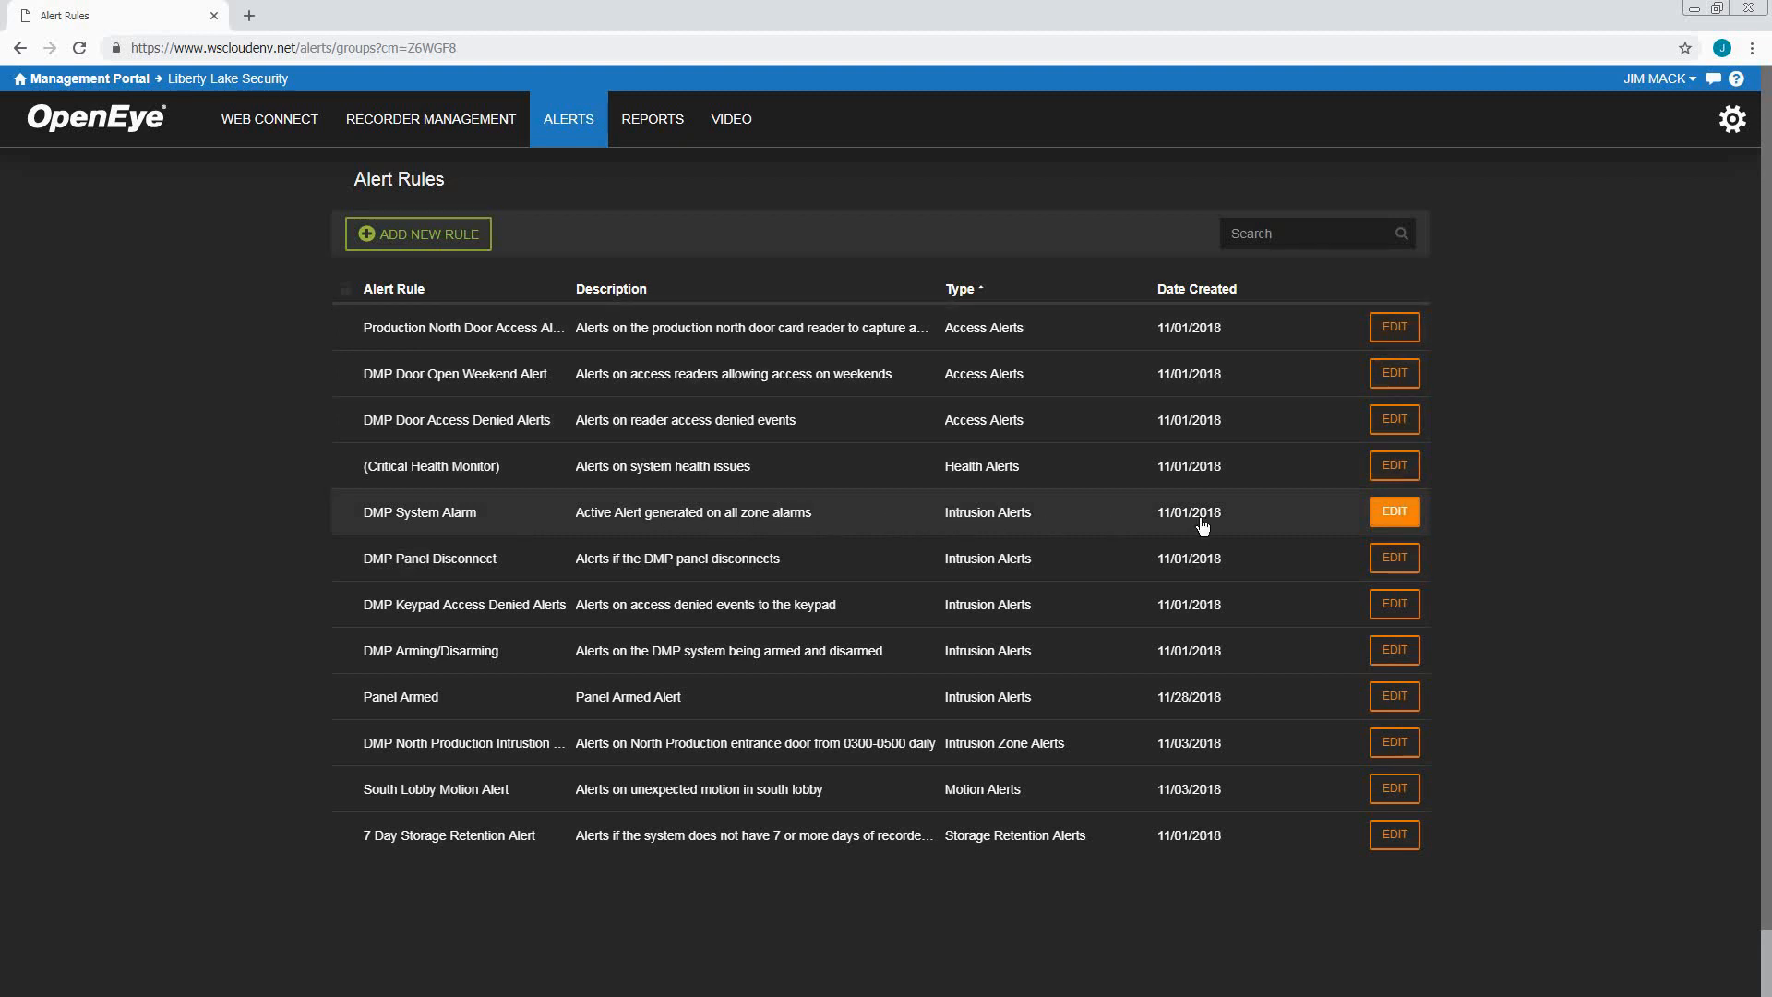
click(1394, 513)
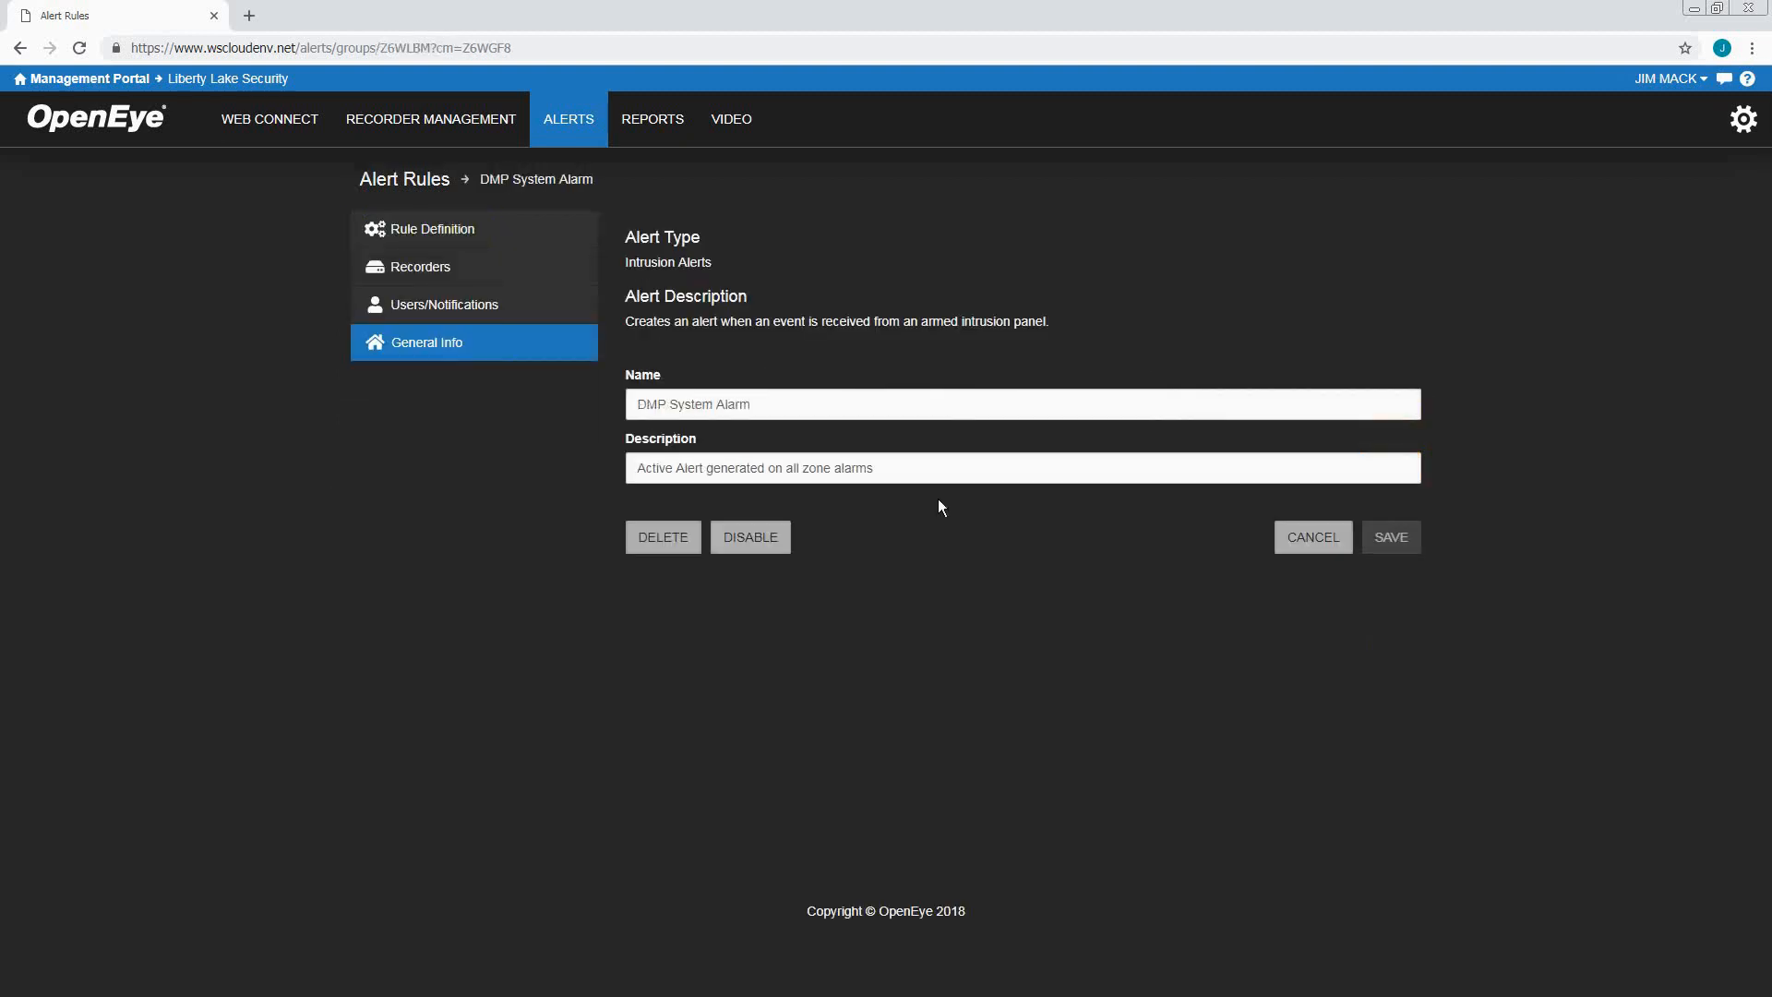
click(533, 317)
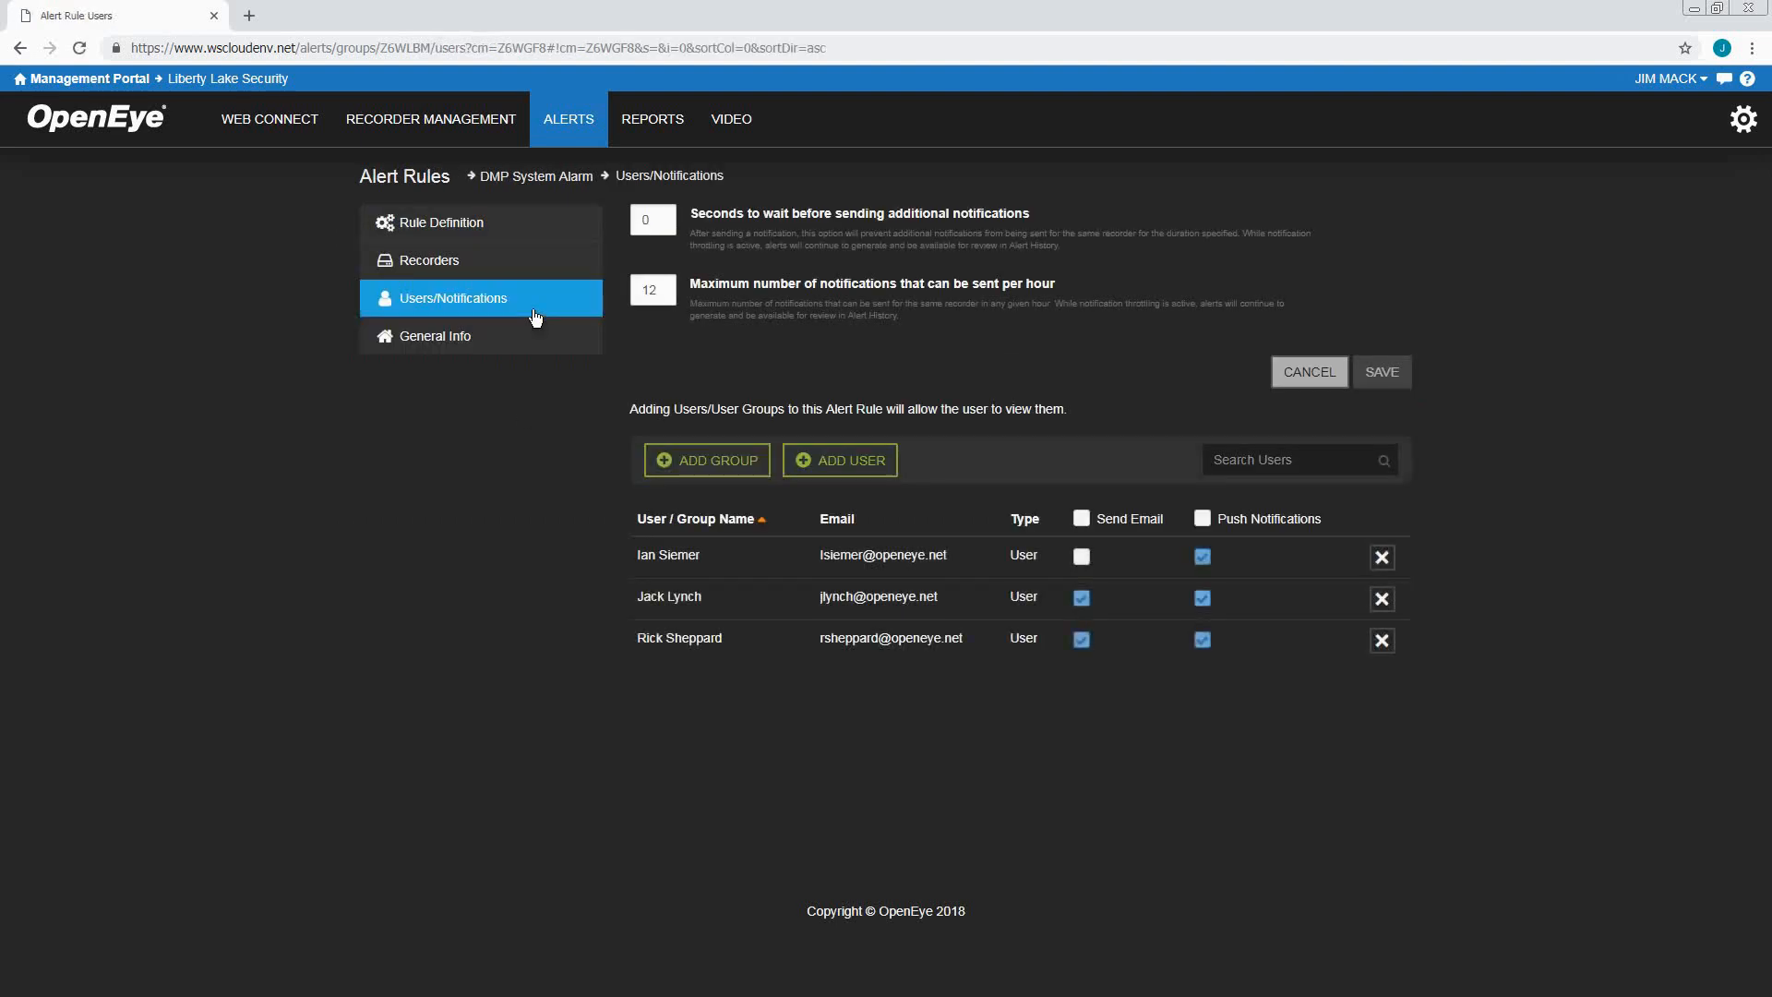
click(542, 276)
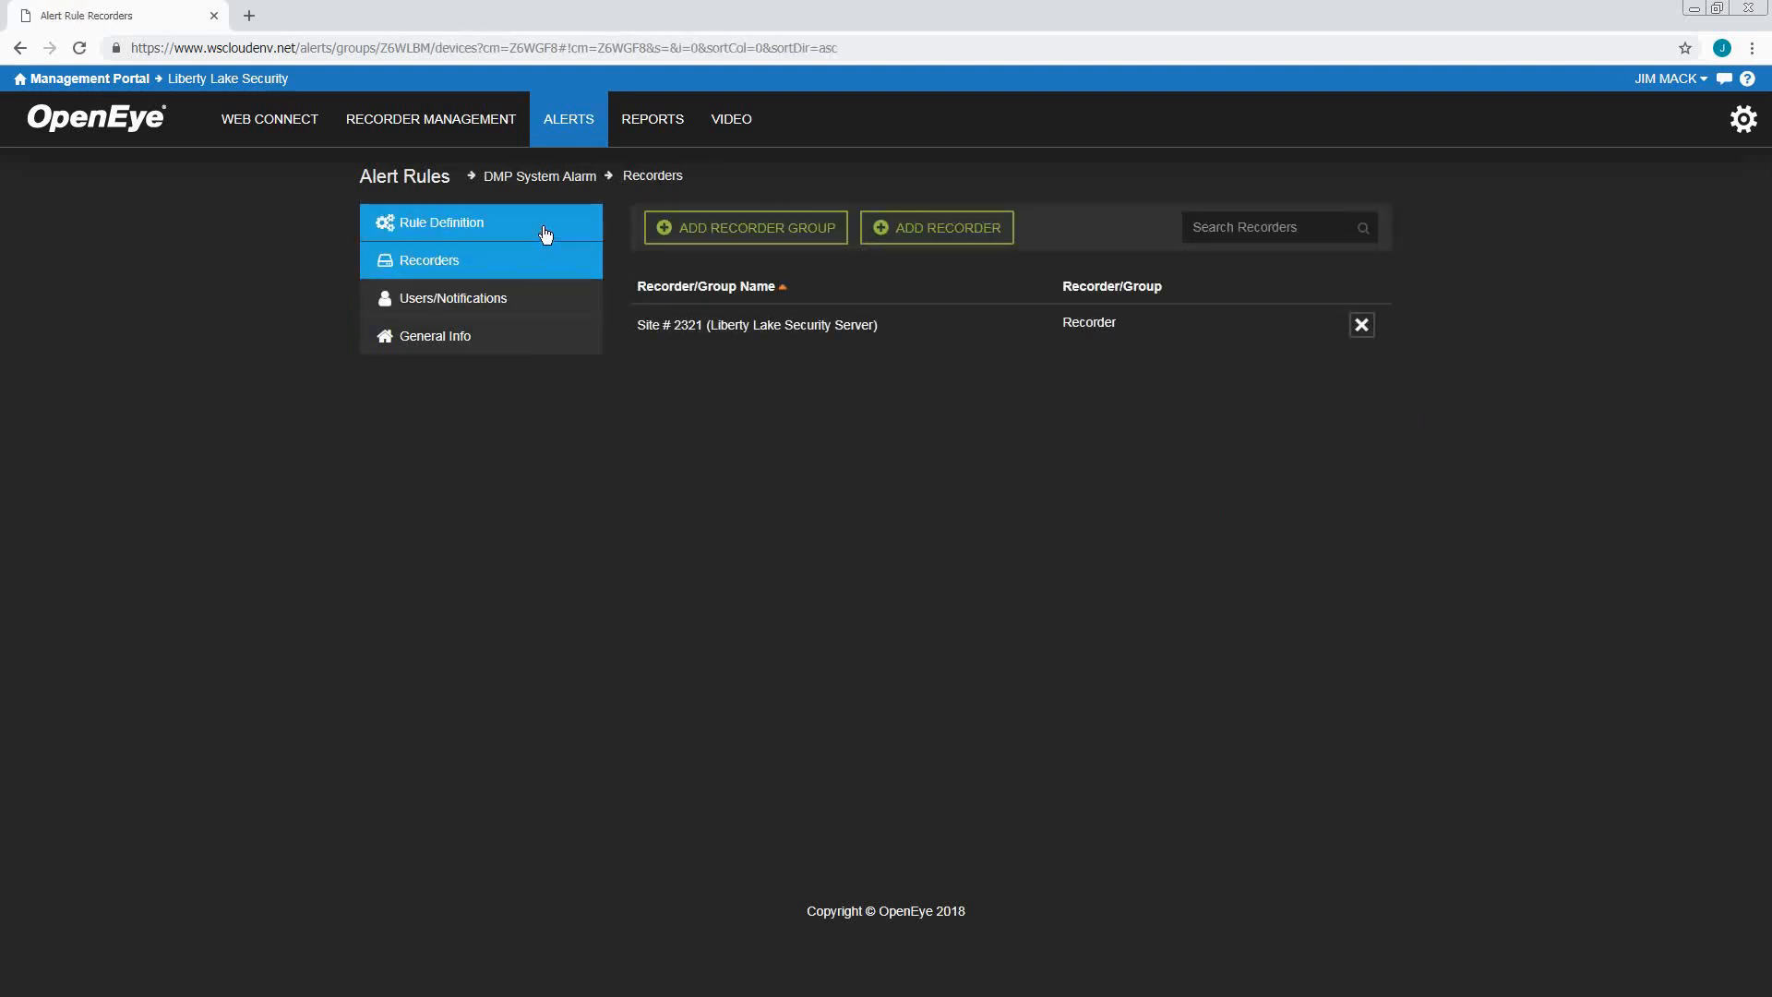
click(542, 228)
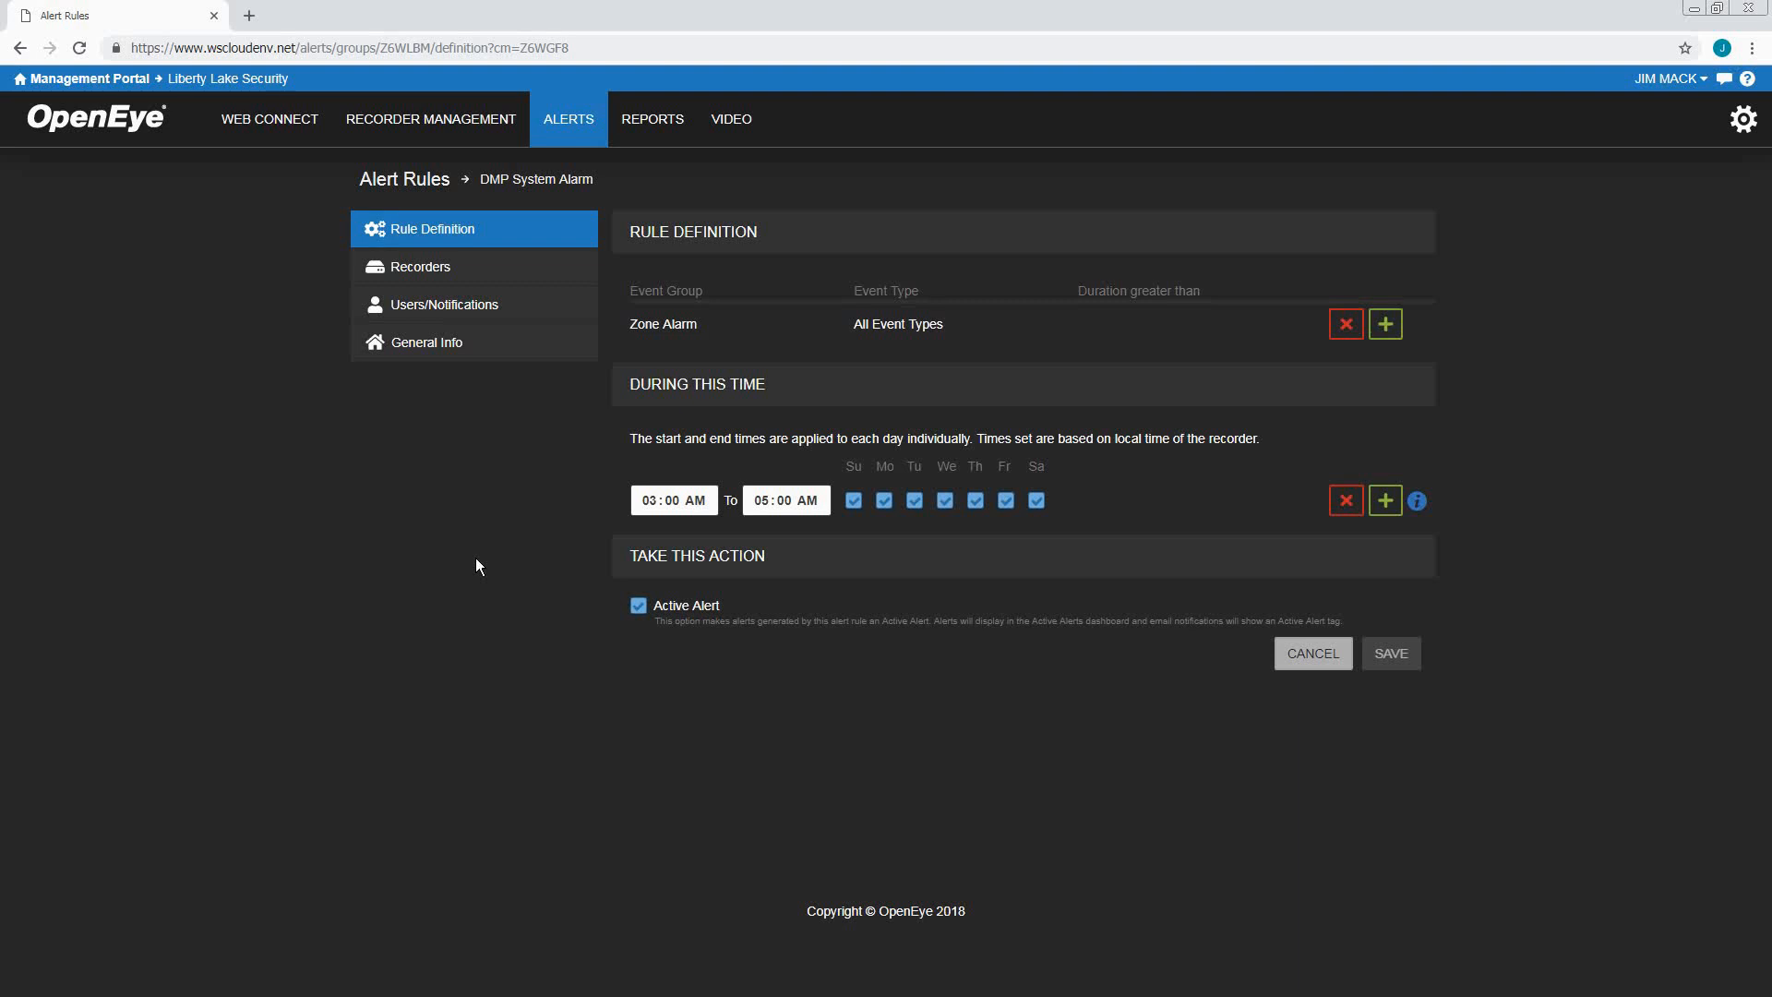
click(406, 184)
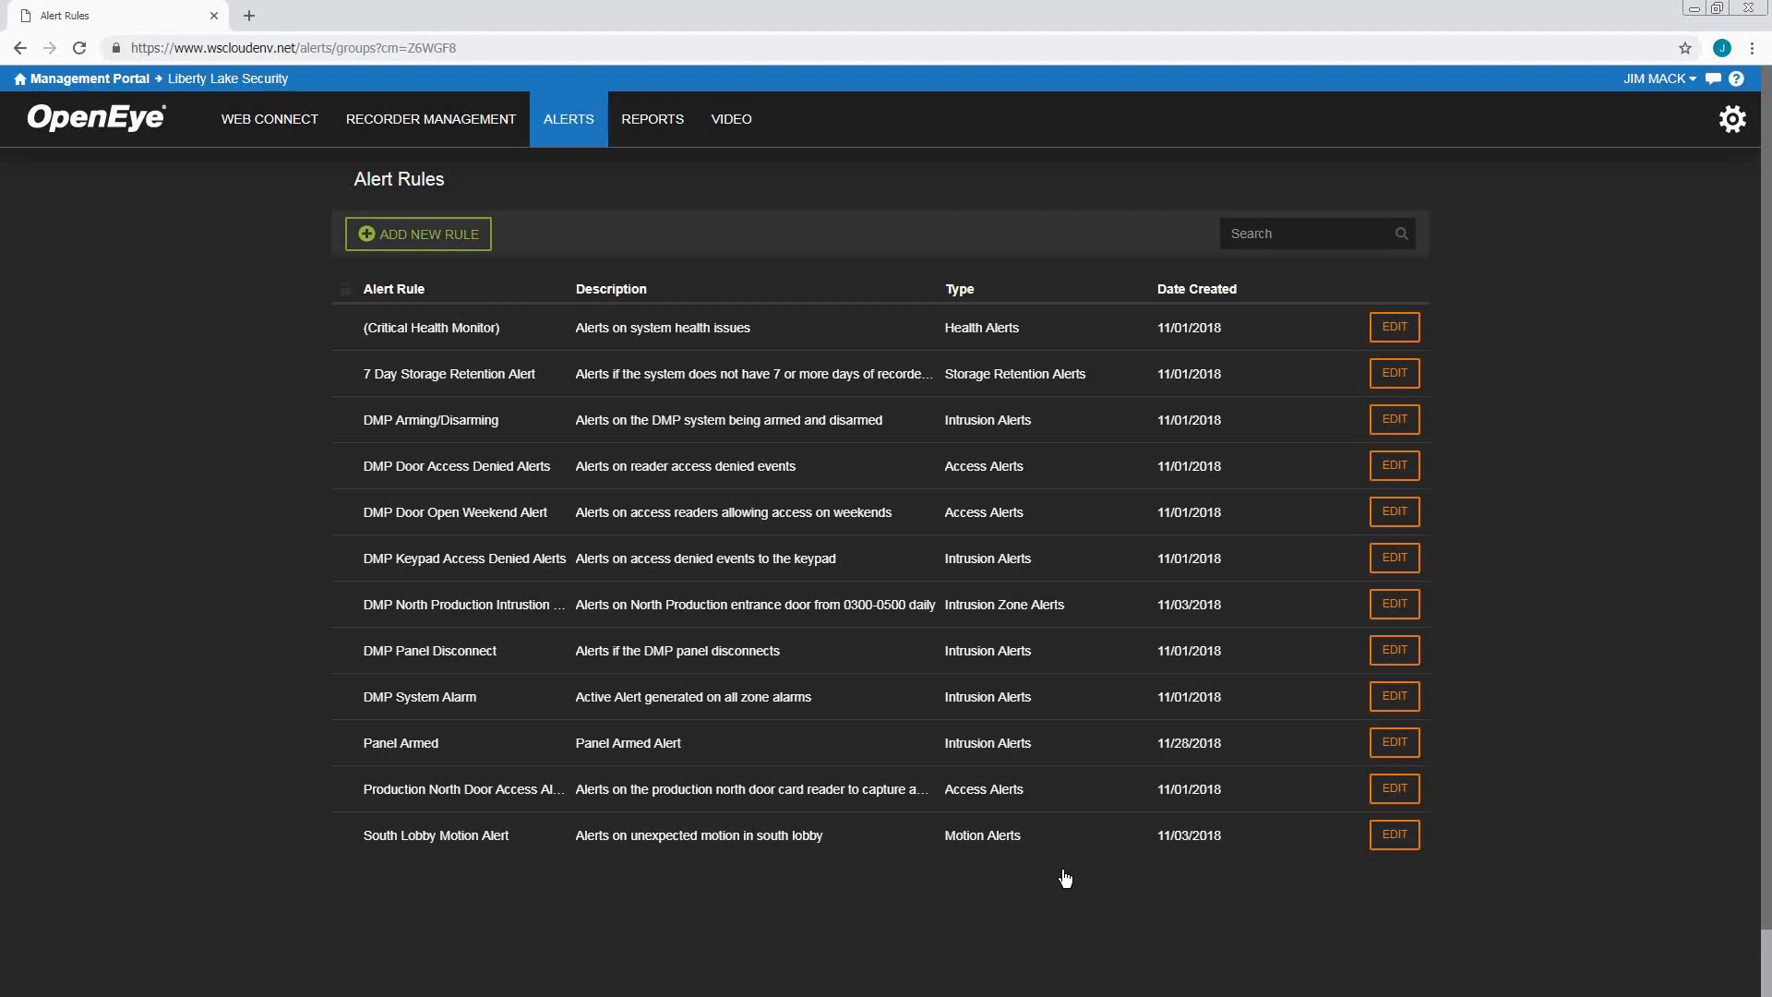
Edit South Lobby Motion Alert, viewing its notifications and cameras before its Rule Definition
click(1394, 835)
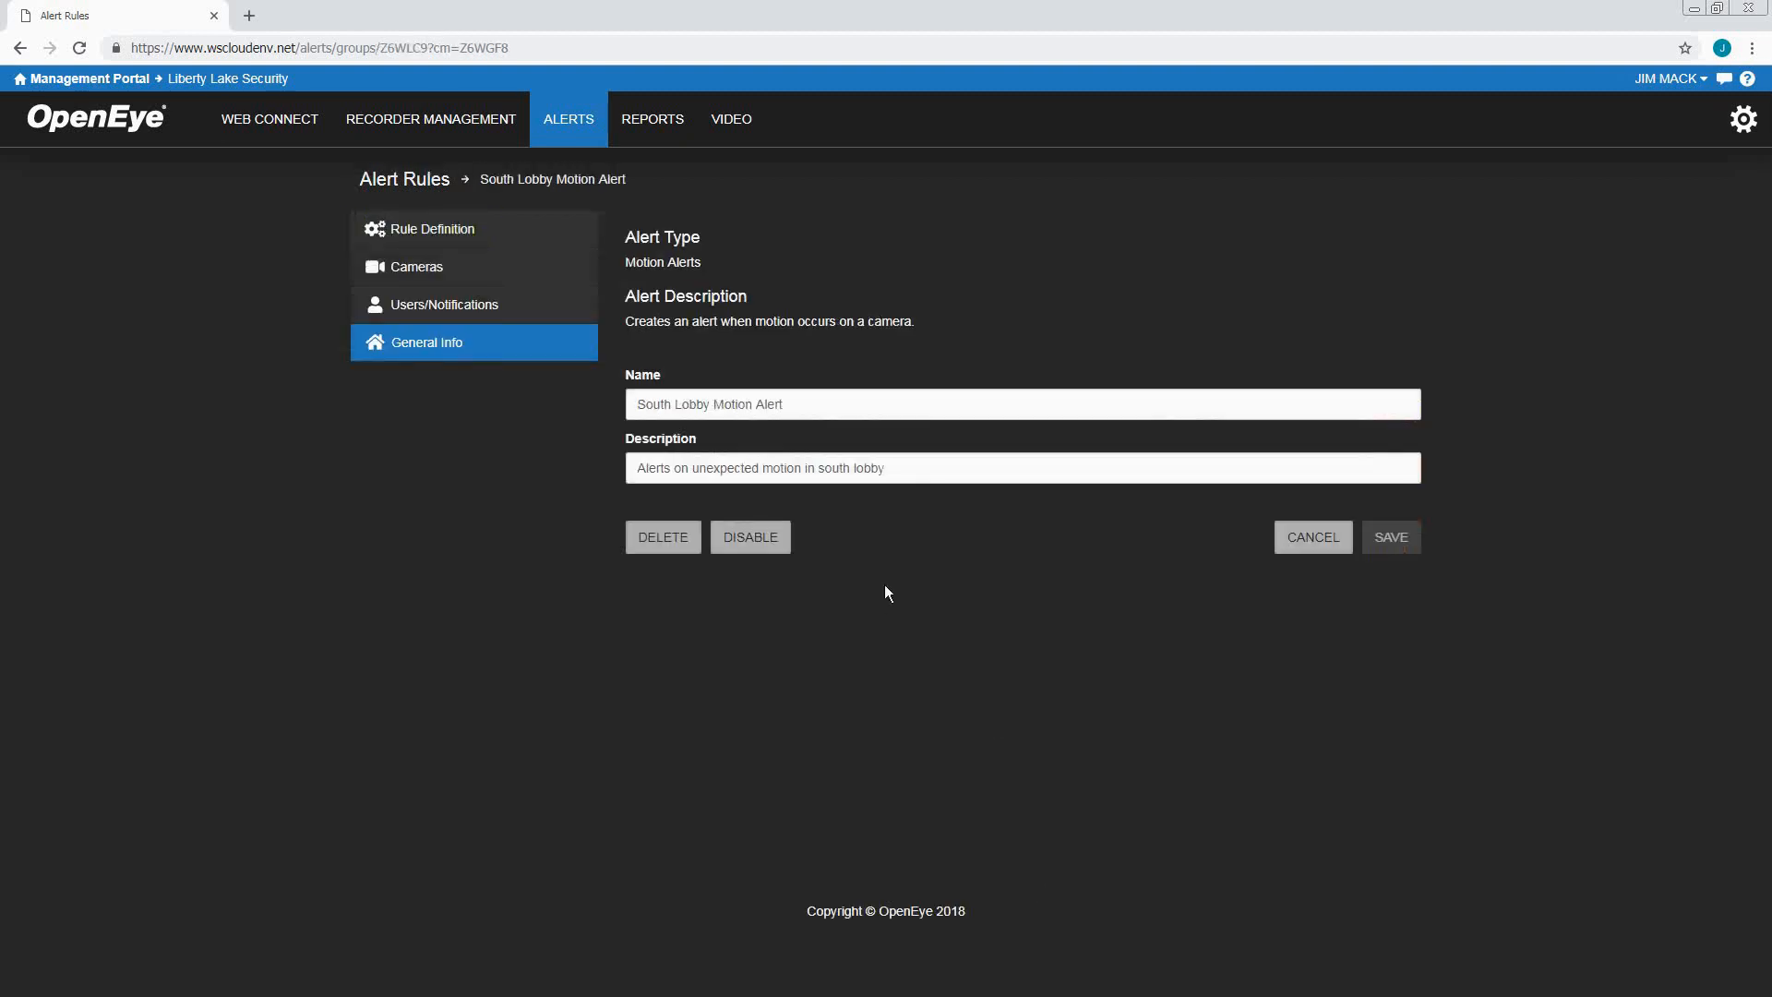
click(498, 312)
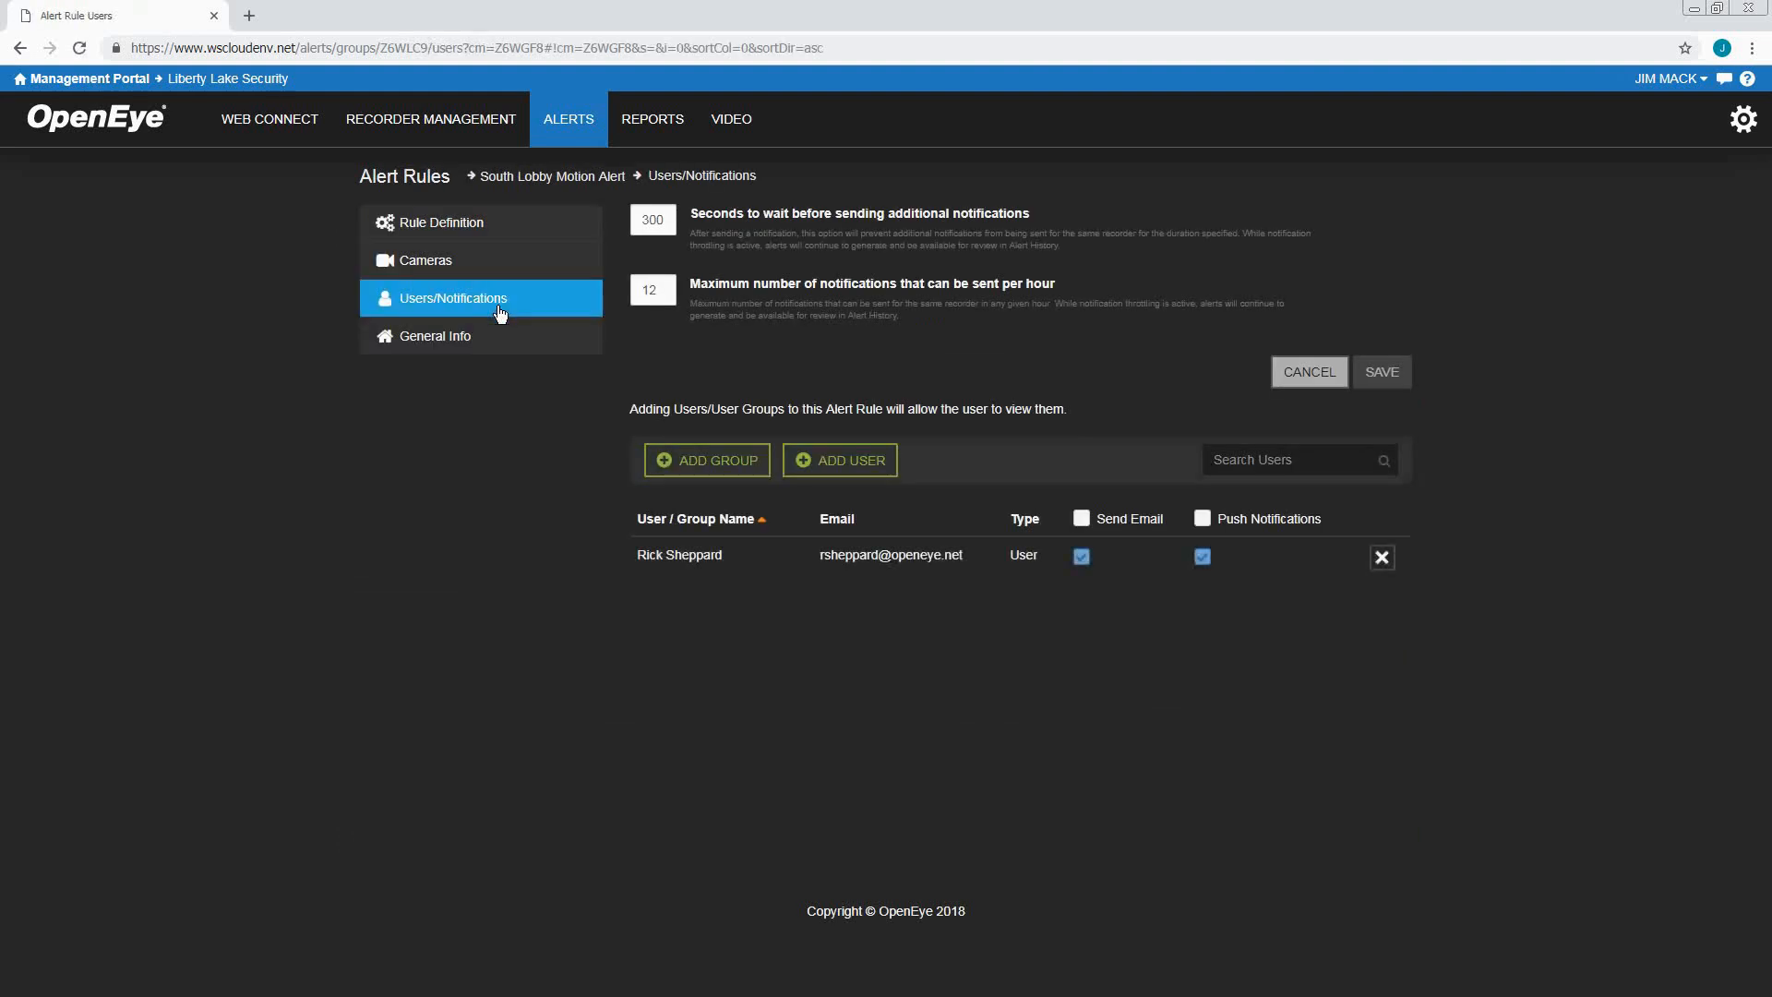
click(507, 274)
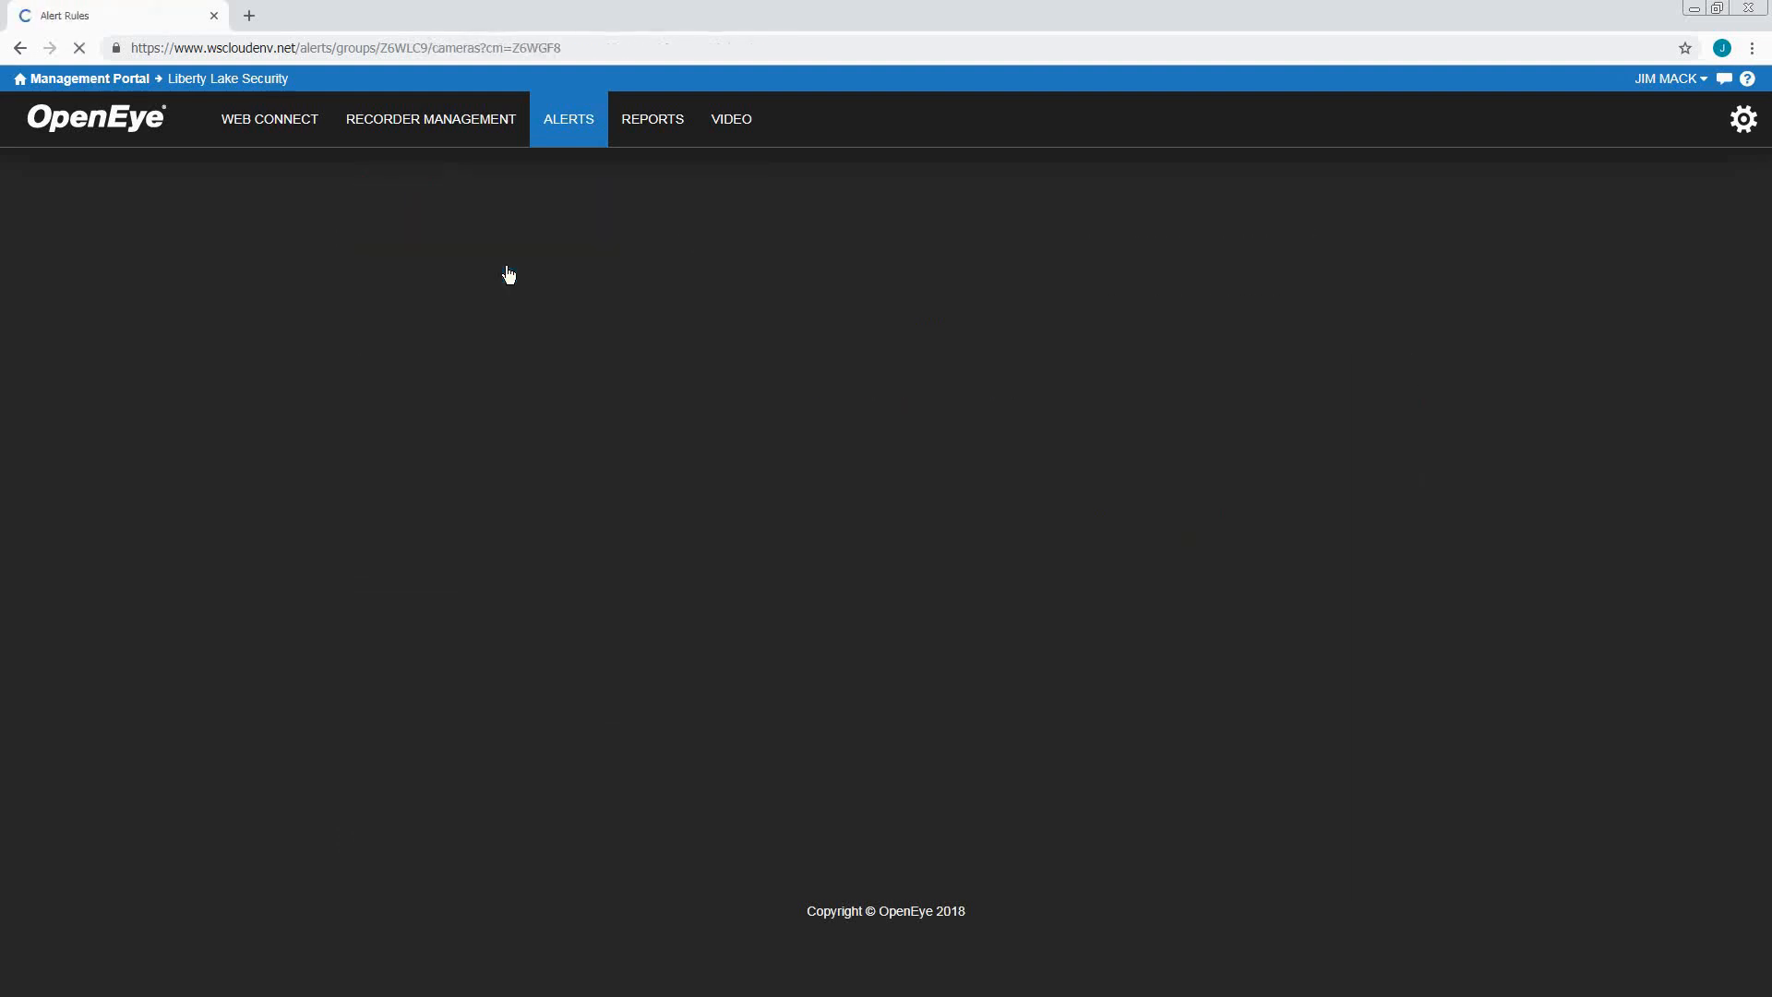
click(507, 237)
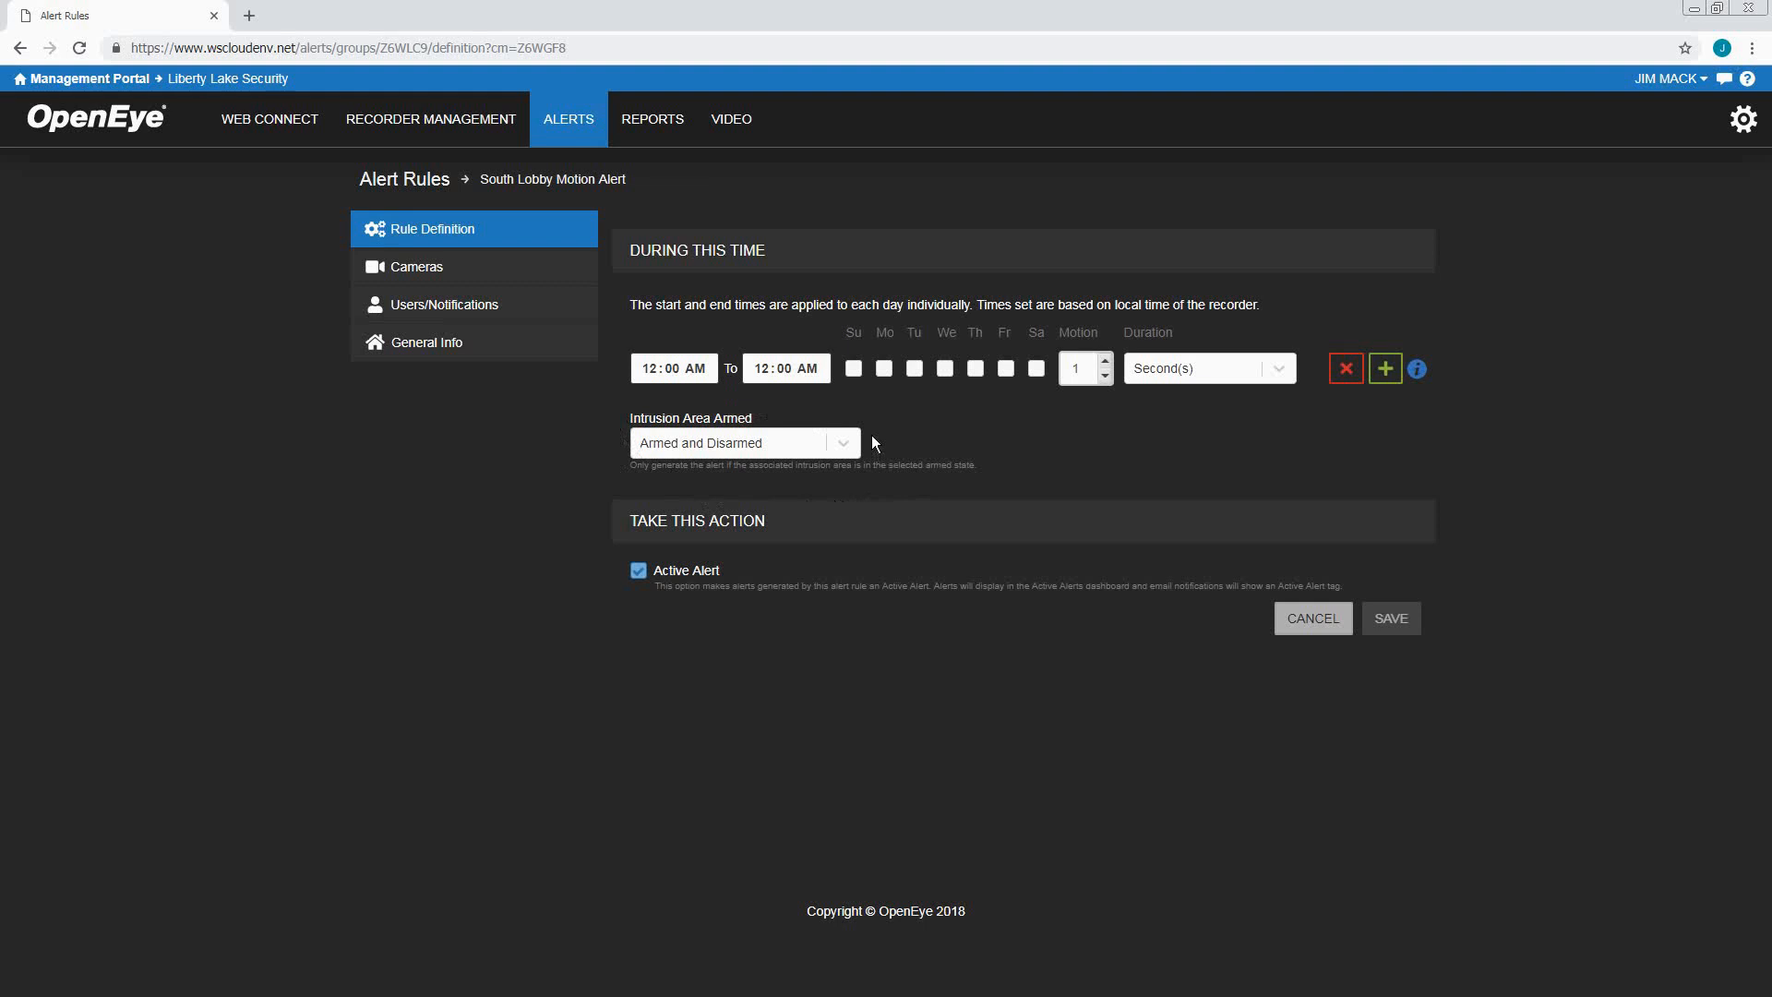
Change the Intrusion Area armed-state condition from Armed to Disarmed
click(847, 447)
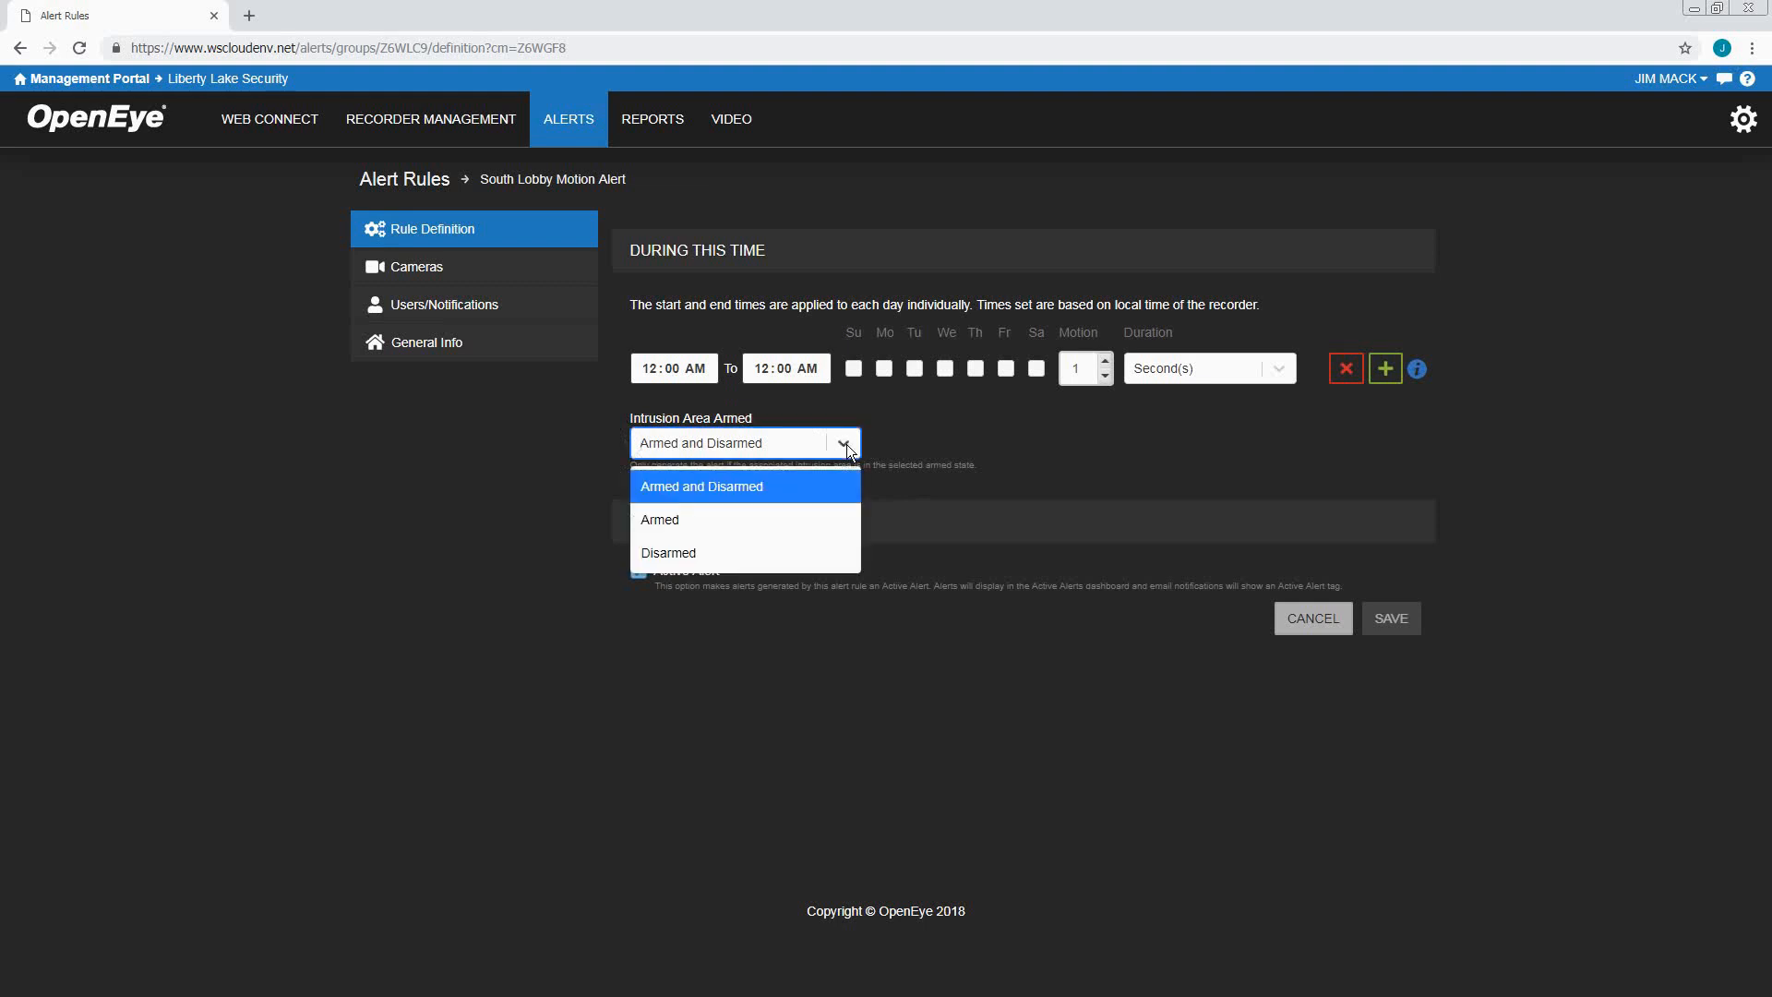
click(756, 522)
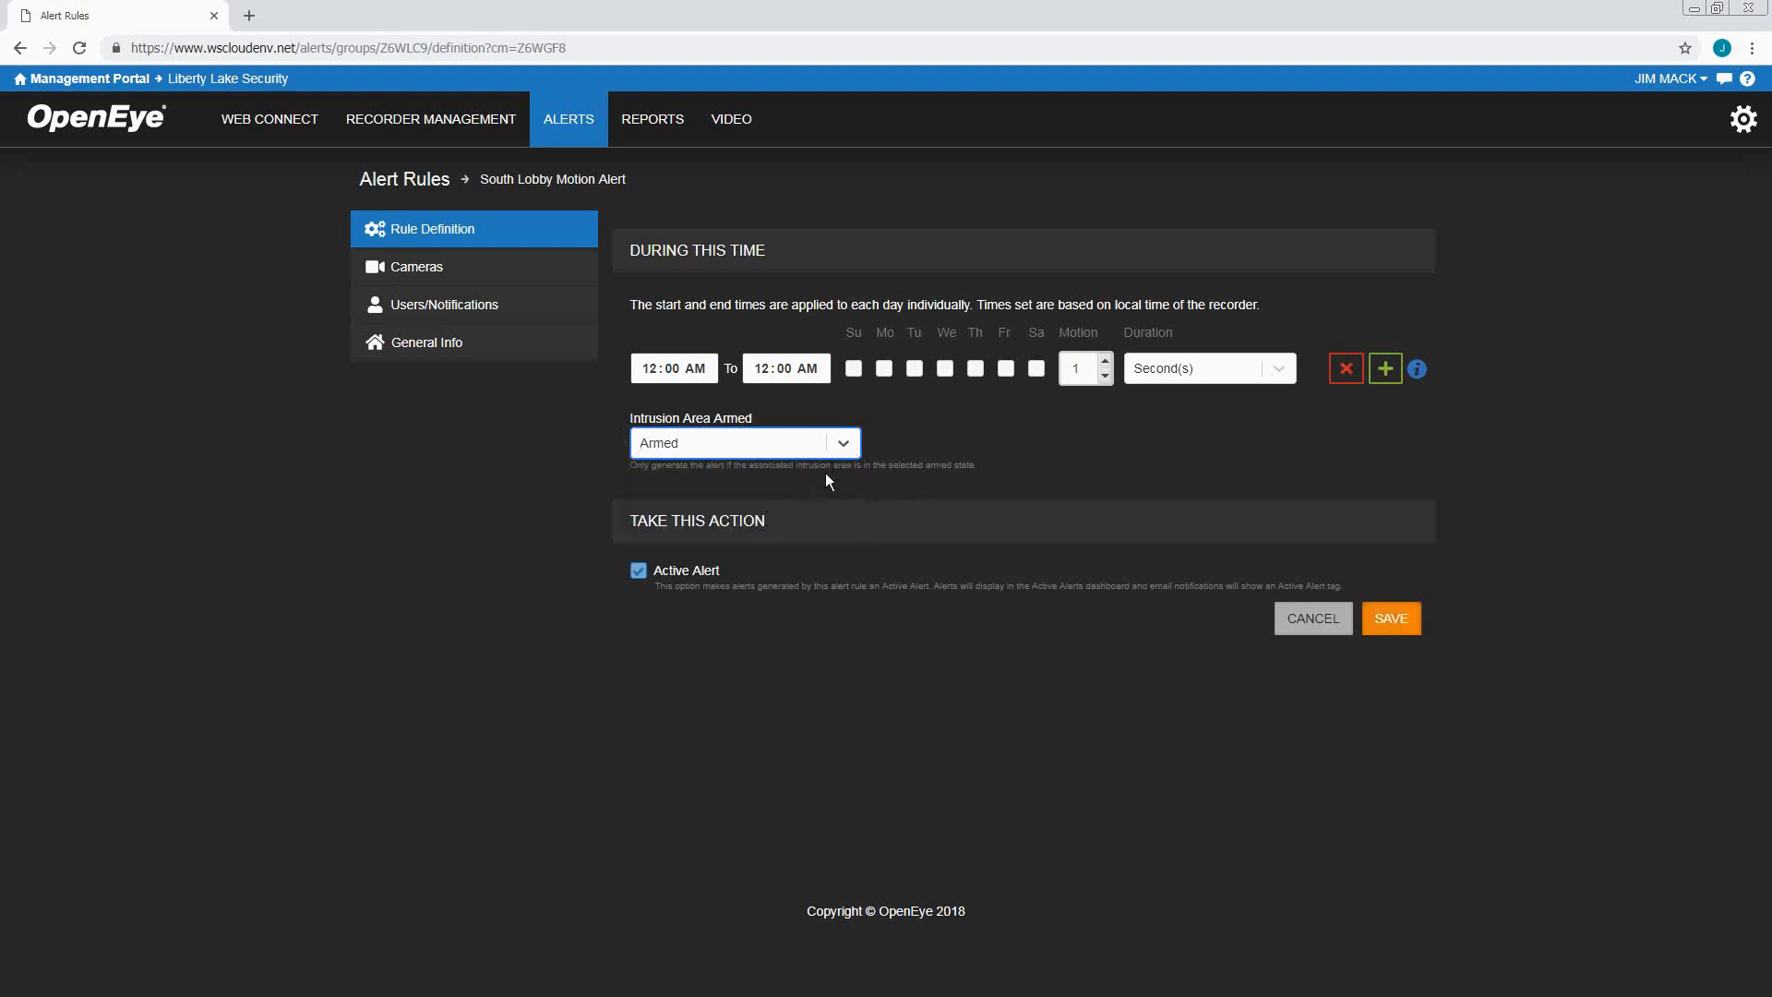
click(844, 449)
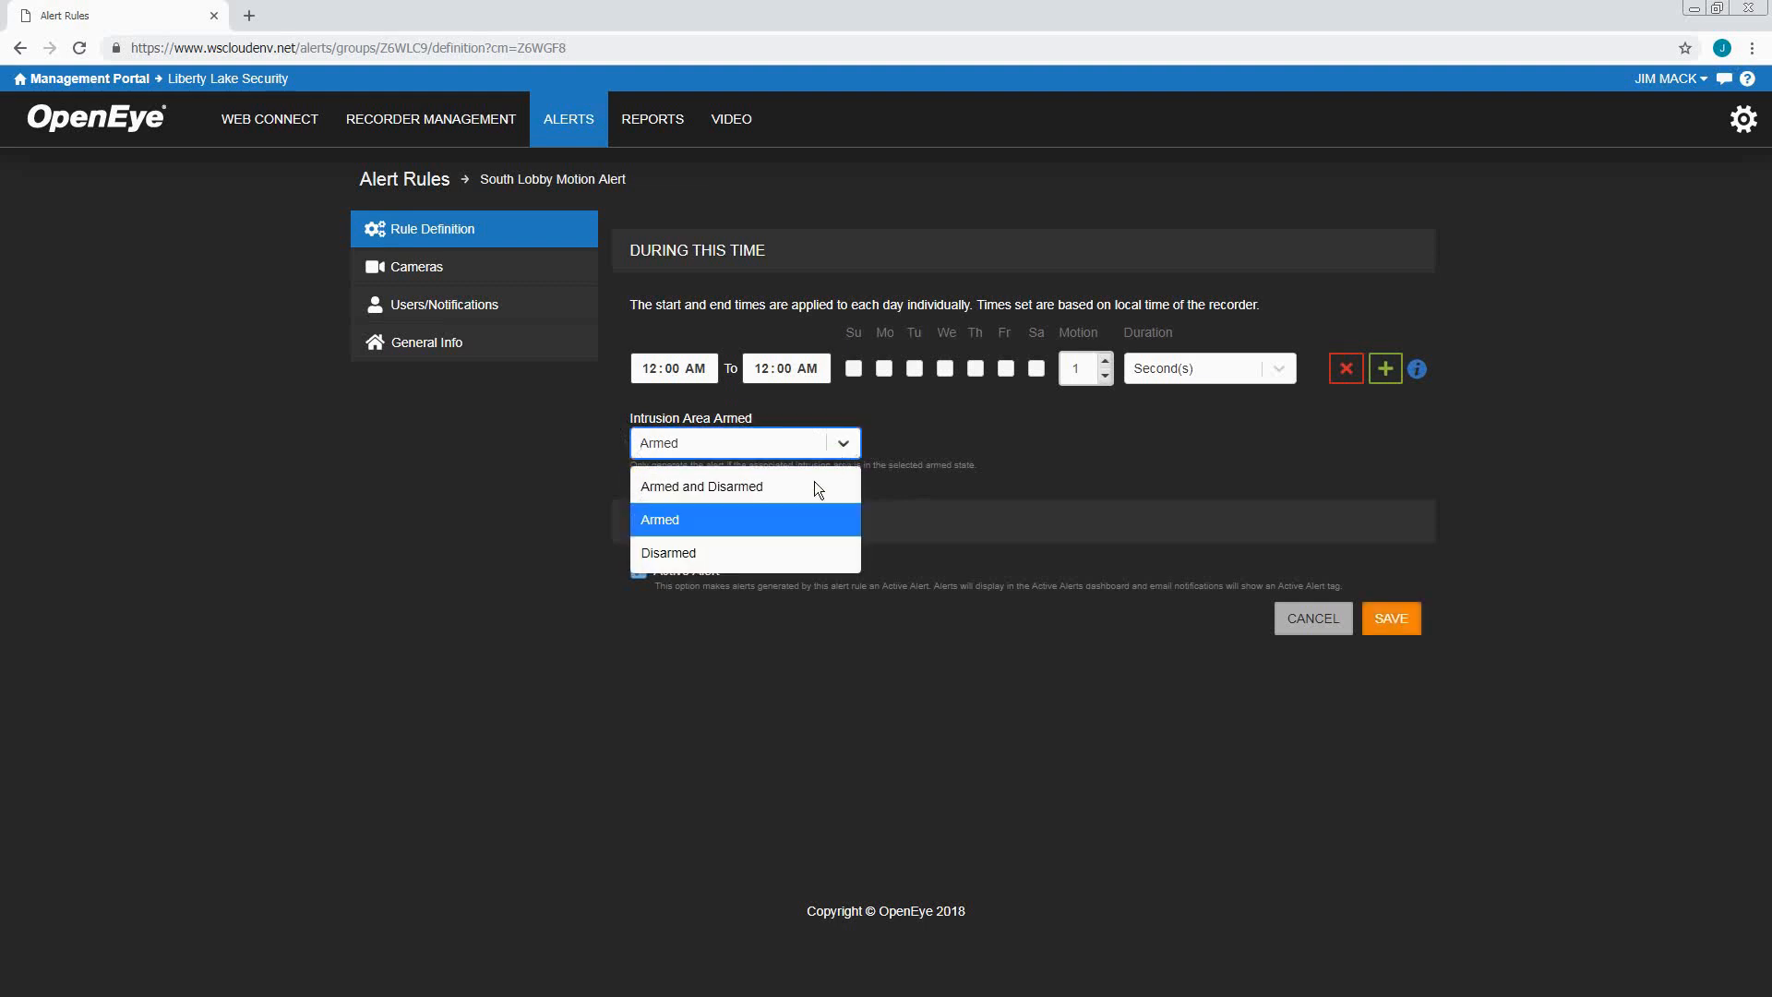
click(756, 552)
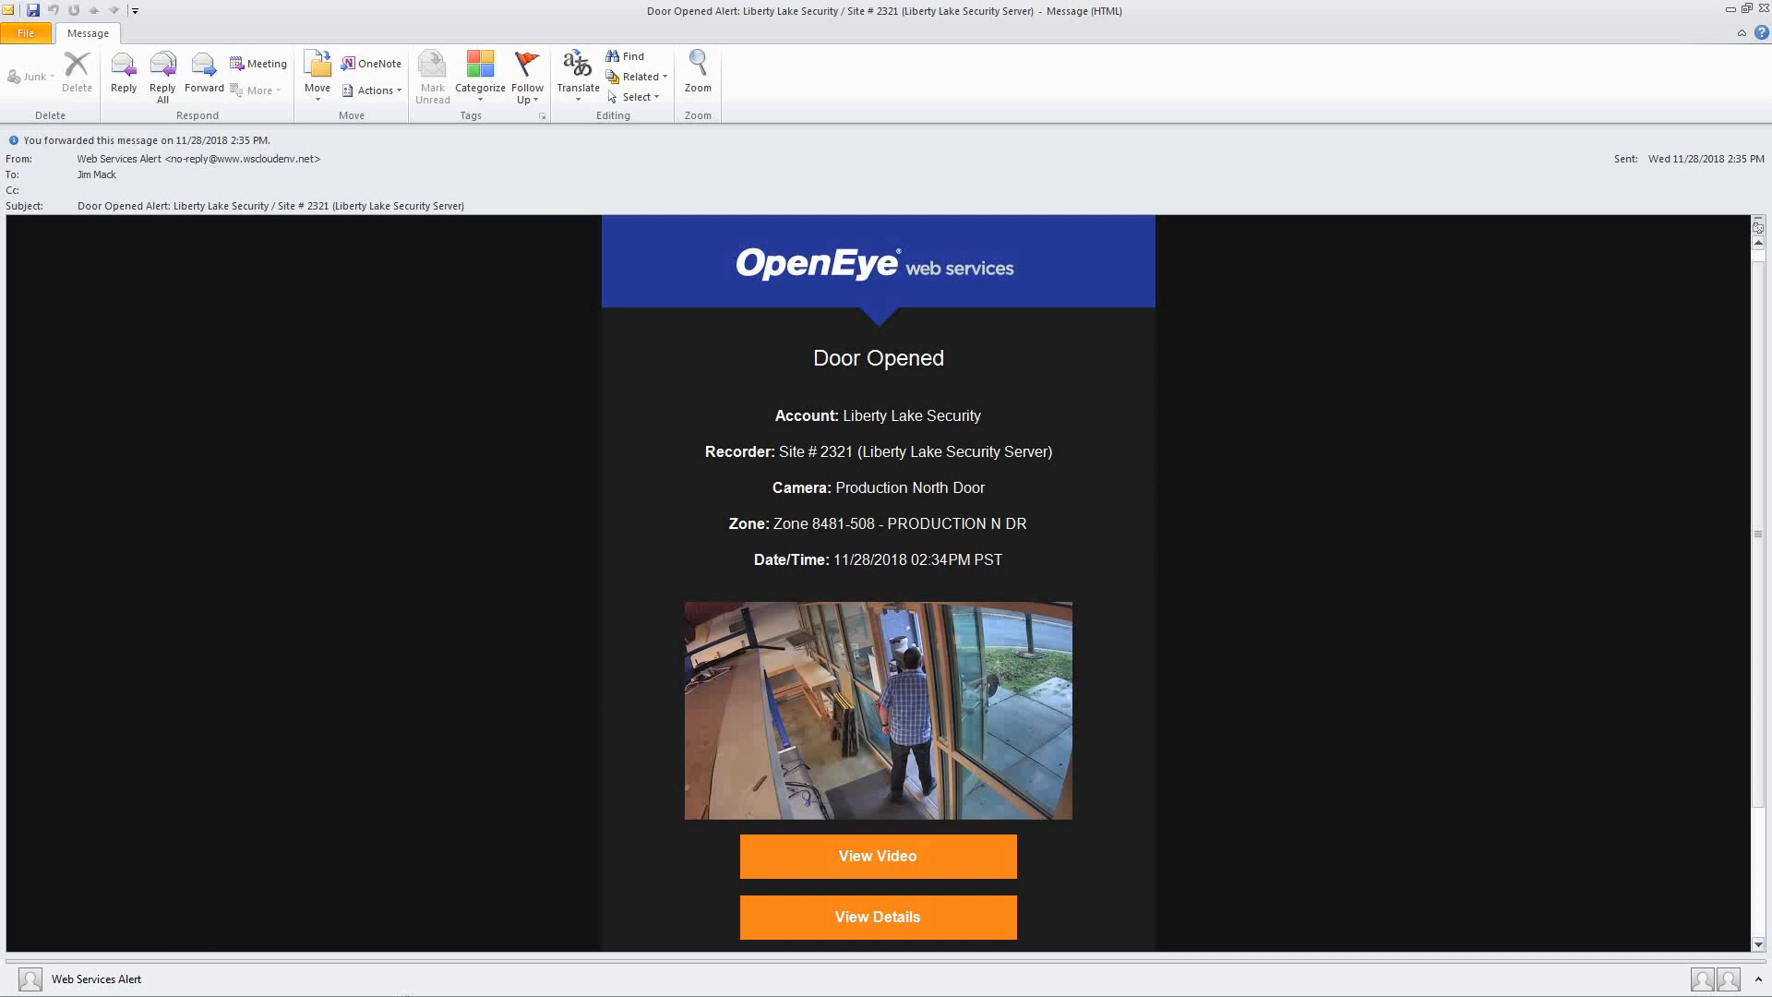
Open the 2:34:23 PM Production North Door recording from the Outlook Door Opened alert in Chrome
click(881, 865)
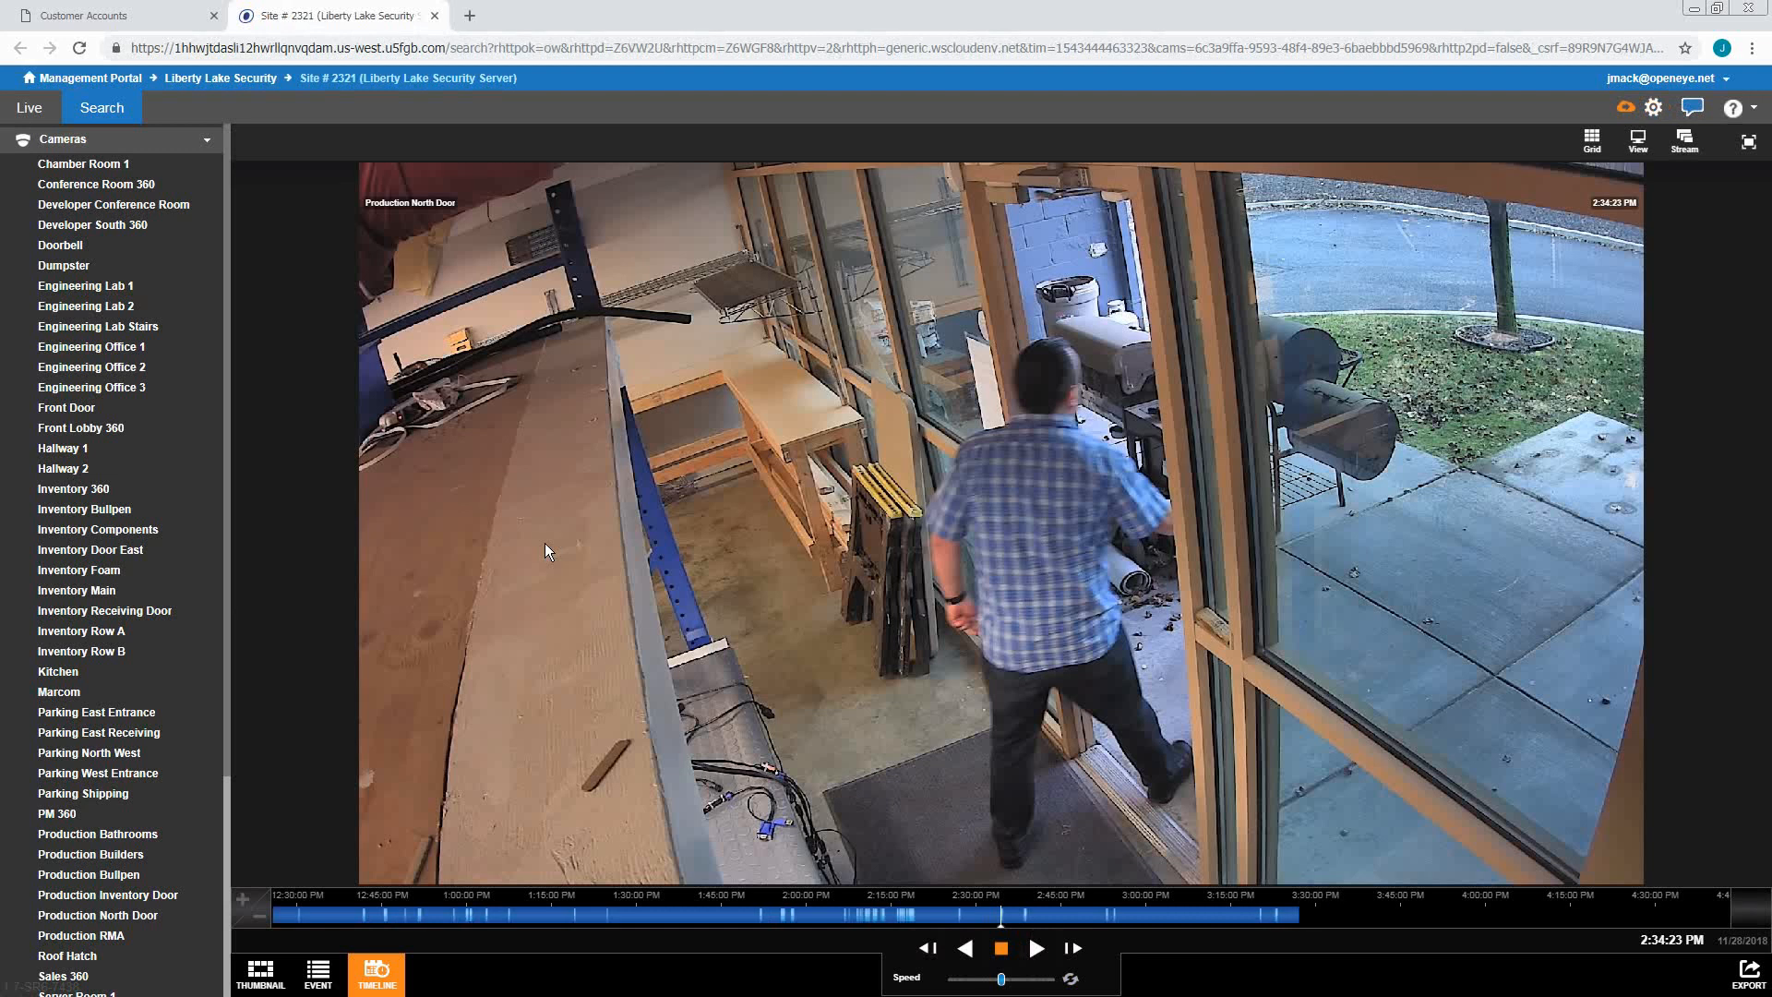
Play and pause the door footage, zoom and pan onto the door, then reverse at 2X and stop
click(1035, 952)
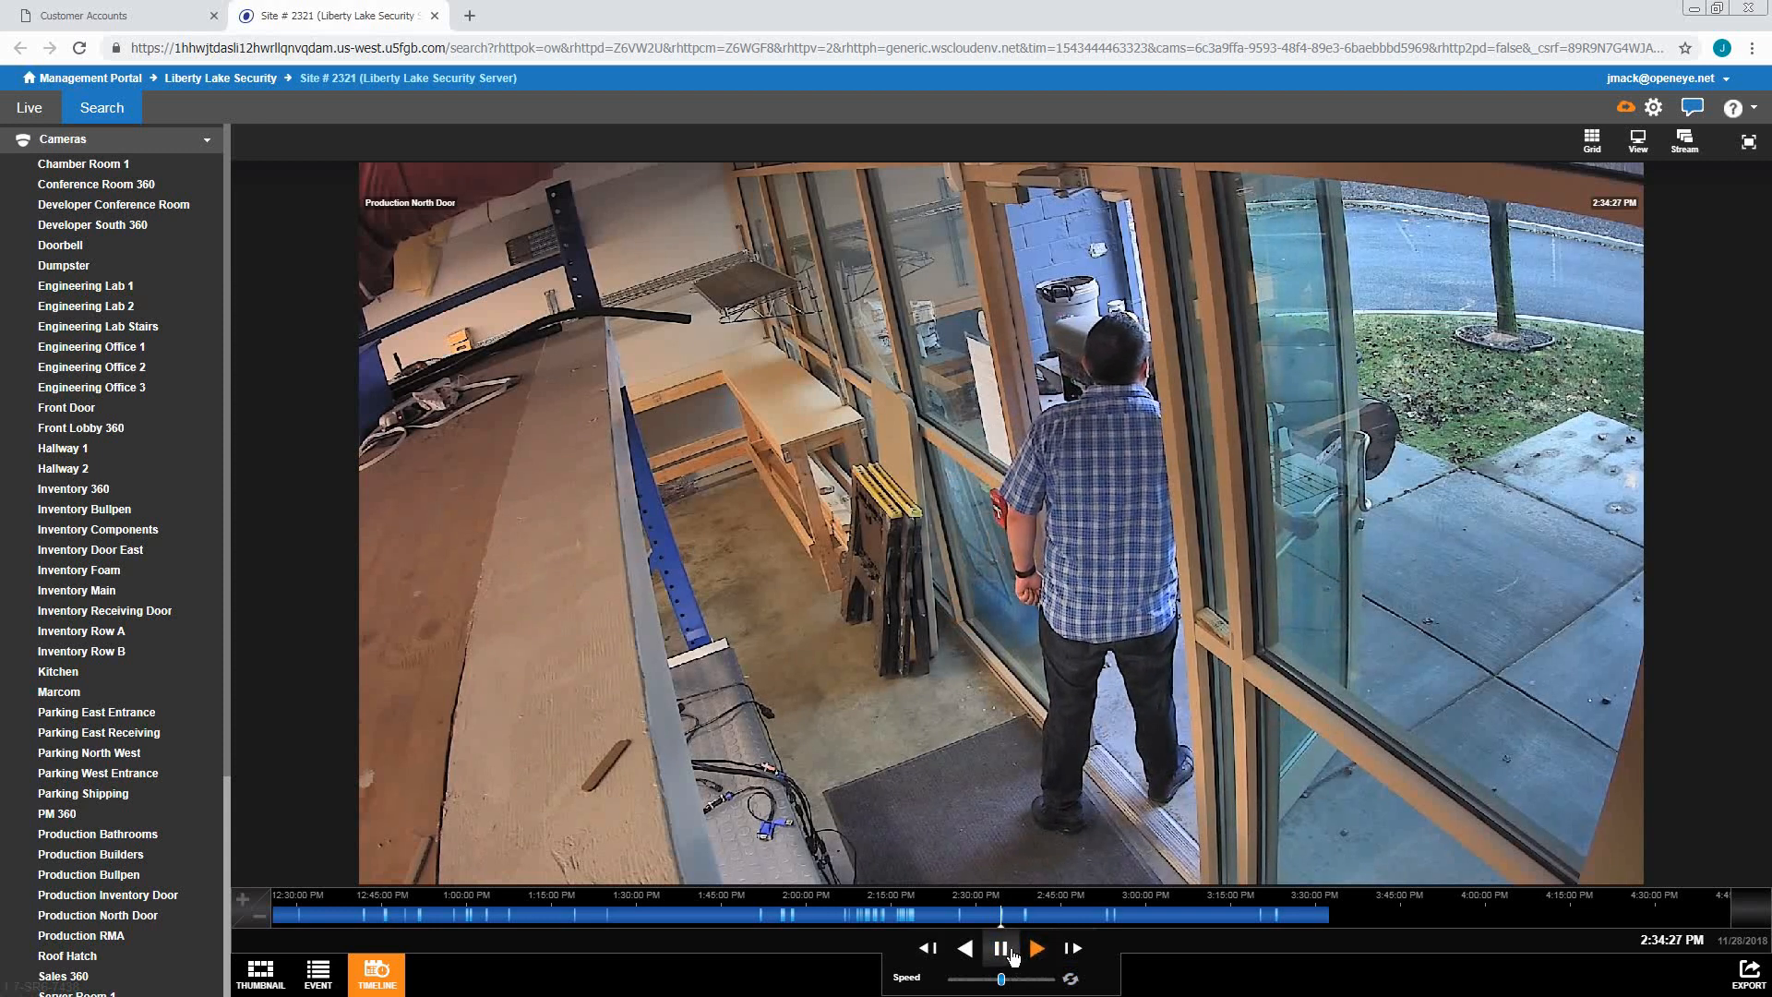
click(1013, 958)
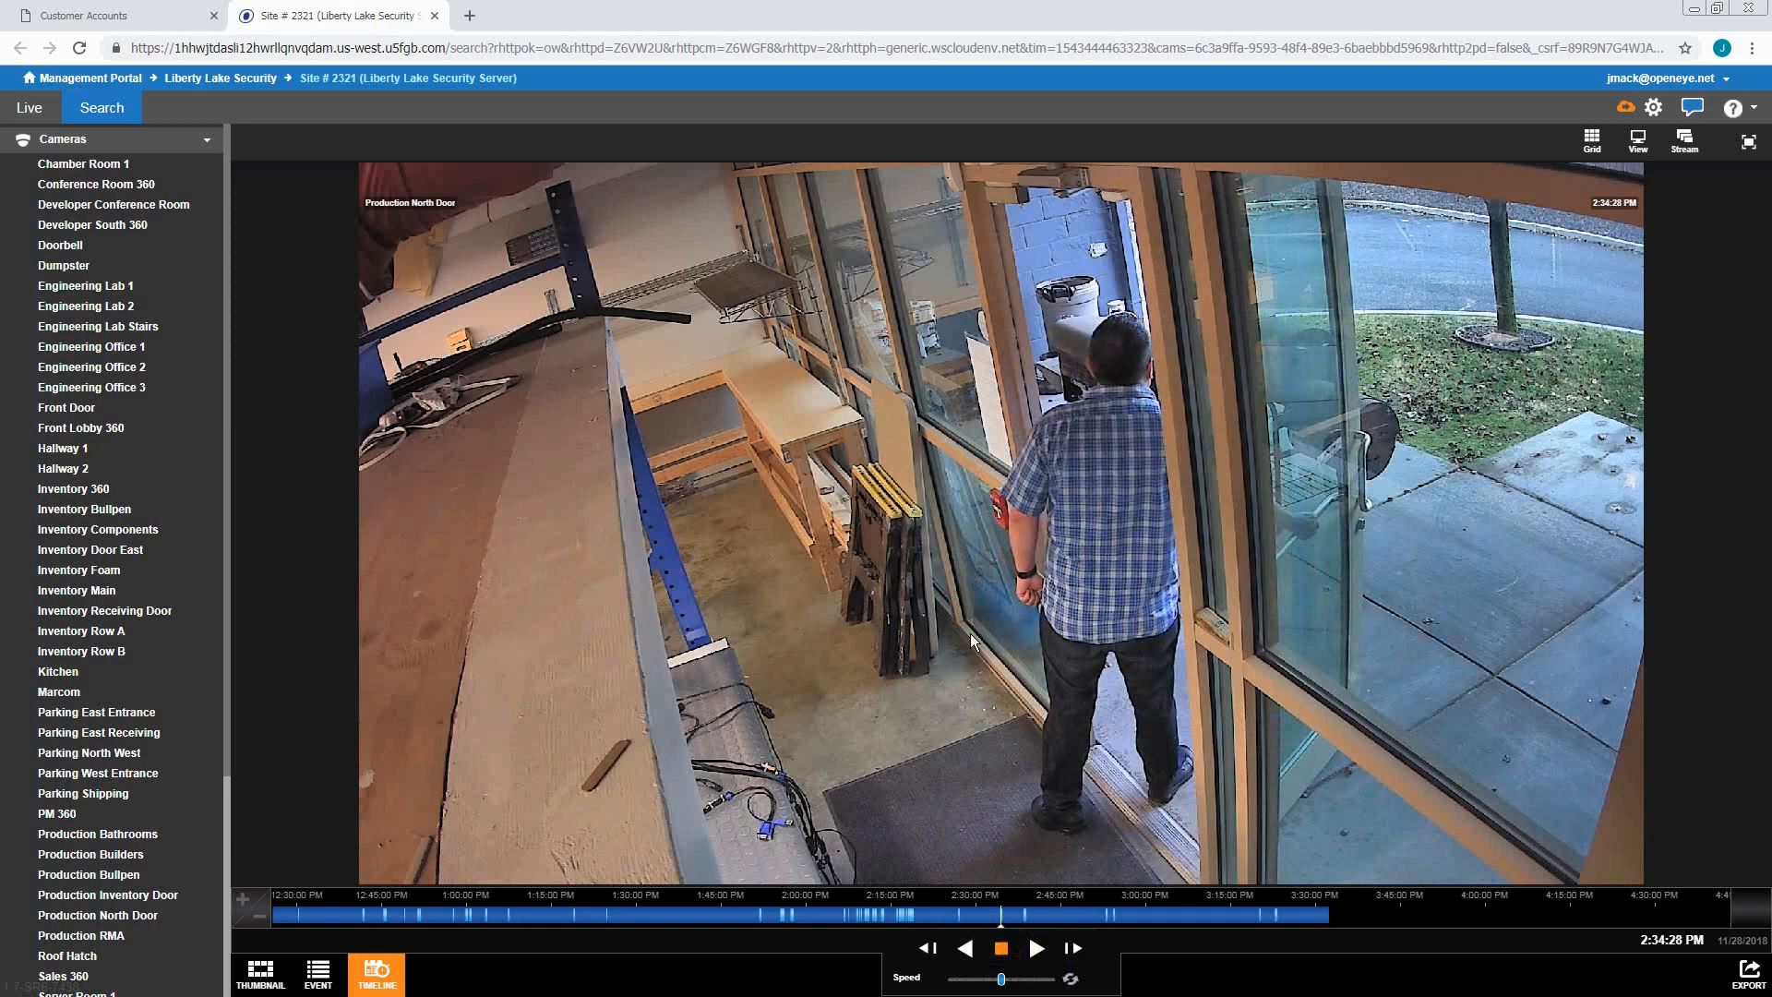
scroll(971, 633, up, 3)
drag(958, 591, 434, 821)
scroll(982, 744, down, 3)
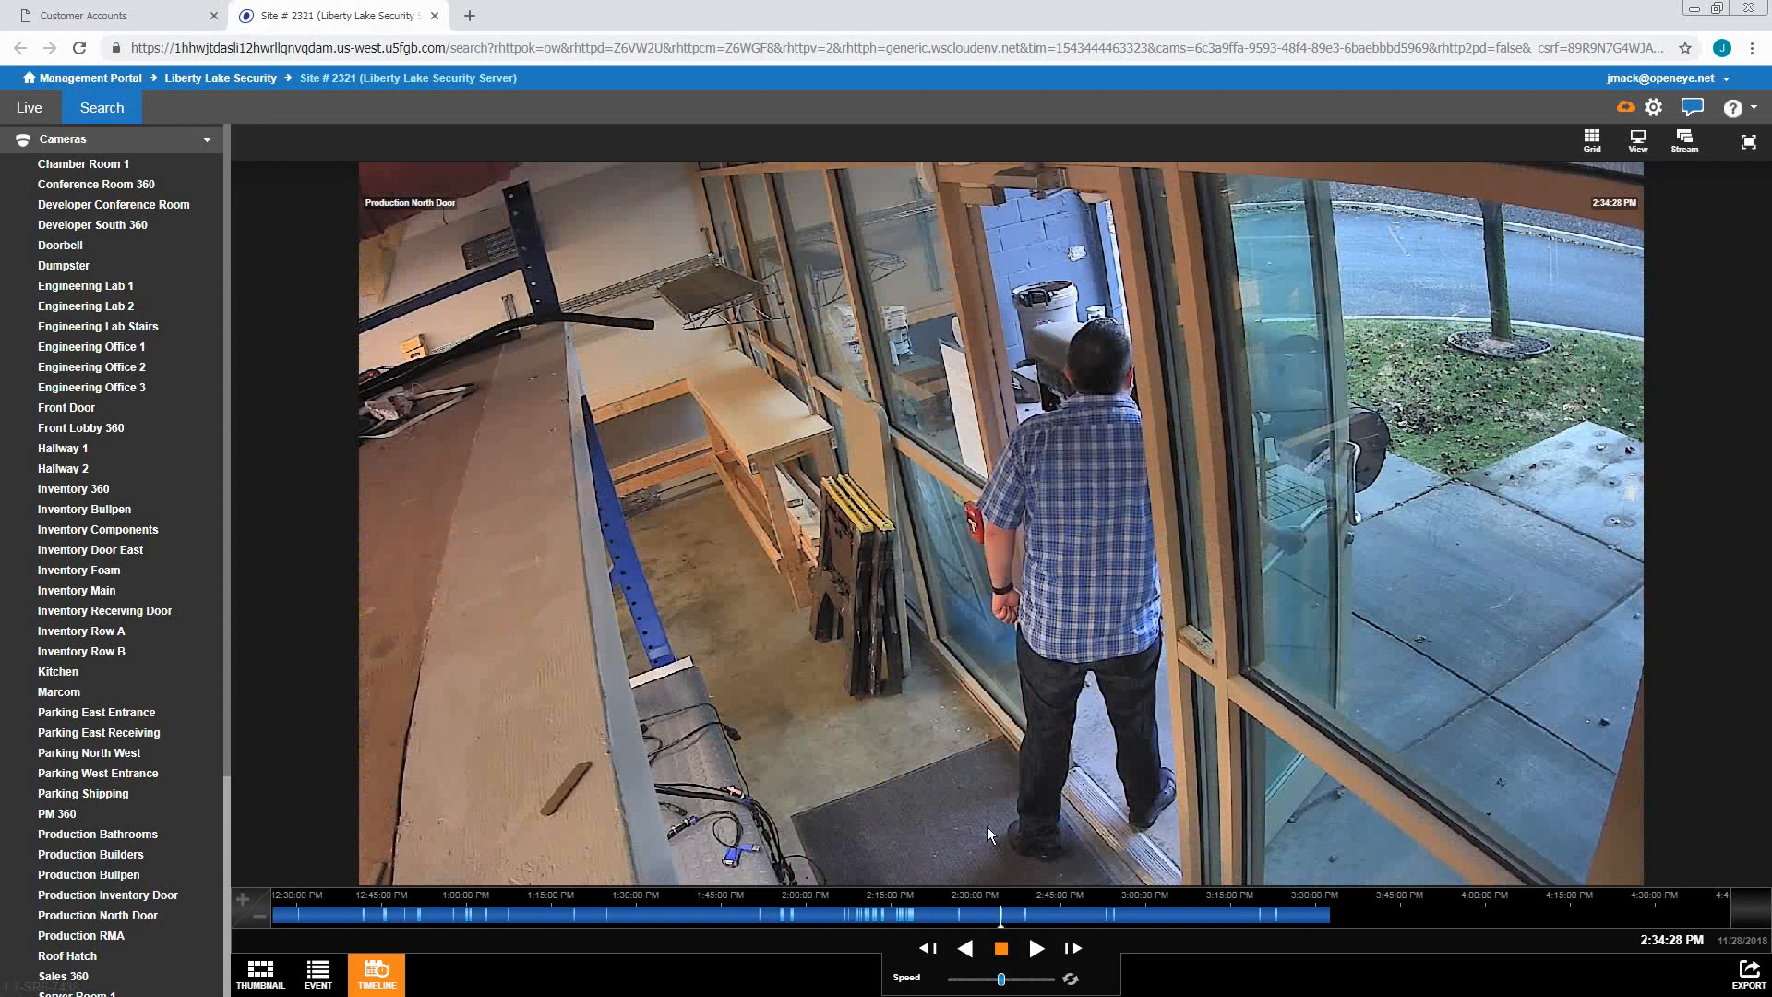
click(965, 948)
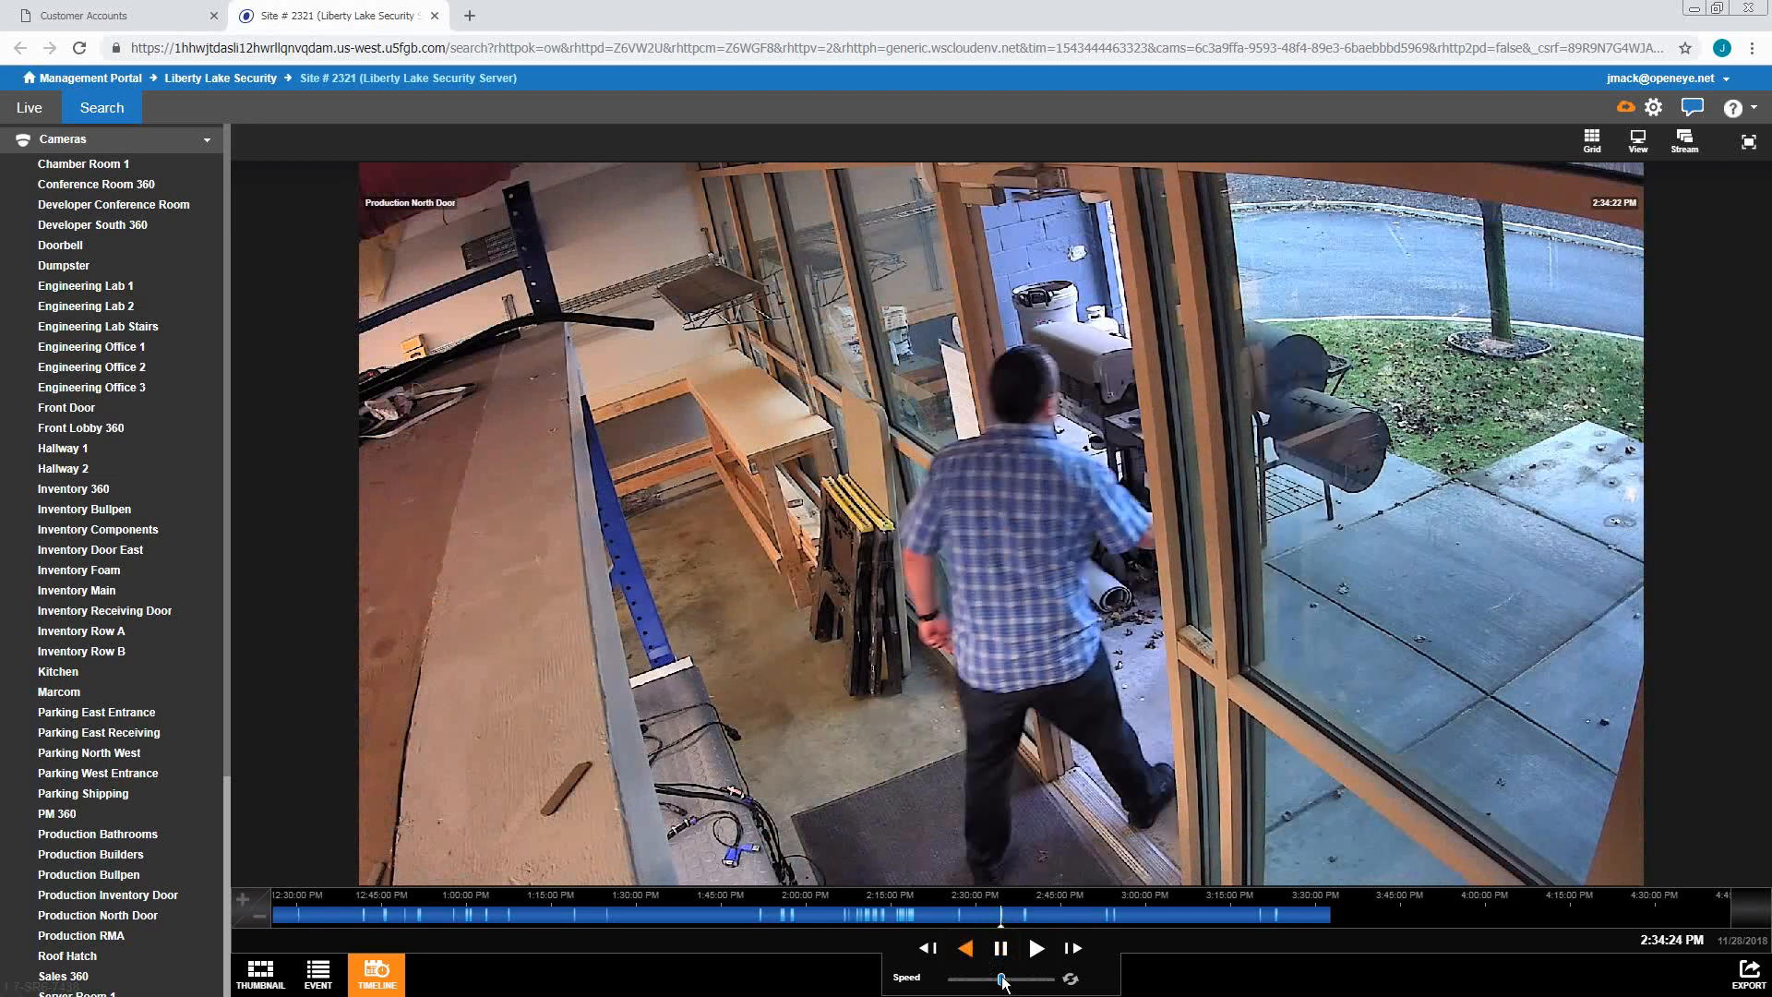
drag(1003, 979, 1010, 979)
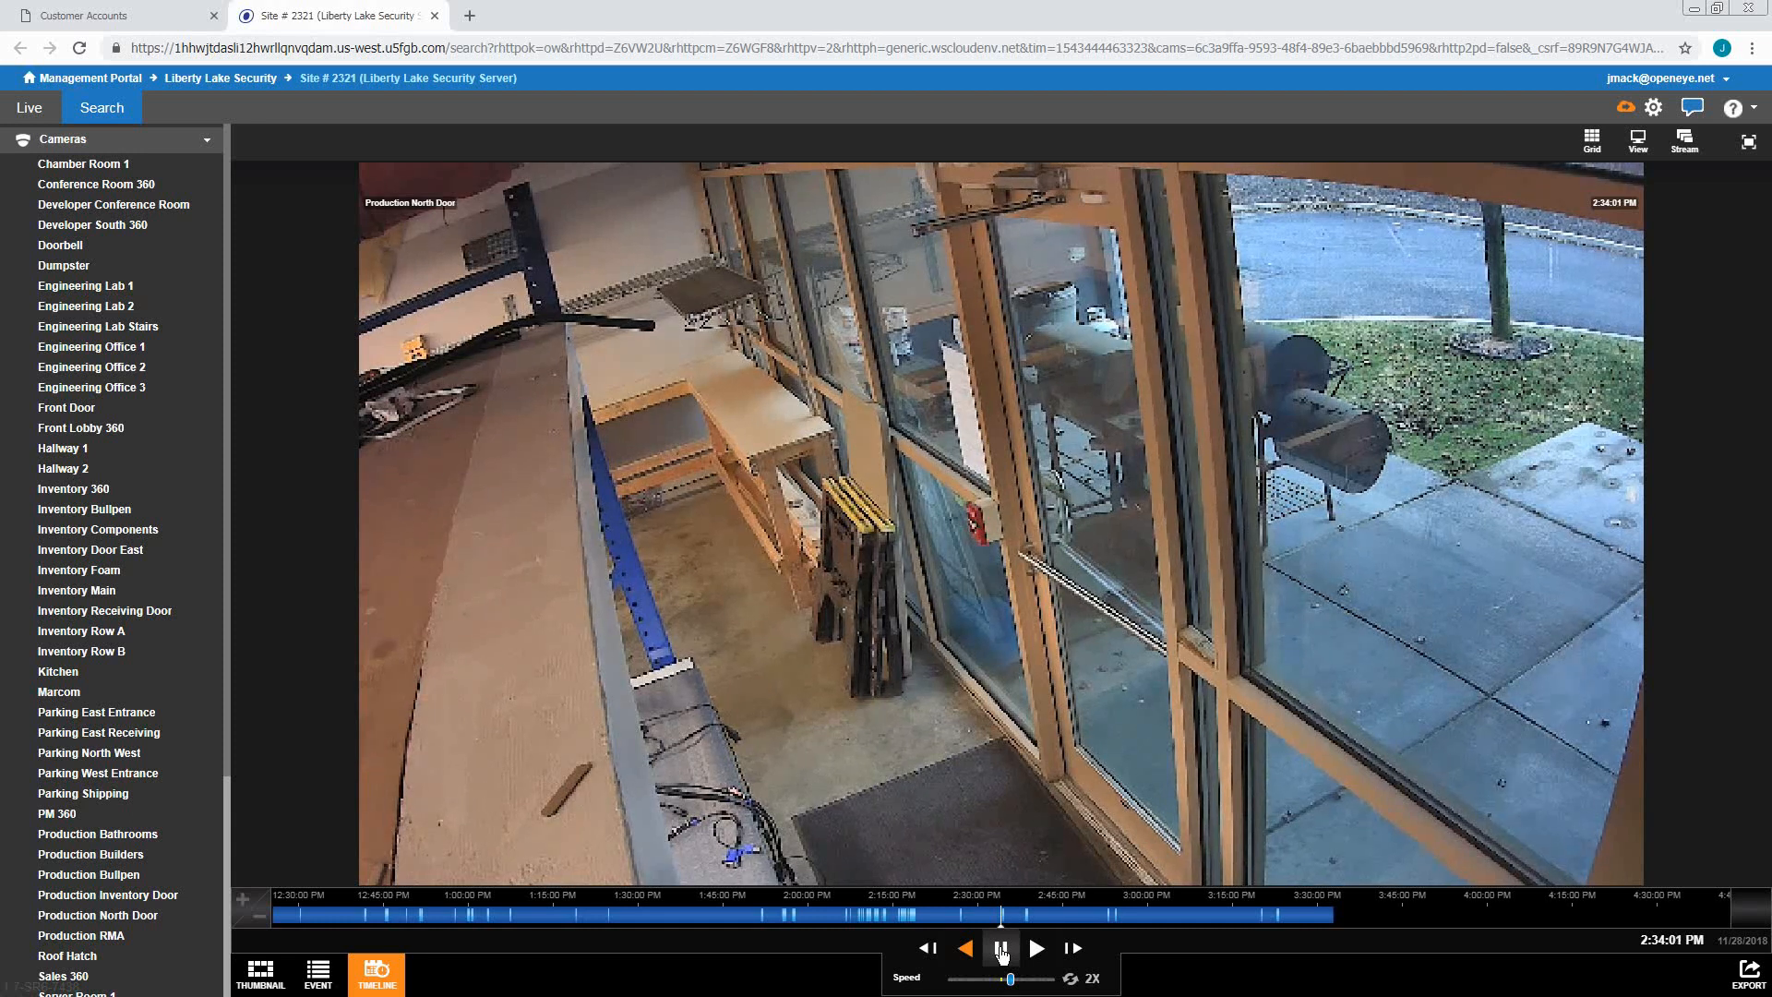
click(1001, 951)
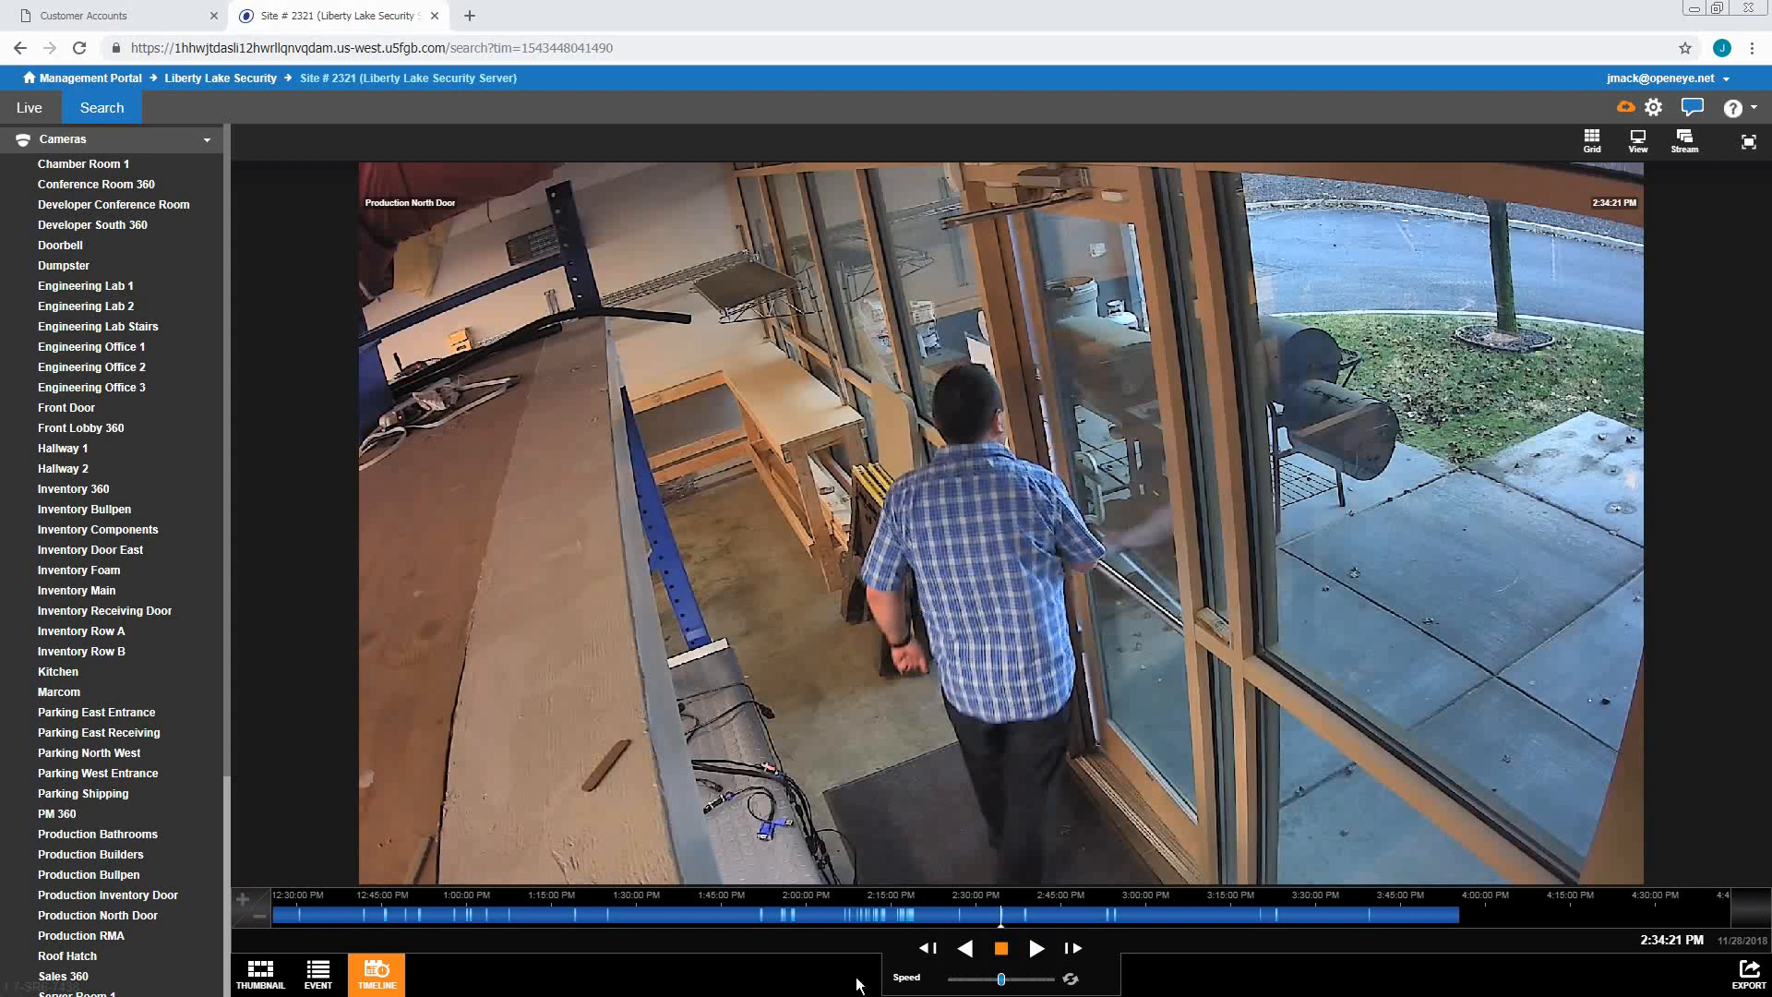
Export a 30-second clip to Web Services titled 'Sample clip' with description 'alert sample'
click(1751, 976)
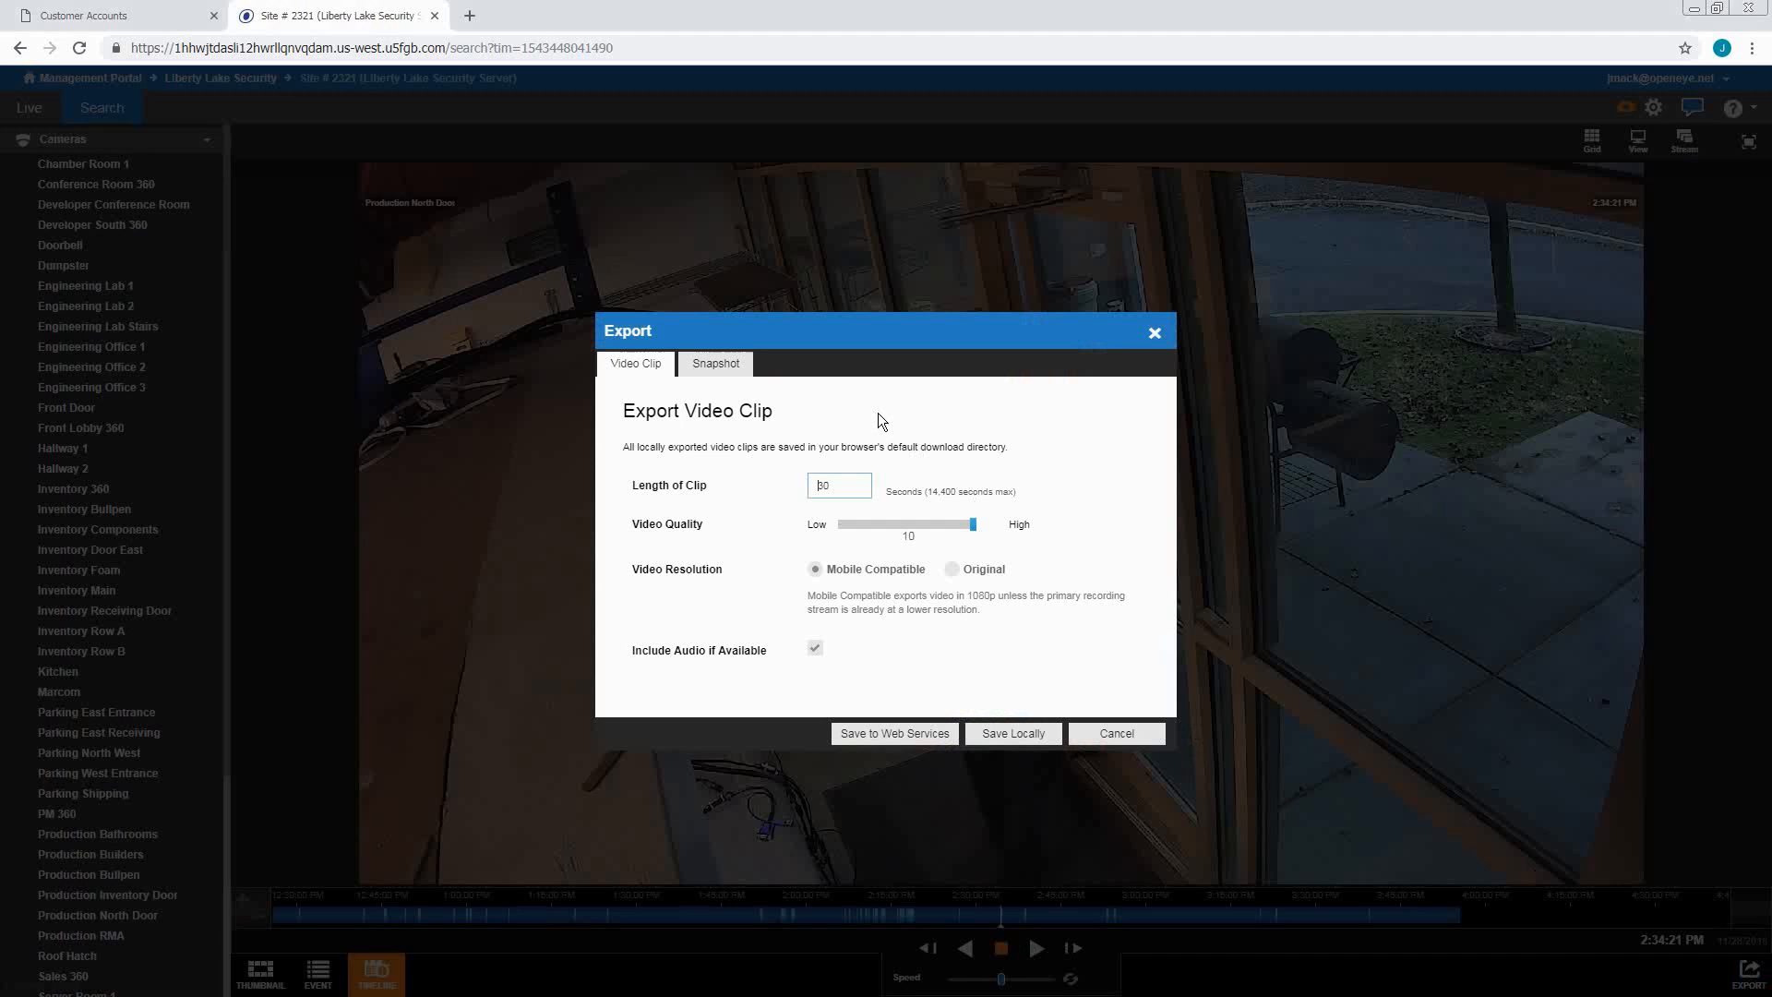
double_click(842, 485)
click(876, 734)
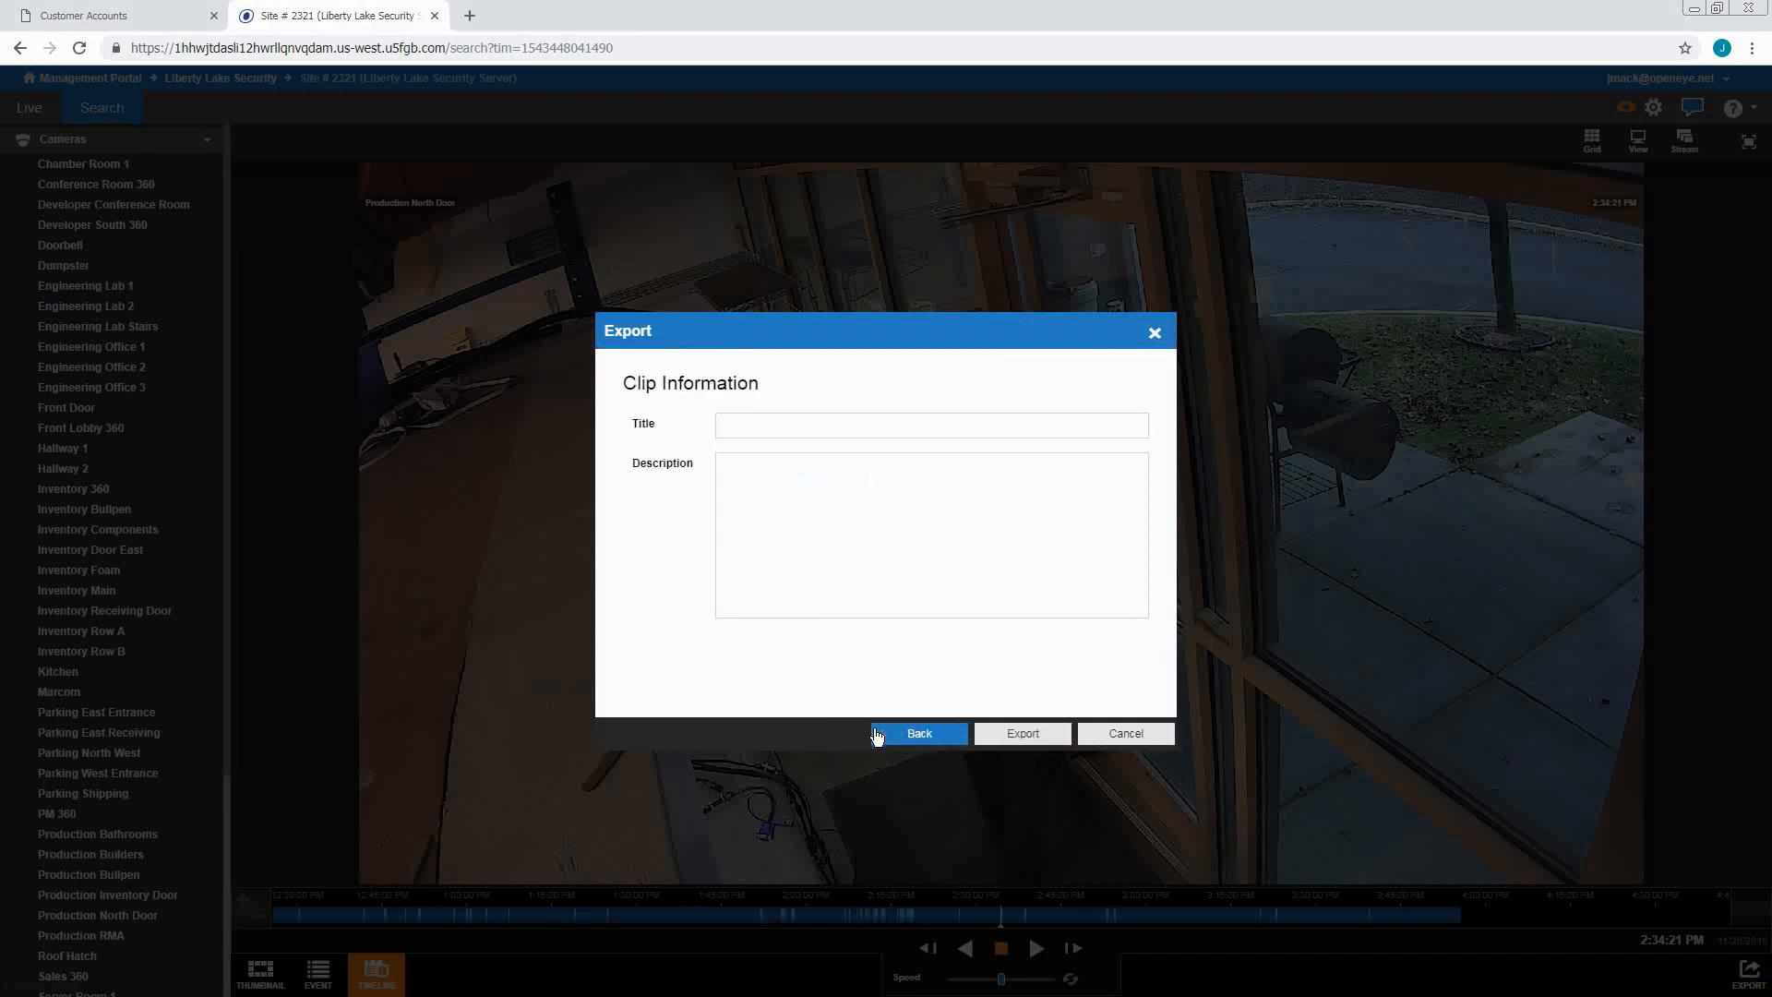
click(727, 427)
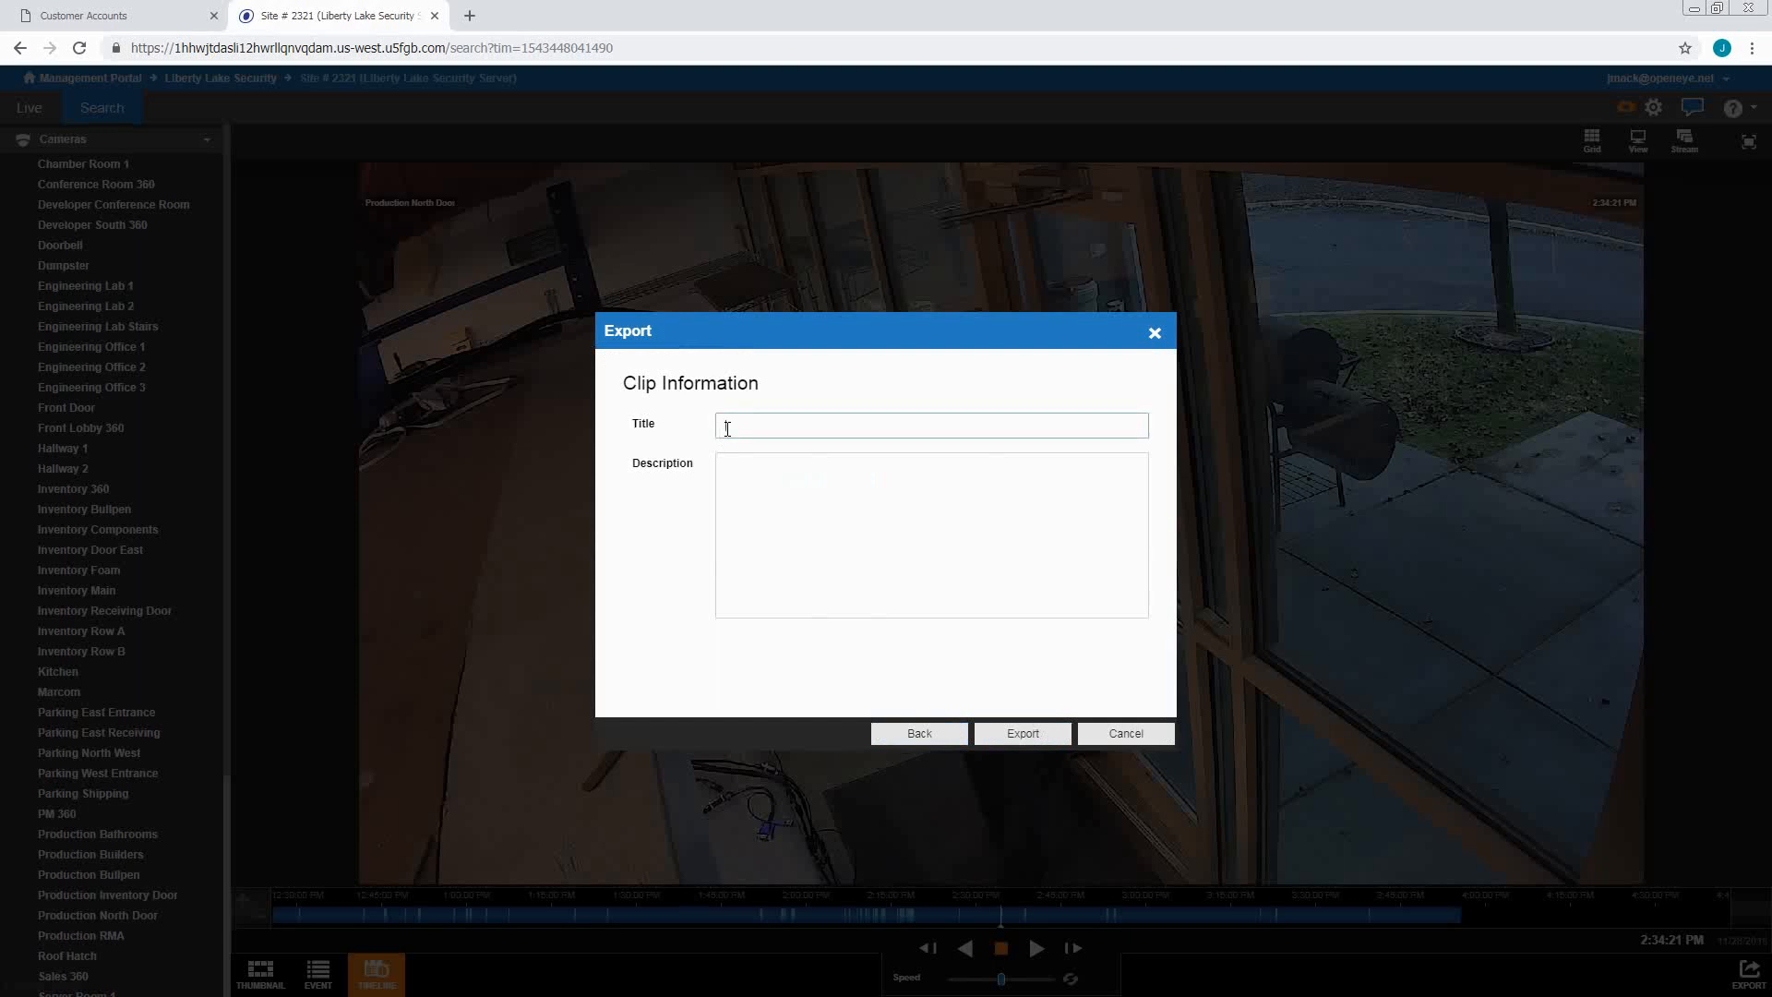
text(Sample clip)
key(Tab)
text(alert sample)
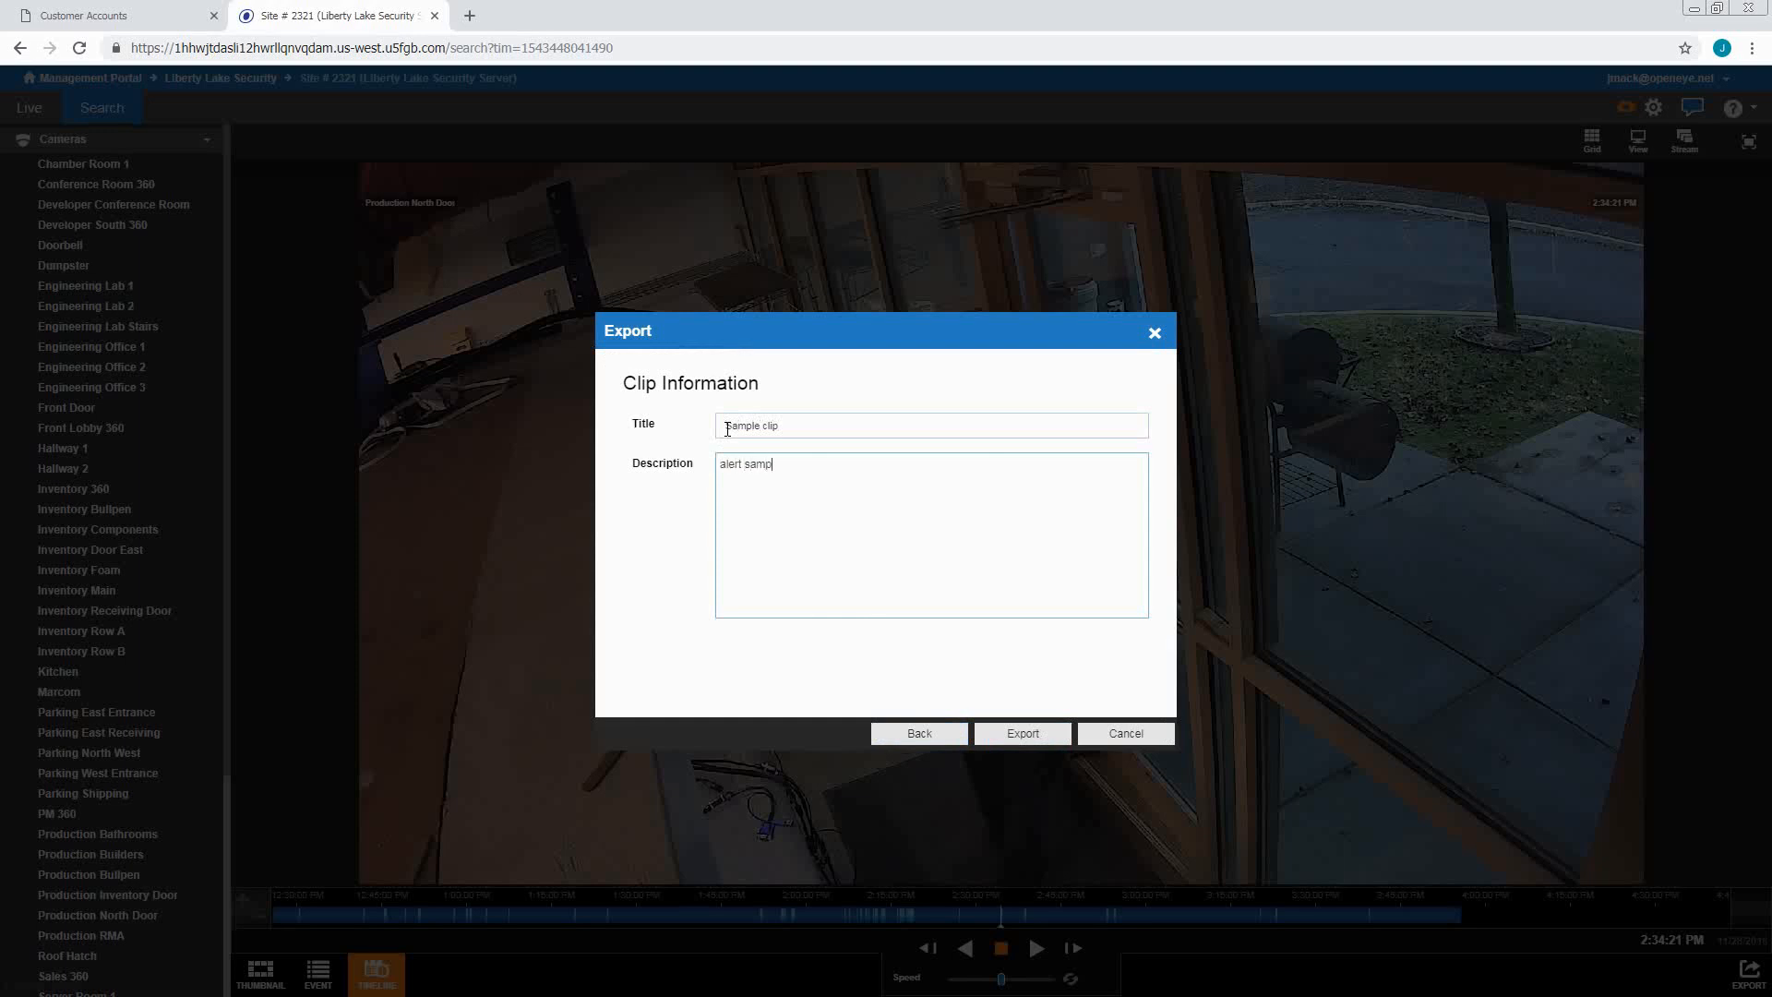
click(1013, 734)
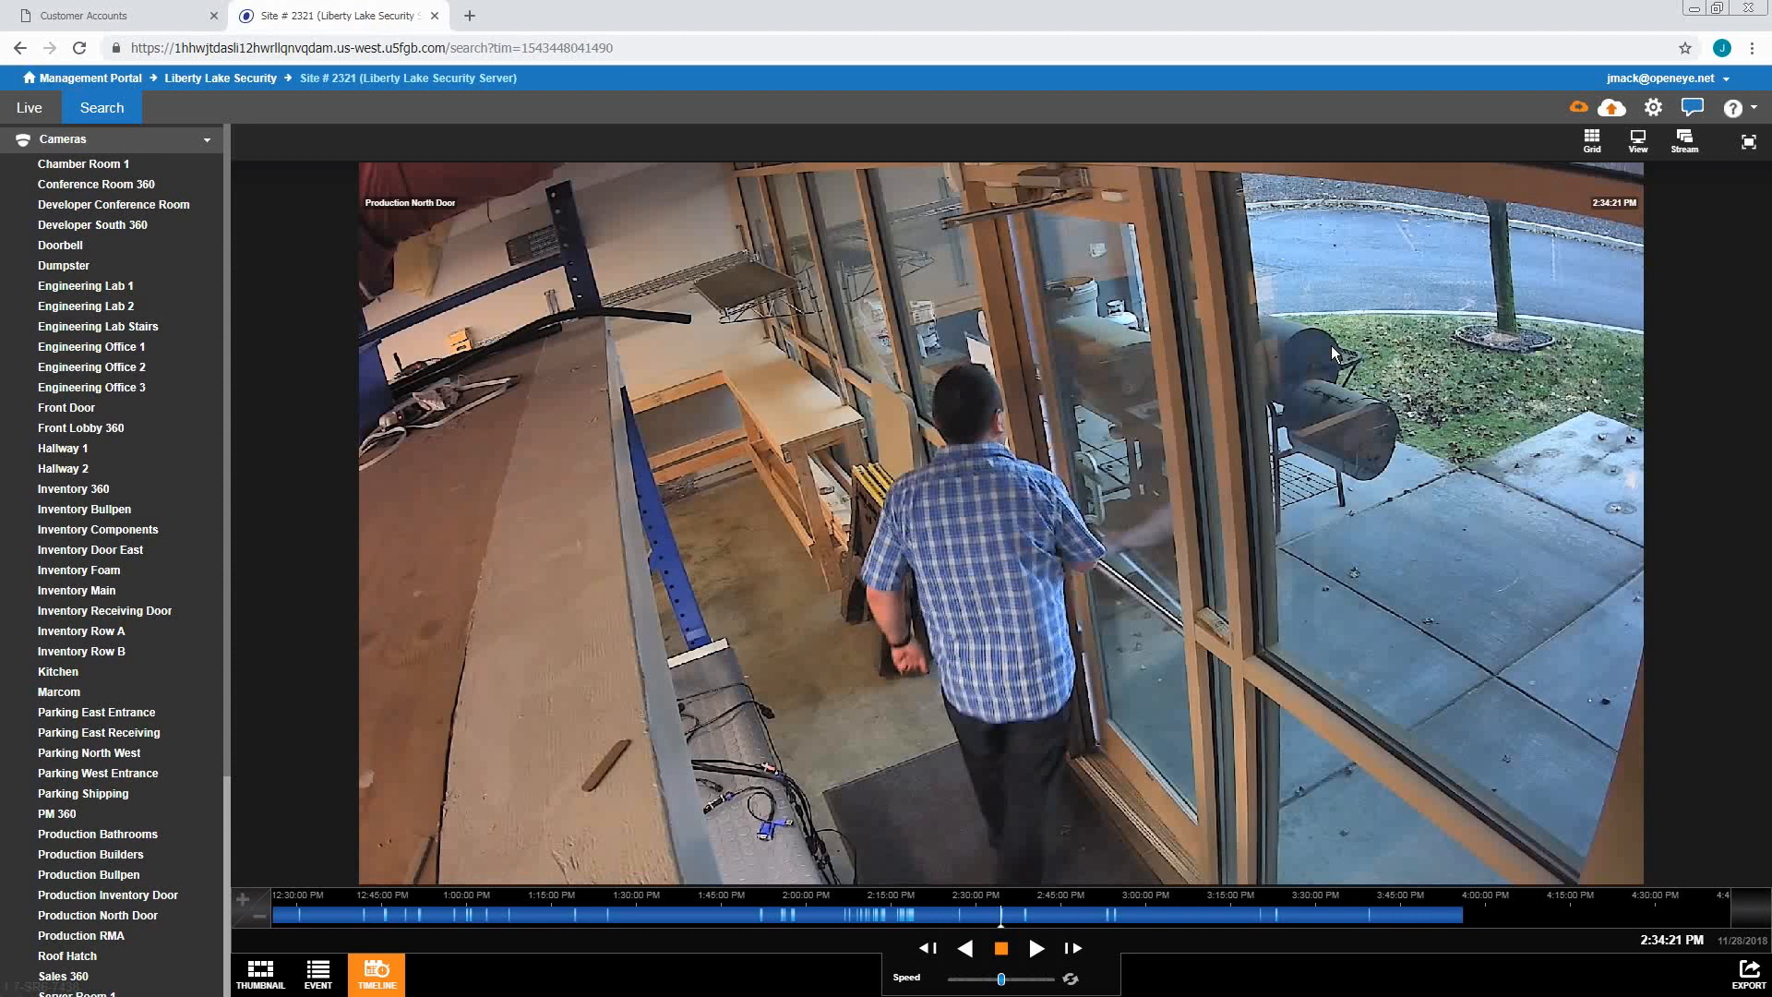
Switch to the EVENT list of Site # 2321's 22 Area Disarmed events
click(338, 974)
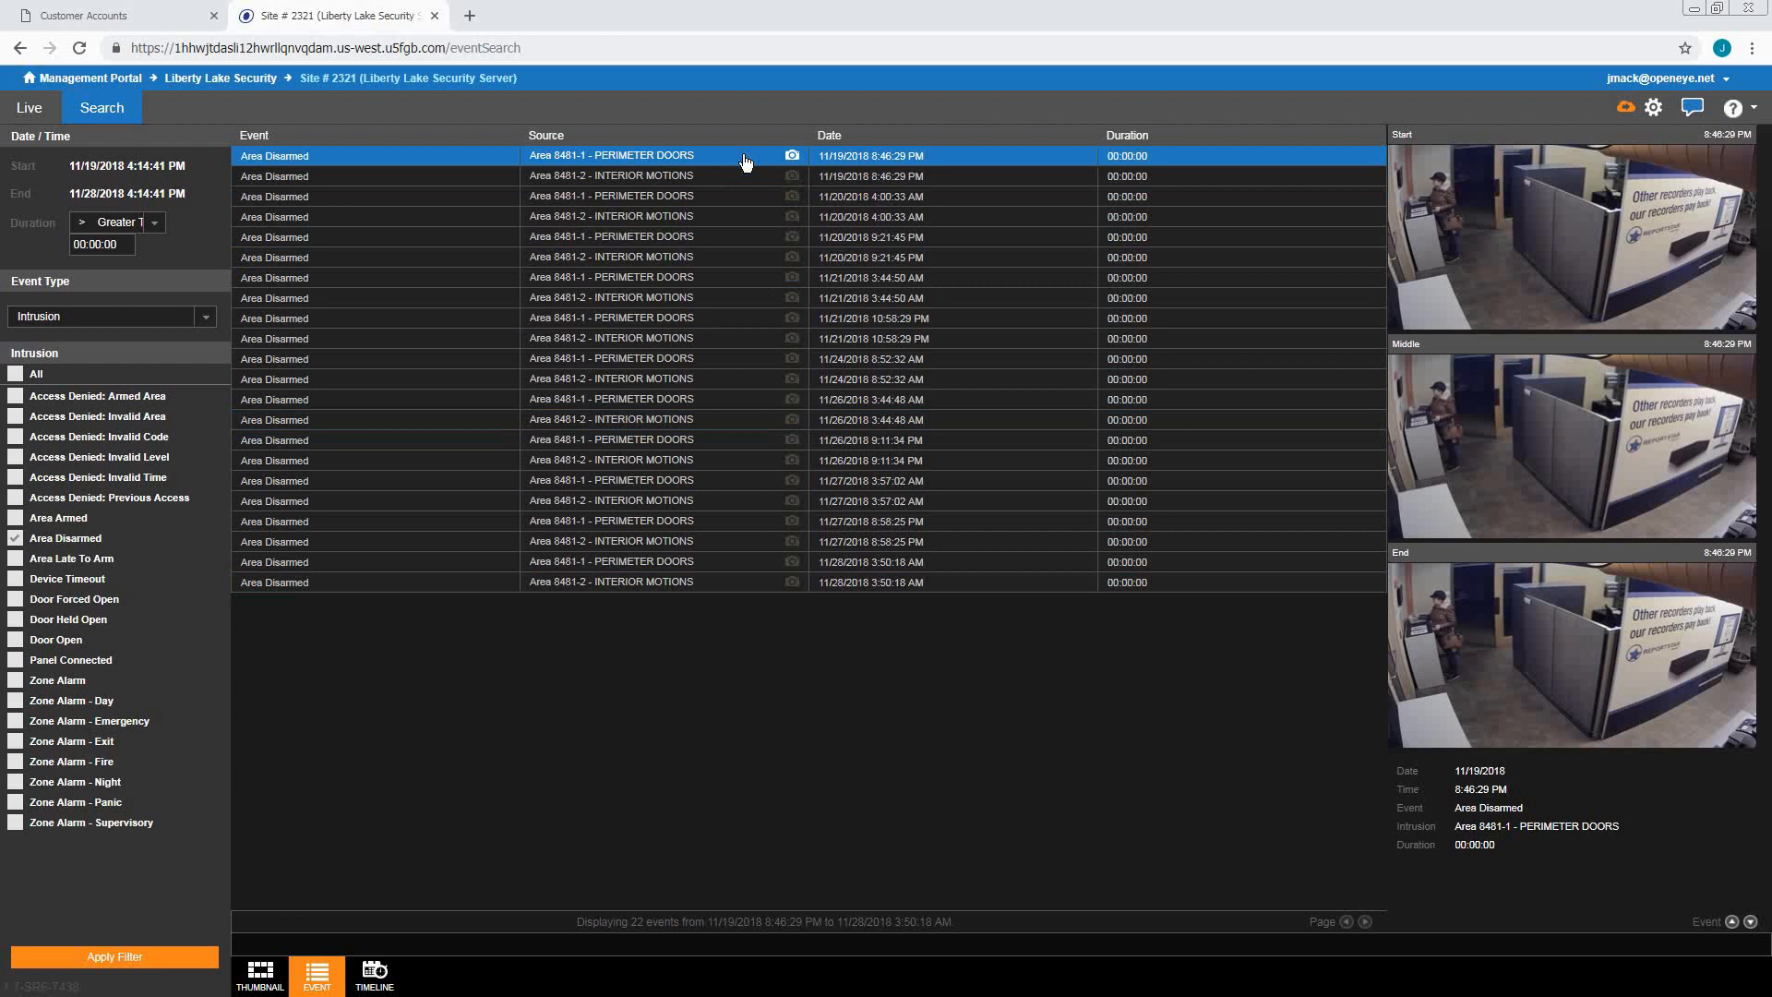
Preview the 11/20, 11/21 and 11/26 events, then play the 11/26 9:11:34 PM Accounting recording
mouse_move(1412, 159)
click(722, 240)
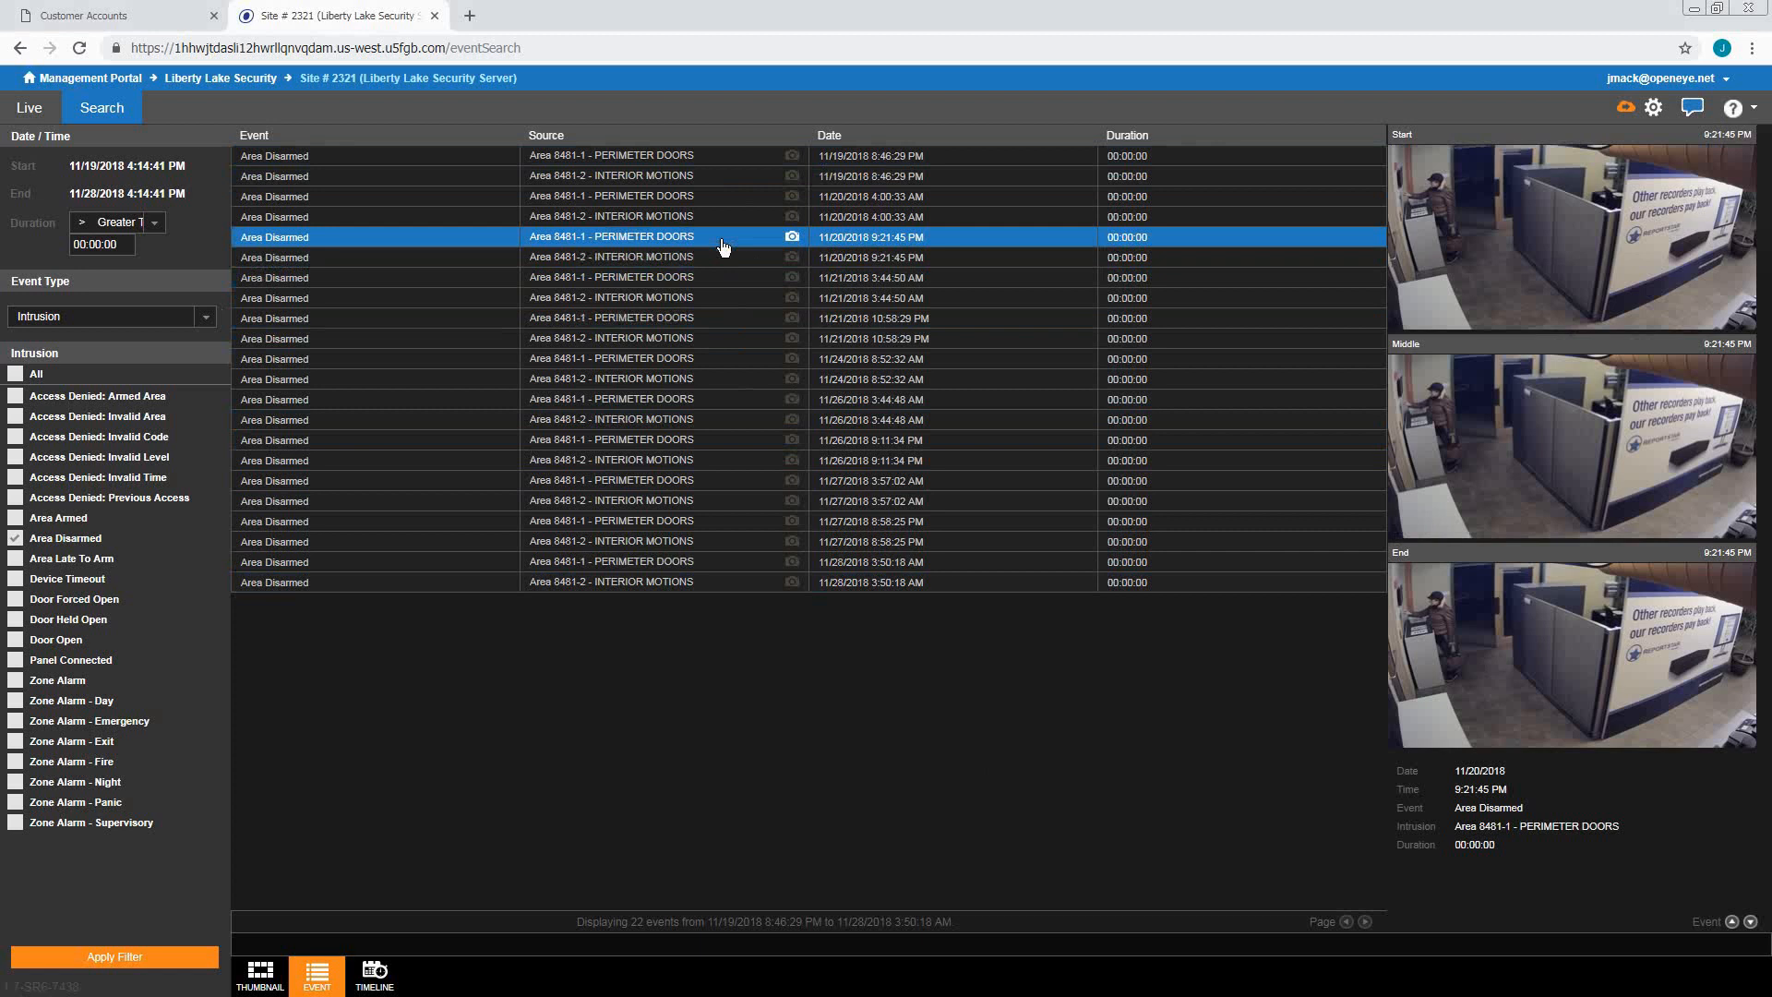
click(735, 321)
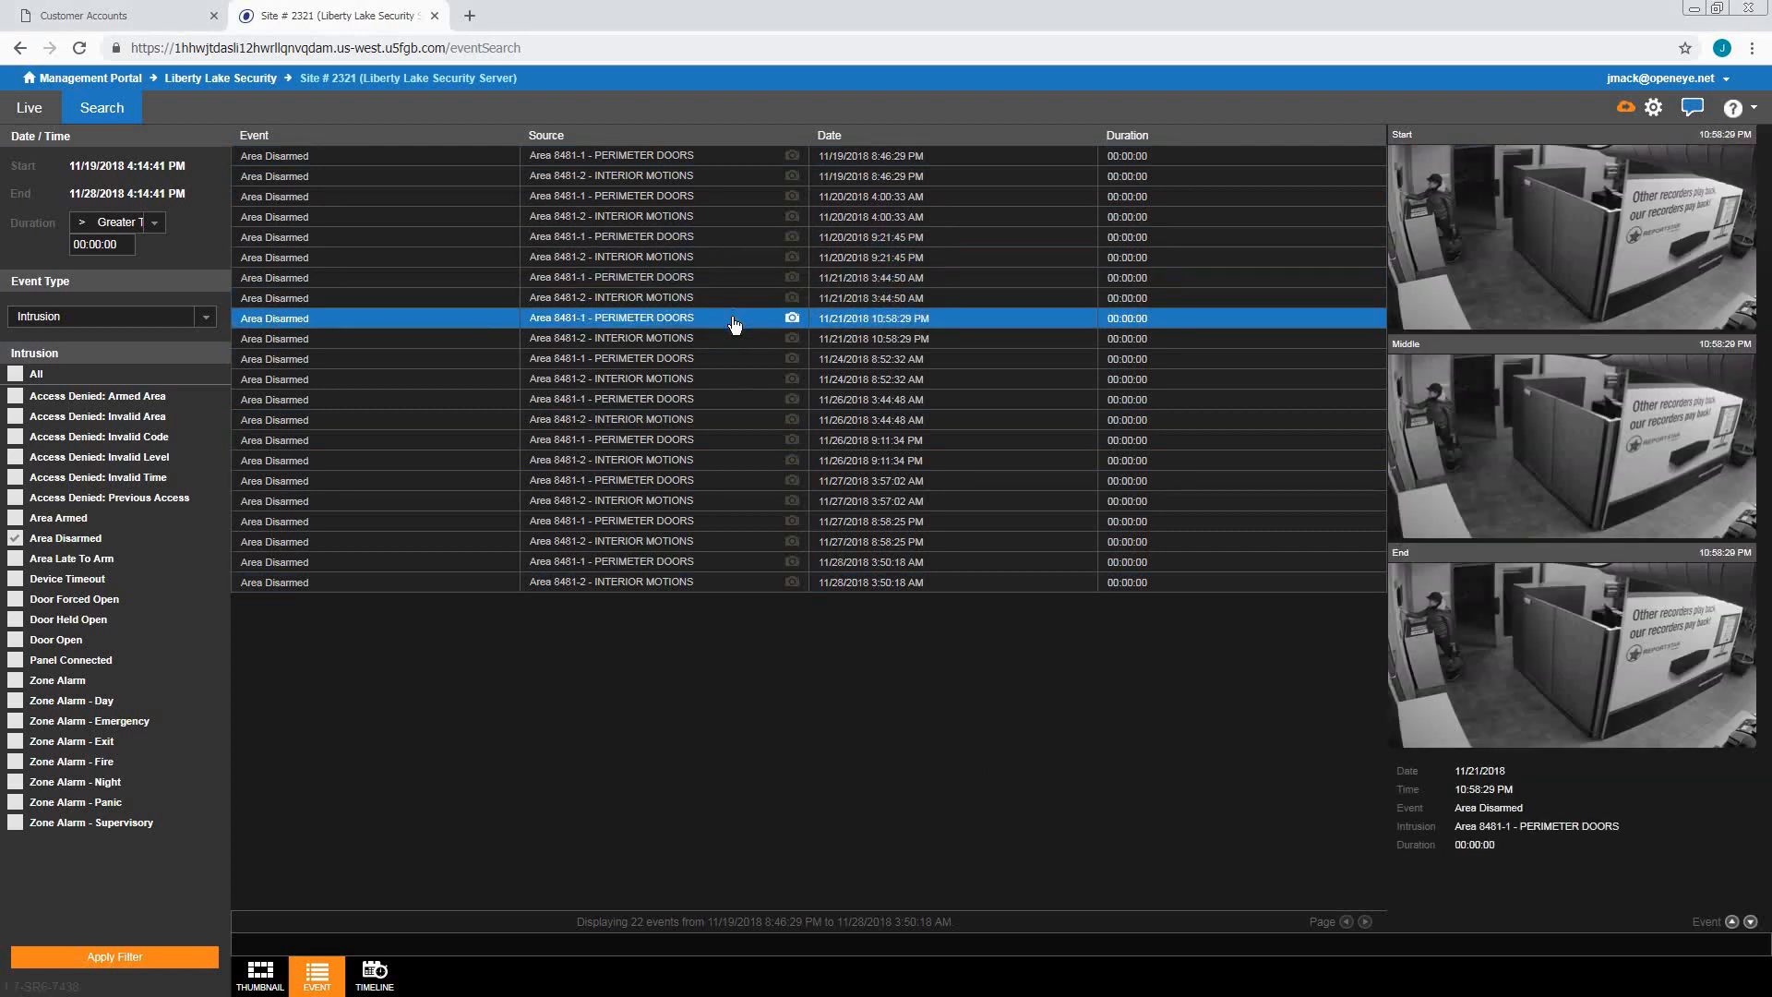
click(755, 460)
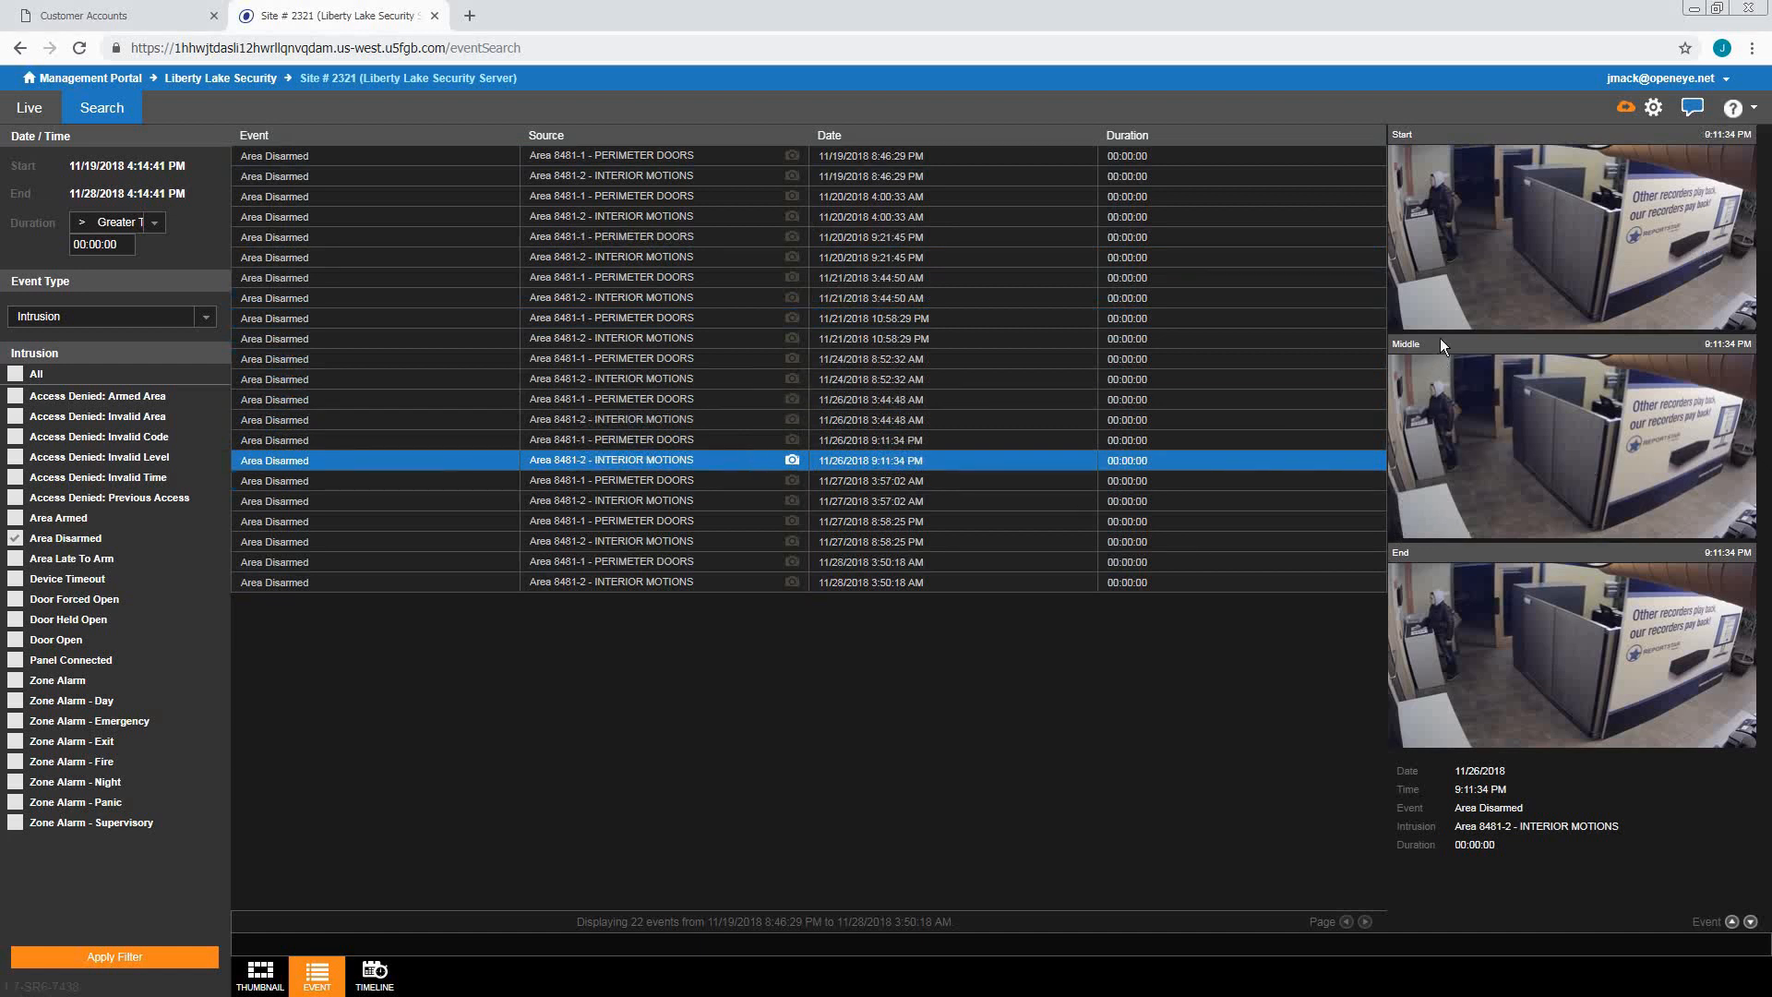
mouse_move(1575, 242)
click(1577, 246)
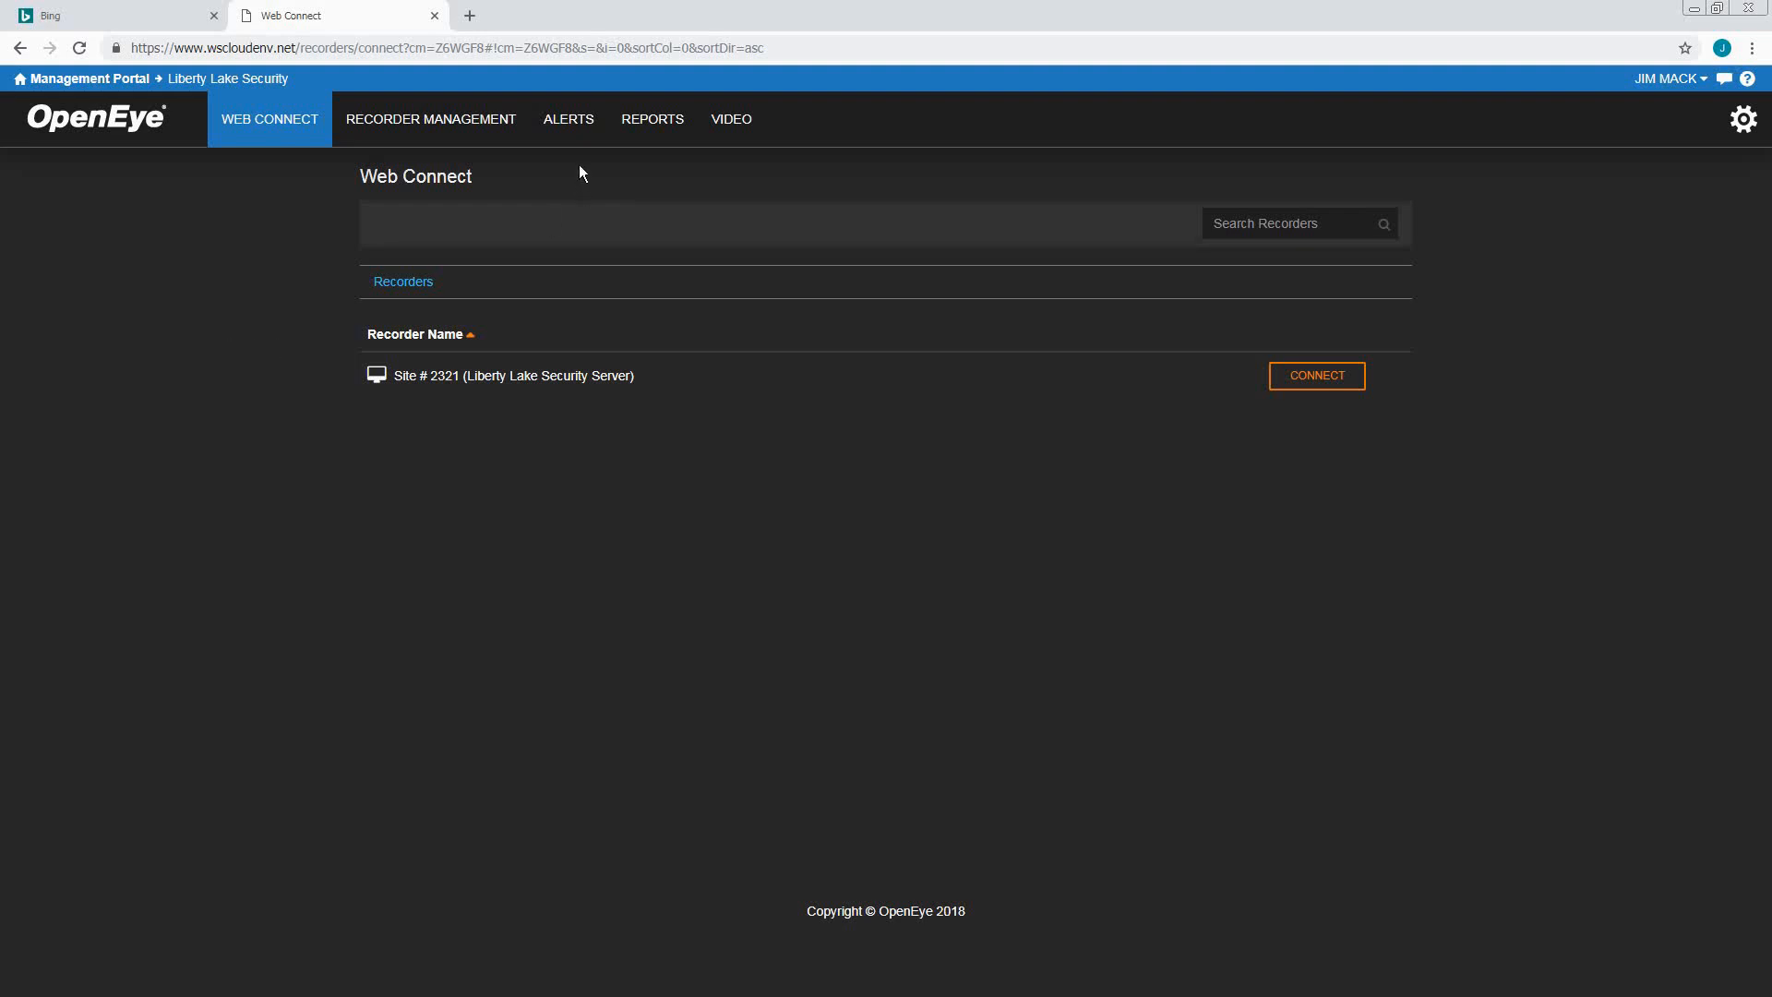
Open the ALERTS menu on the Web Connect page listing Site # 2321
click(573, 130)
Open Alert History and preview the camera snapshots of the six Door Opened alerts
click(549, 189)
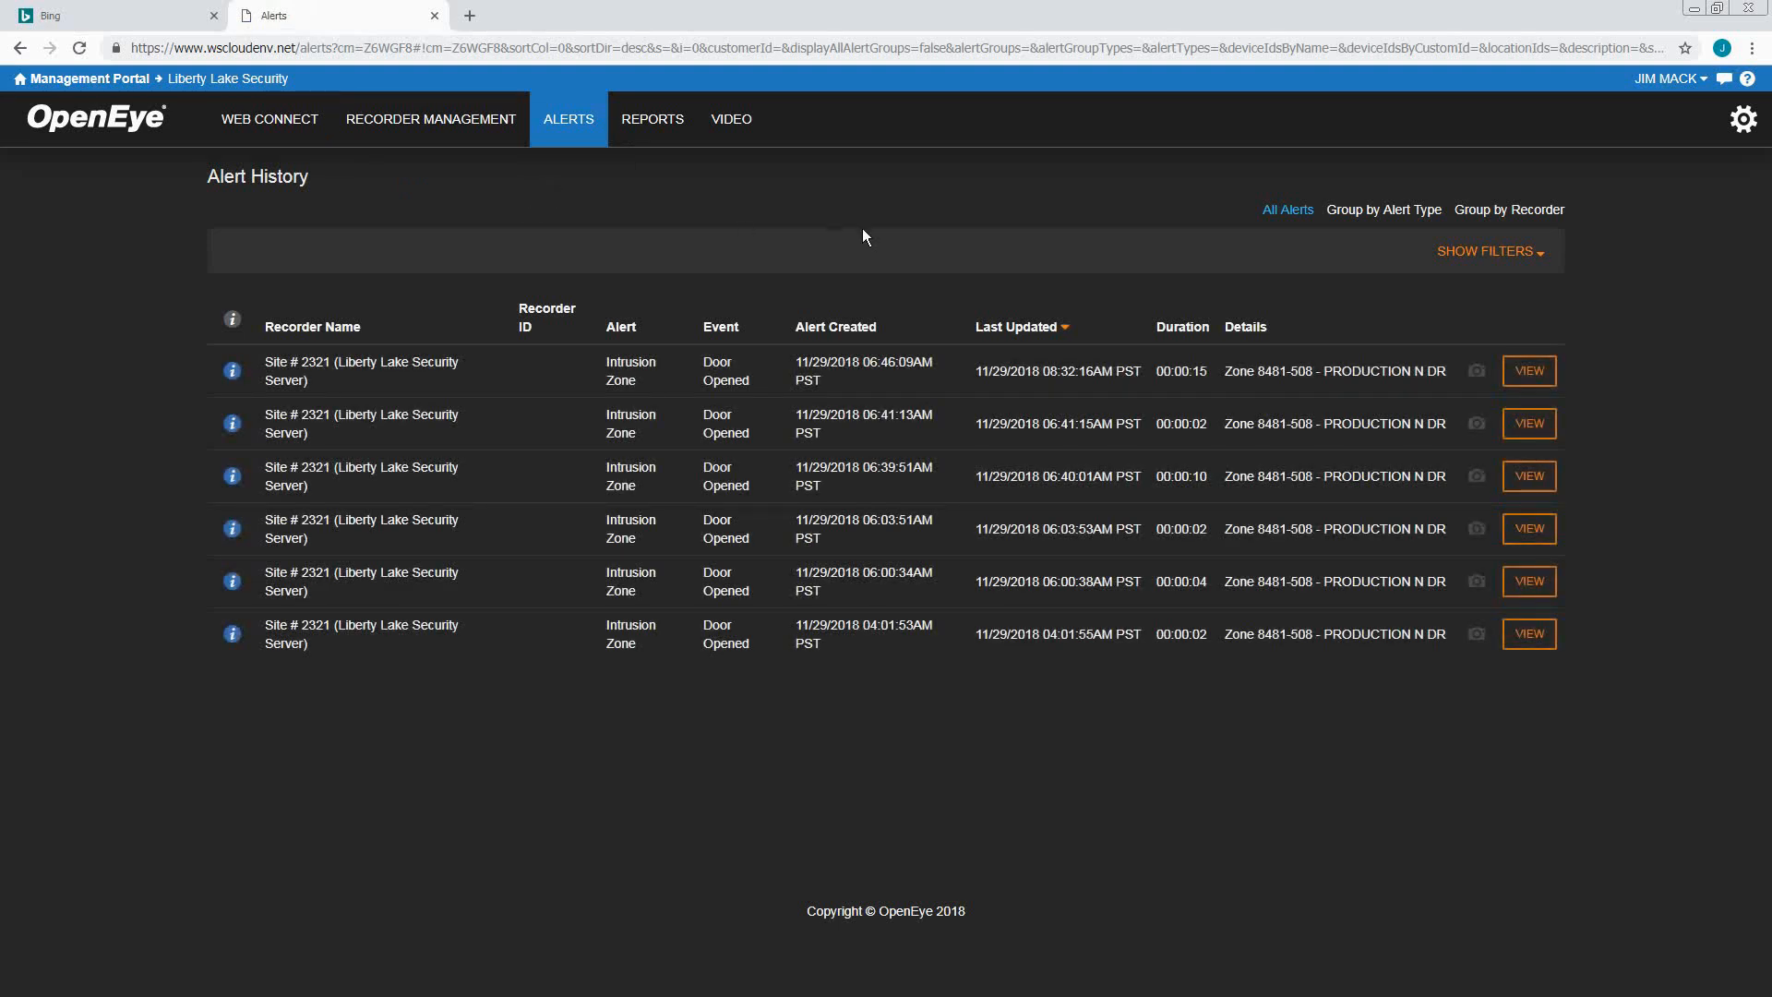
mouse_move(1477, 372)
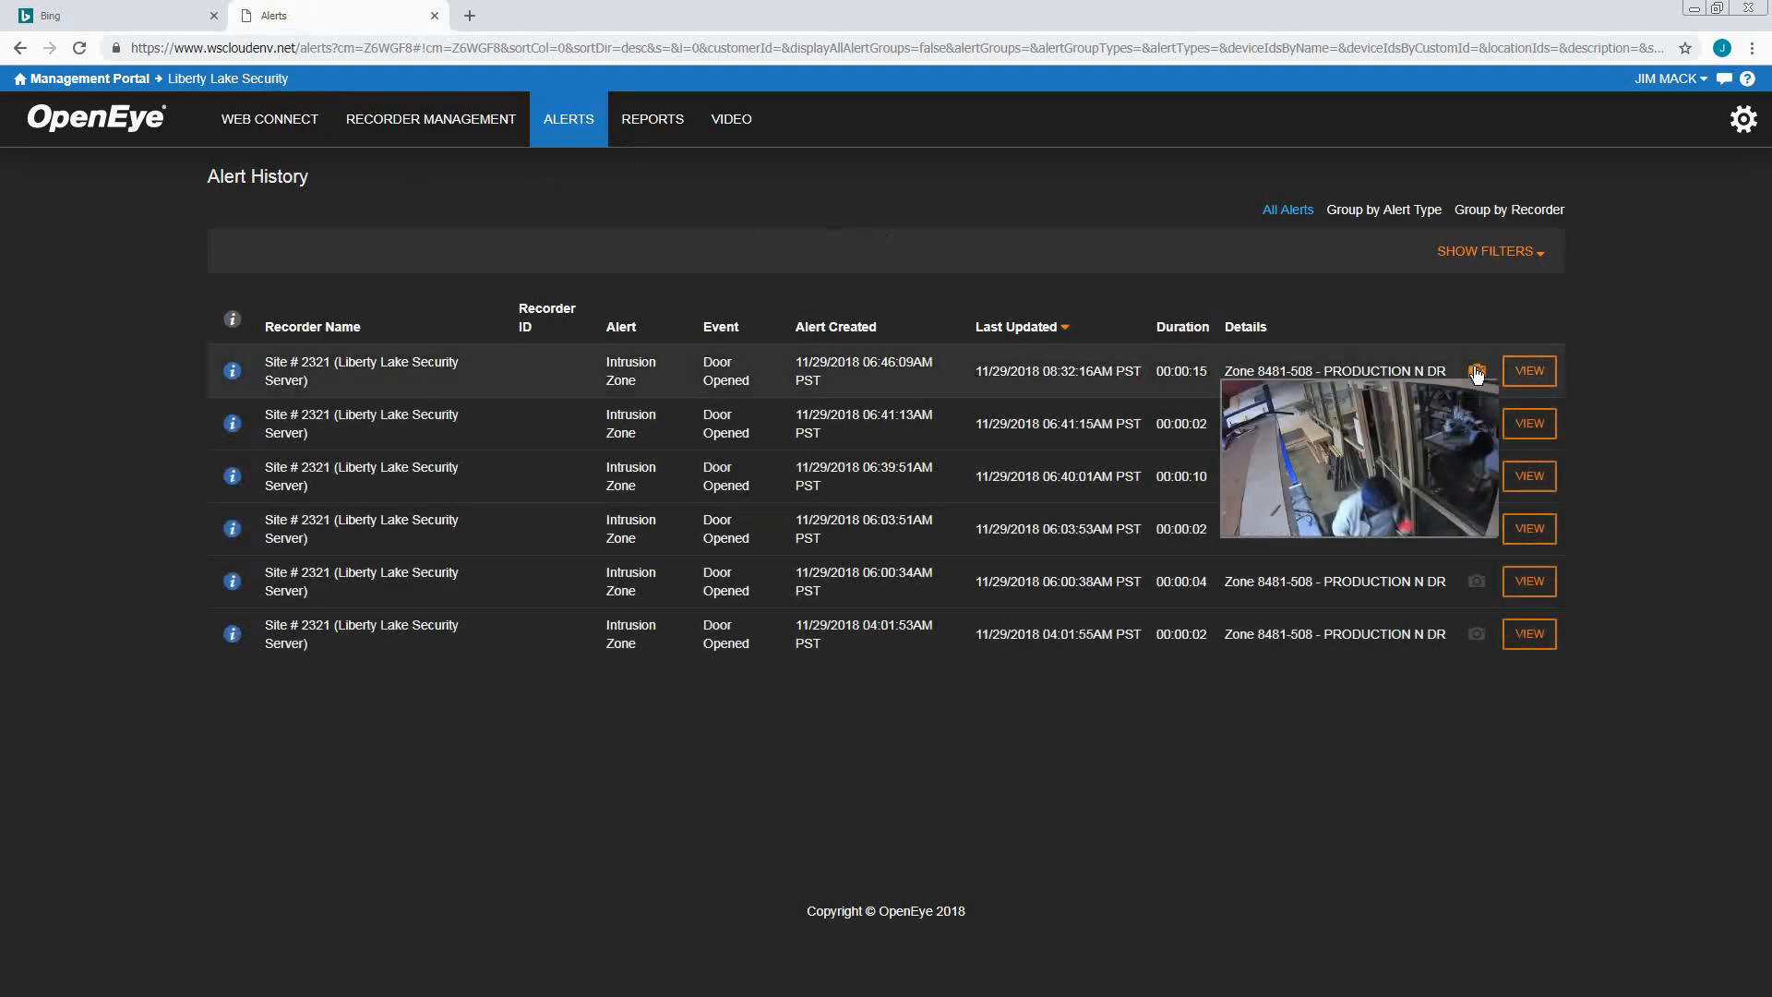
mouse_move(1479, 425)
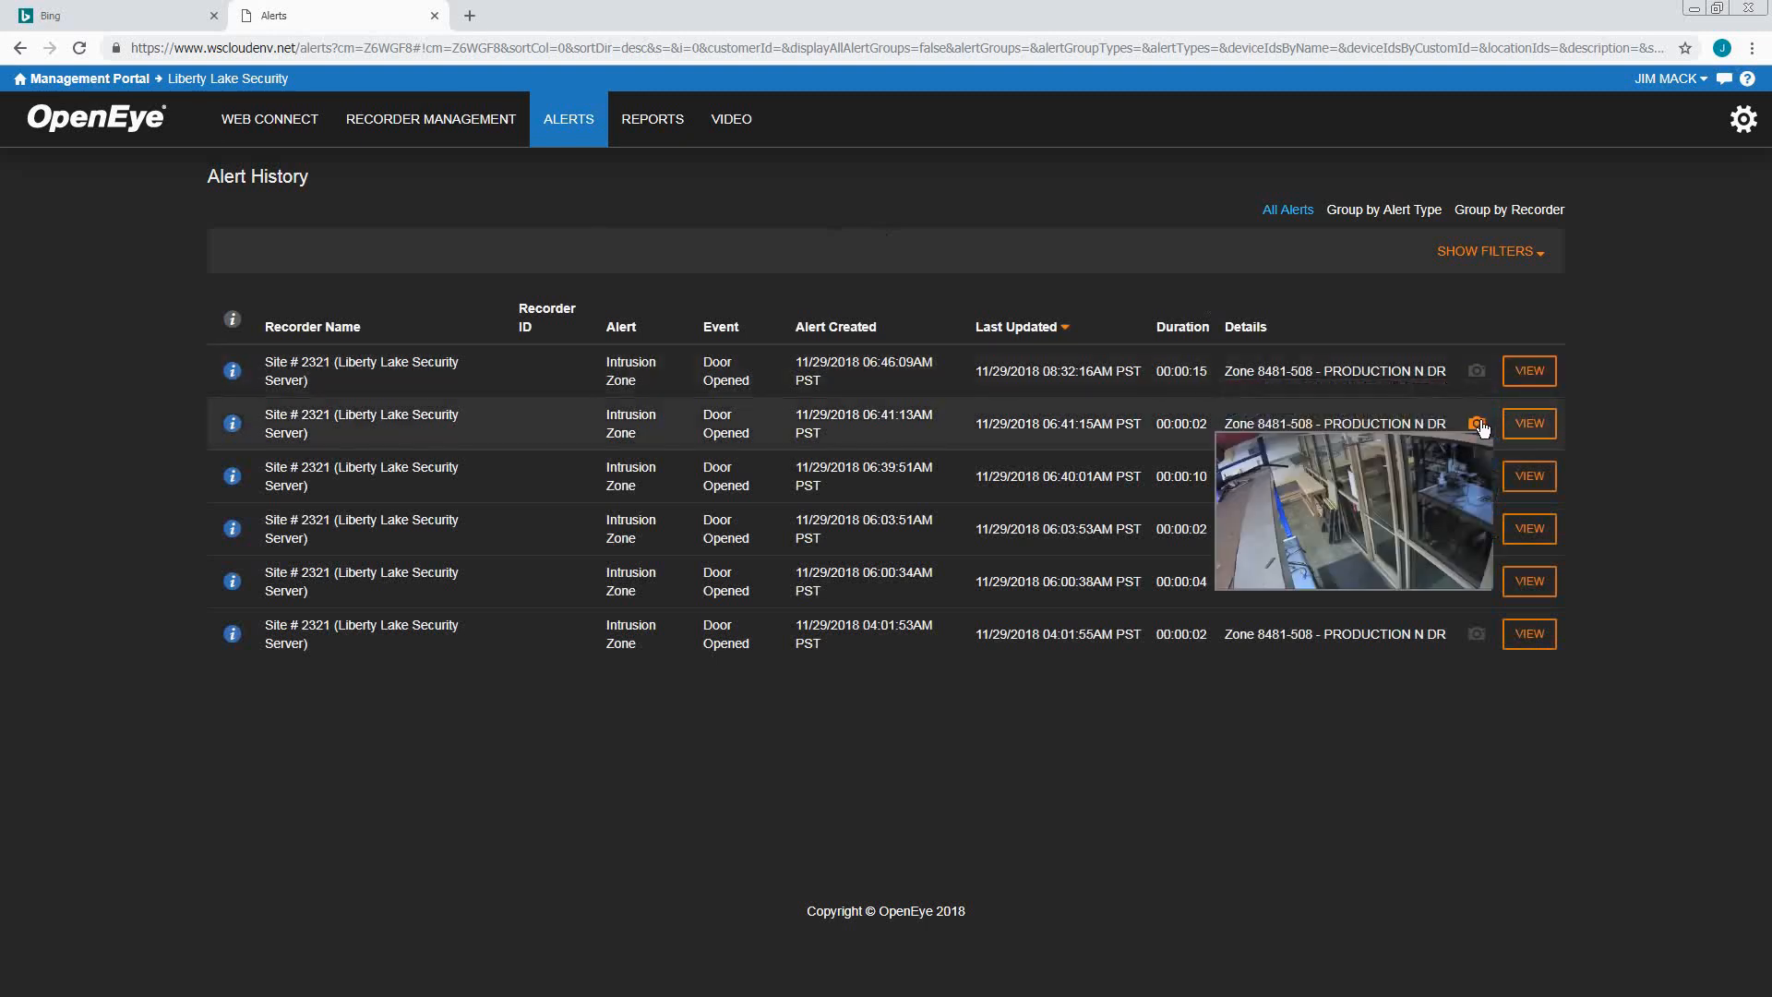
mouse_move(1478, 478)
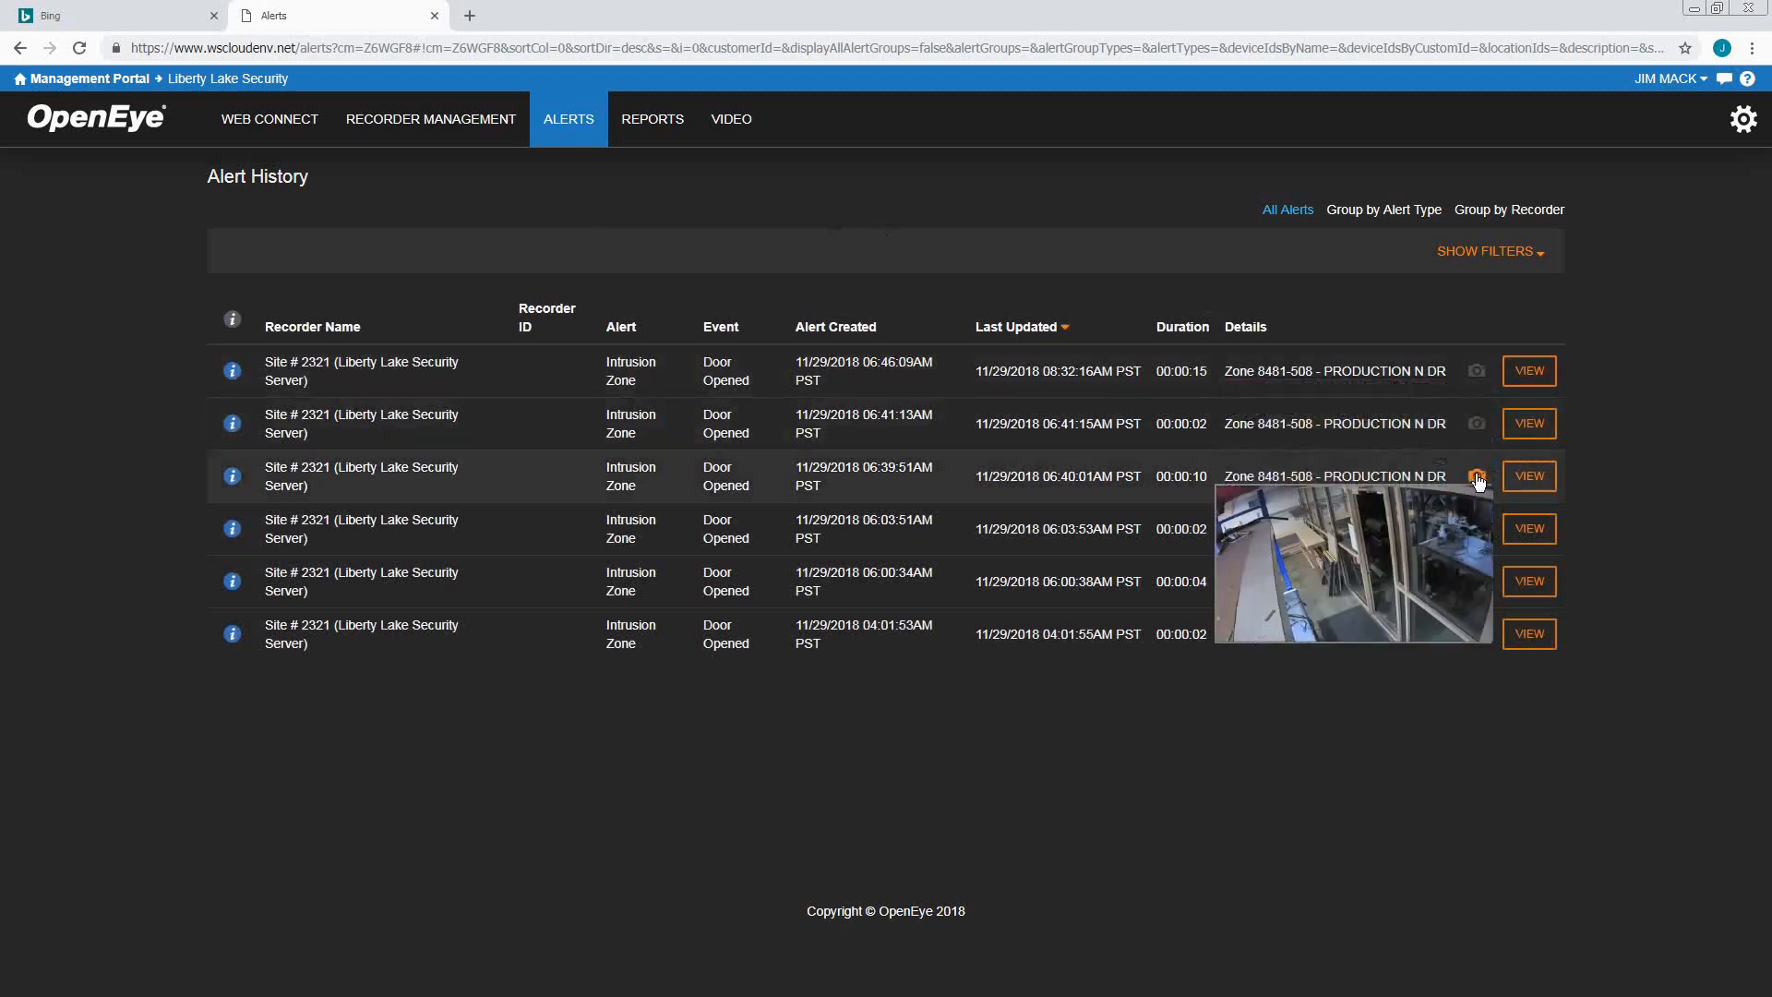
mouse_move(1477, 531)
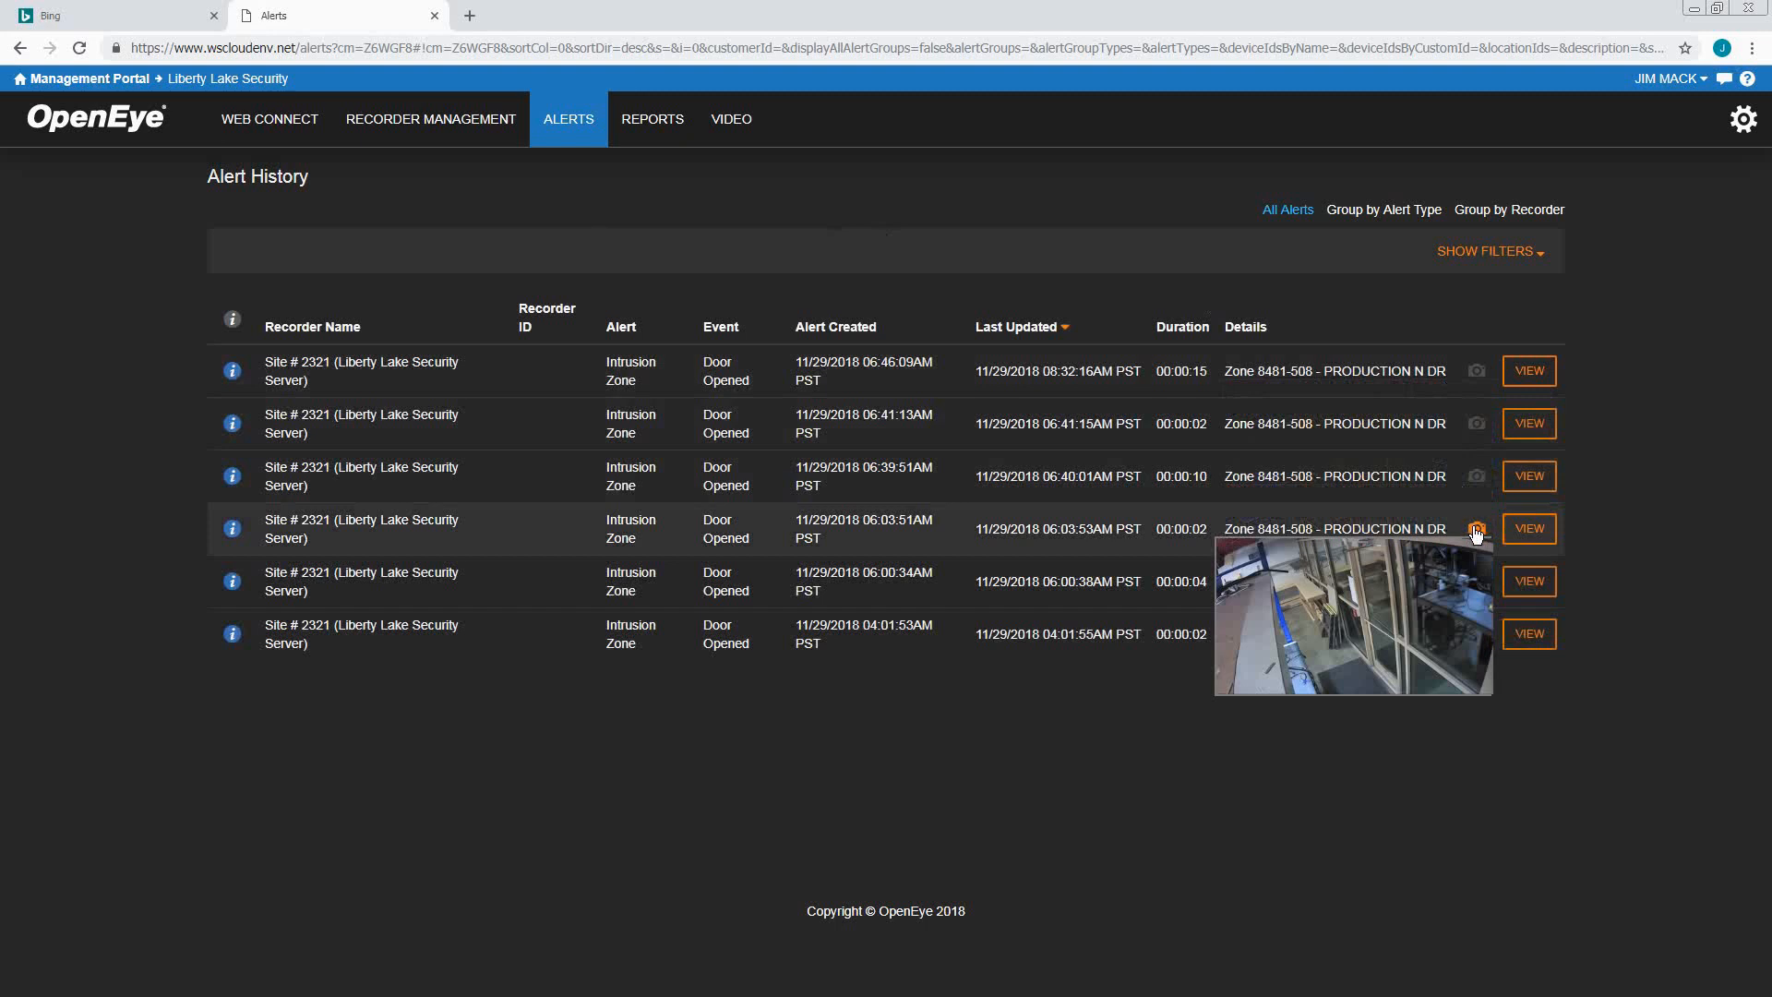
mouse_move(1475, 579)
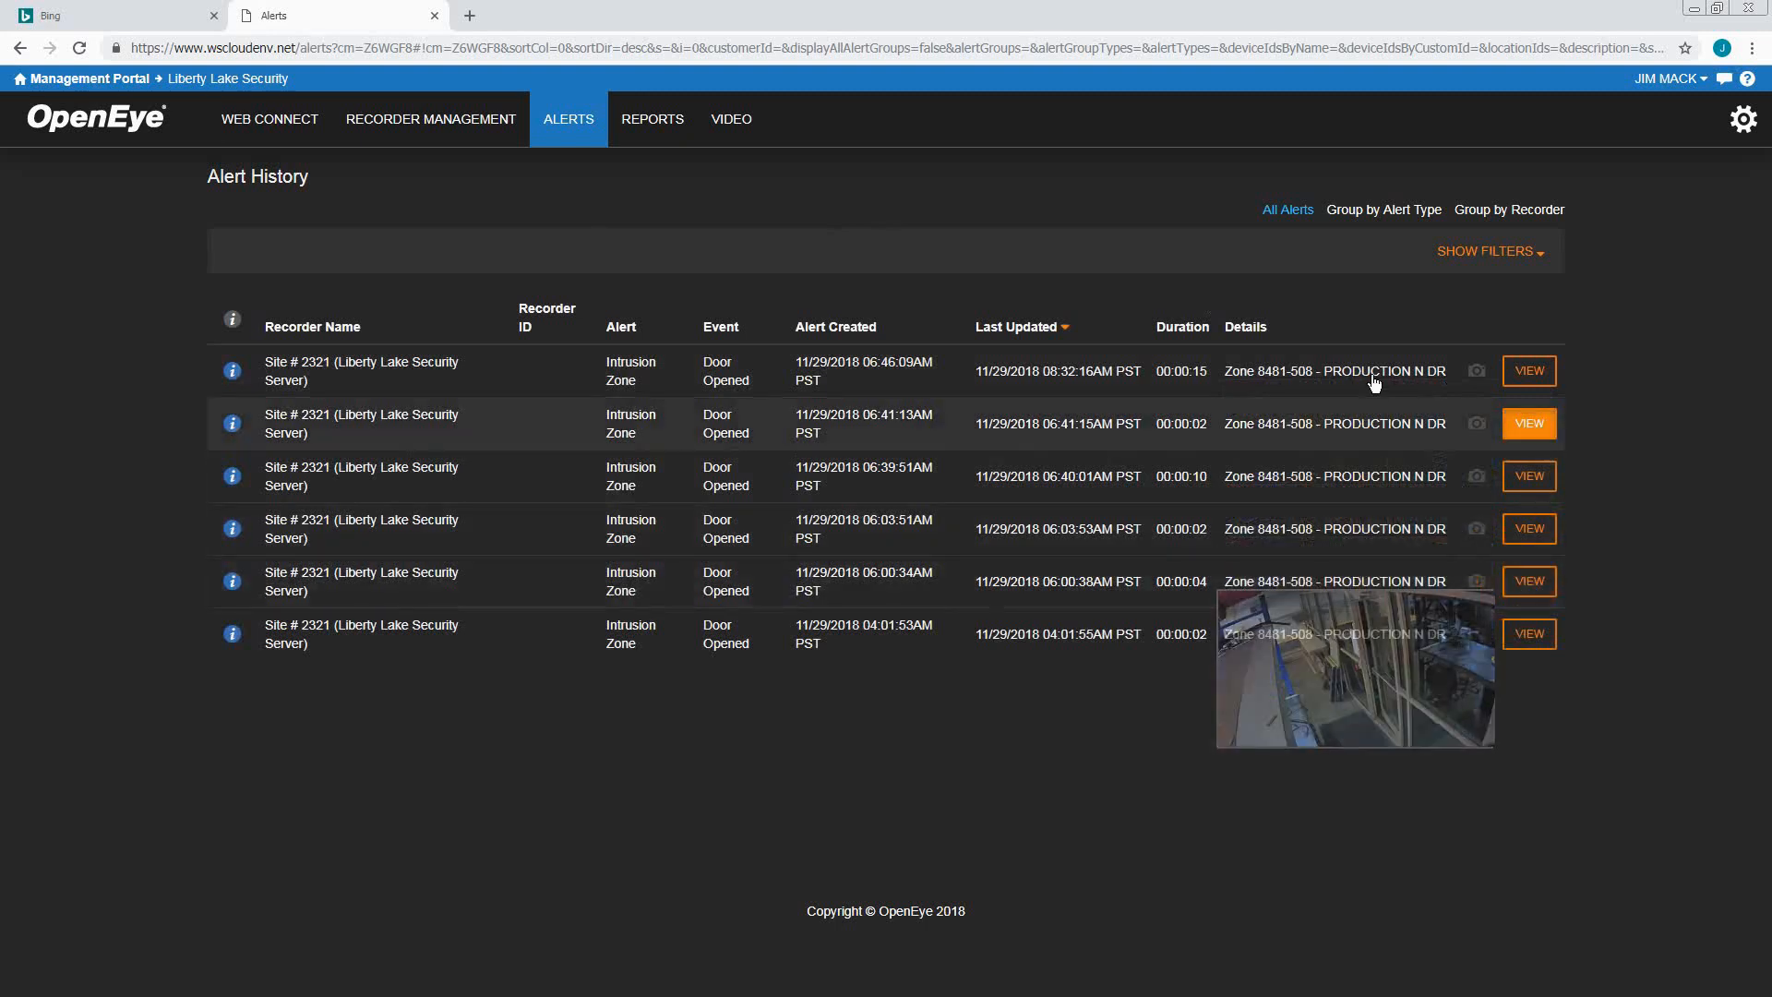
Filter the alert history to Door Opened and Door Held Open events, then hide the filters
click(1545, 258)
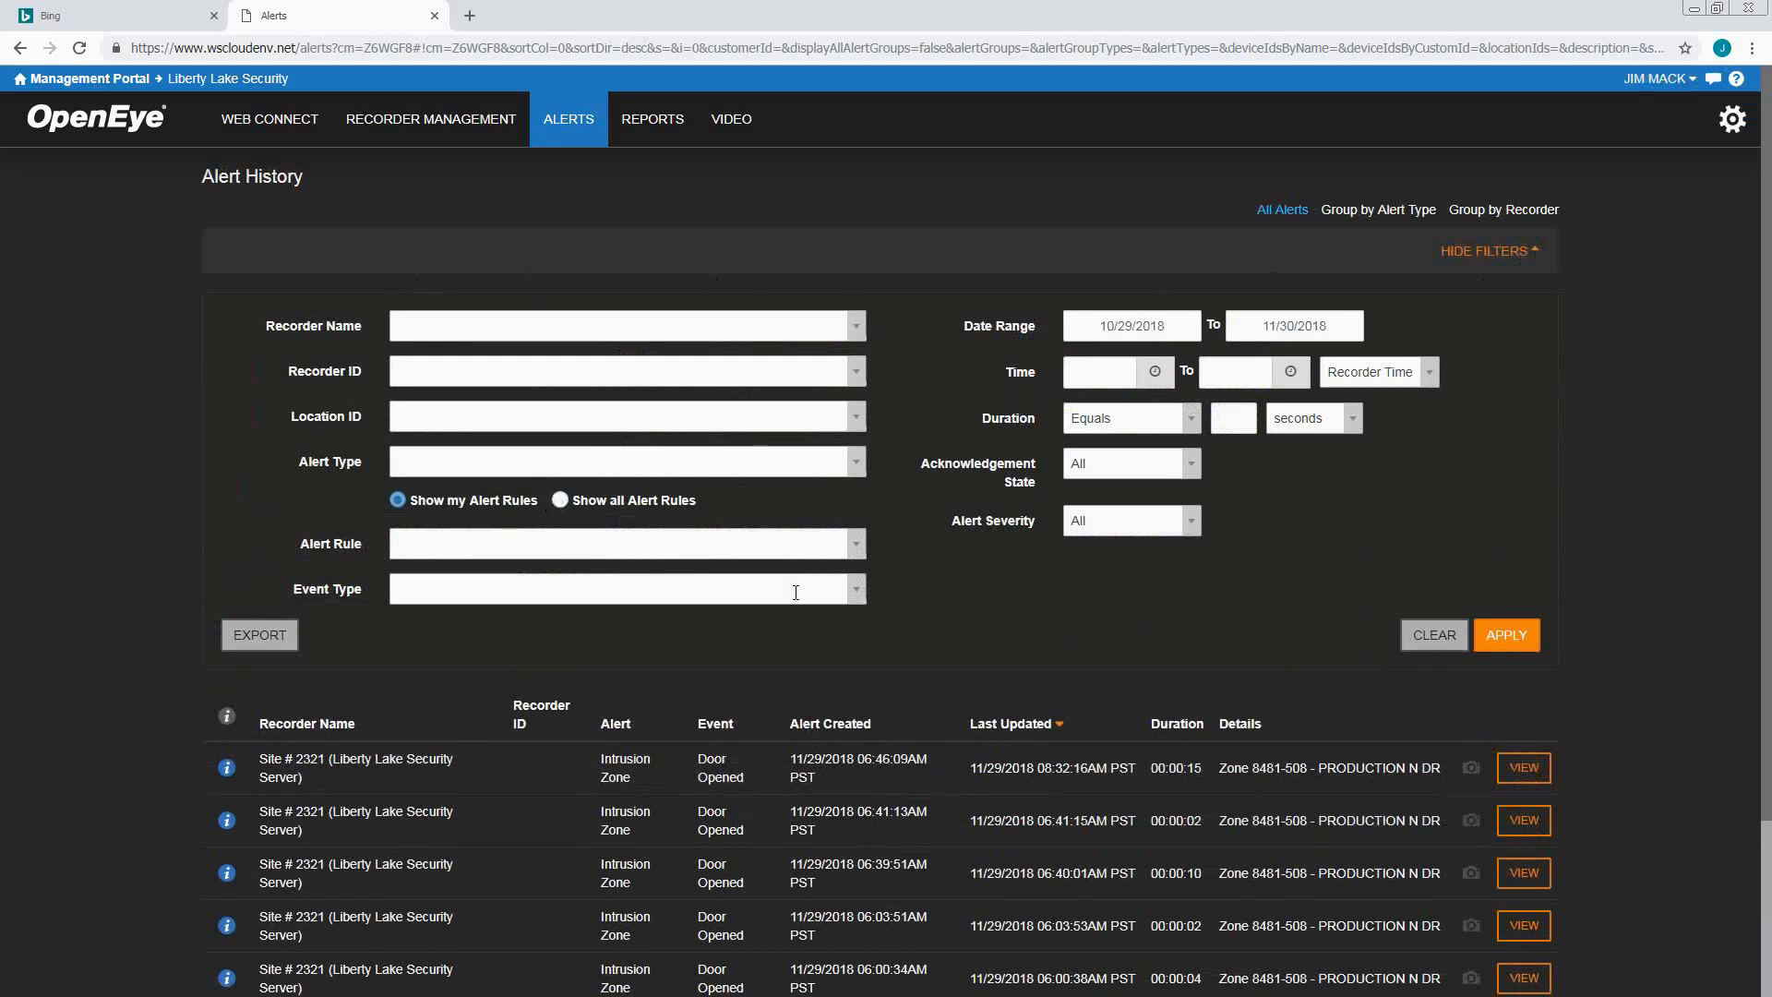
click(860, 595)
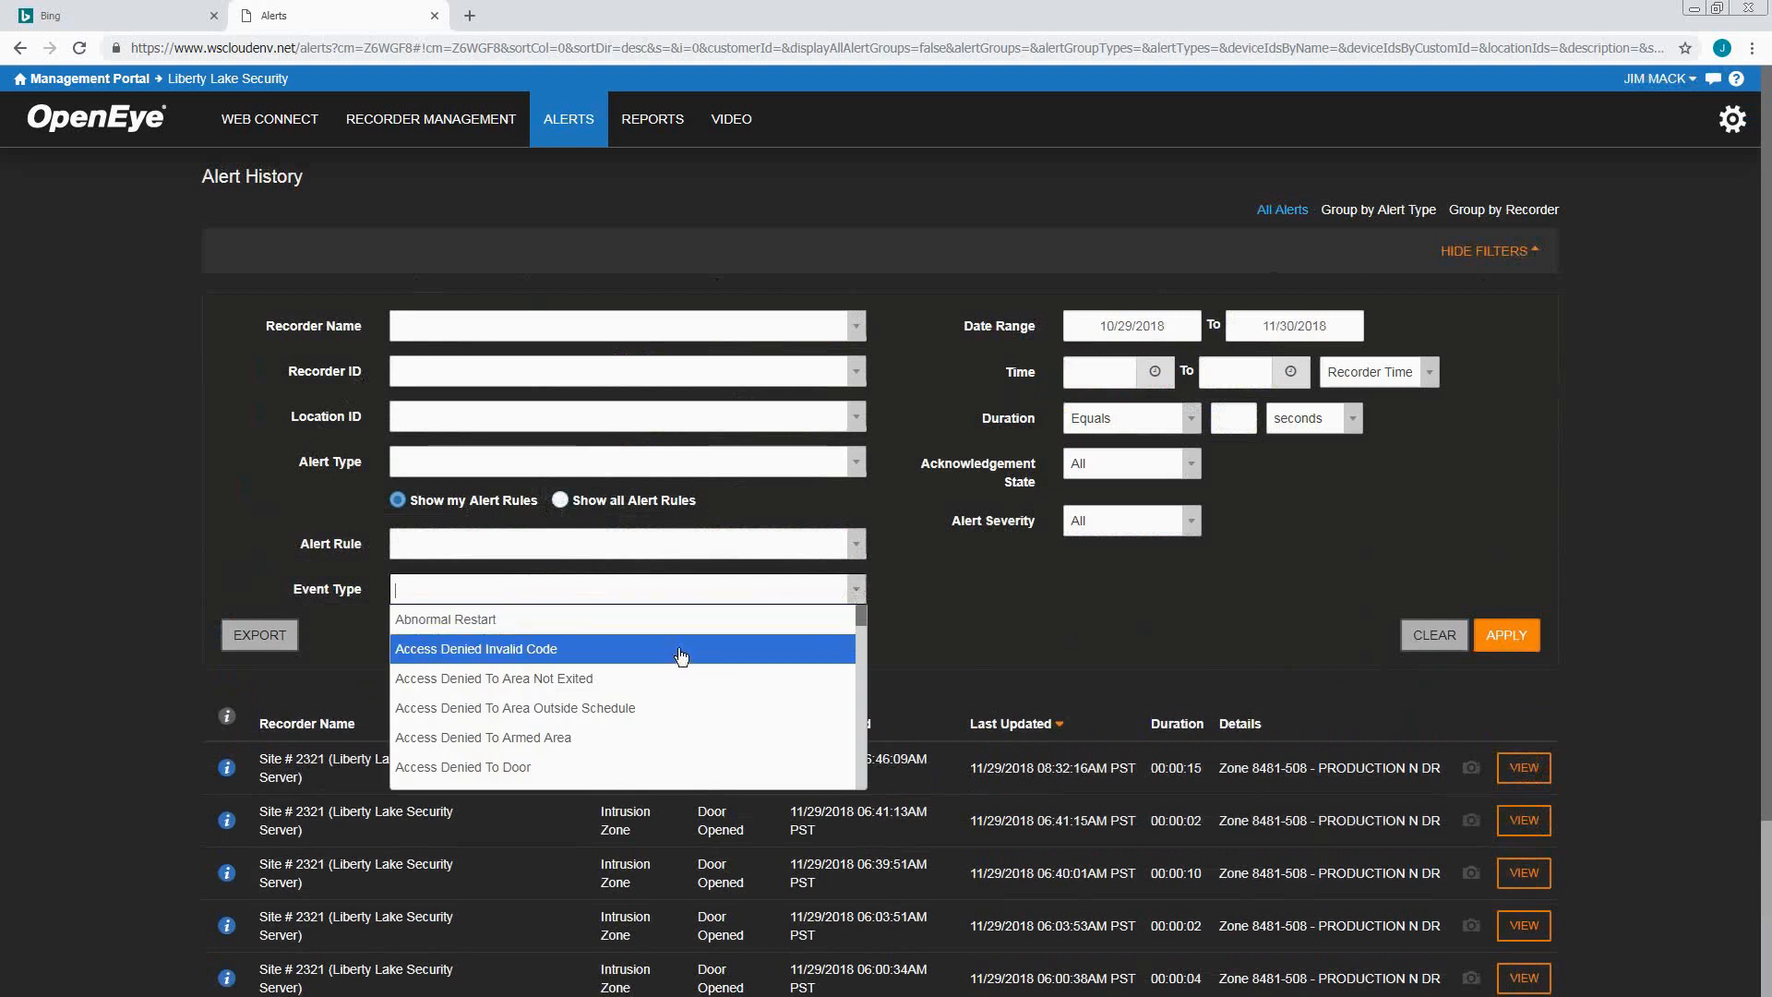
scroll(682, 655, down, 8)
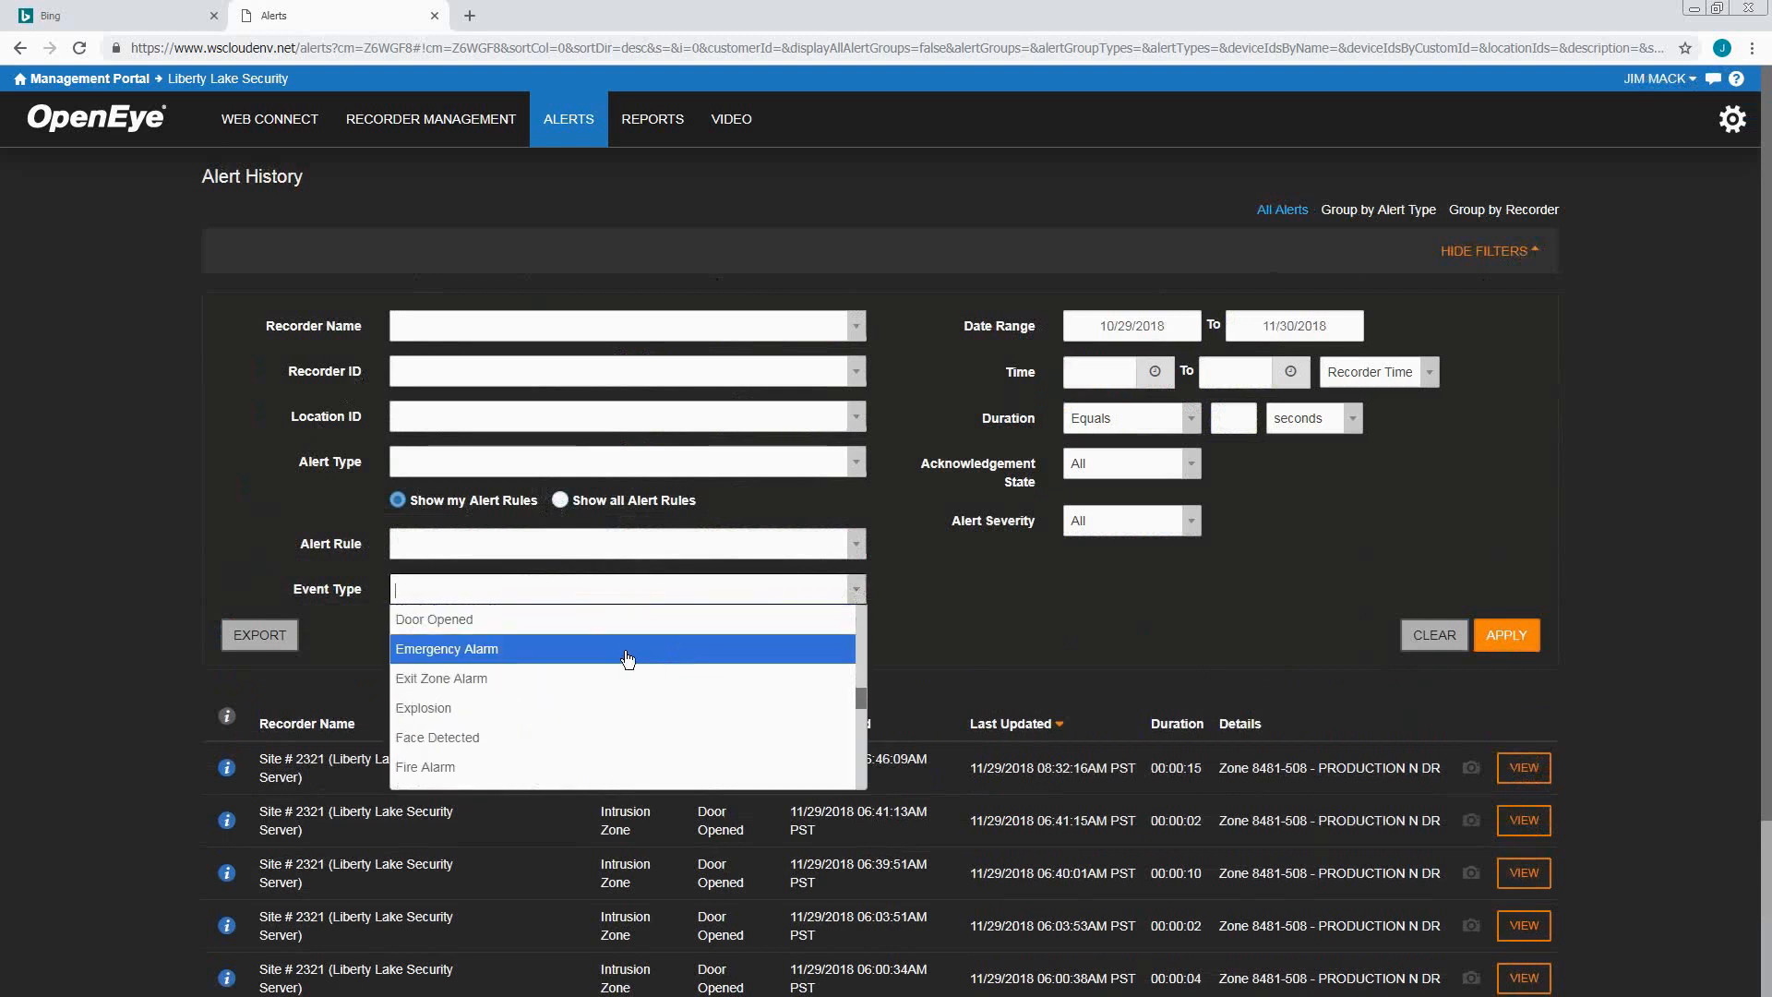
click(525, 632)
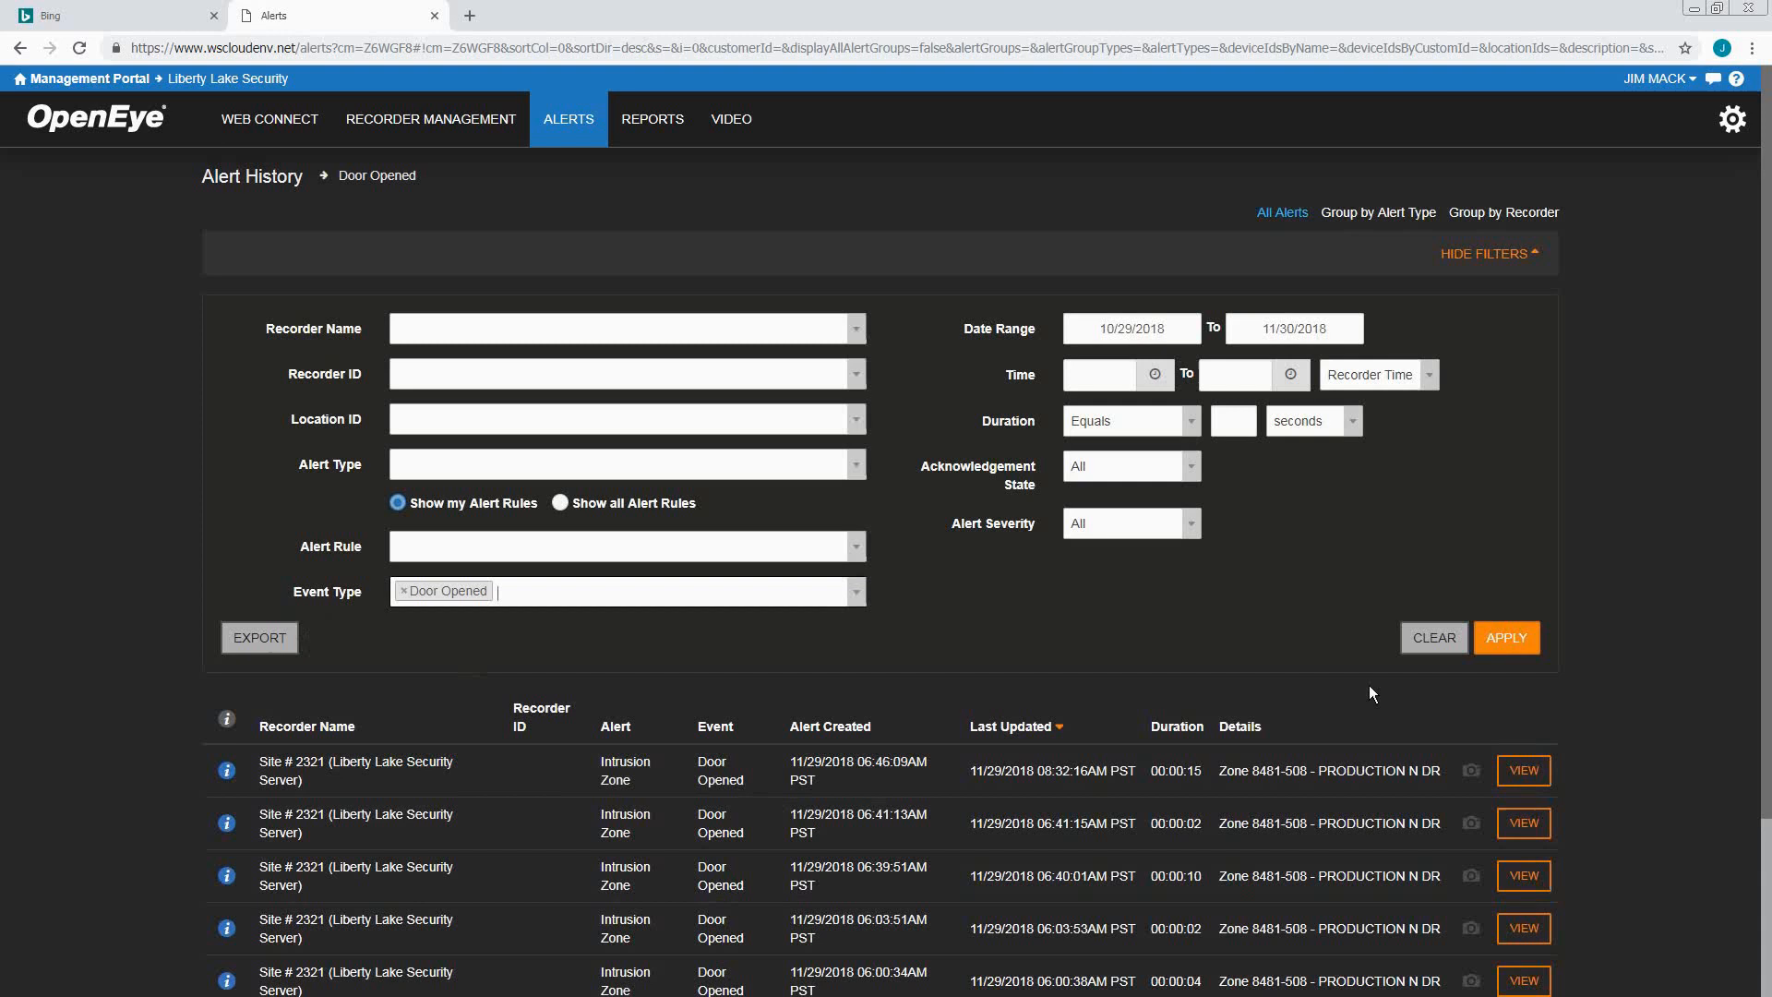
click(1506, 638)
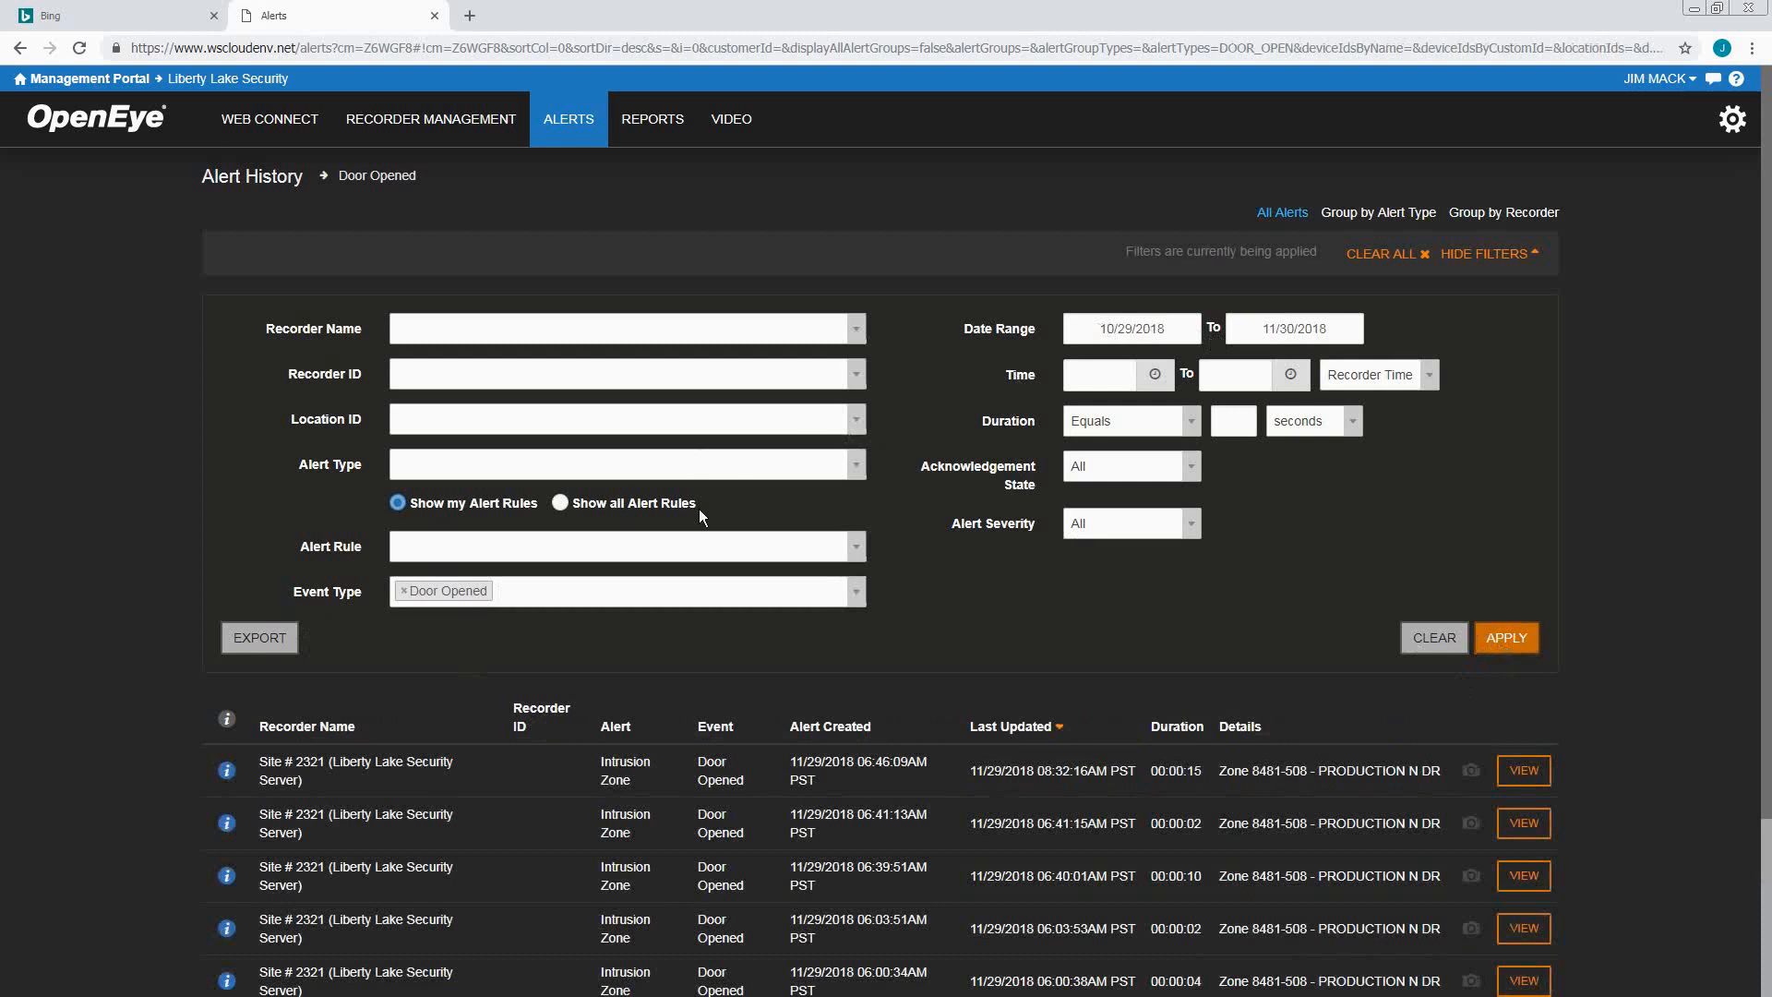
click(554, 591)
click(522, 622)
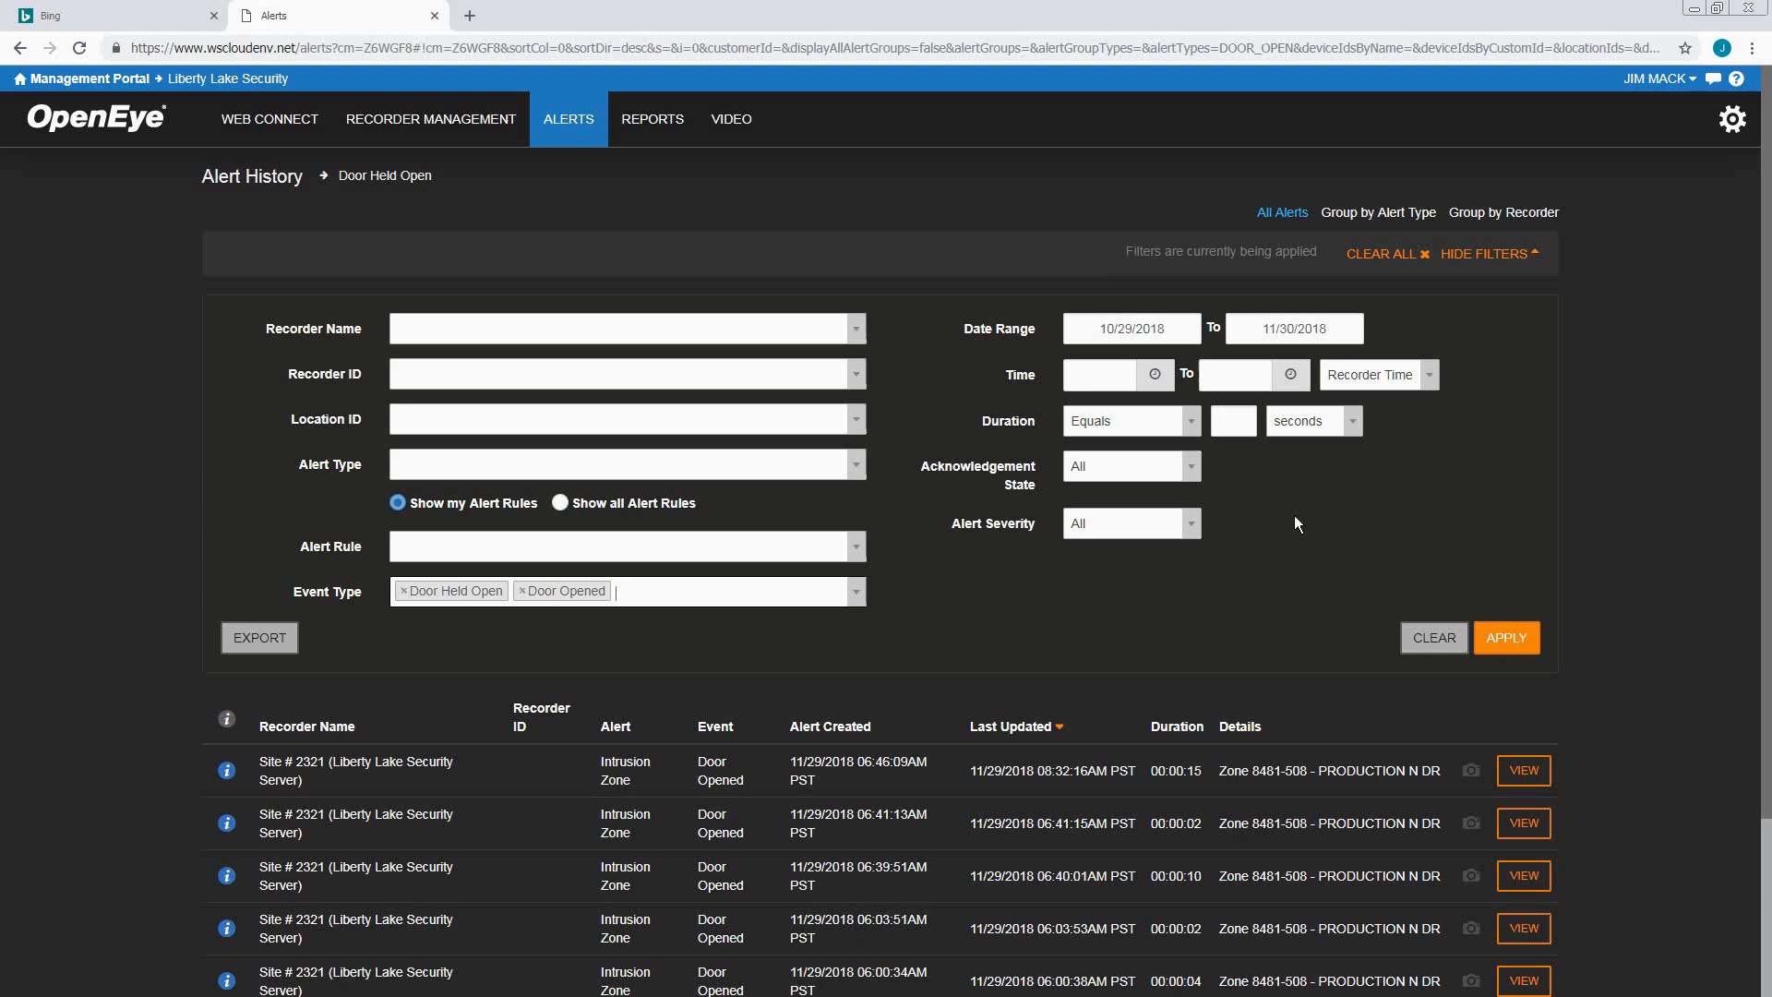
click(1516, 255)
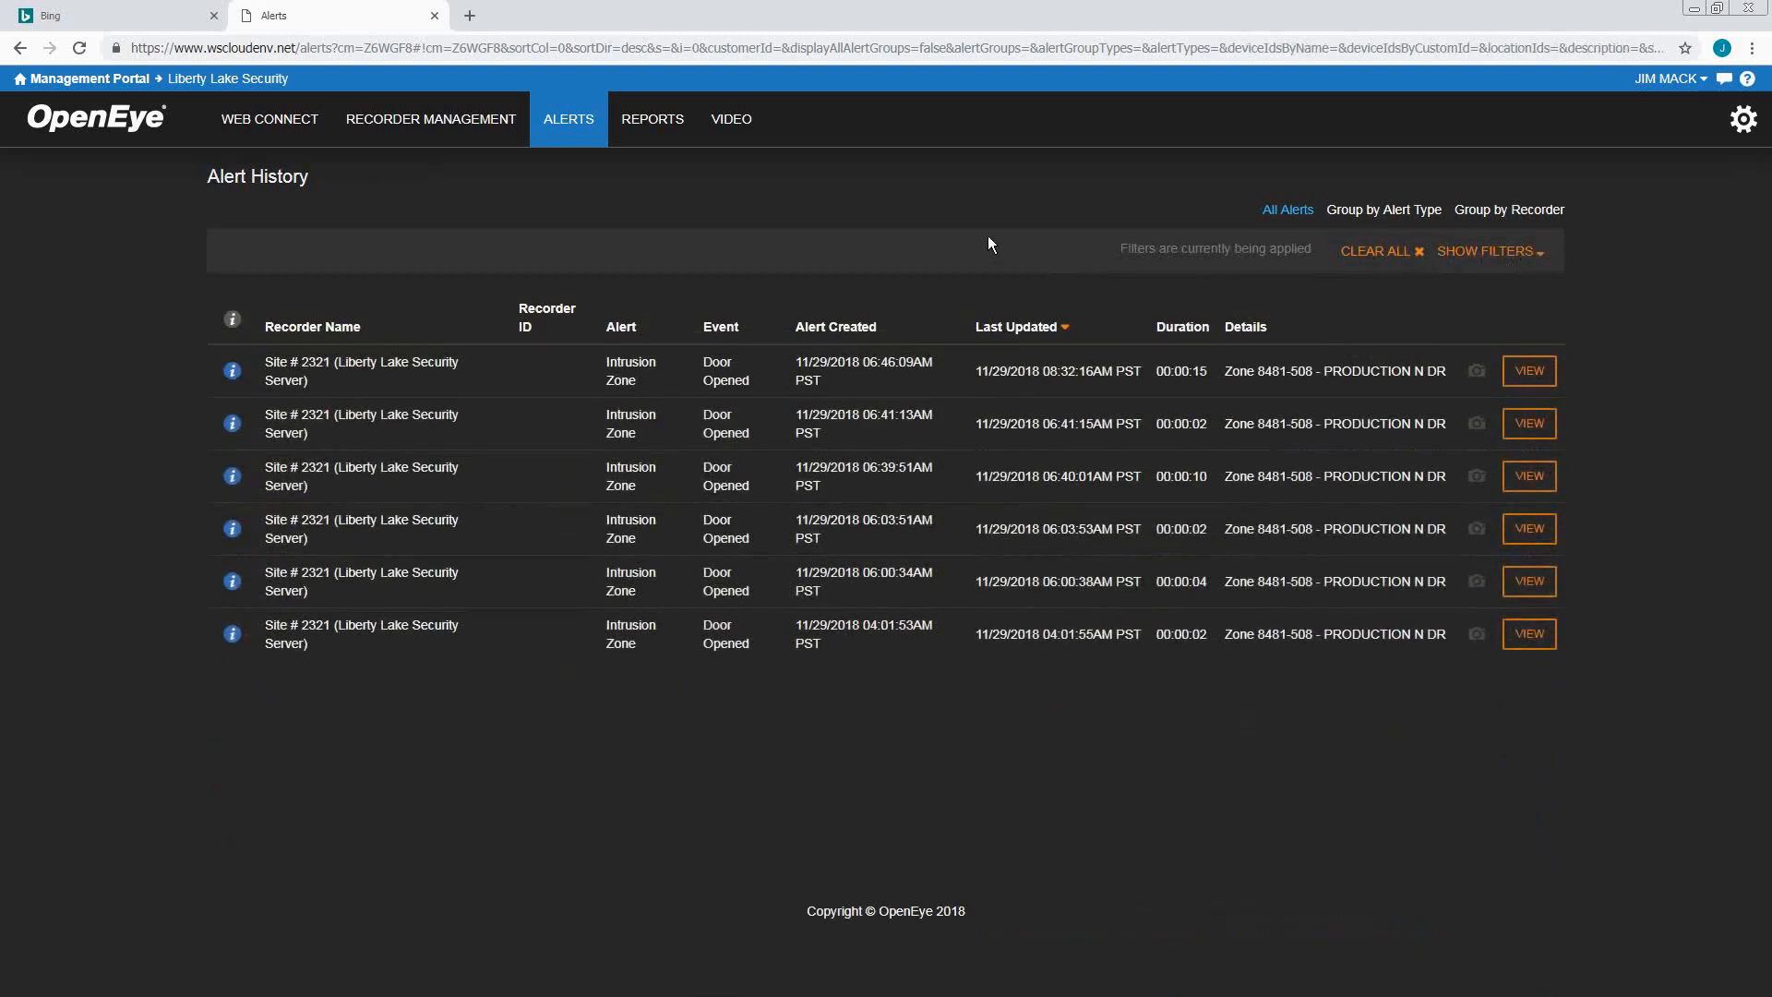
Set the newest Production North Door alert to Closed with the note 'normal event' and save
click(1529, 372)
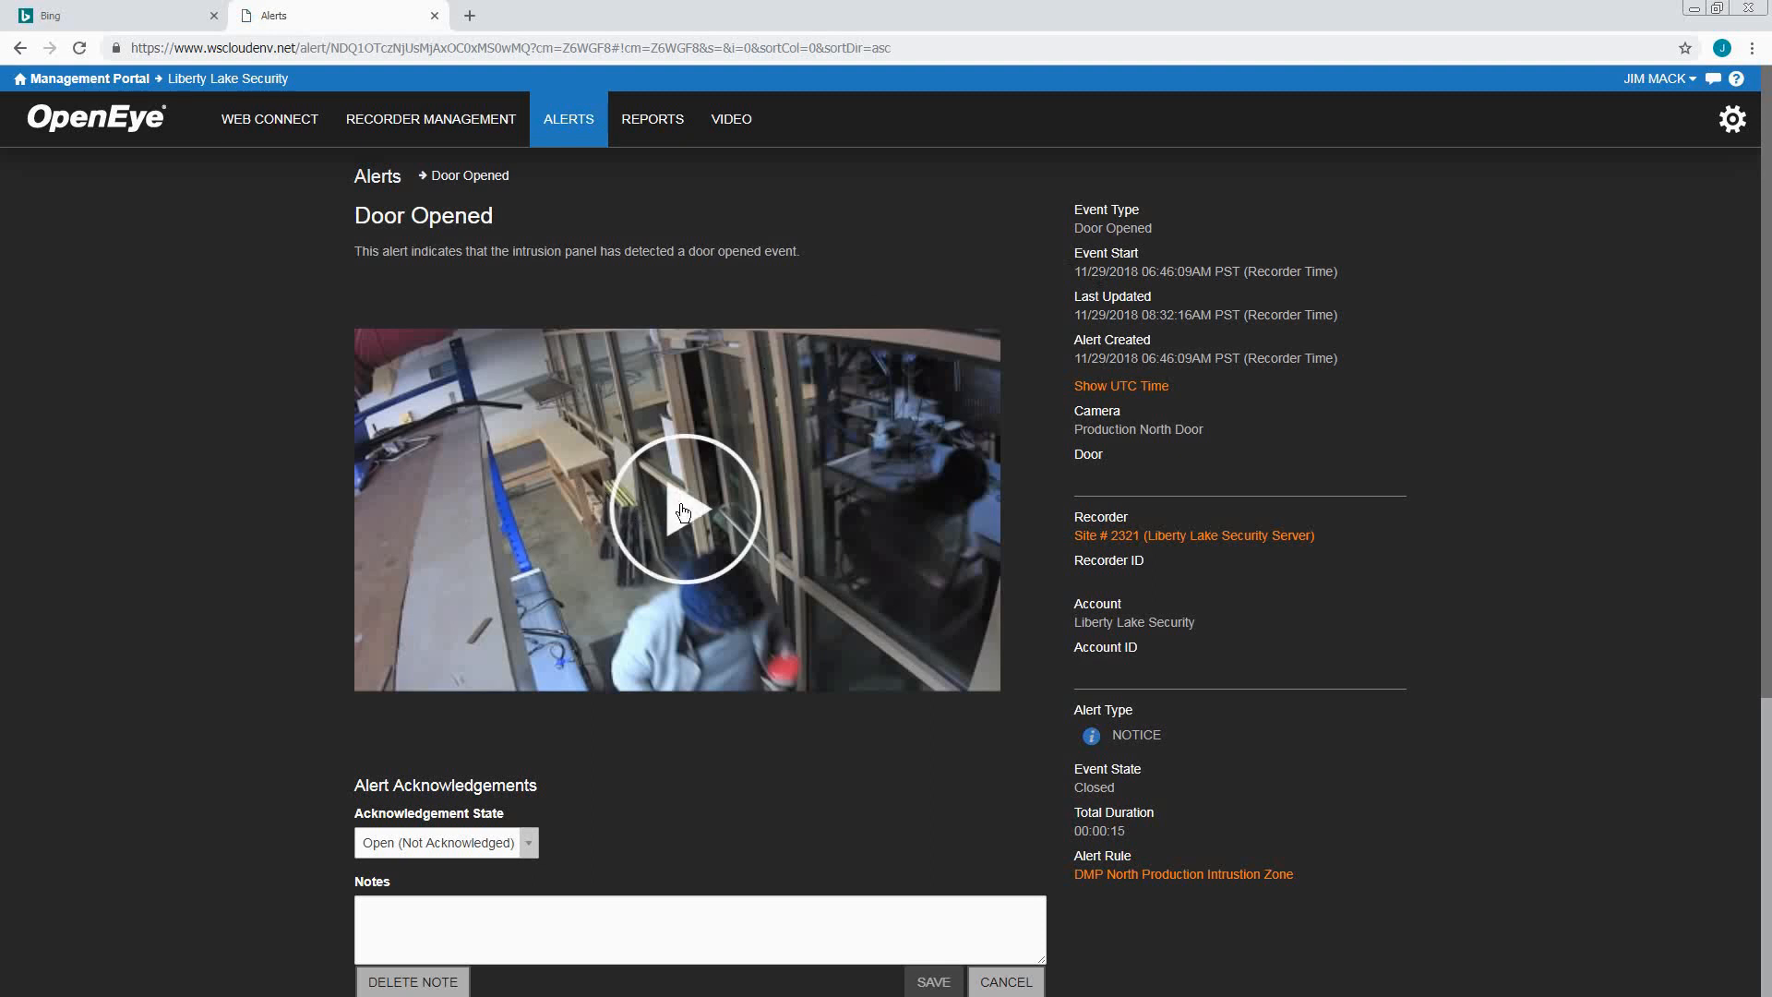
scroll(595, 702, down, 2)
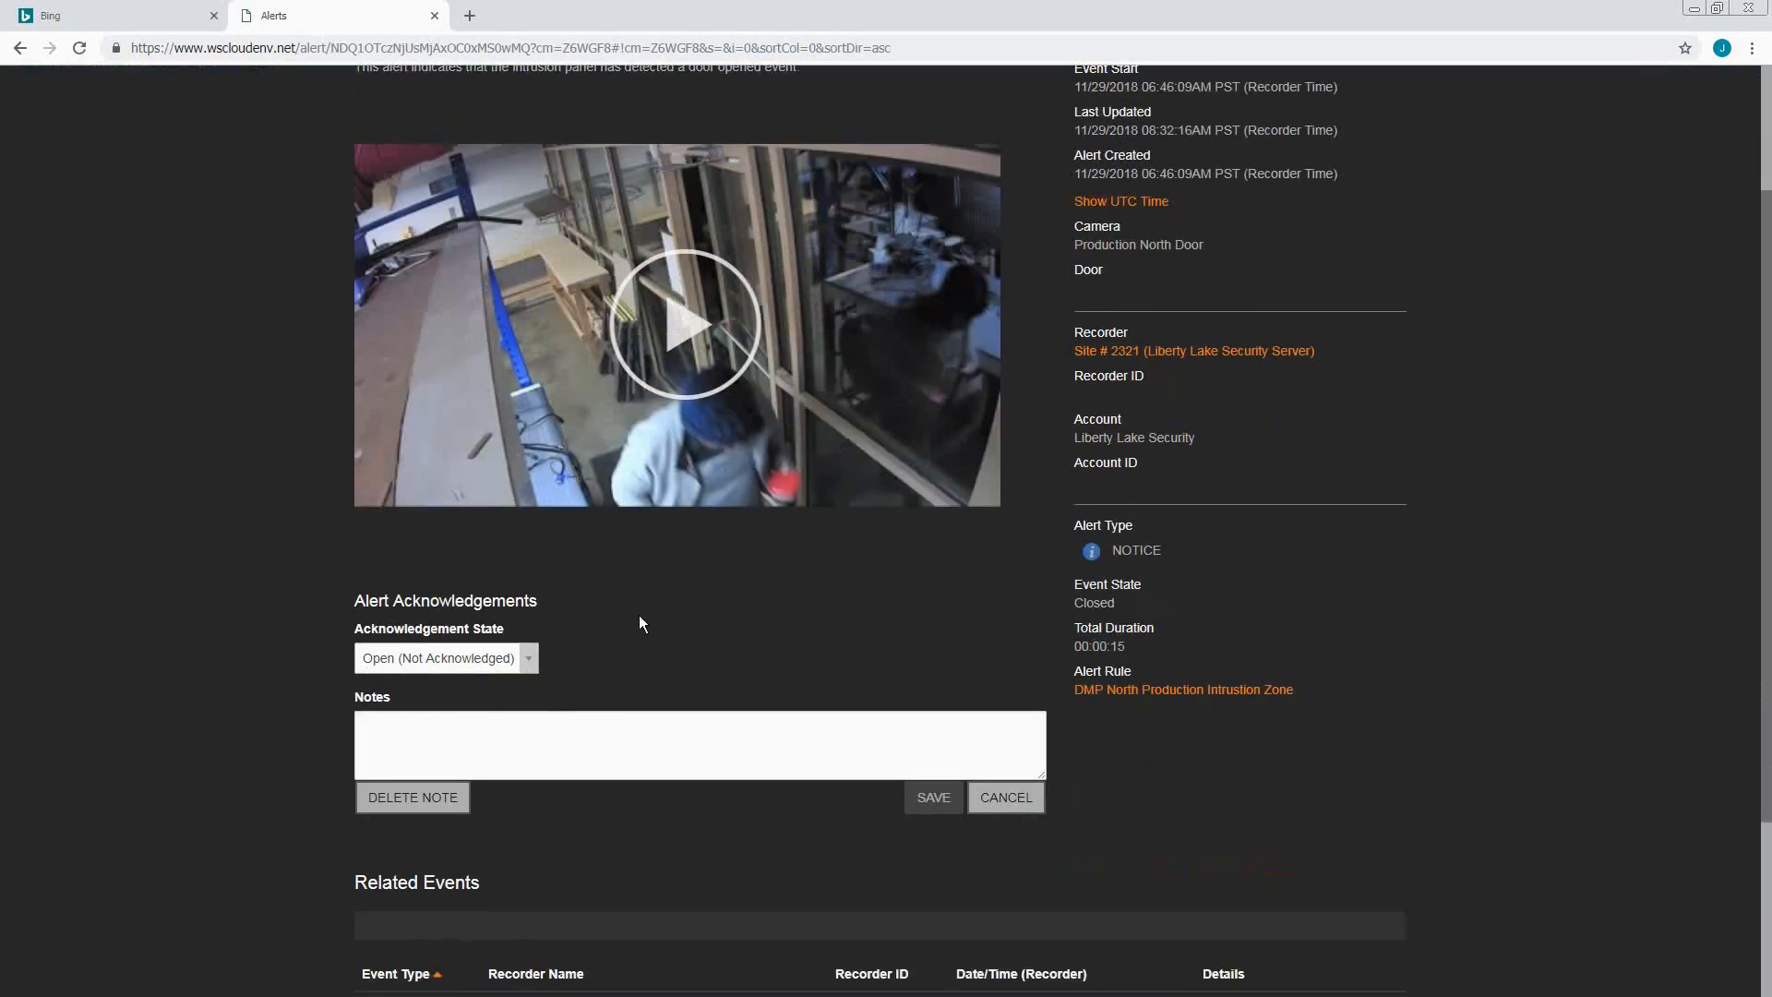
click(531, 660)
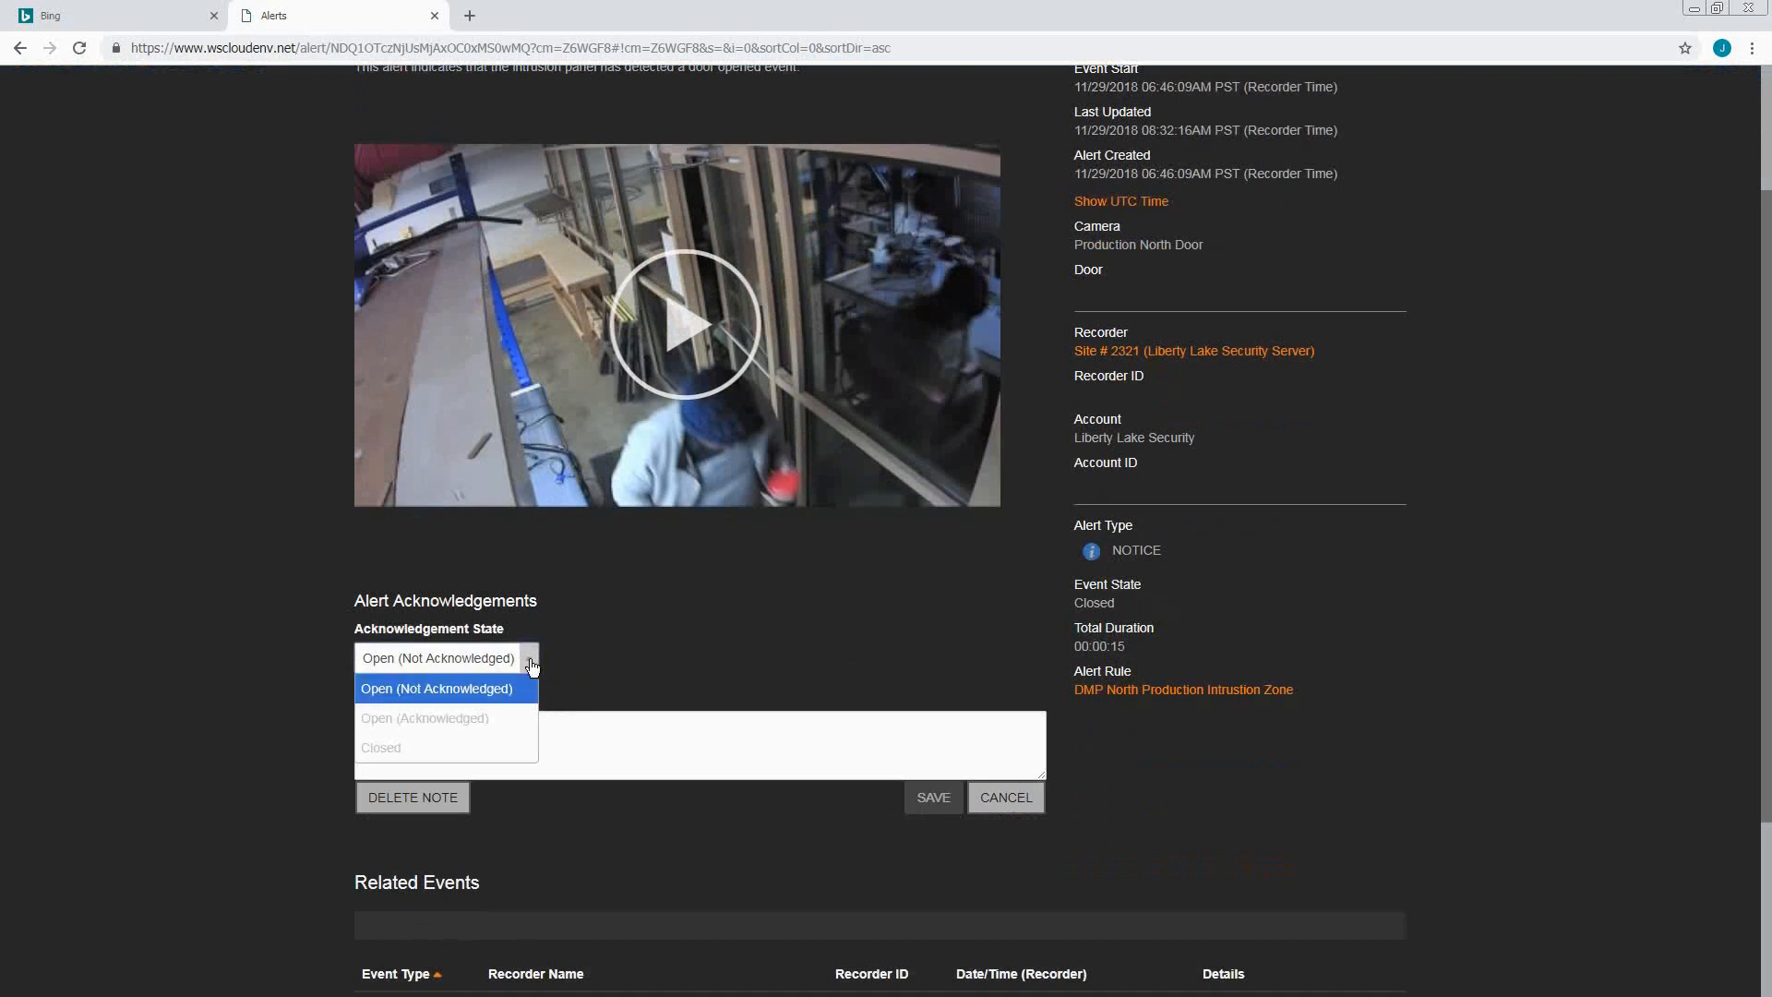
click(475, 750)
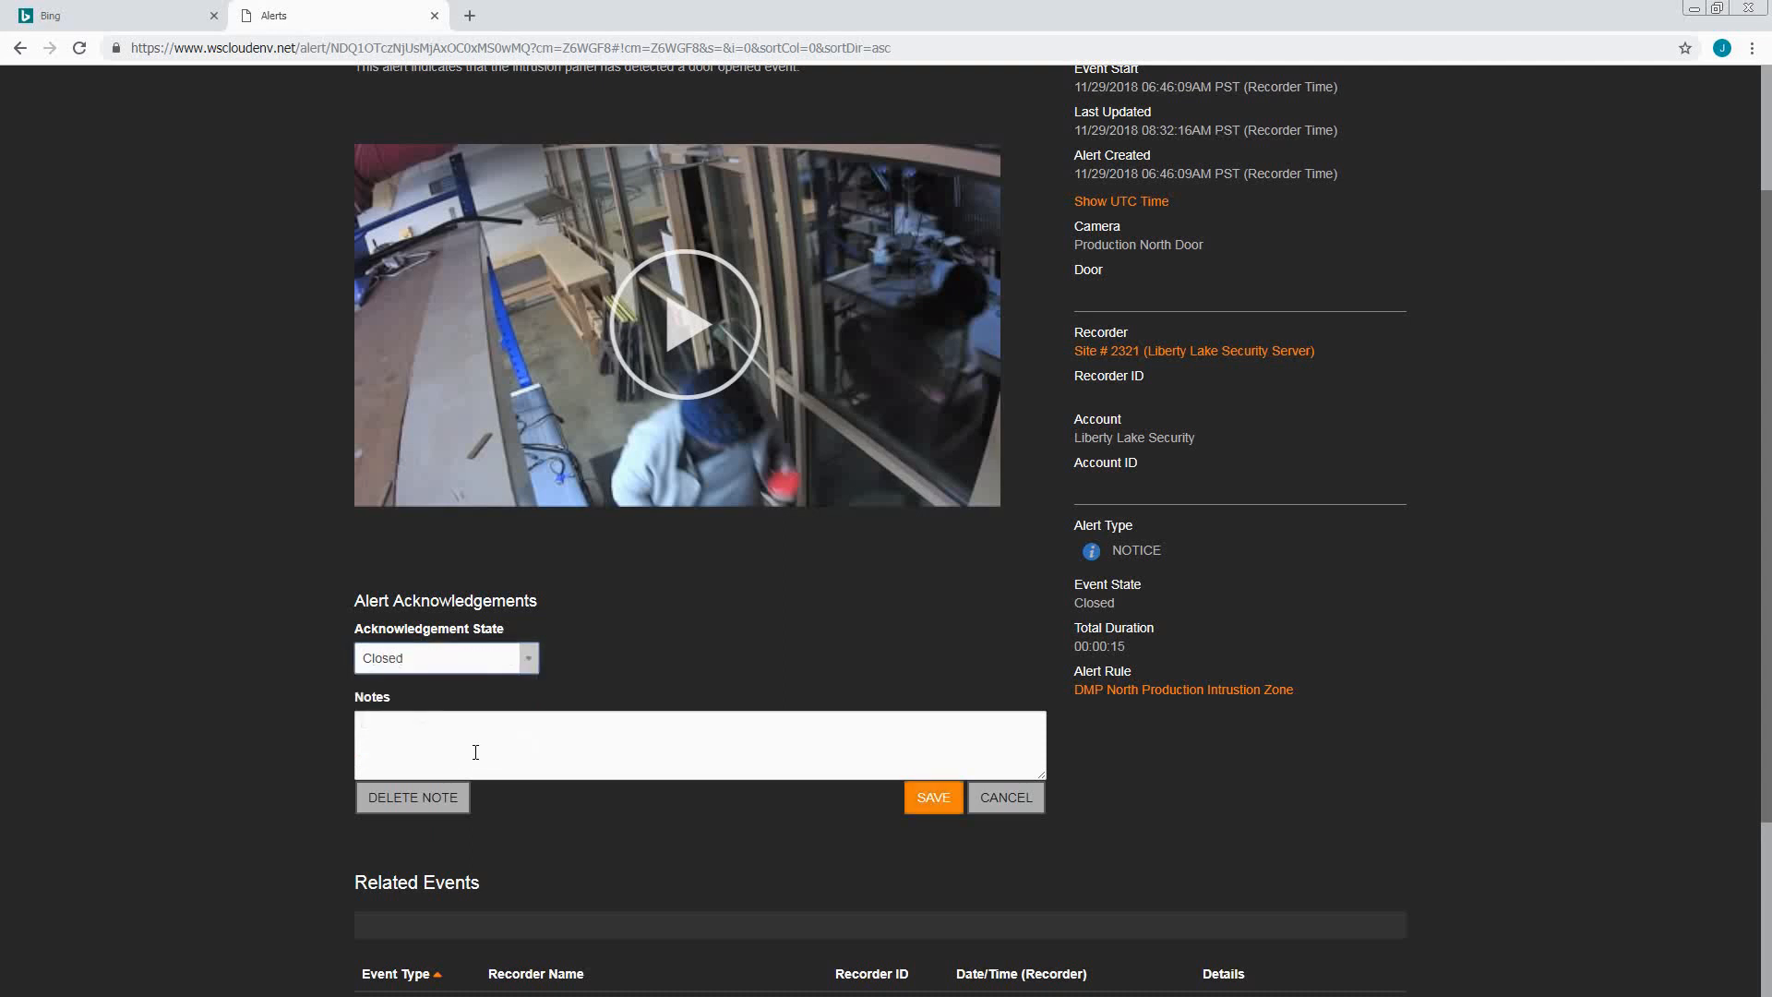
click(428, 728)
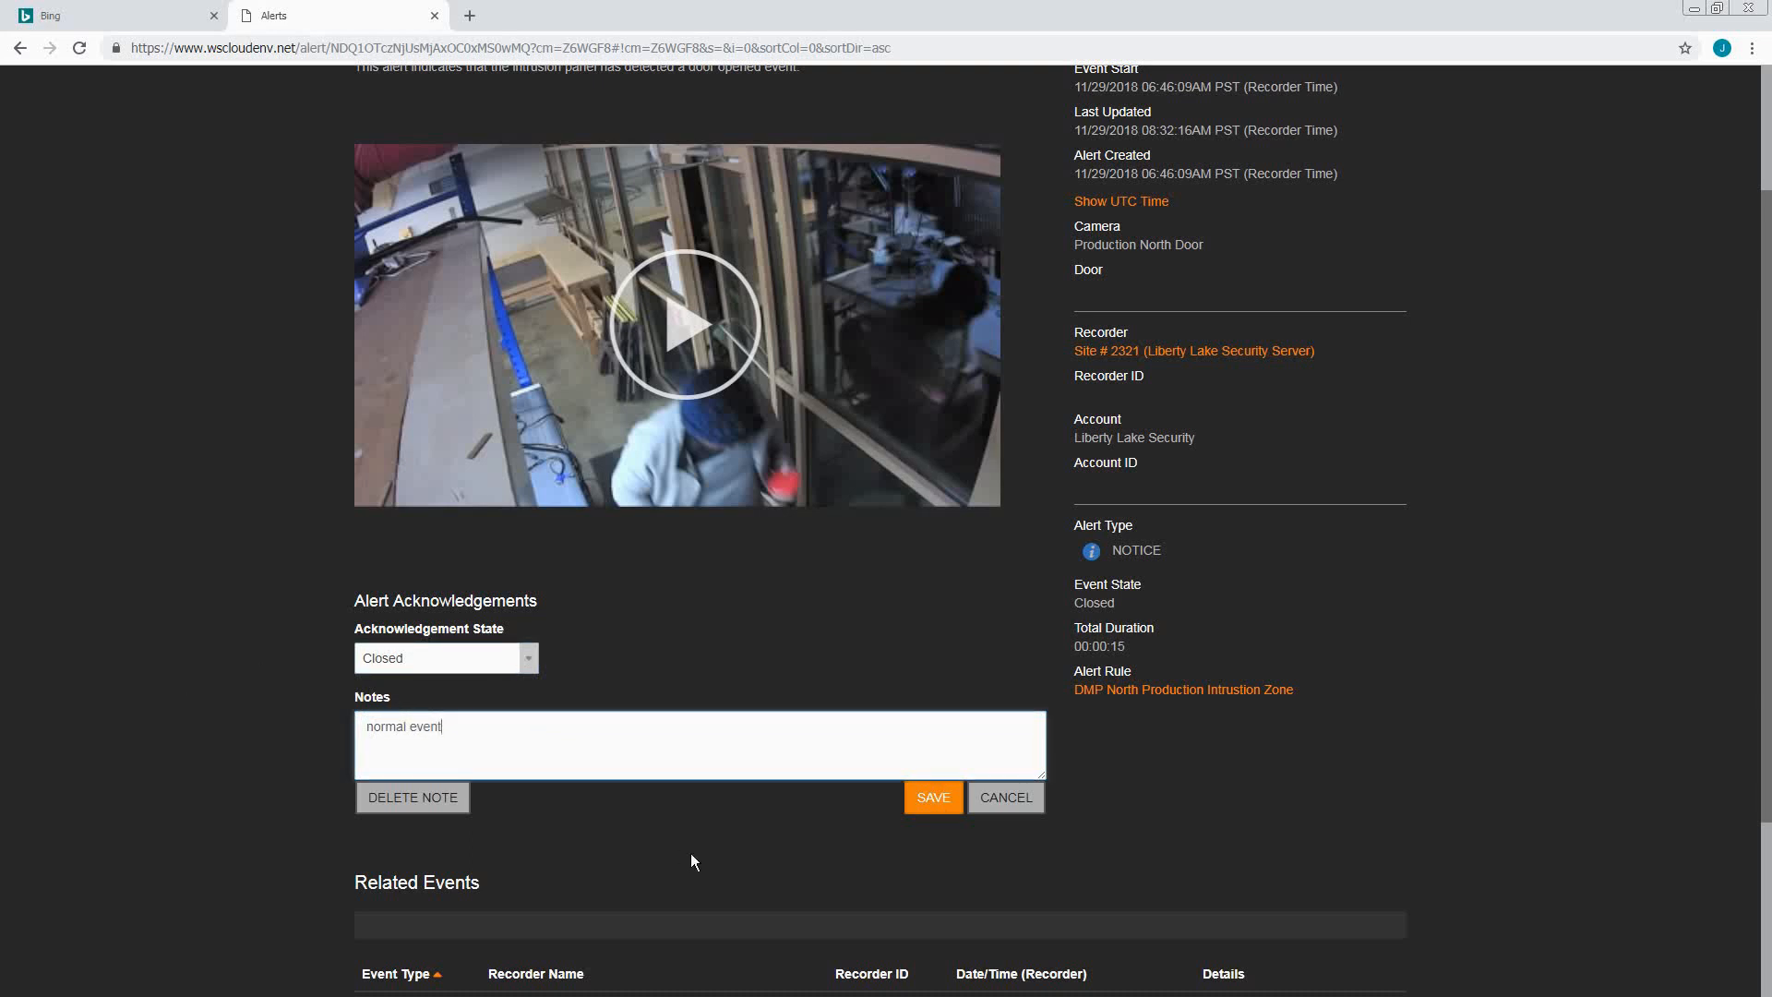
click(931, 800)
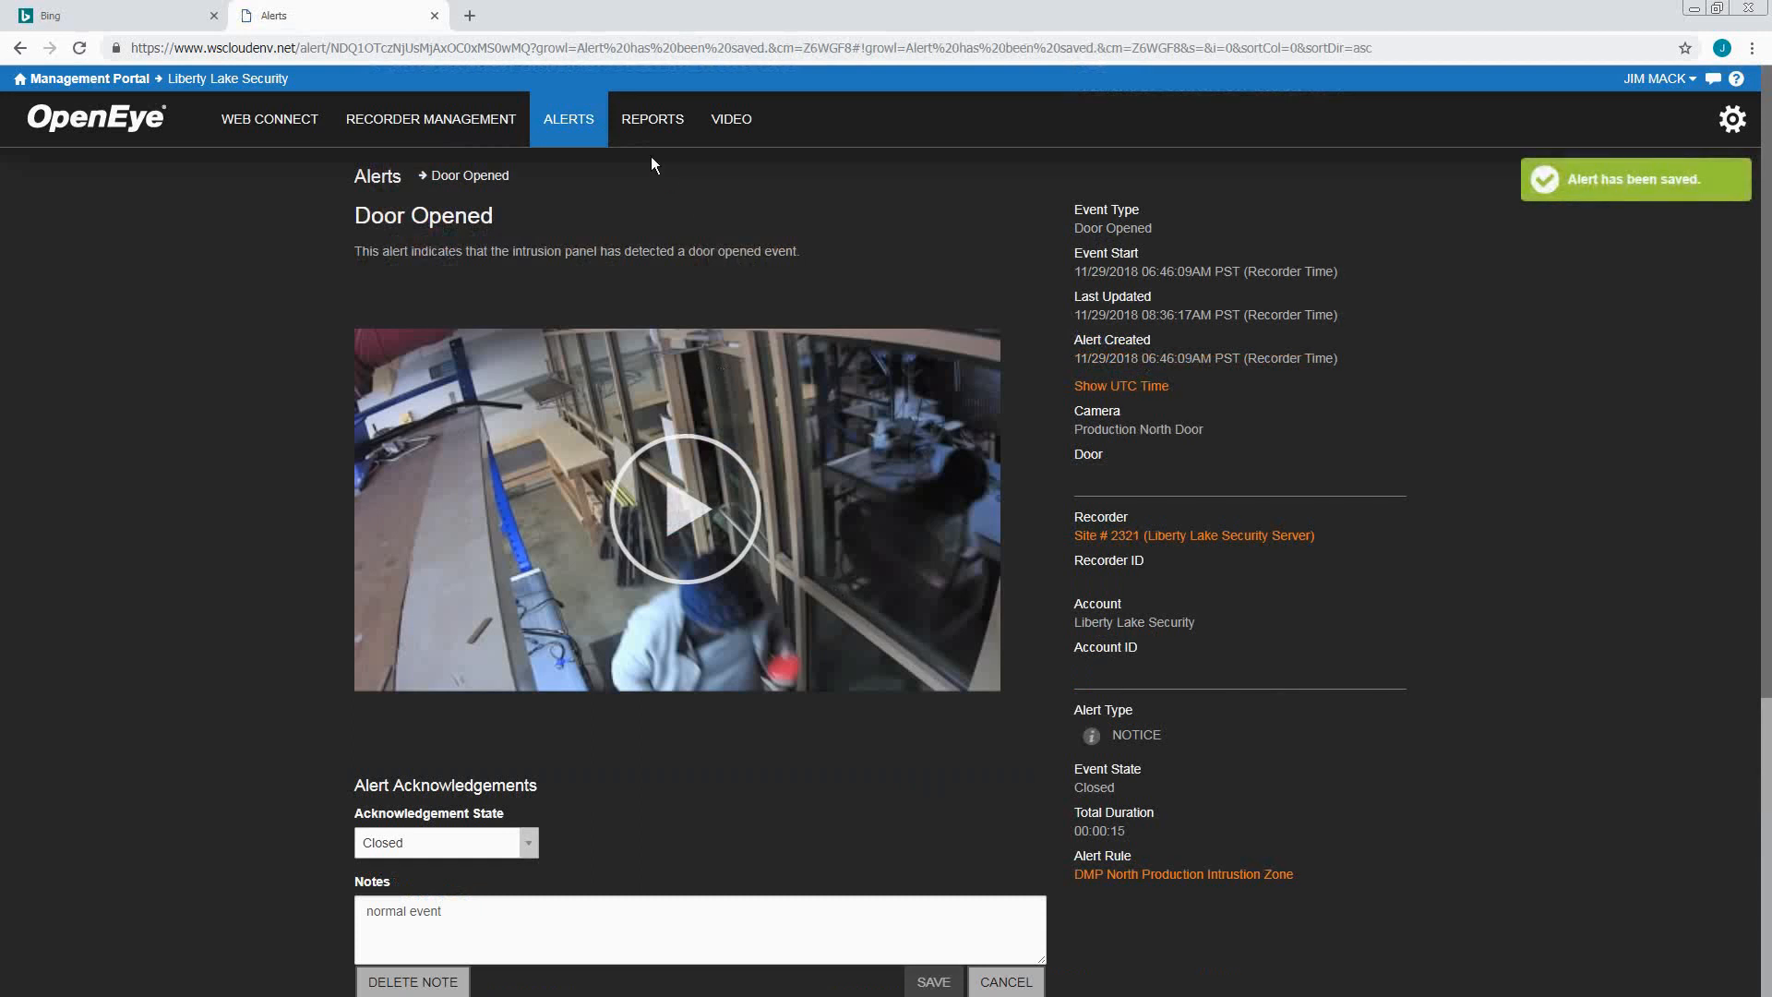
mouse_move(586, 127)
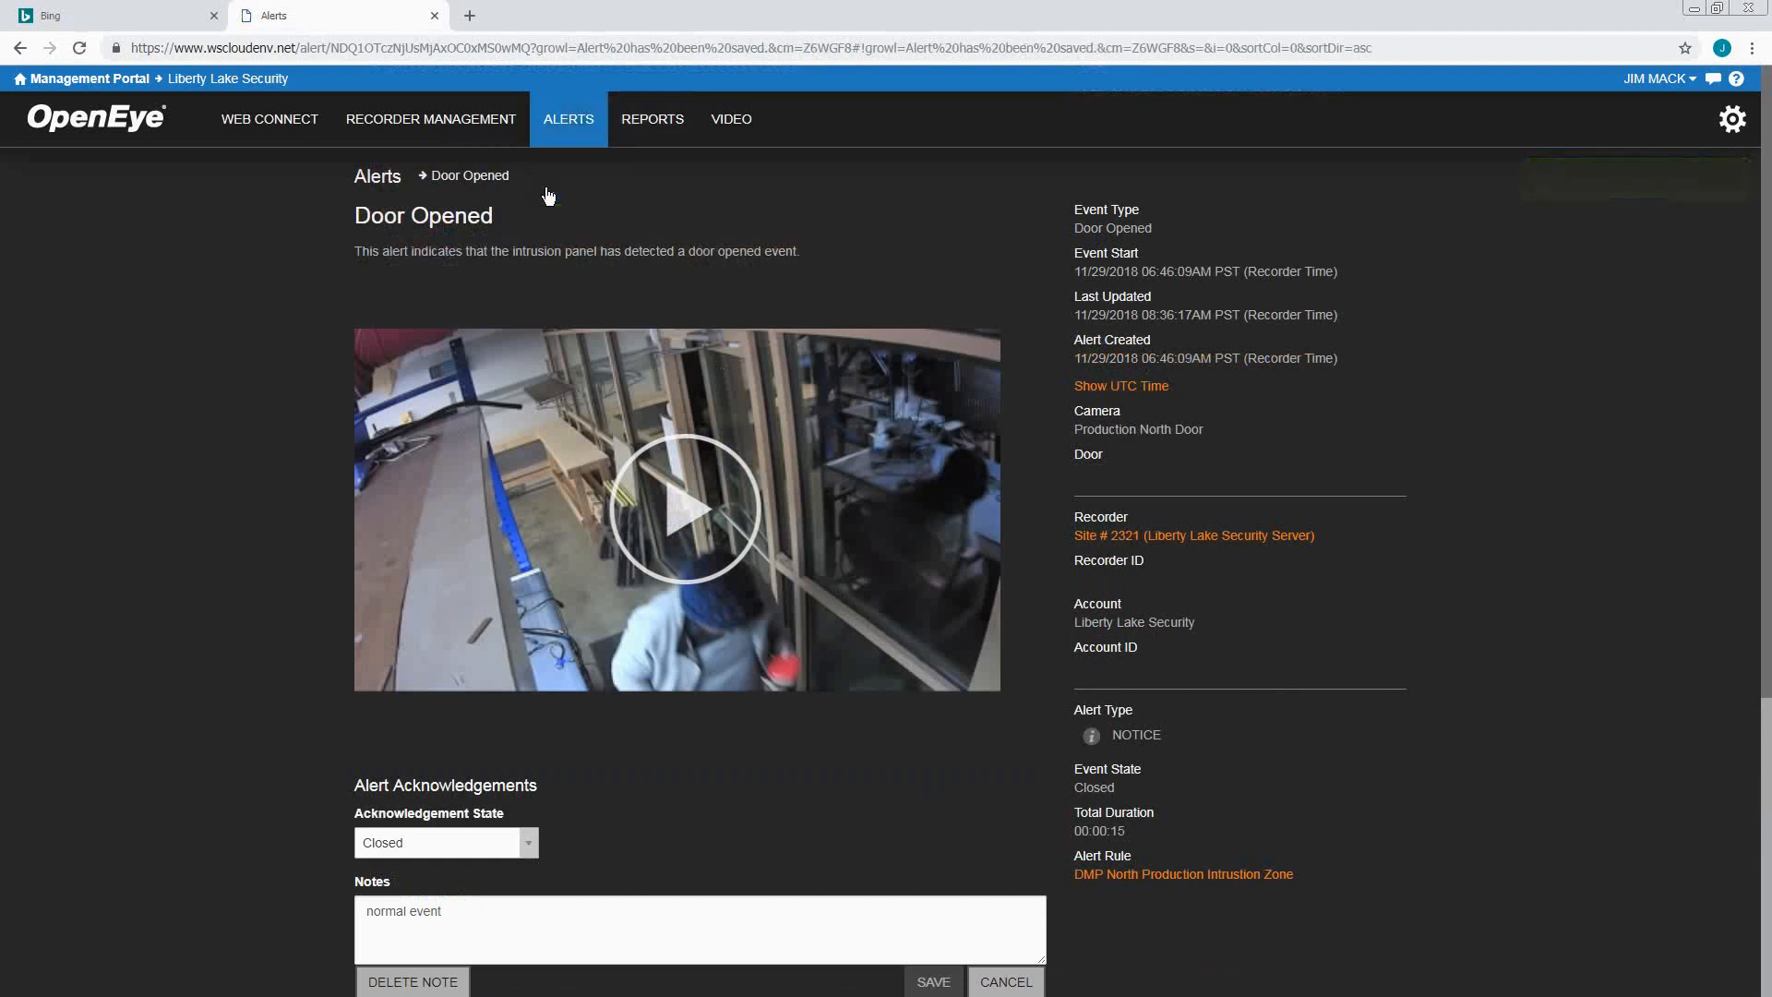
Return to Alert History to check the acknowledged alert's icons, then browse the ALERTS pages
click(549, 191)
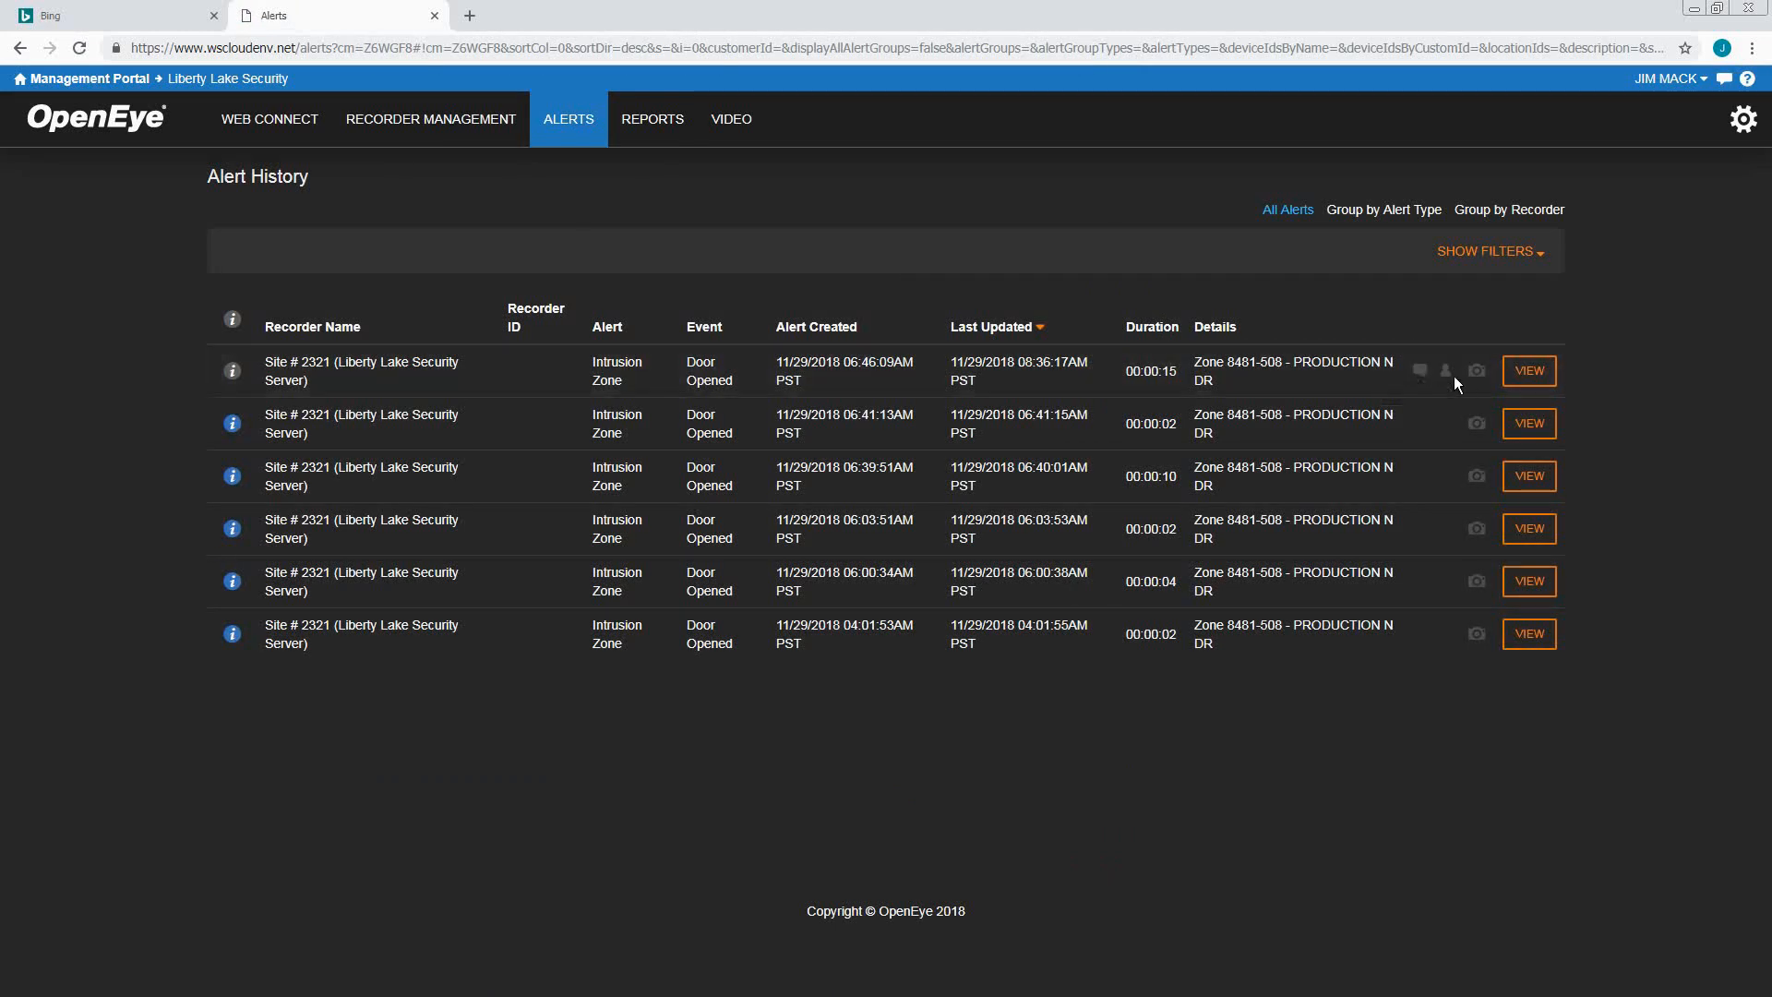
mouse_move(1448, 374)
click(569, 122)
mouse_move(746, 134)
Open the Sample clip's detail page from the Video Clips library
click(735, 166)
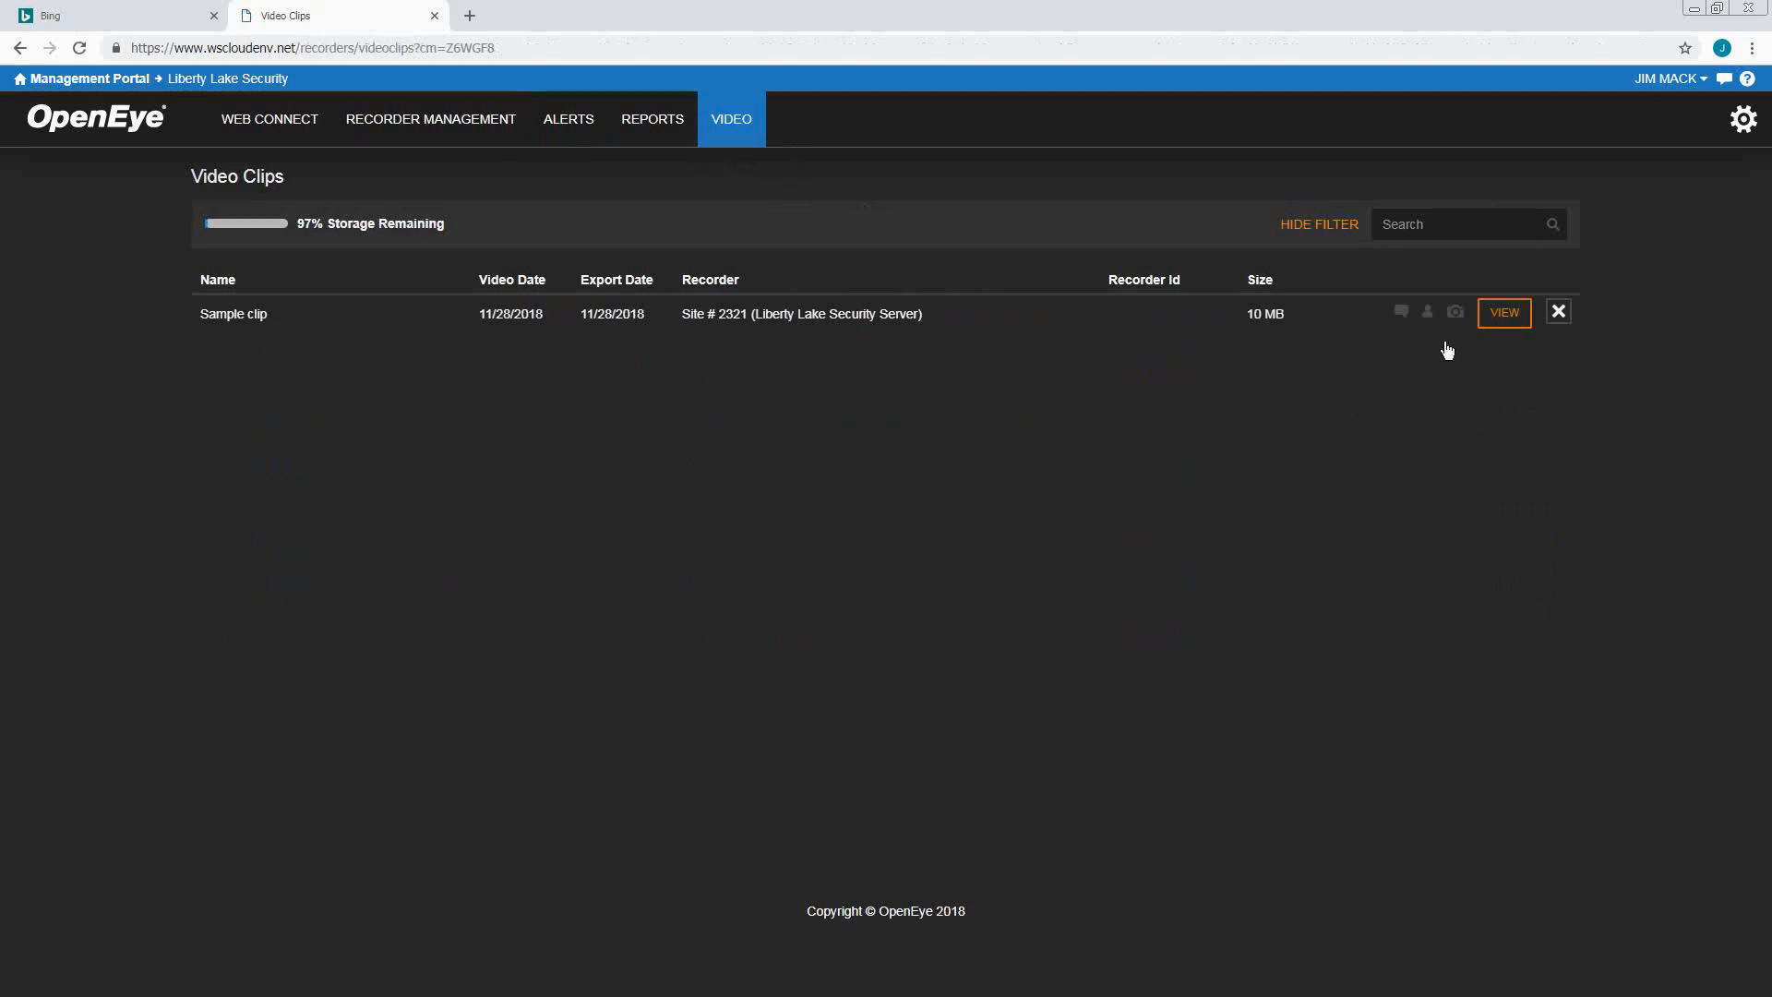
mouse_move(1455, 314)
click(1505, 314)
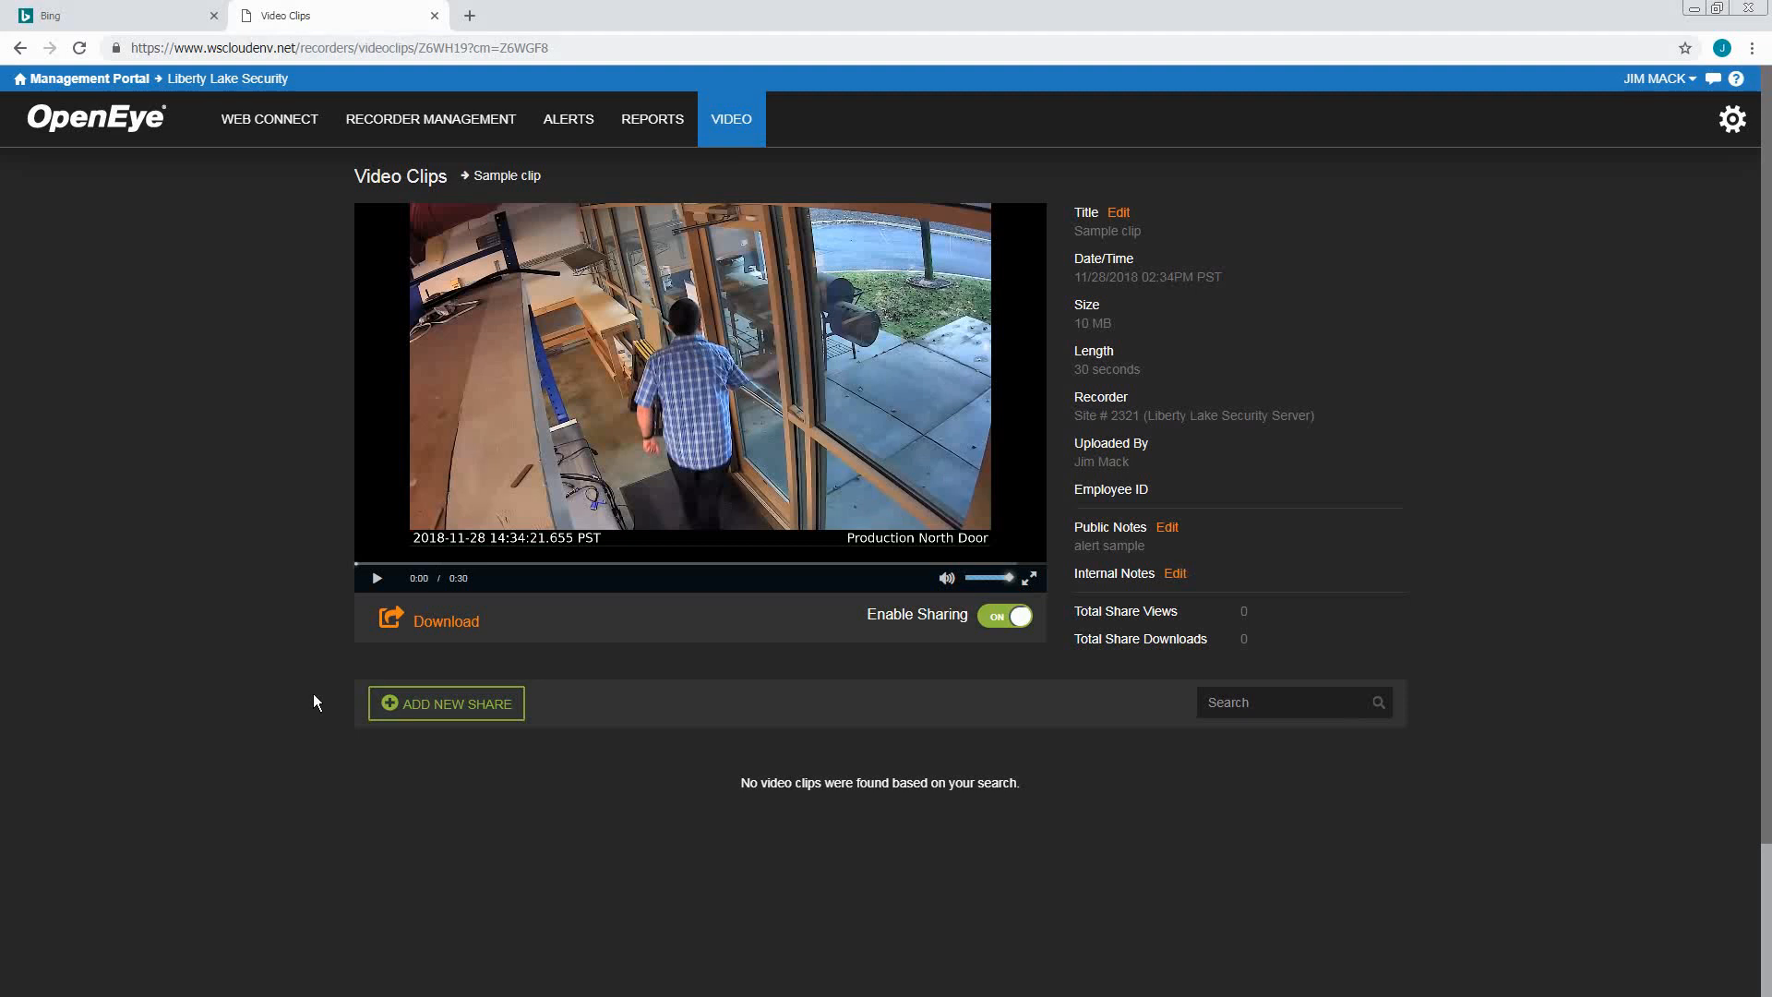
Start a new share of Sample clip to the recipient's e-mail, expiring 12/03/2018
click(430, 711)
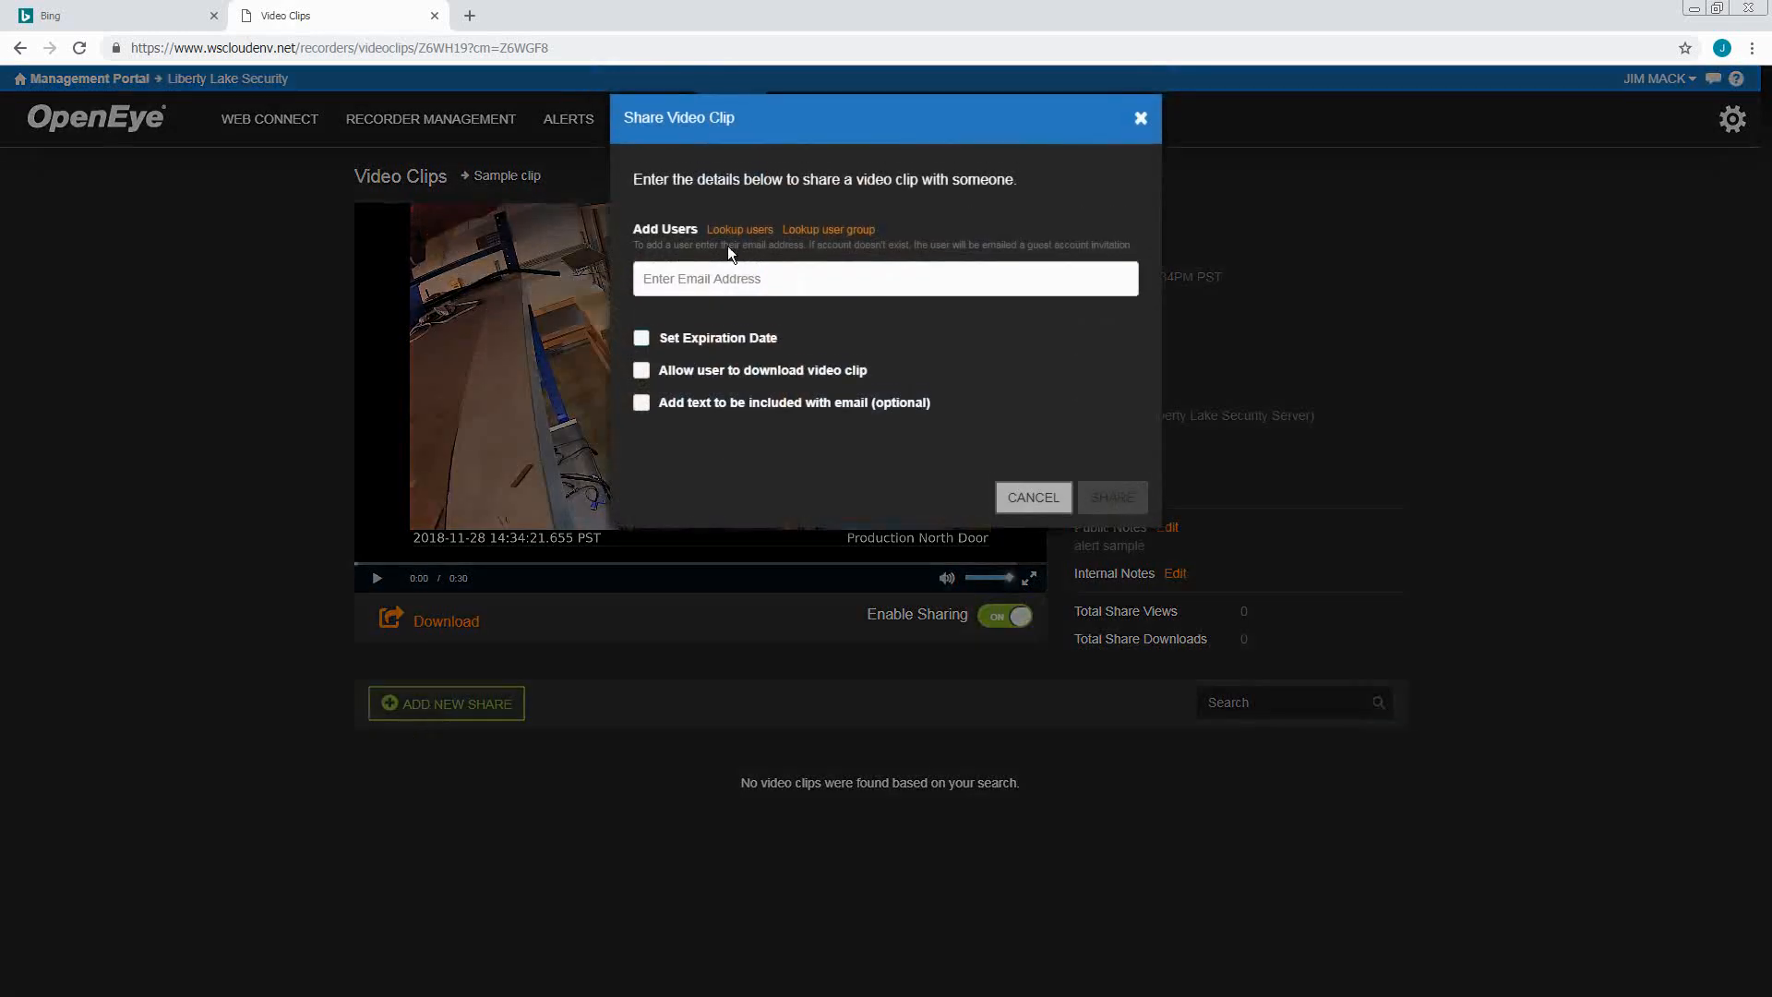
click(661, 281)
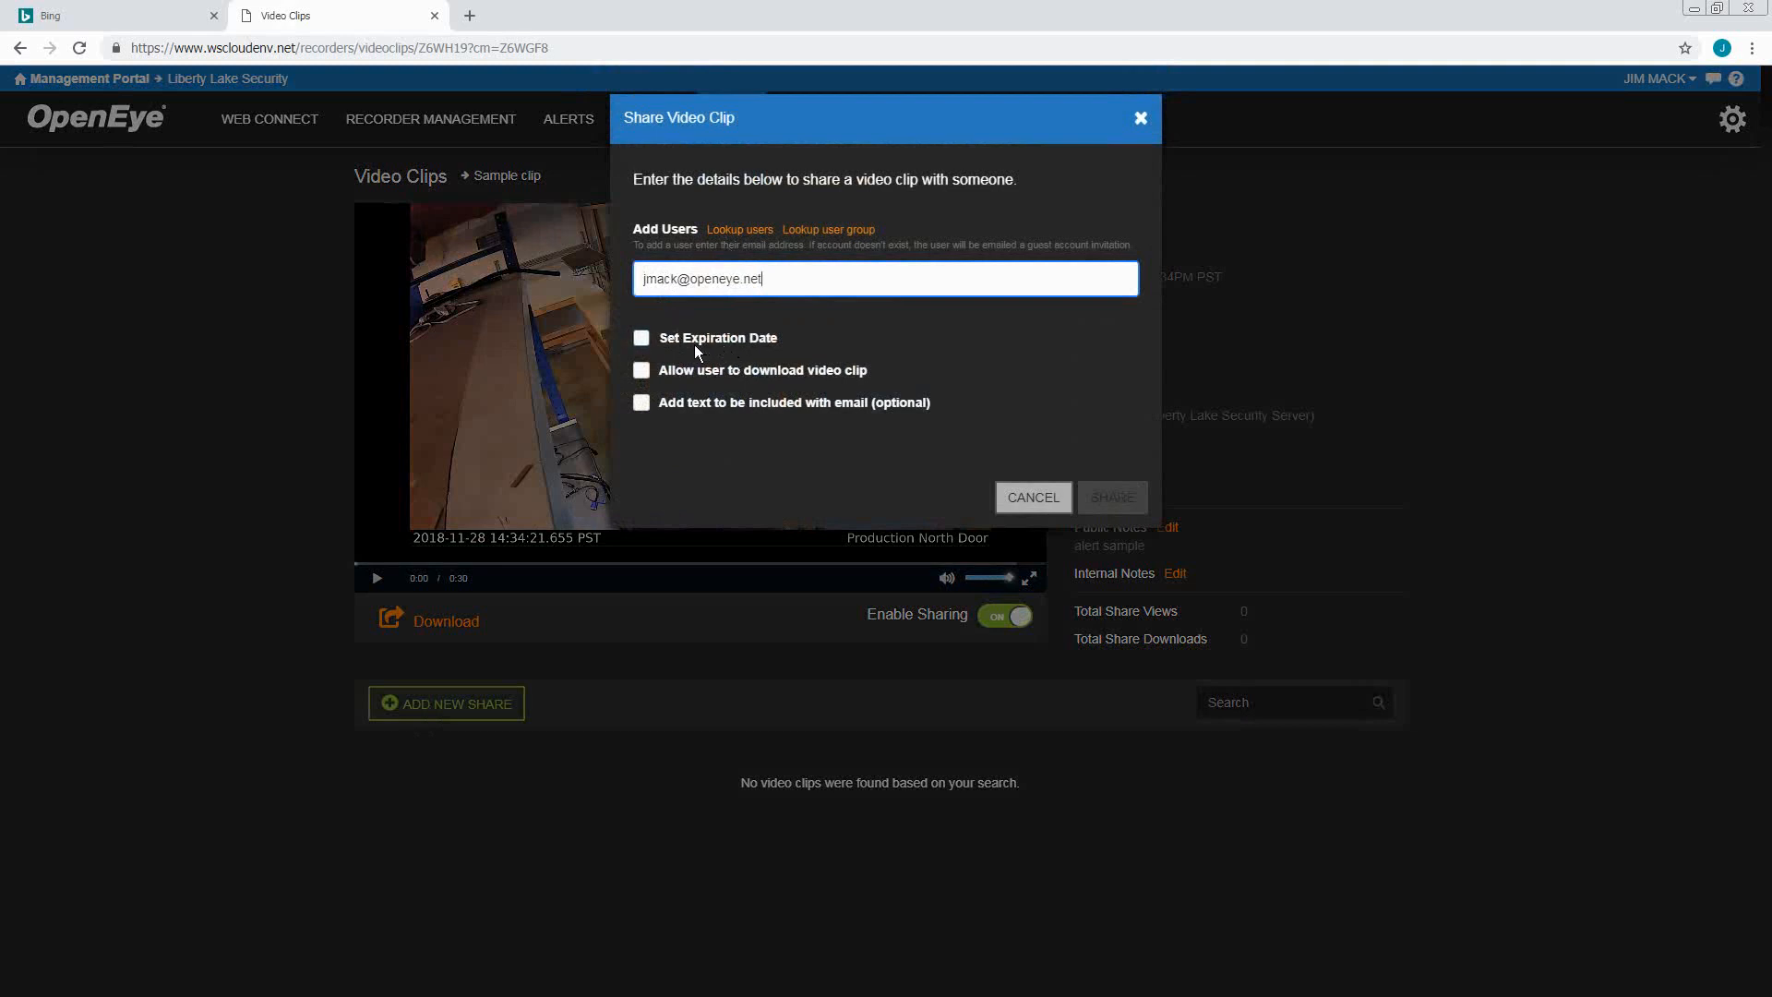
click(641, 337)
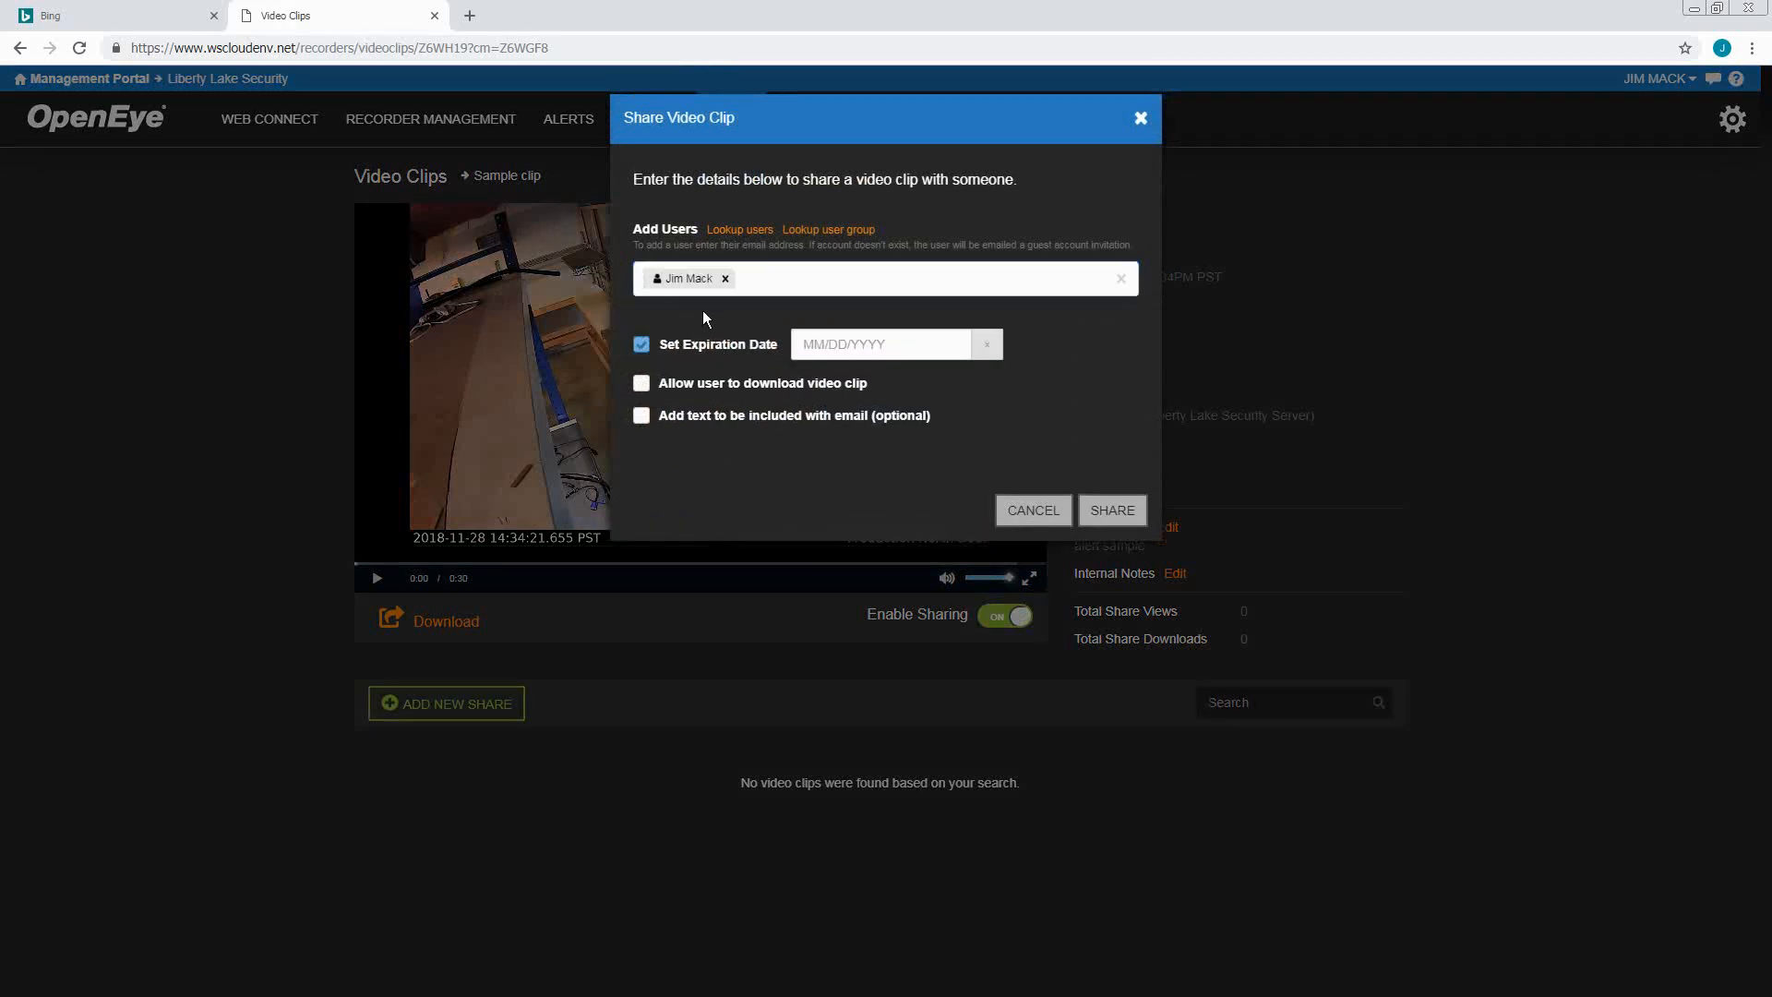
click(964, 345)
click(984, 388)
click(847, 471)
Add a custom message greeting the recipient: 'Here's that Clip for review'
click(641, 416)
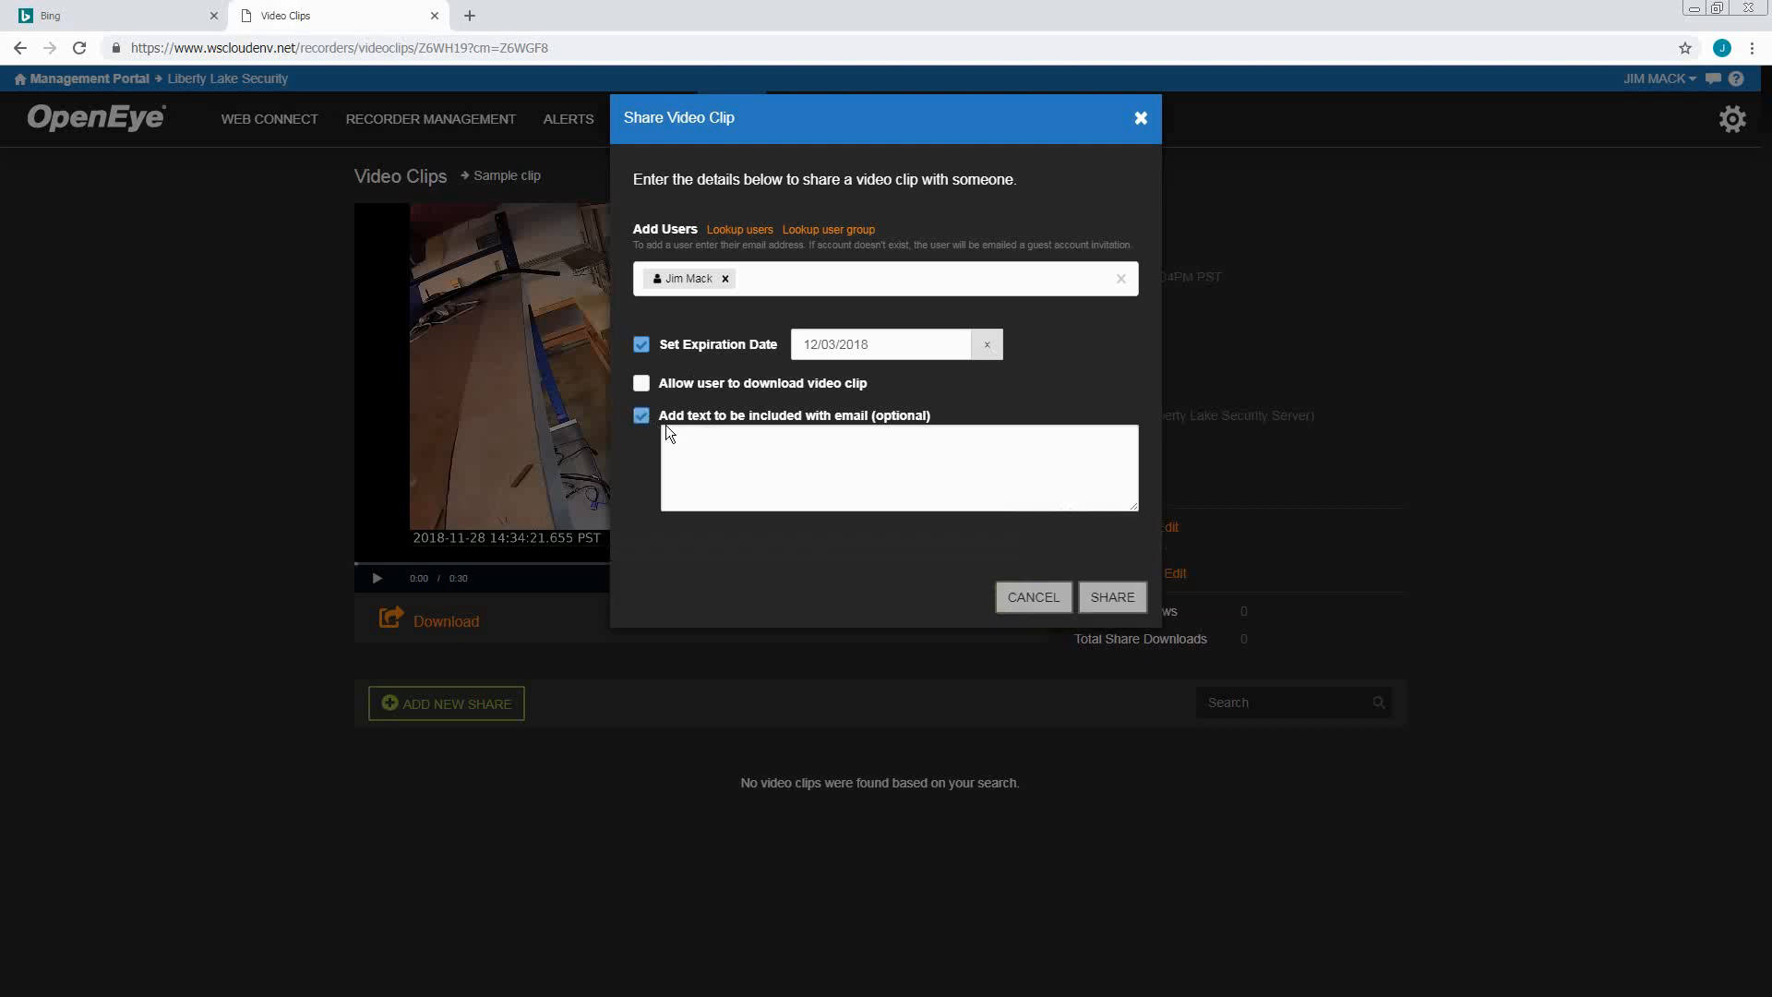
click(700, 437)
text(Hi Jim,)
text(  Here's that C)
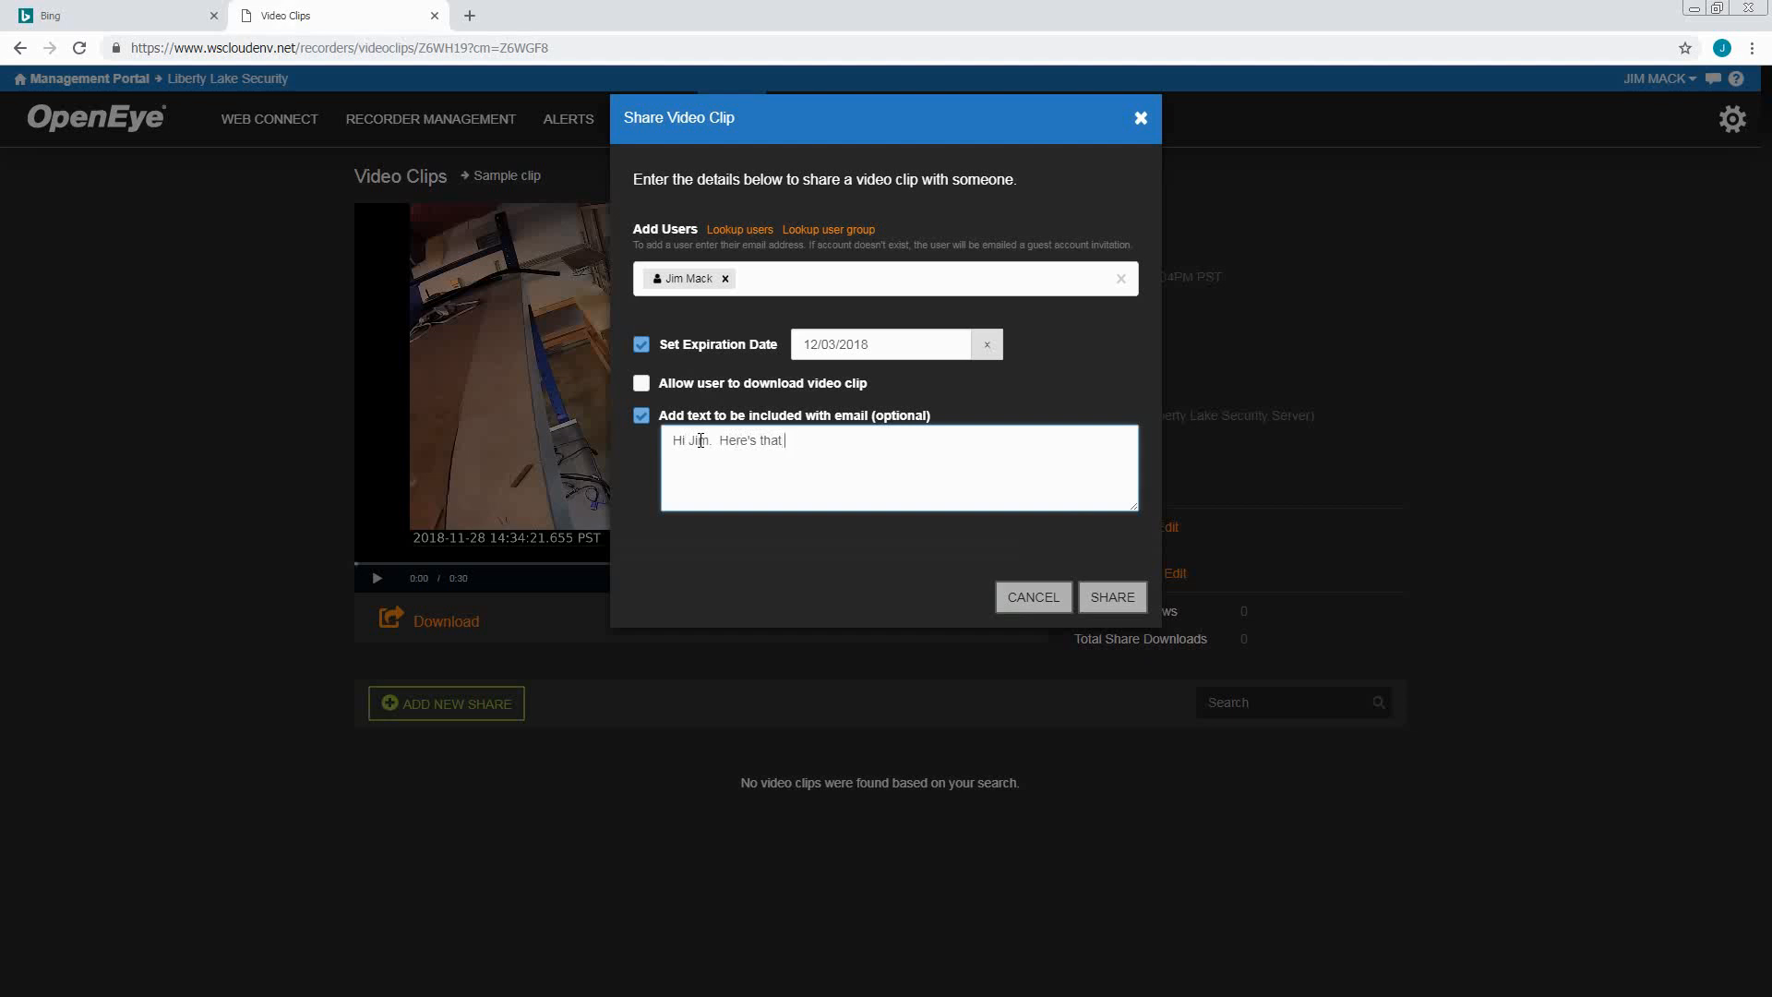
text(Clip for review)
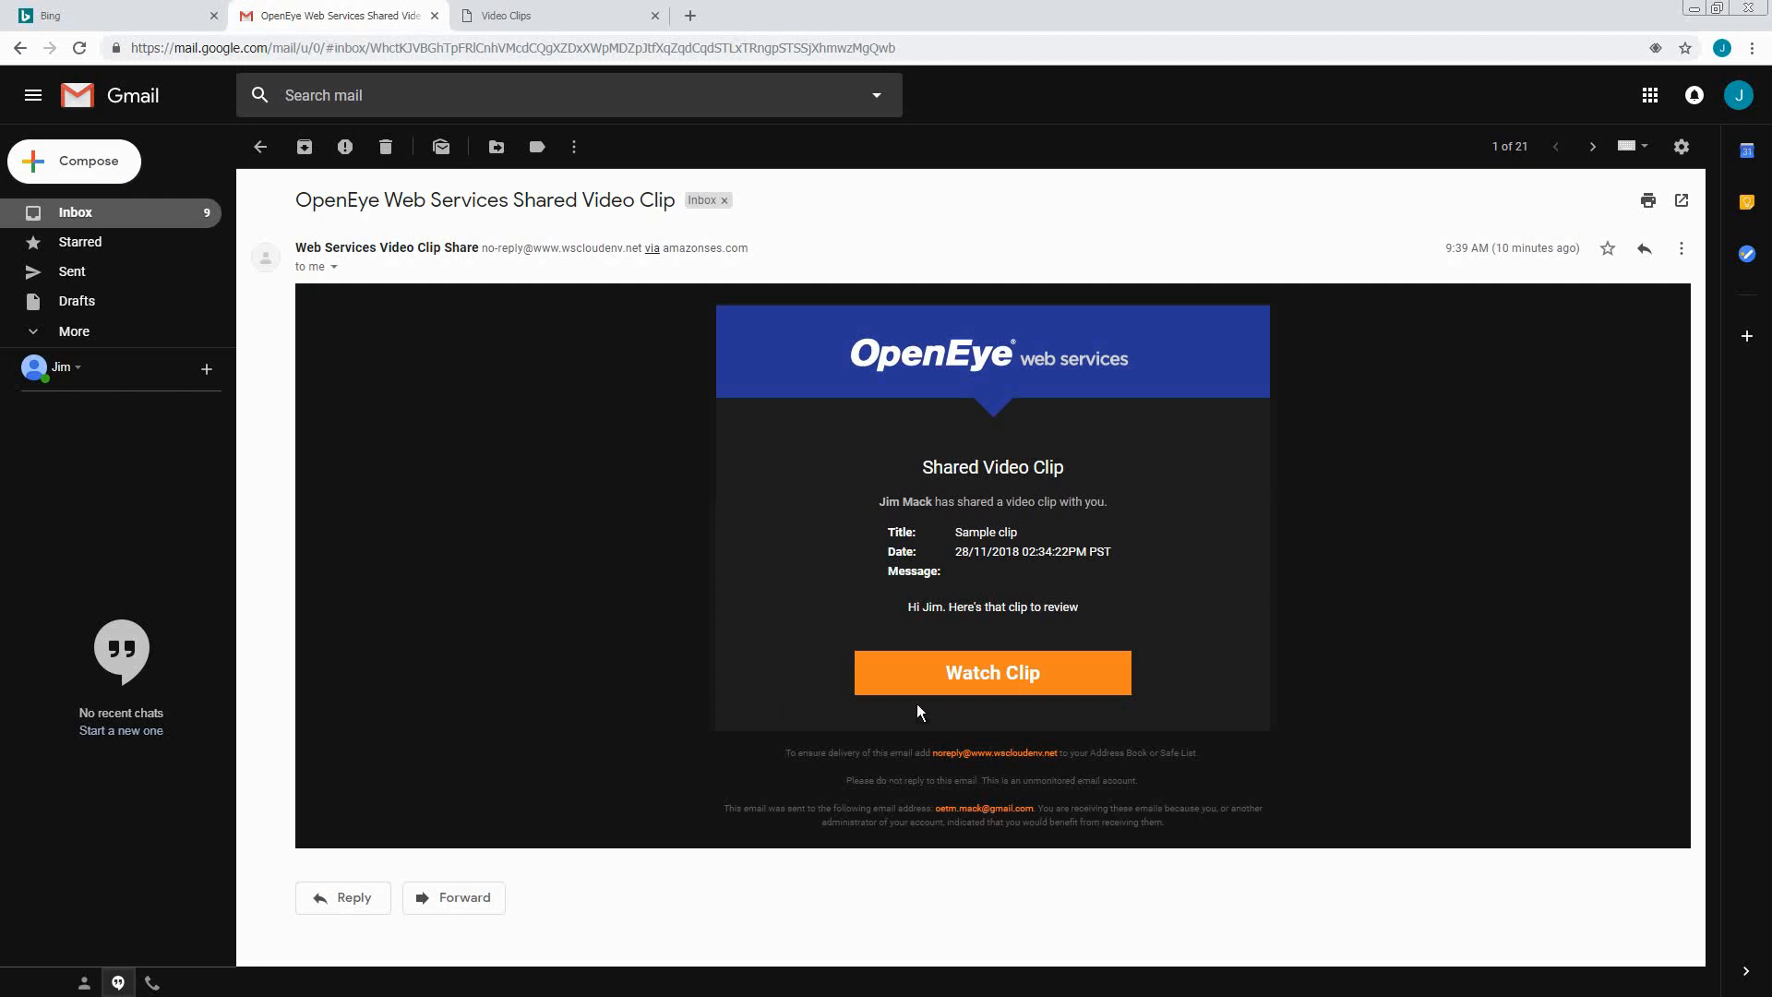
Open the shared clip via Watch Clip in the OpenEye share e-mail
click(992, 682)
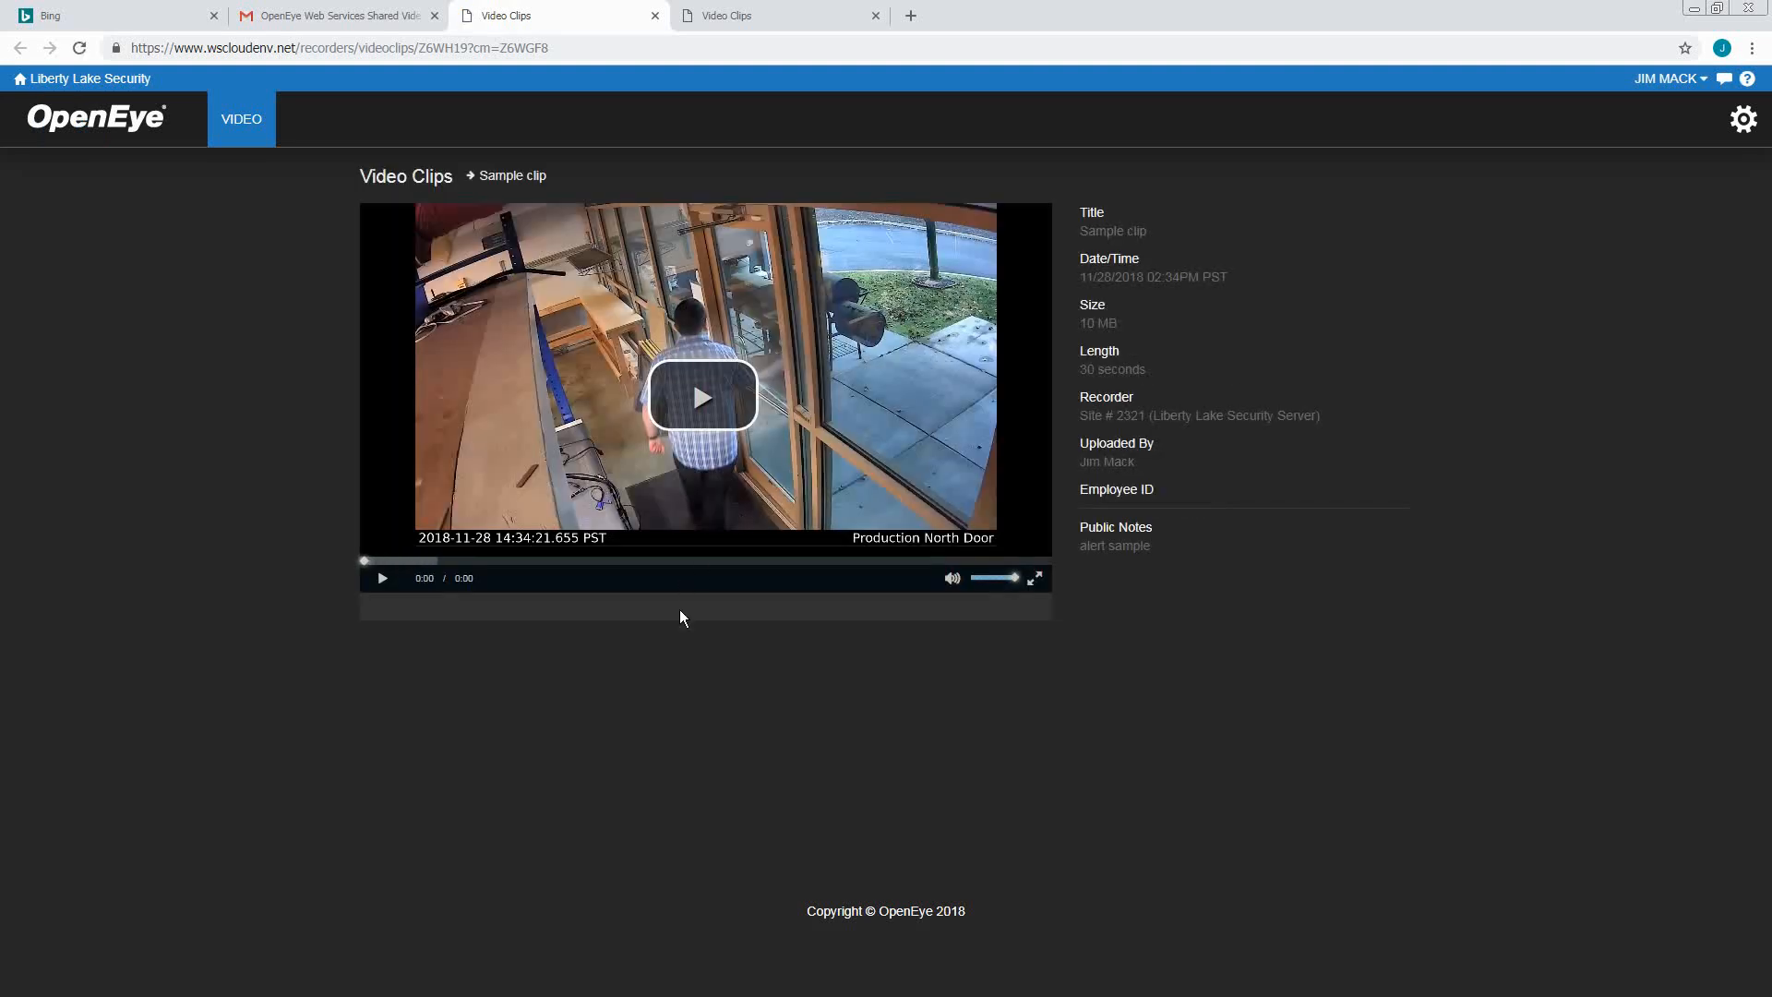
Play and pause the shared clip, scrub back to 0:04, and briefly view it full screen
click(718, 400)
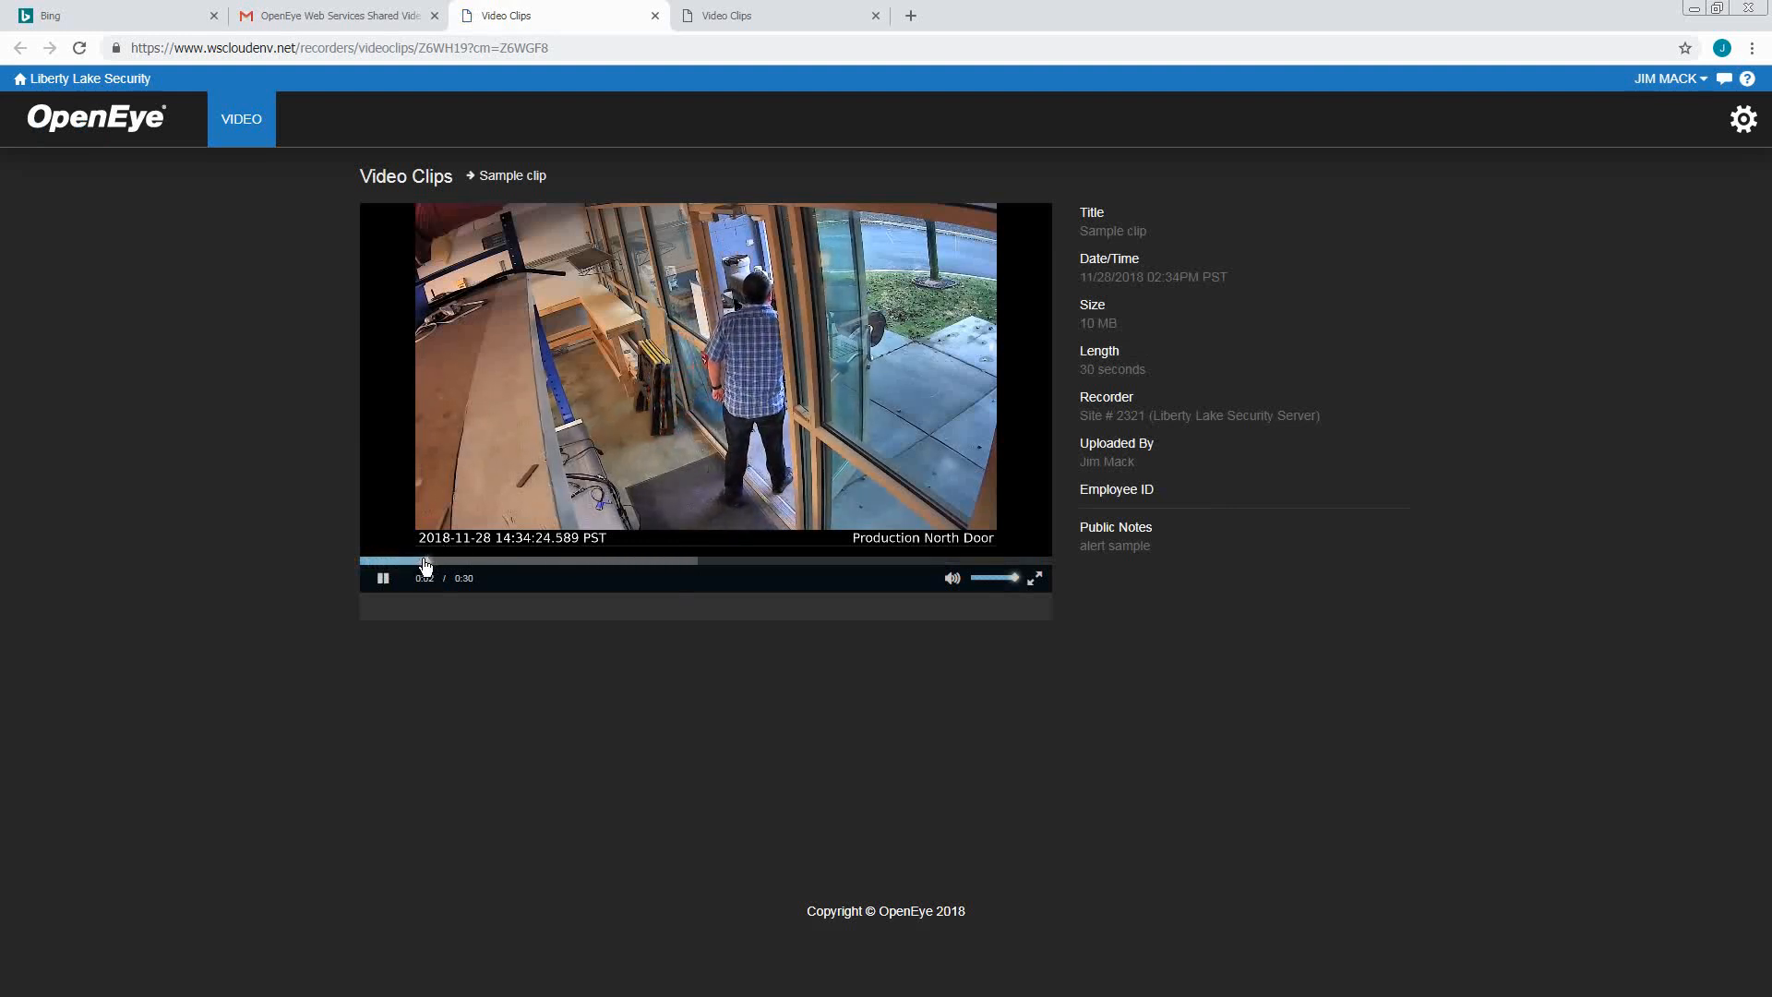
click(382, 580)
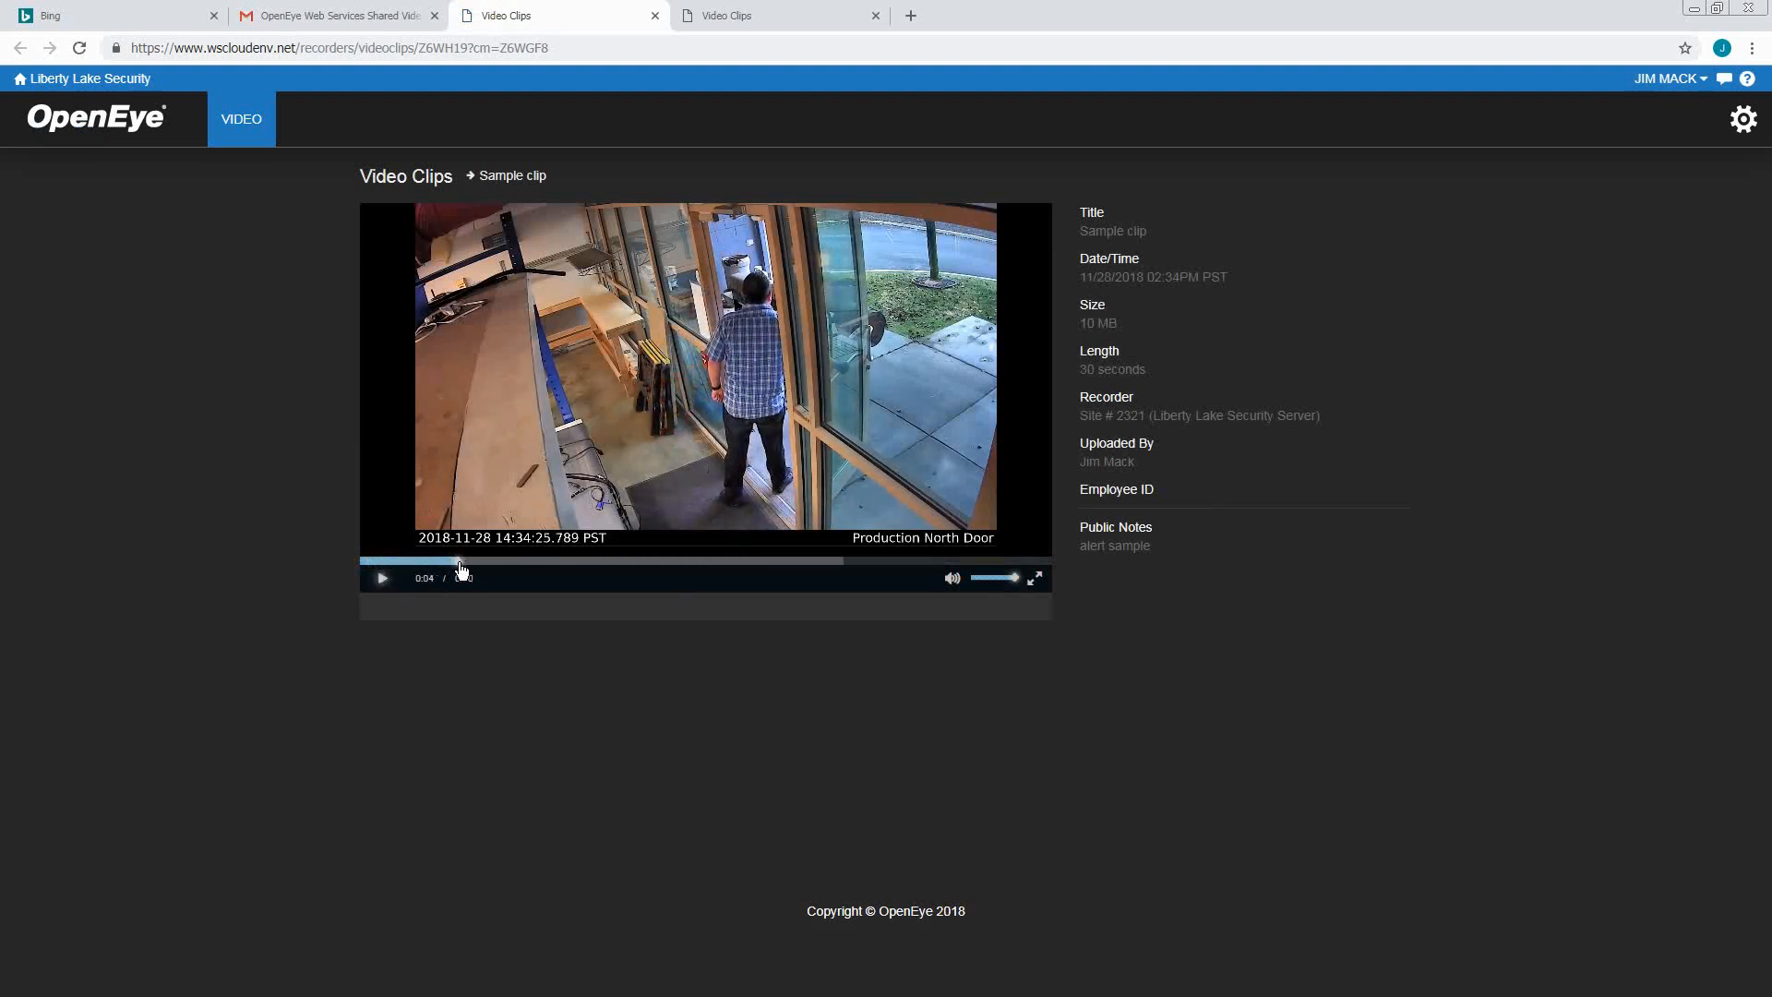
drag(532, 564, 468, 562)
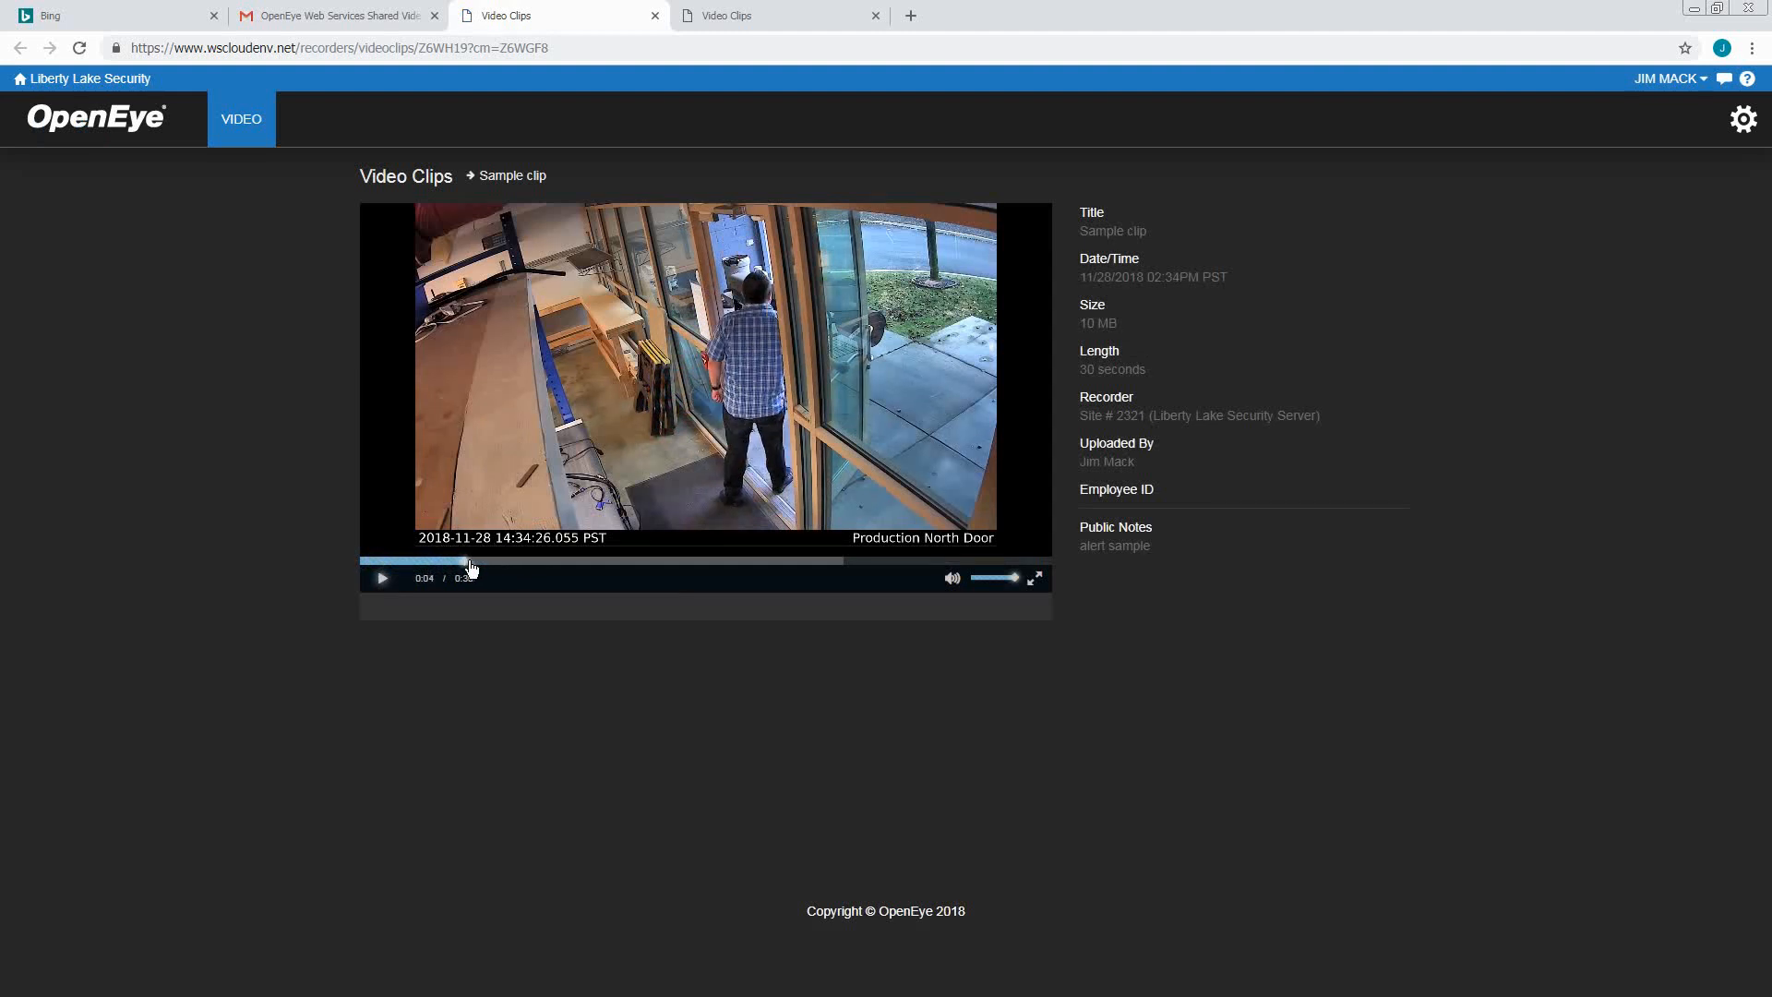
click(1035, 578)
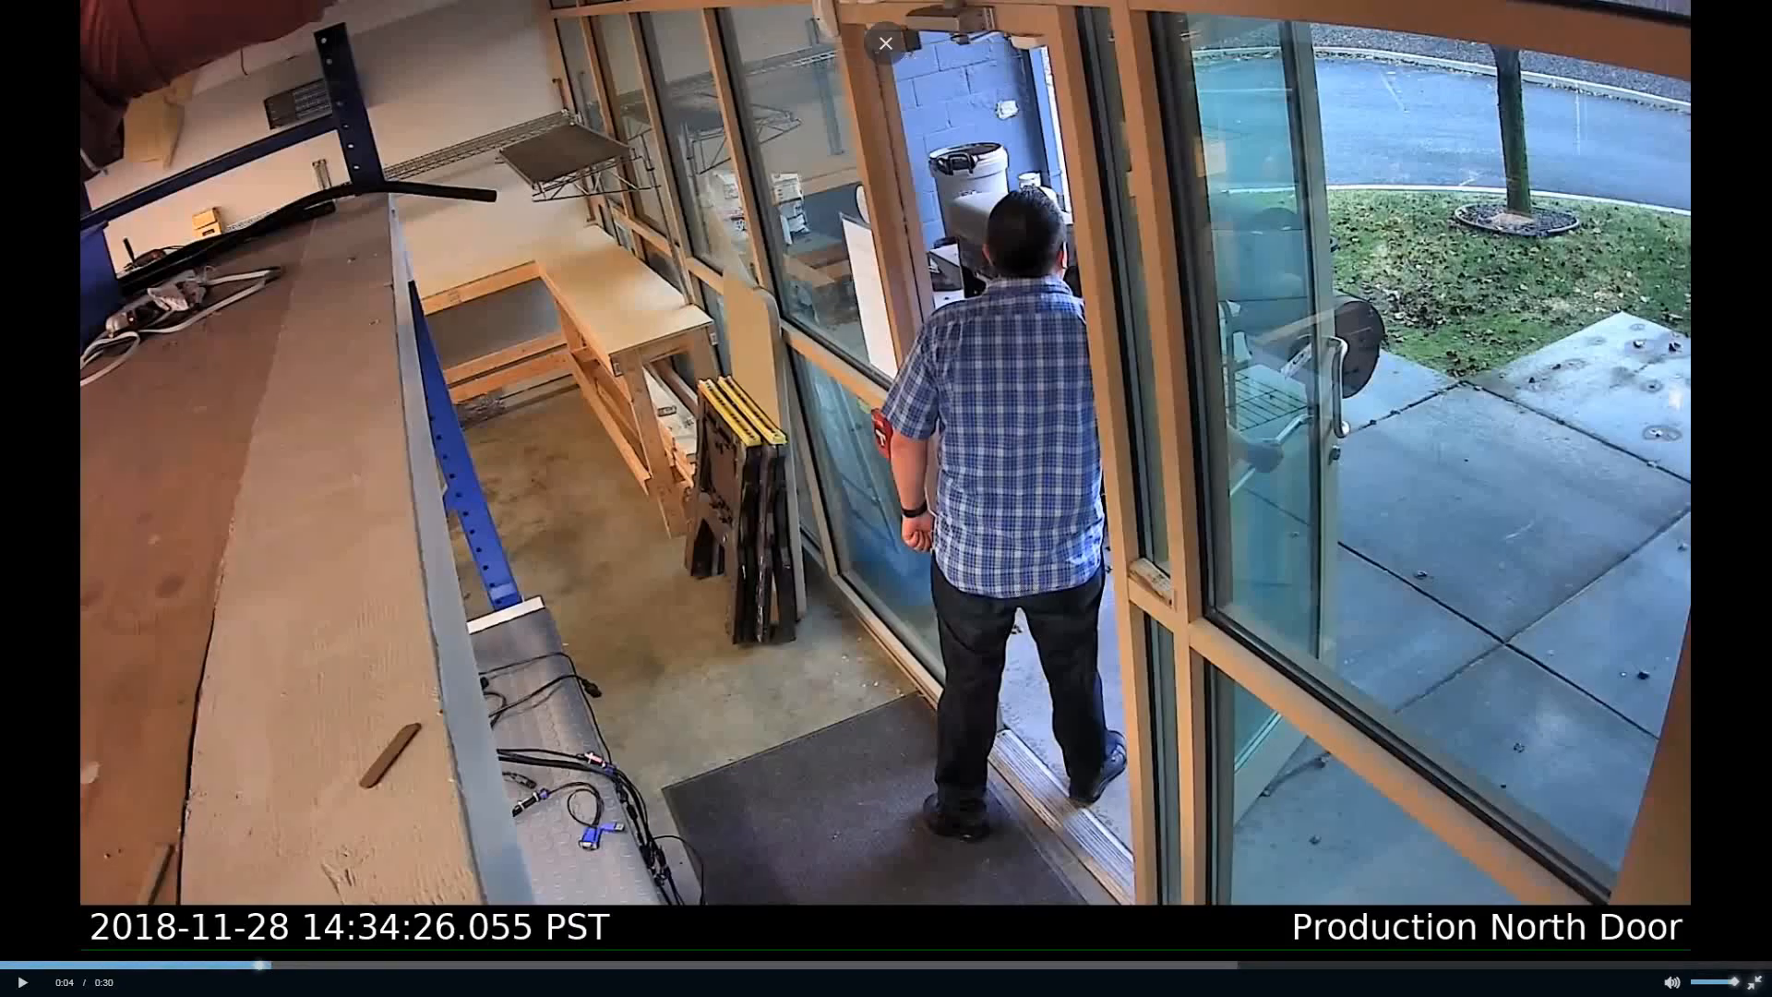
key(Escape)
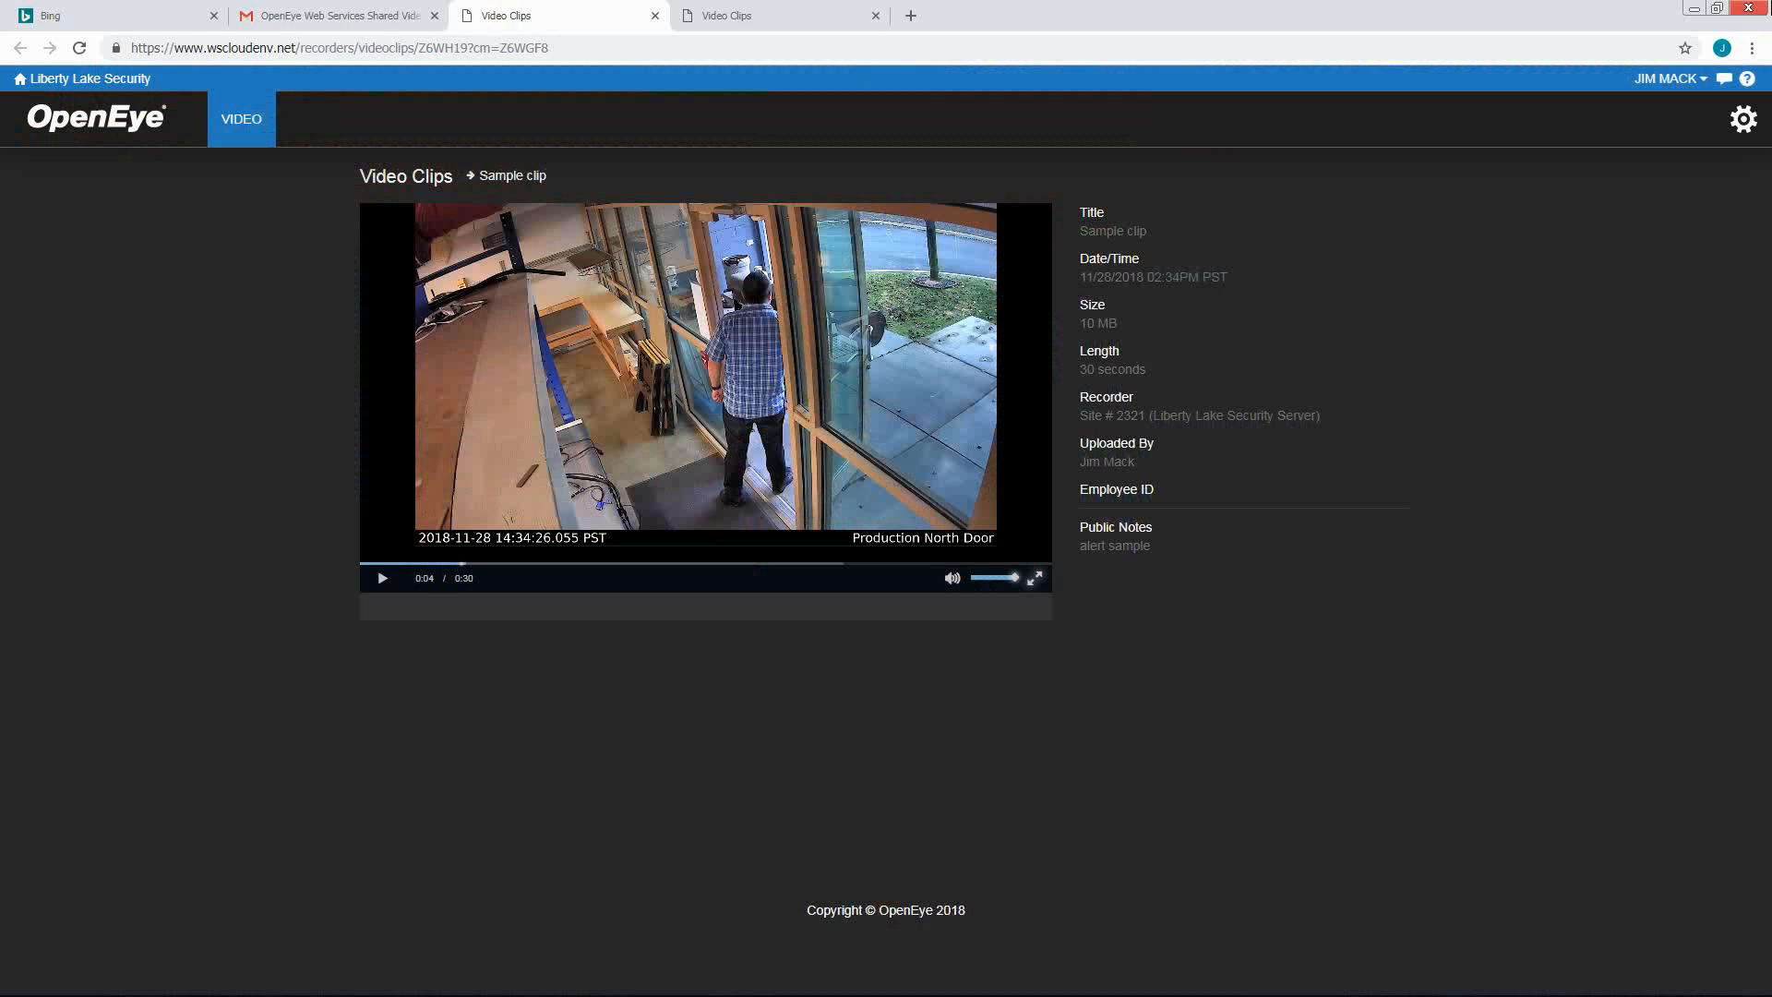
Close the shared-clip tab and reopen Sample clip to check its two shares
key(ctrl+w)
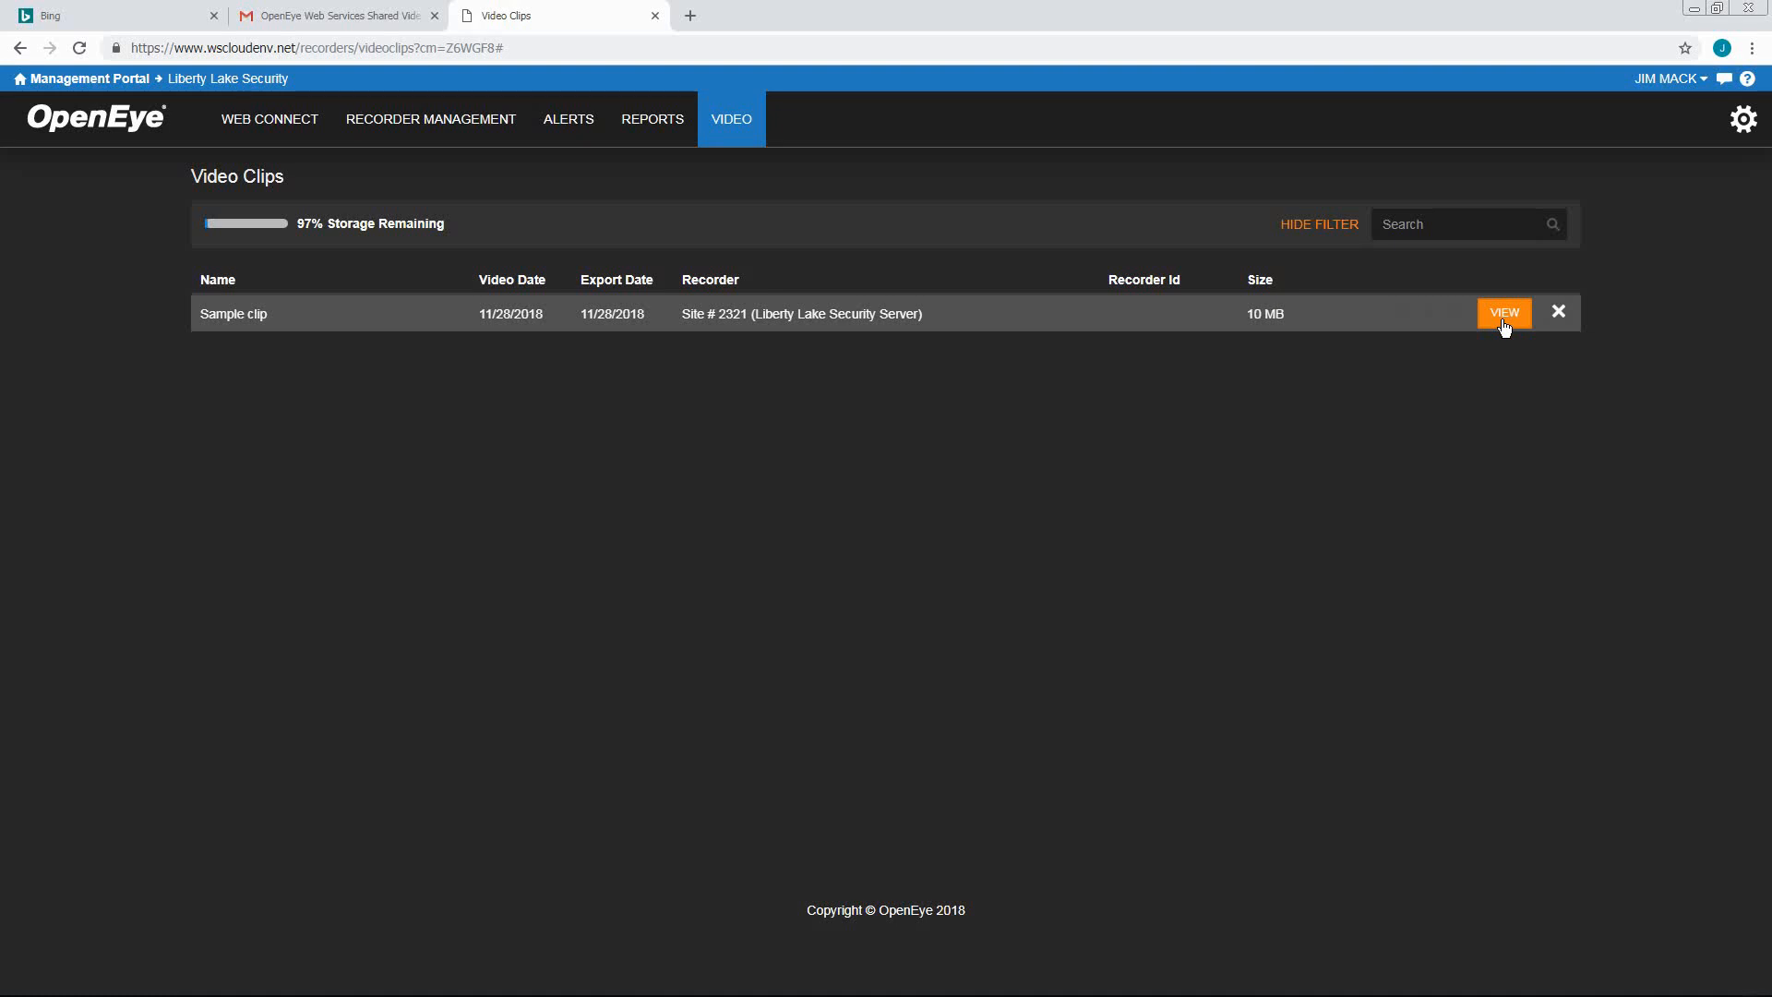
click(1504, 314)
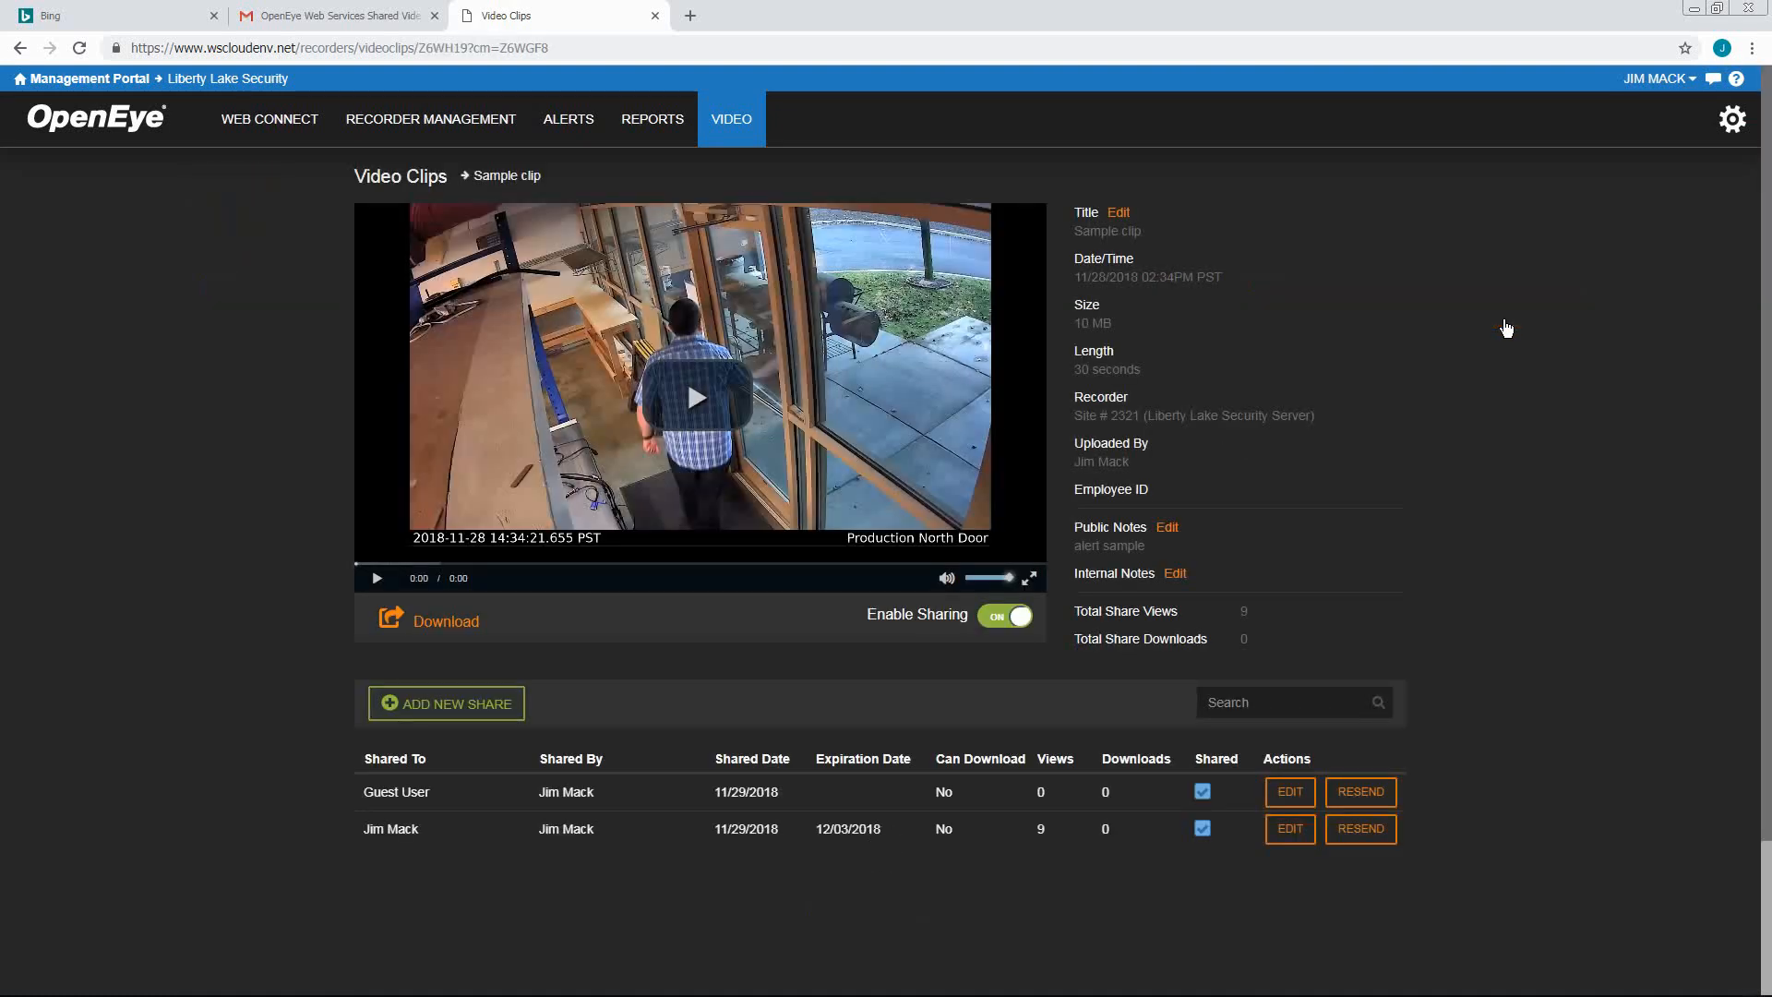